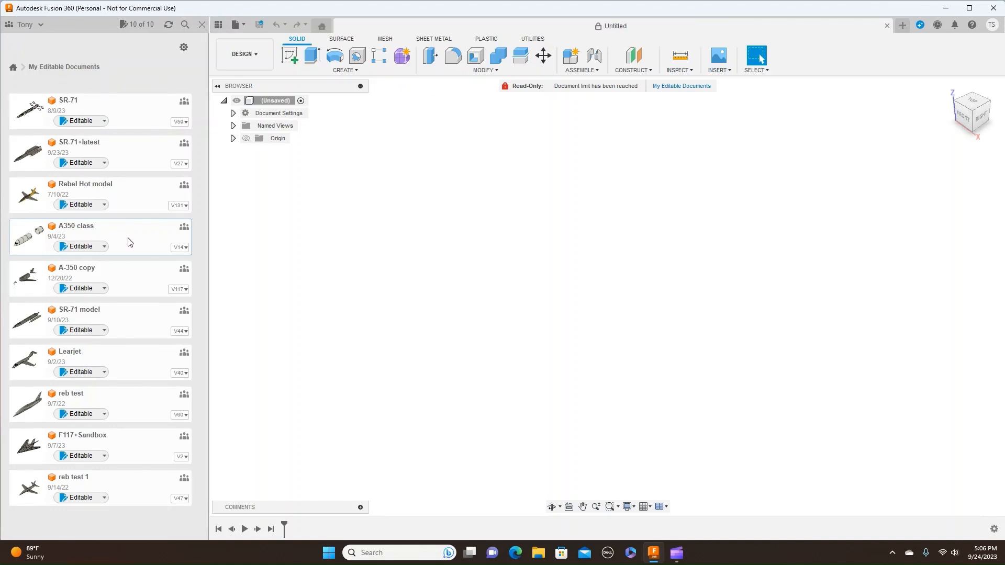
- Open the A350 class design, close the data panel, and turn the model to the right-side view
double_click(130, 242)
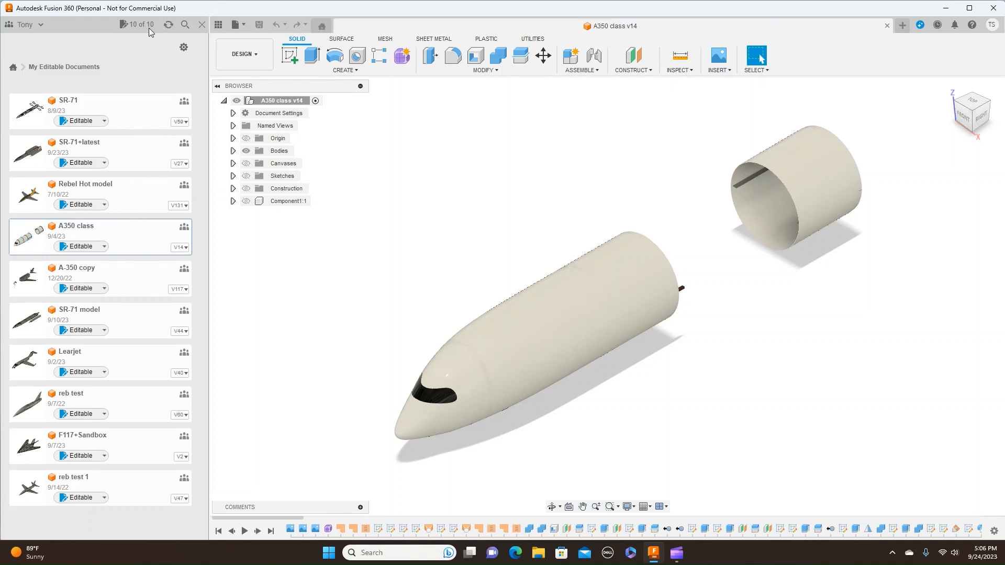
click(201, 25)
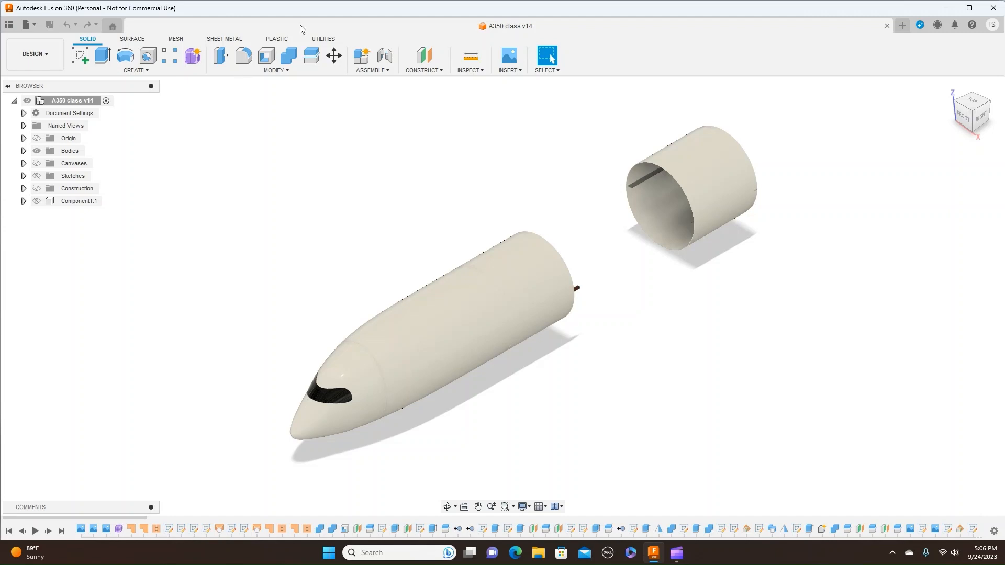
click(981, 119)
middle_drag(853, 227, 664, 197)
scroll(664, 197, up, 1)
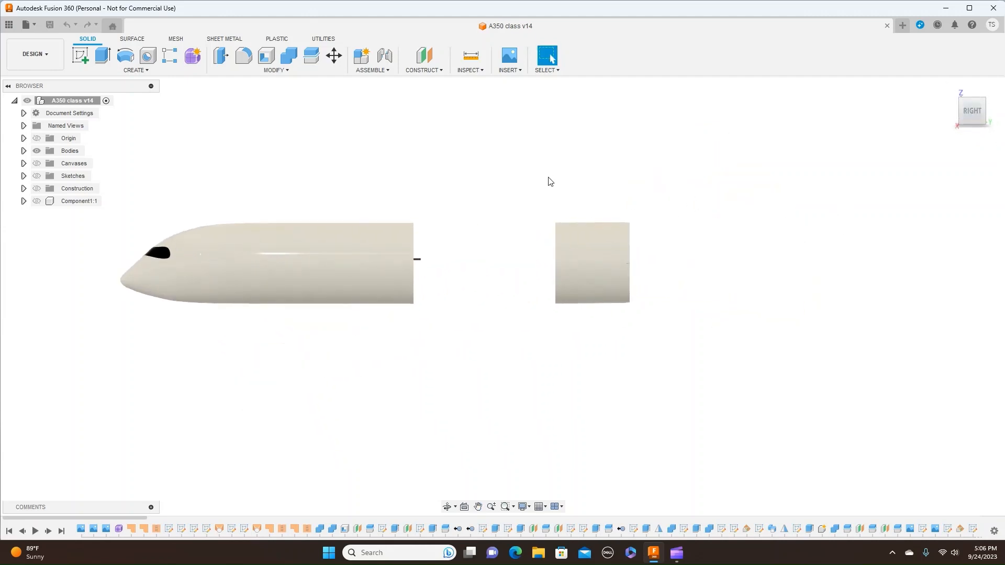
- Show the reference canvases over the fuselage, framing the tail section in the side view
click(36, 163)
scroll(725, 272, up, 3)
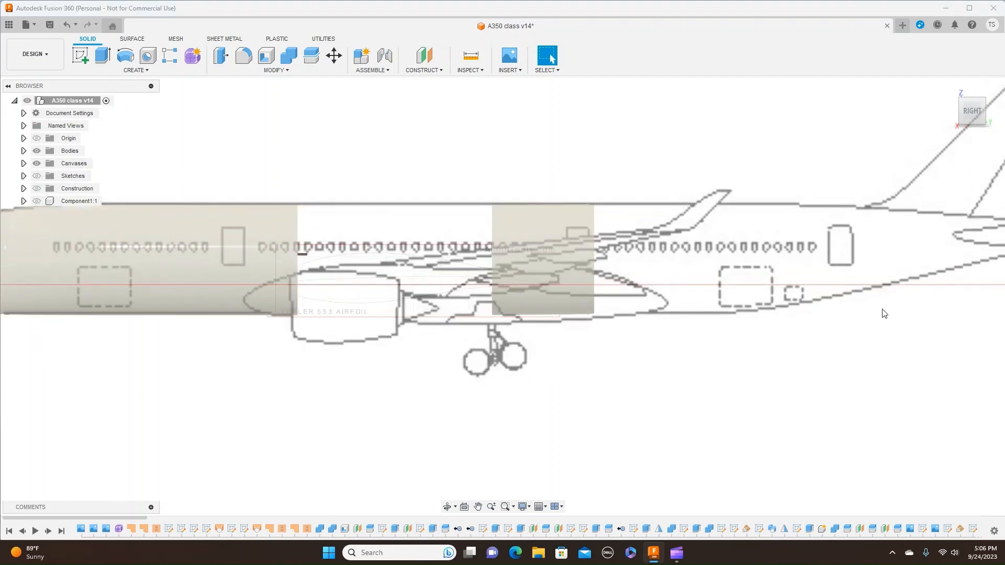
middle_drag(882, 309, 383, 453)
scroll(600, 404, up, 1)
middle_drag(653, 417, 690, 395)
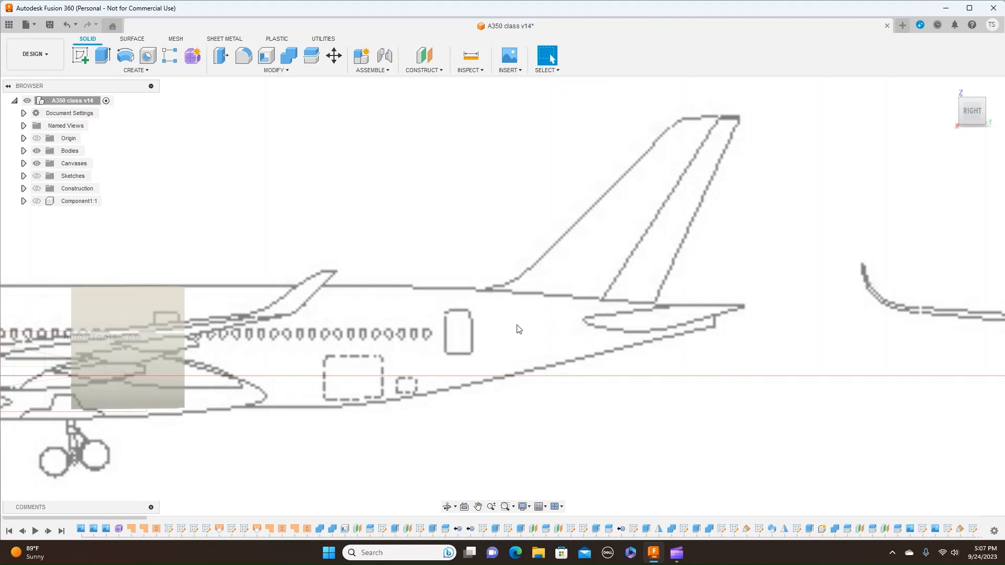
scroll(606, 319, down, 1)
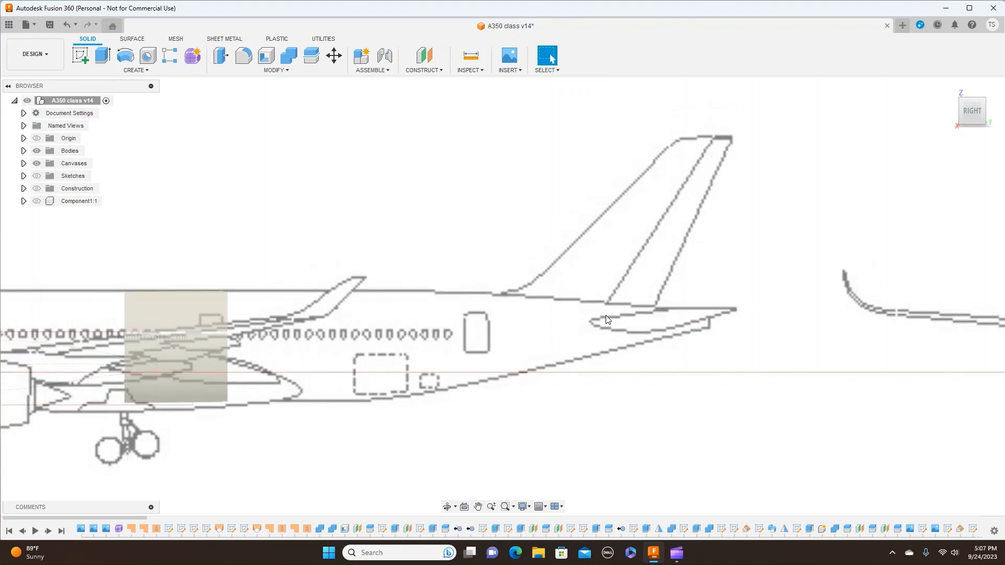
- Start a new sketch on the vertical origin plane that lies along the aircraft's side view
click(84, 59)
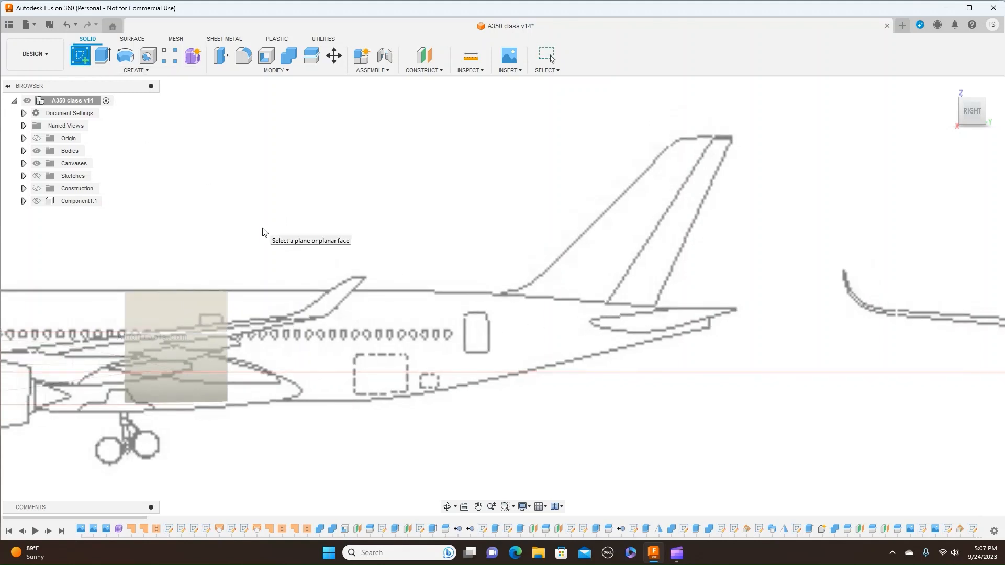
scroll(248, 225, down, 2)
middle_drag(247, 224, 579, 227)
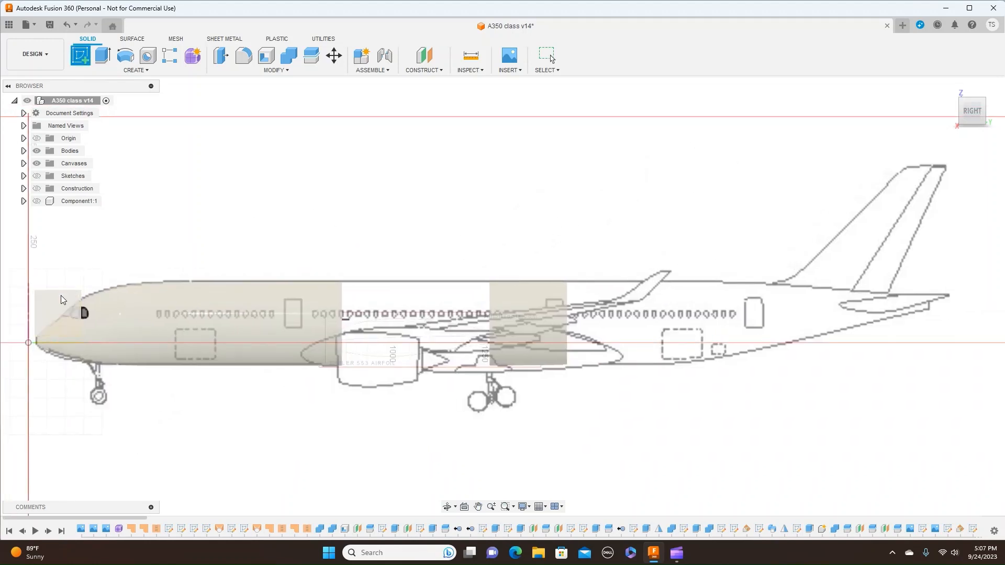
middle_drag(68, 298, 541, 252)
middle_drag(777, 164, 217, 178)
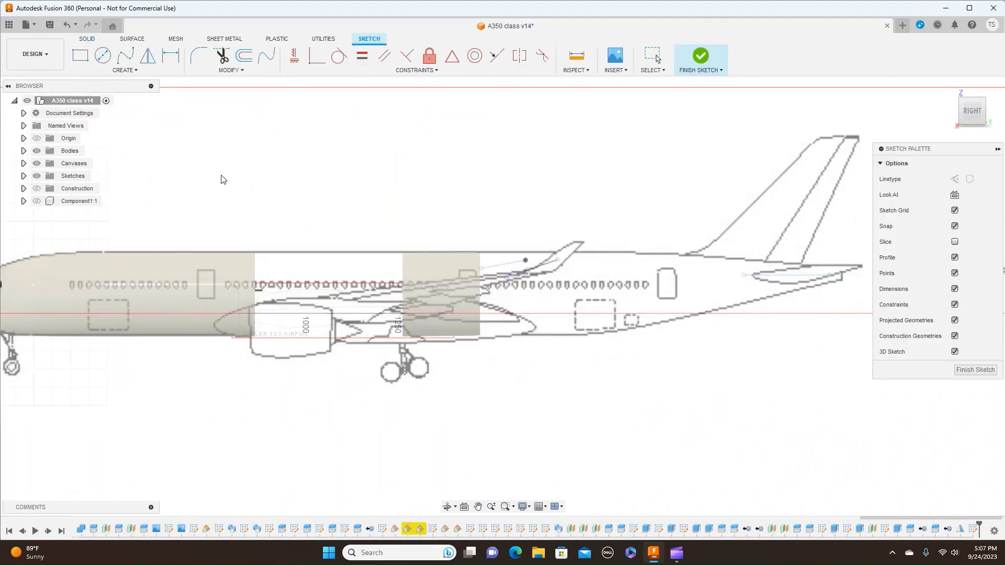
middle_drag(652, 180, 500, 202)
scroll(528, 204, up, 5)
middle_drag(579, 191, 487, 202)
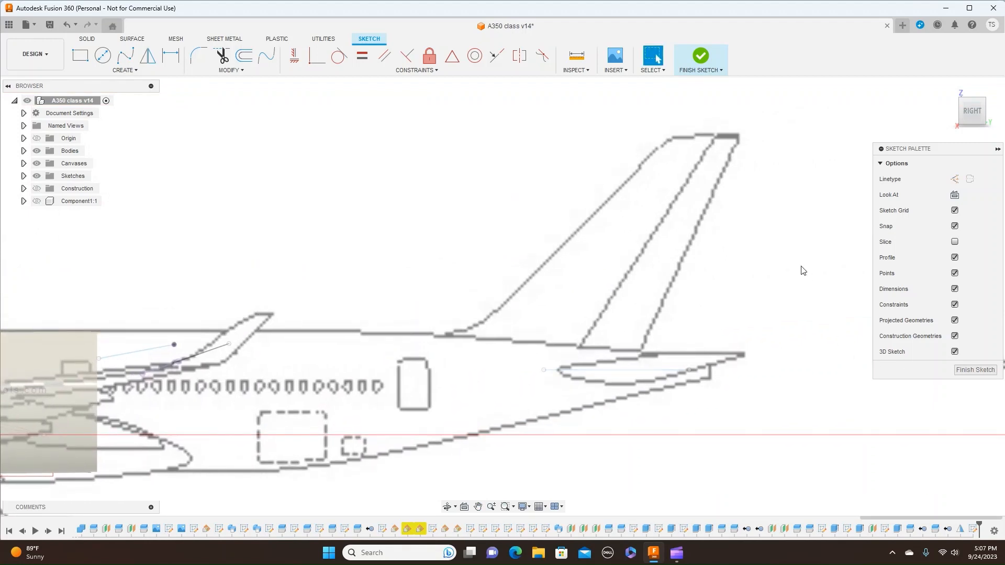
- Sketch a horizontal line about 319.4 mm long from the tailplane's upper edge toward the nose and finish the sketch
key(l)
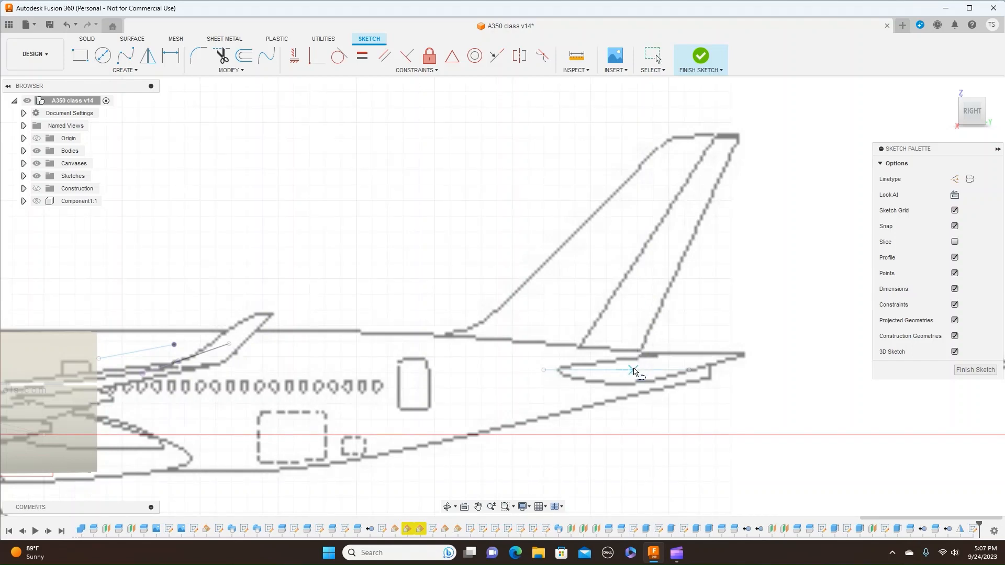
scroll(636, 367, up, 5)
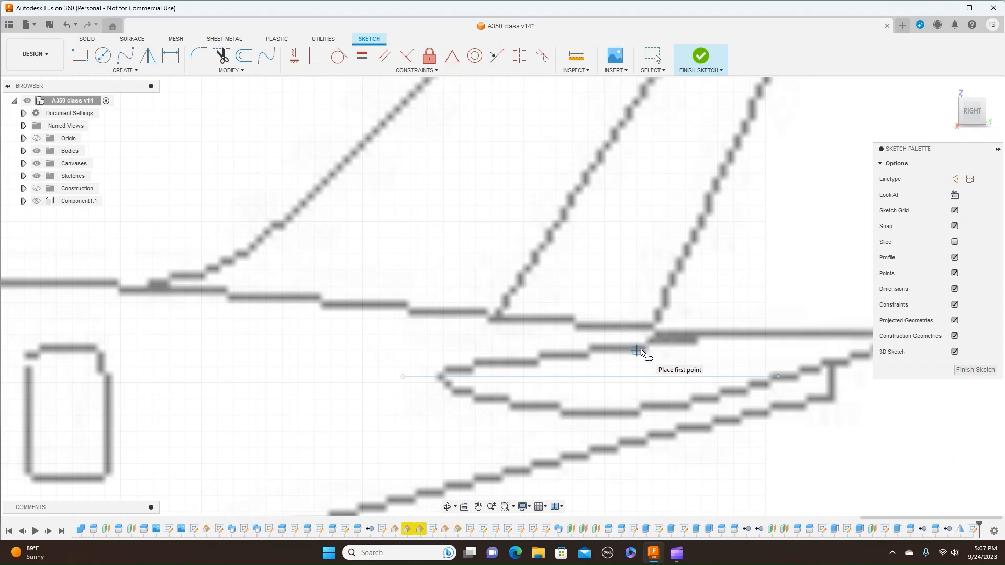
click(643, 351)
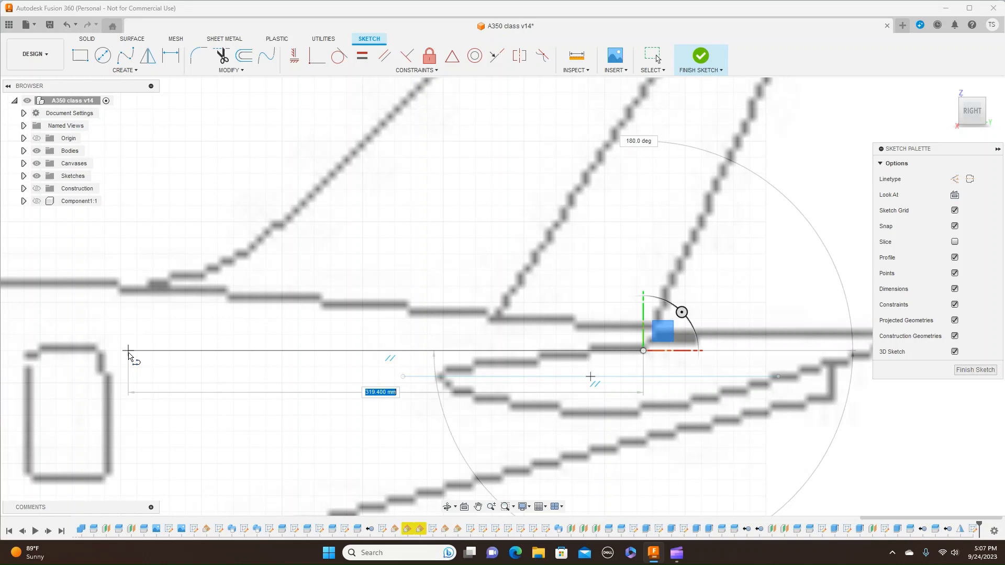
click(128, 352)
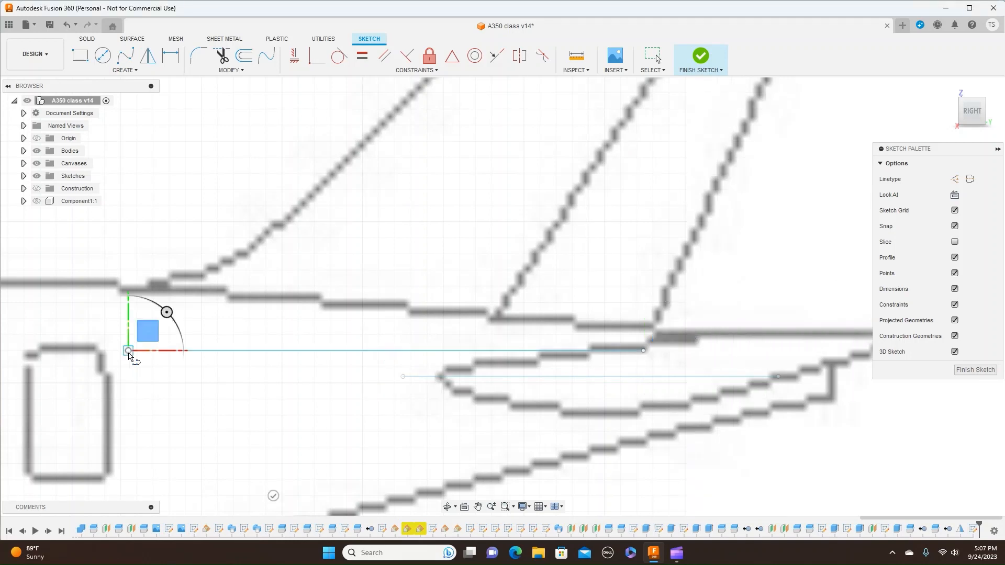
right_click(129, 353)
click(157, 354)
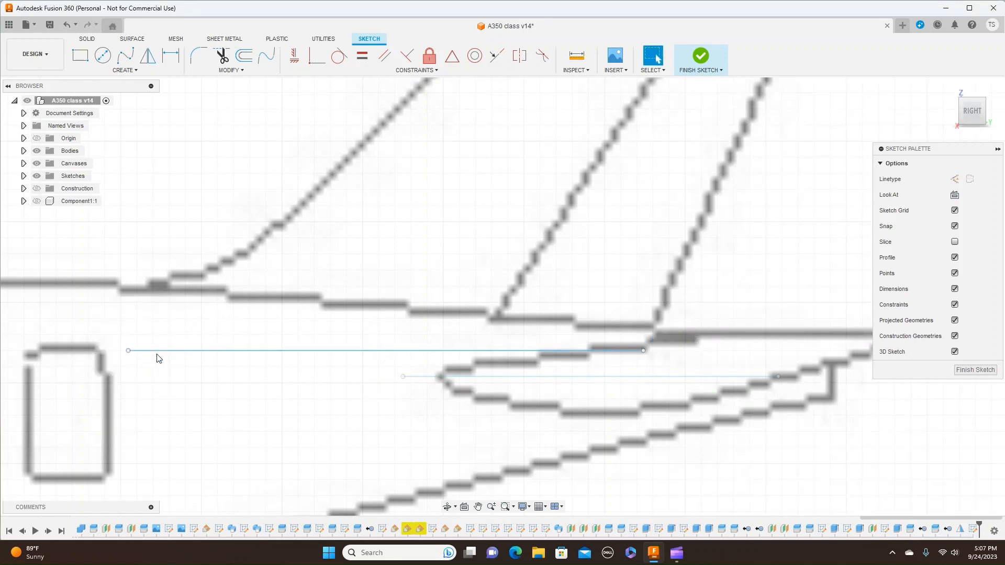
click(714, 81)
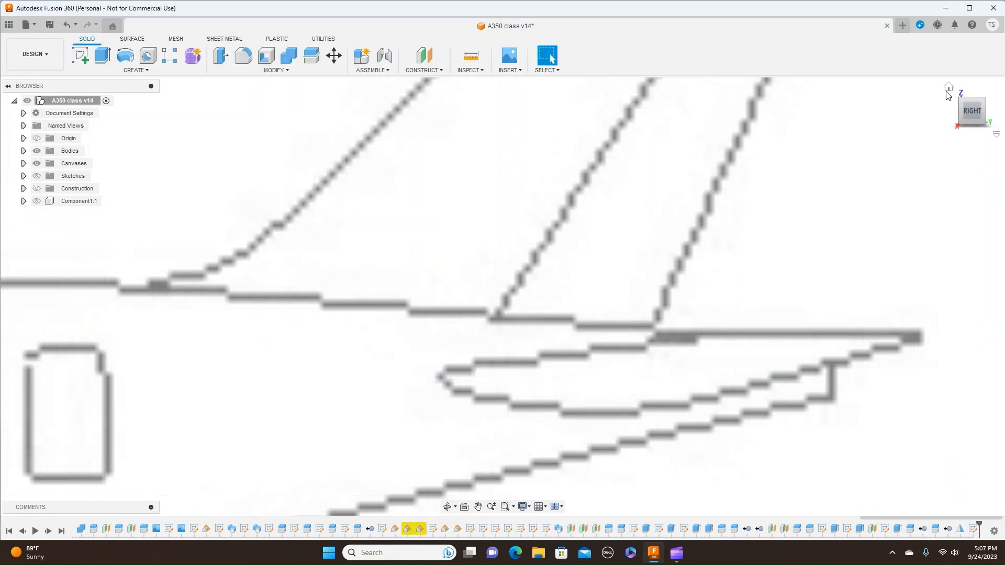
- Show the sketches and hide Sketch16 so that only the new line is displayed at the tail
click(35, 176)
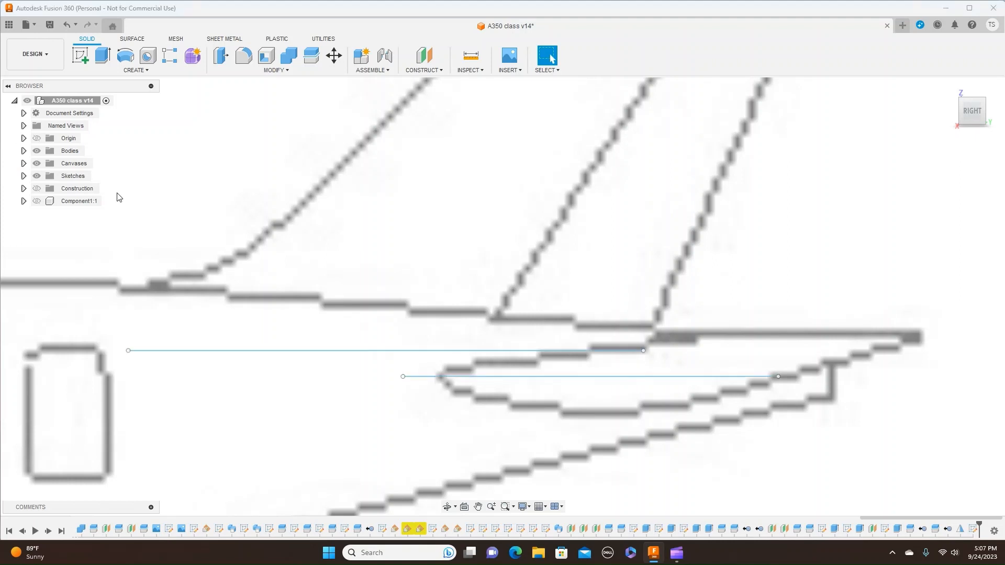
shift+middle_drag(502, 295, 557, 277)
drag(970, 117, 970, 115)
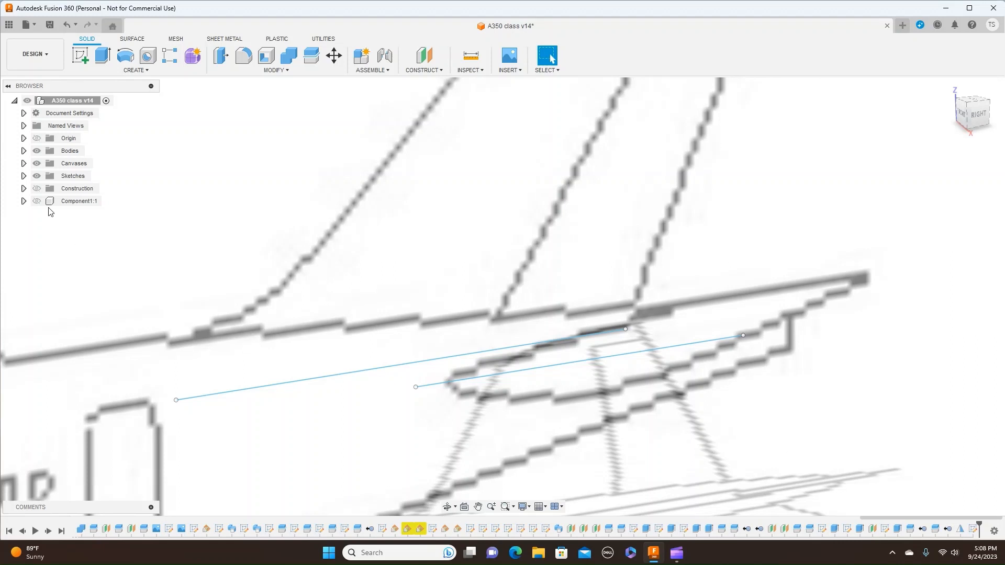
click(24, 176)
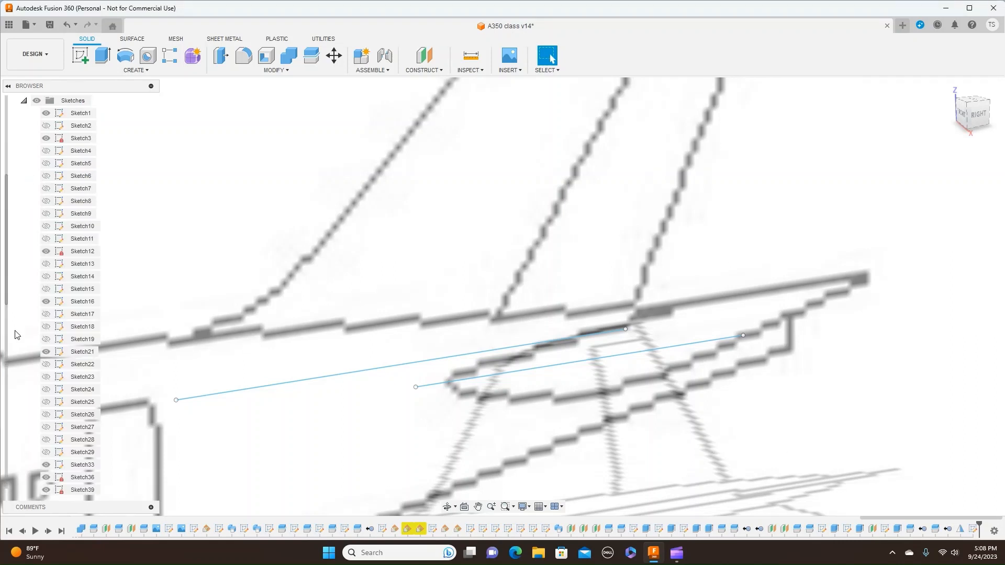
click(623, 356)
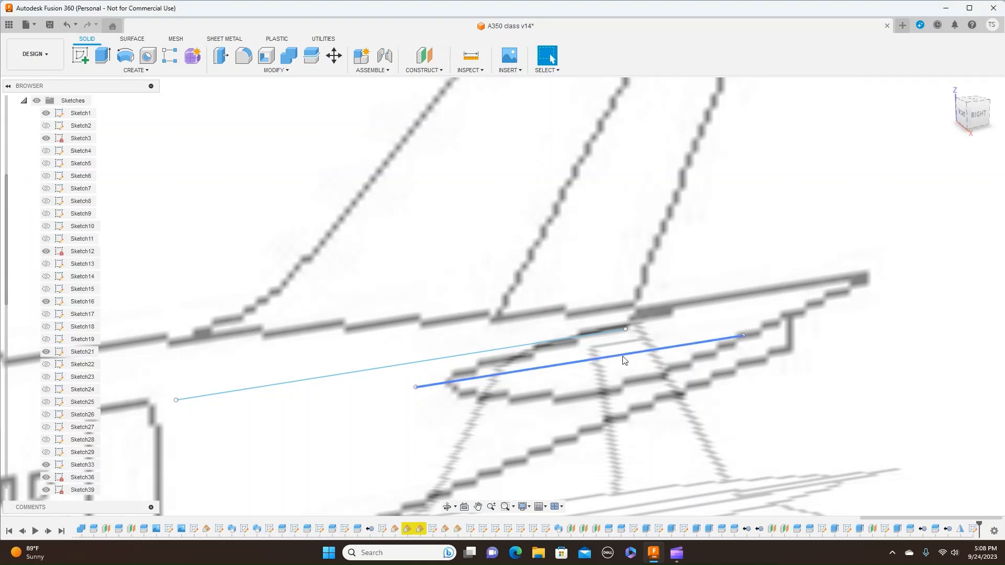
click(8, 358)
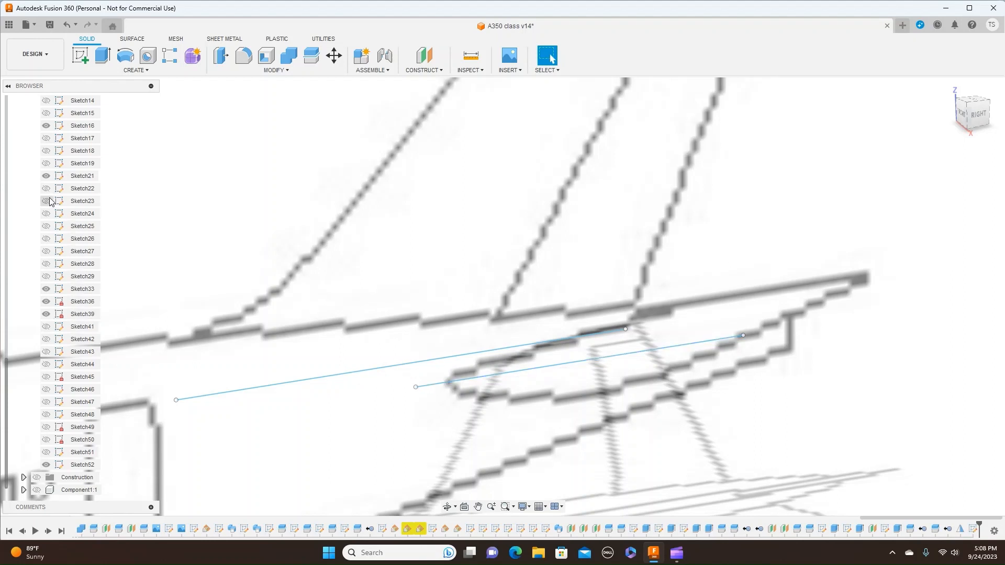
click(52, 128)
click(50, 126)
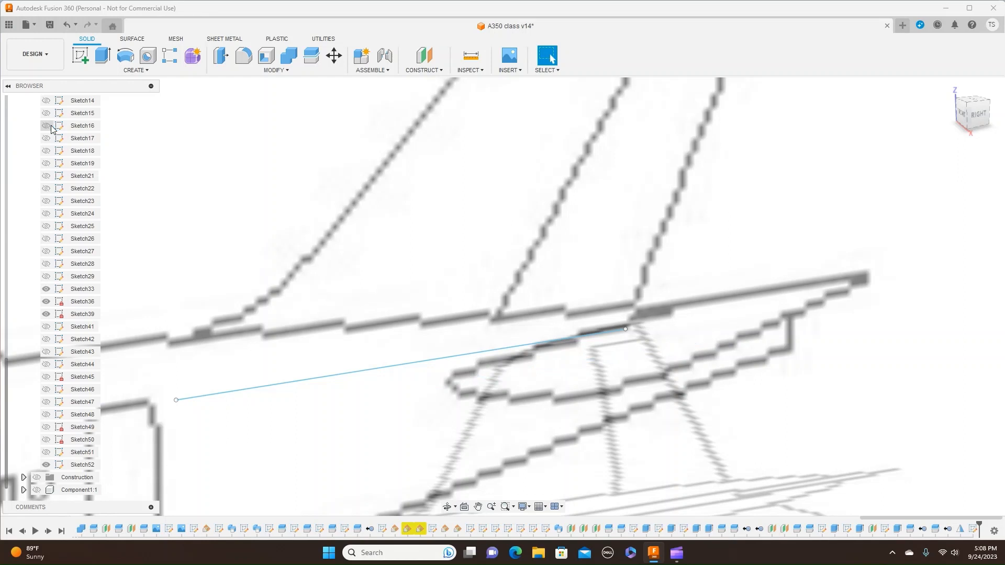
- Create a construction plane at 0 degrees through the new sketch line, with the construction geometry shown
scroll(653, 372, down, 1)
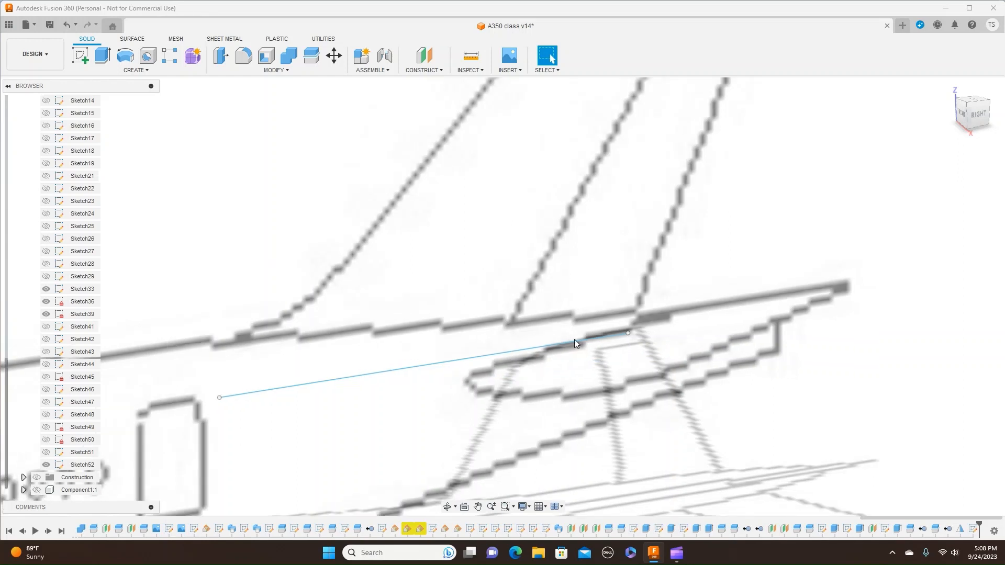
click(441, 71)
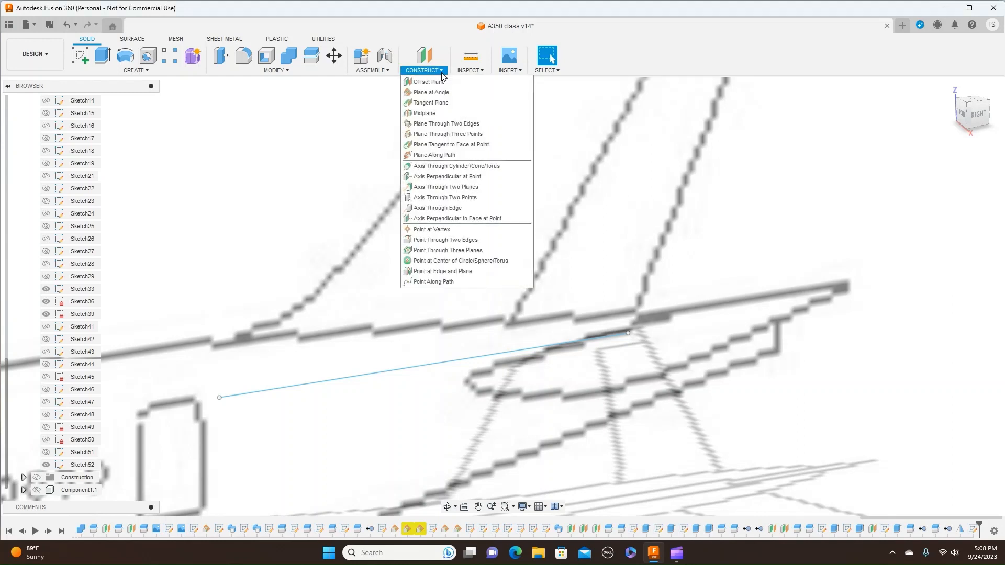
click(443, 93)
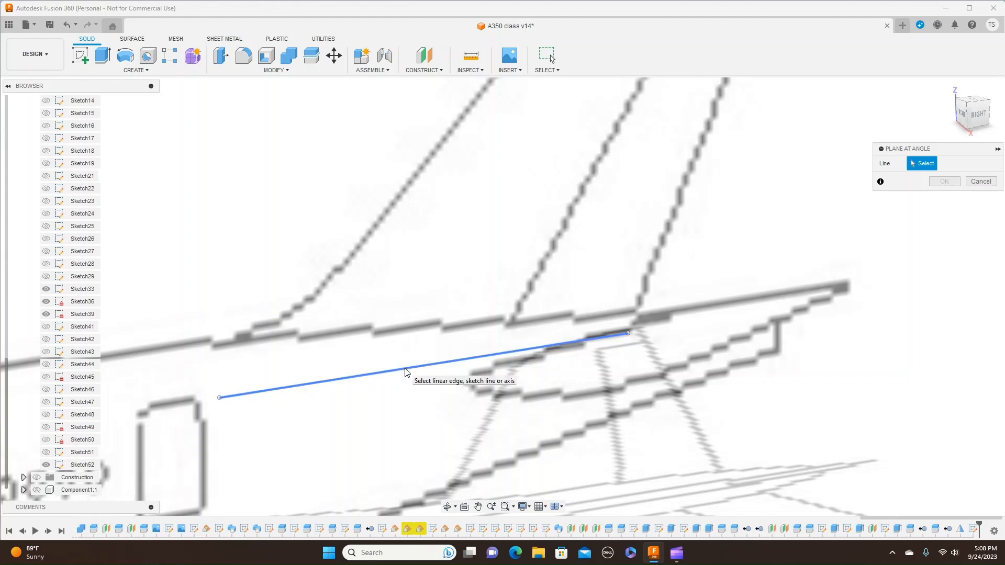
click(405, 372)
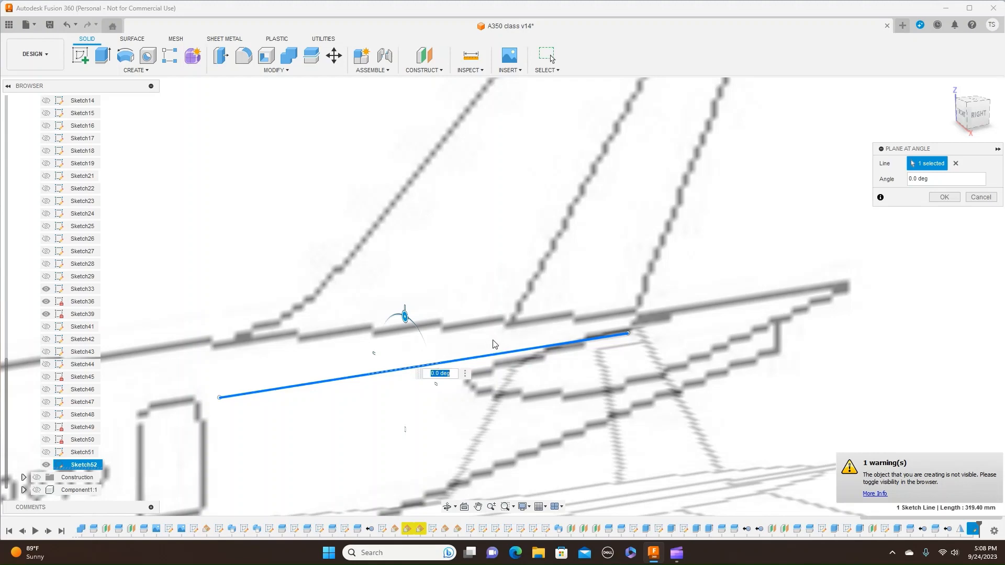
click(37, 478)
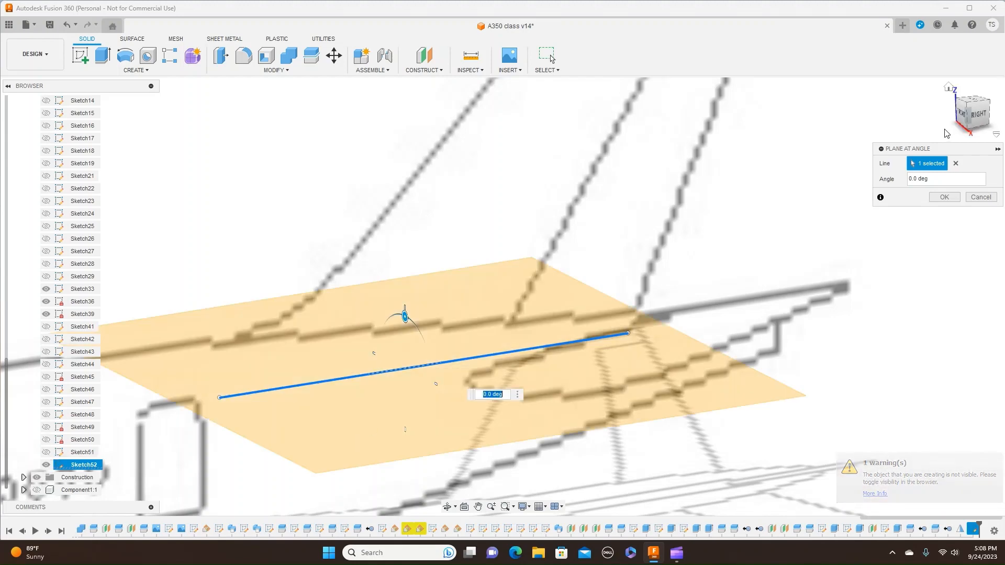
click(944, 198)
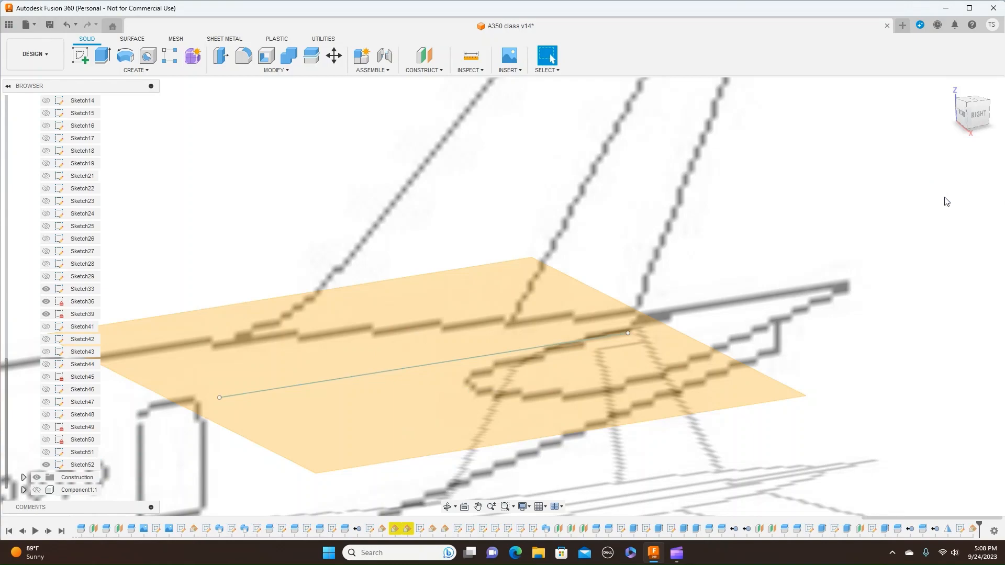
- Hide the canvases and look at the new construction plane from the top
mouse_move(969, 109)
mouse_down()
mouse_move(984, 107)
mouse_move(968, 107)
mouse_move(978, 110)
mouse_move(969, 118)
mouse_up()
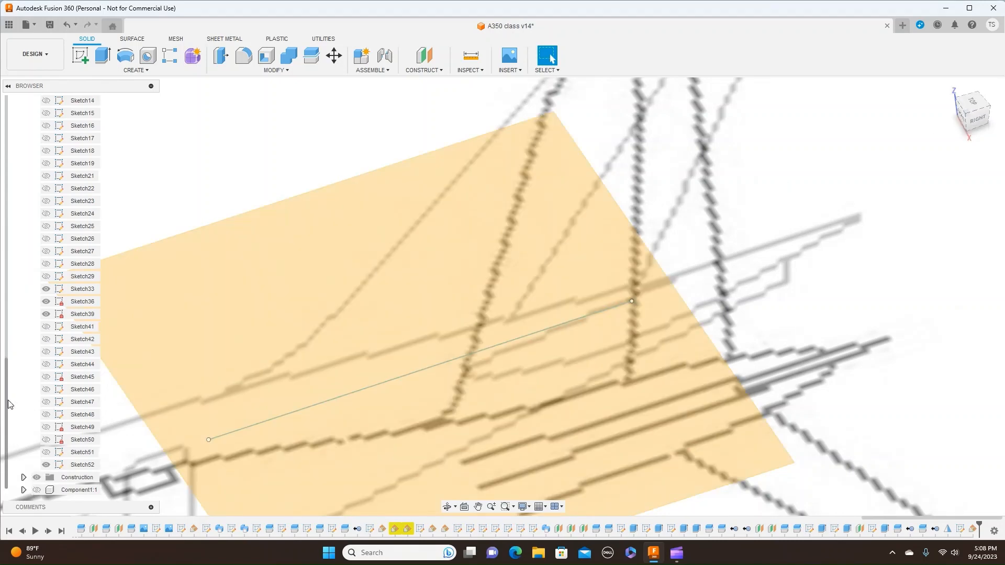
scroll(8, 404, up, 5)
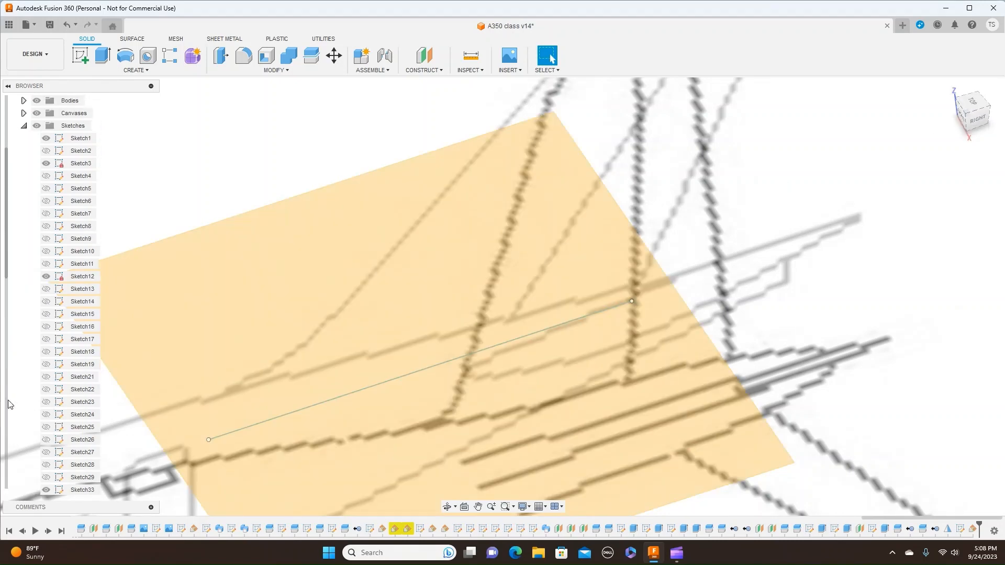
click(37, 114)
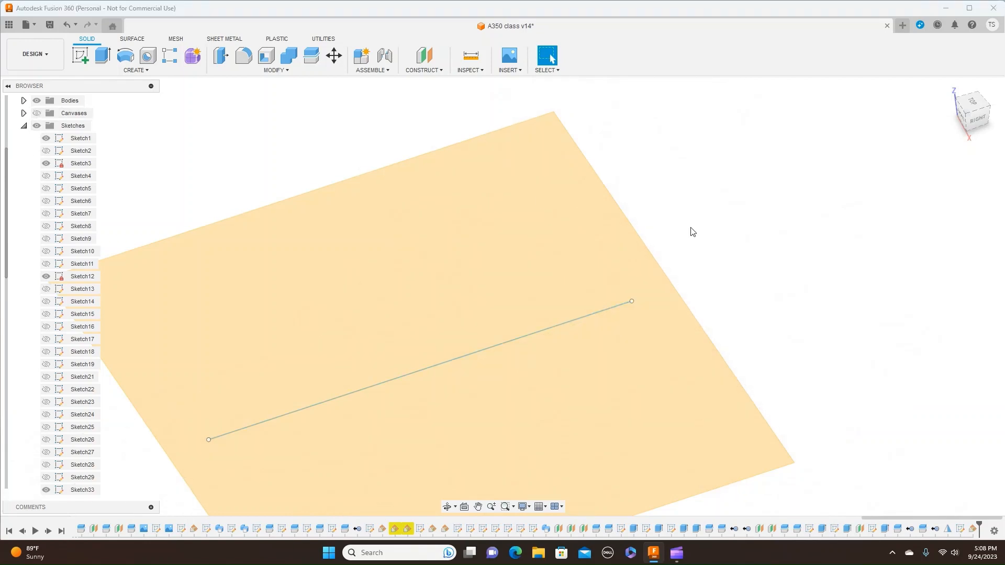
click(971, 104)
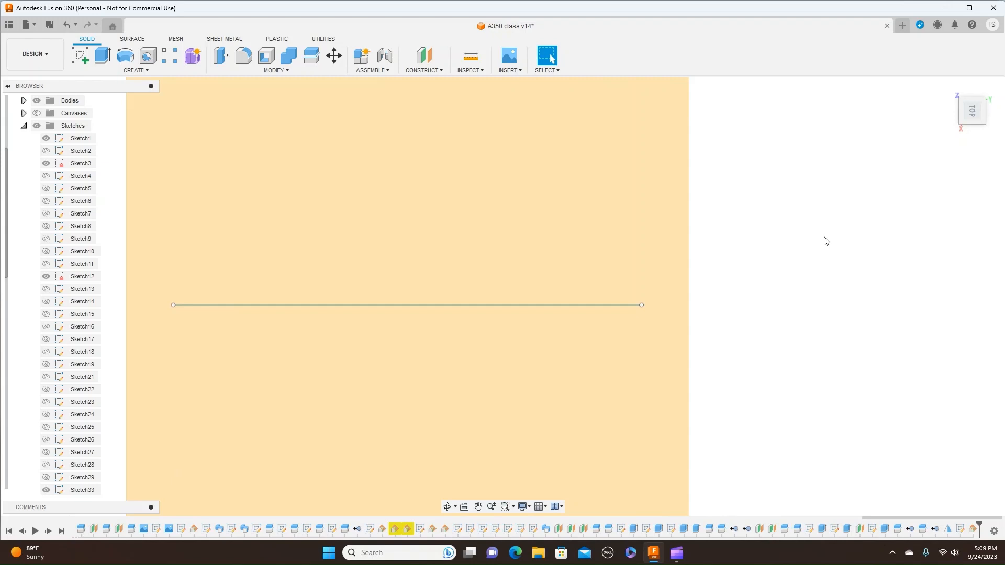
click(523, 71)
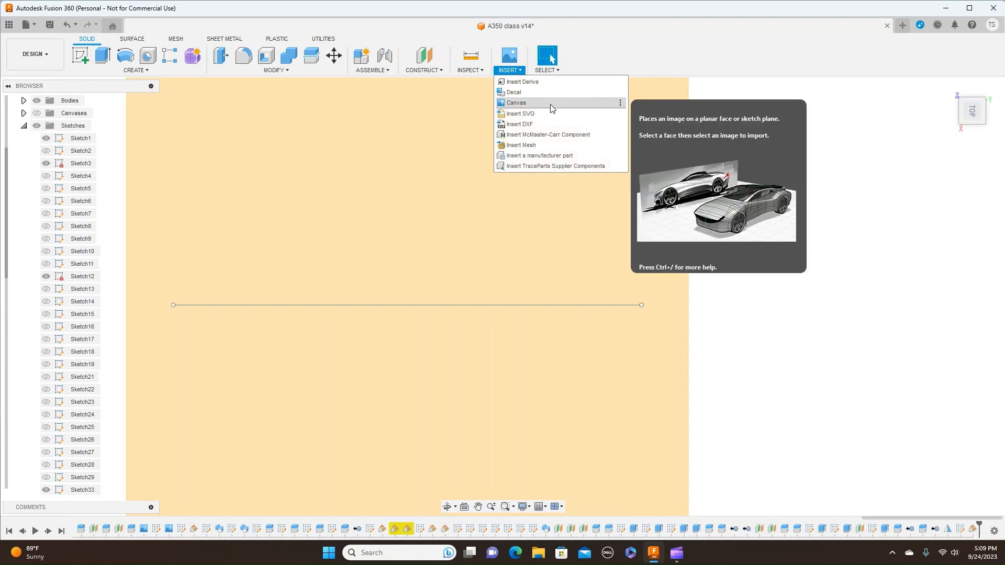
click(855, 146)
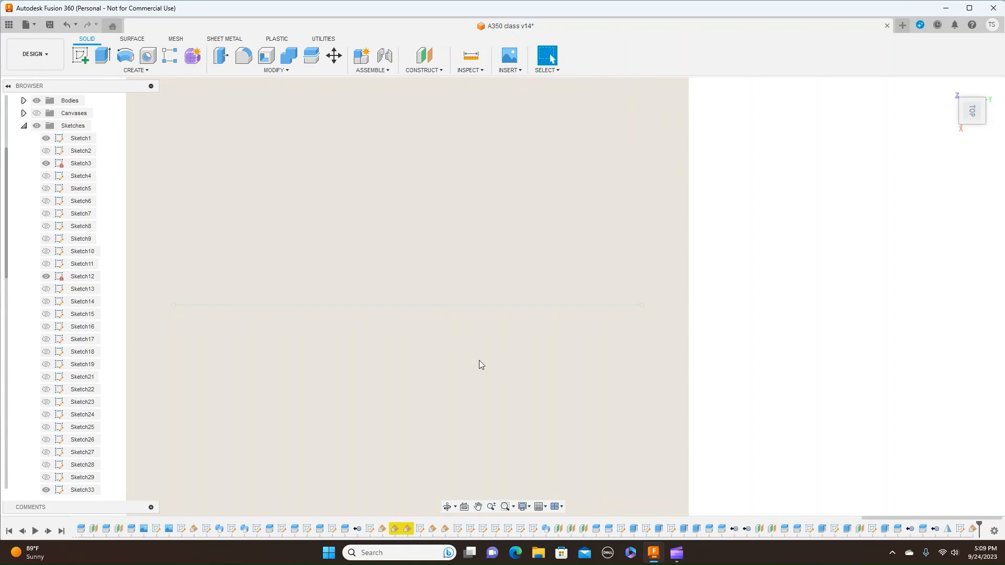
scroll(482, 362, up, 1)
scroll(482, 362, down, 1)
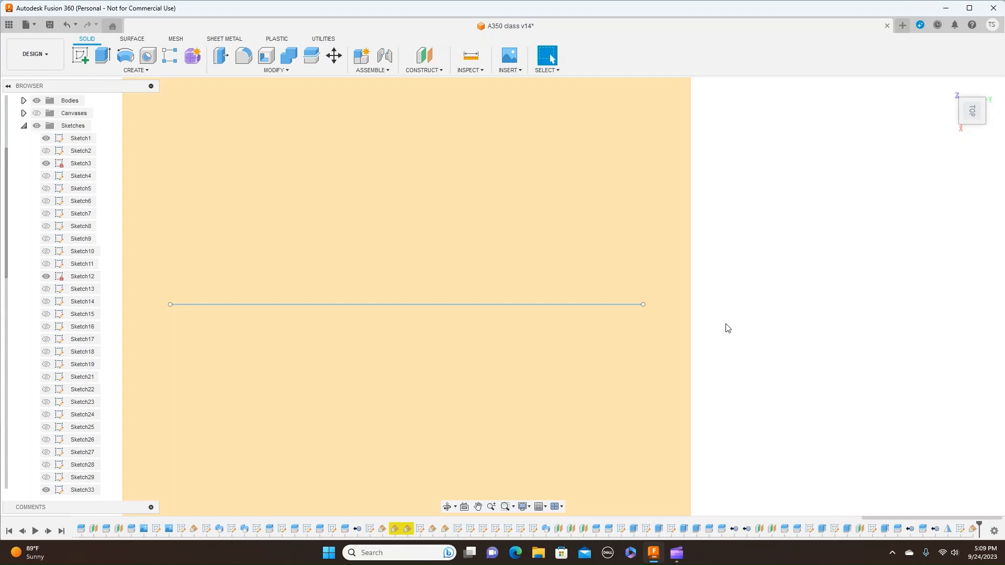
- Start a new sketch on the construction plane that runs through the tail's reference line
click(79, 57)
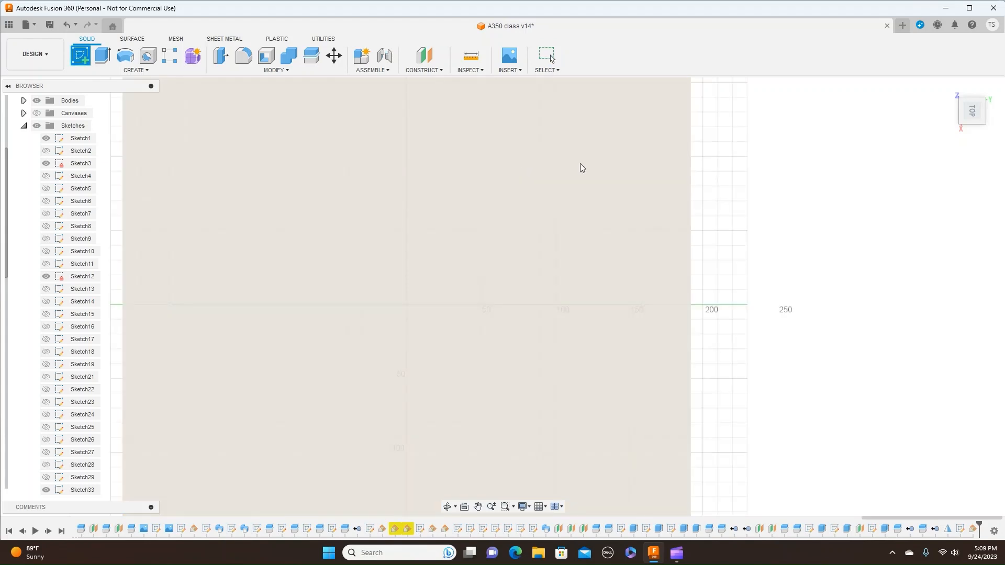
click(597, 170)
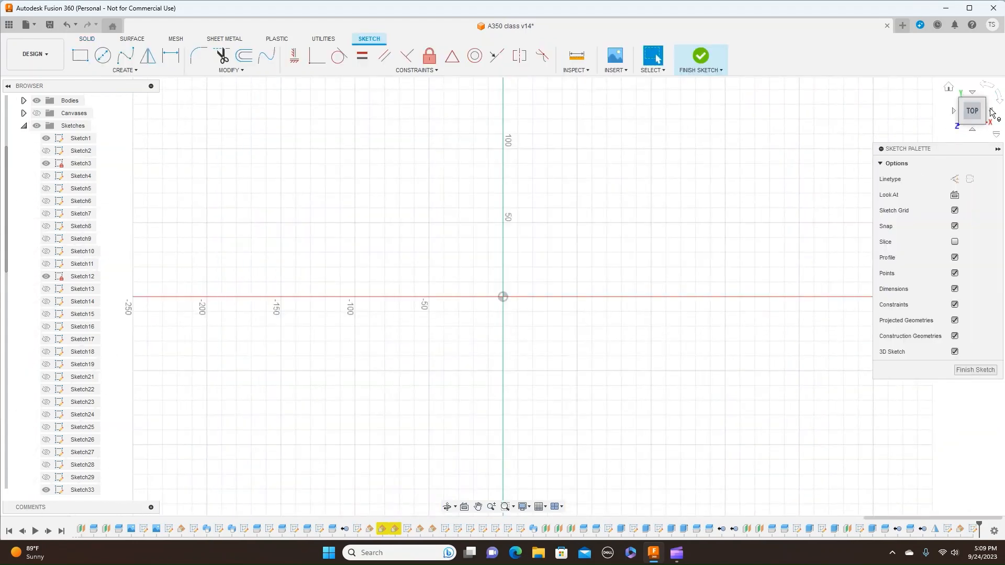
click(999, 103)
mouse_move(630, 262)
middle_down()
mouse_move(536, 292)
mouse_move(441, 290)
middle_up()
scroll(532, 294, up, 5)
middle_drag(575, 311, 609, 286)
scroll(615, 286, up, 4)
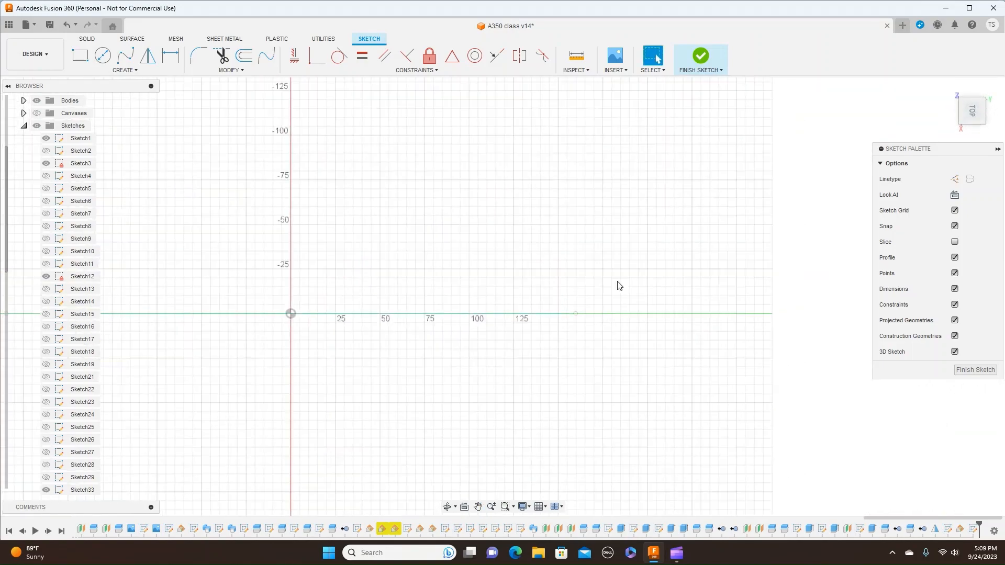
scroll(560, 338, up, 1)
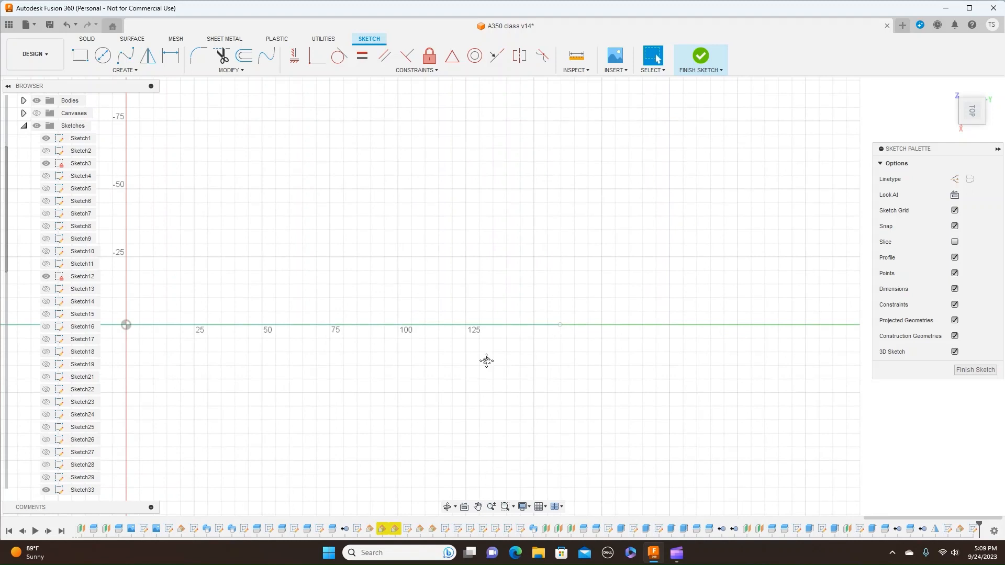
middle_drag(487, 359, 572, 334)
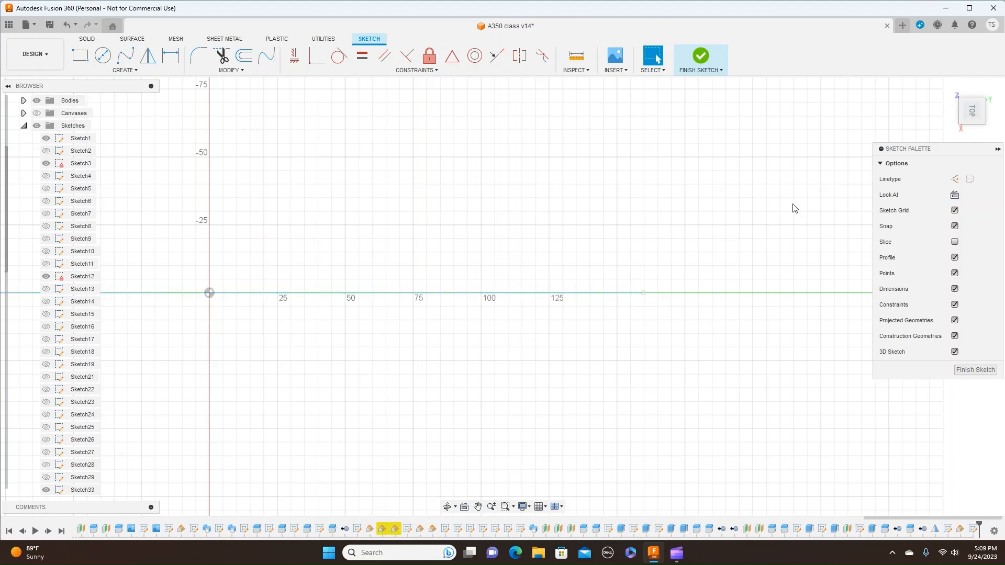
- Project both end points of the reference line into the sketch with the projection link kept on
key(p)
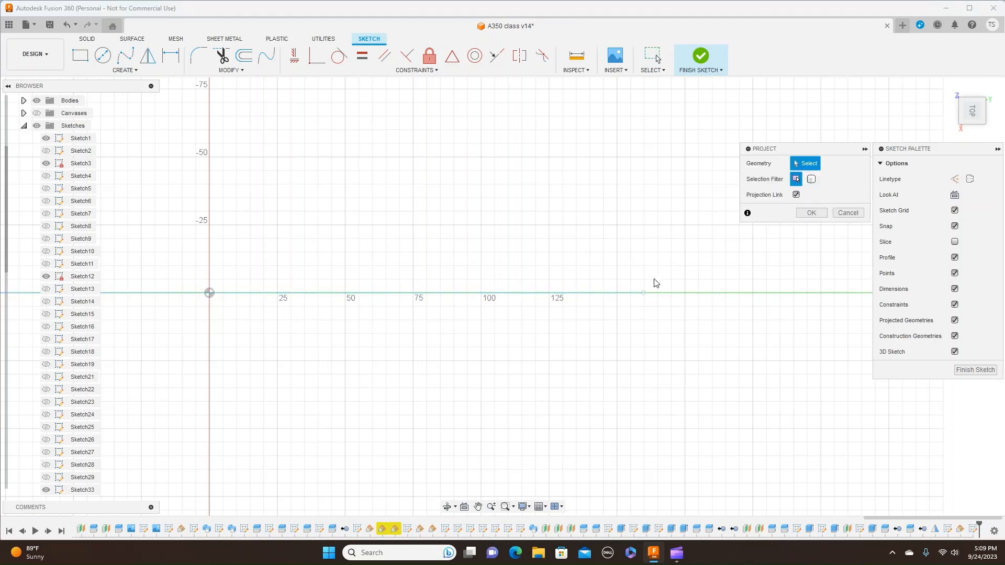
click(644, 293)
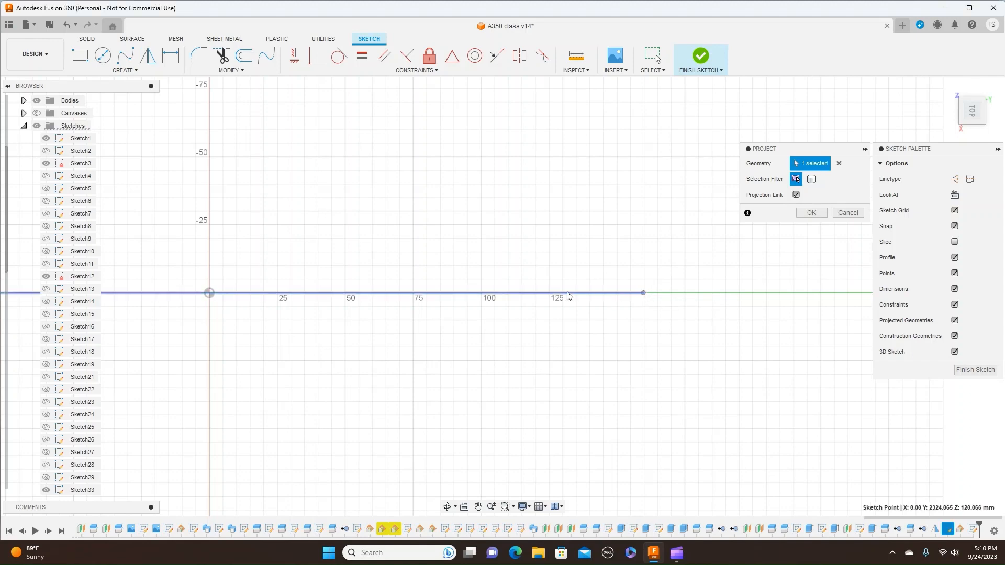
scroll(463, 294, down, 2)
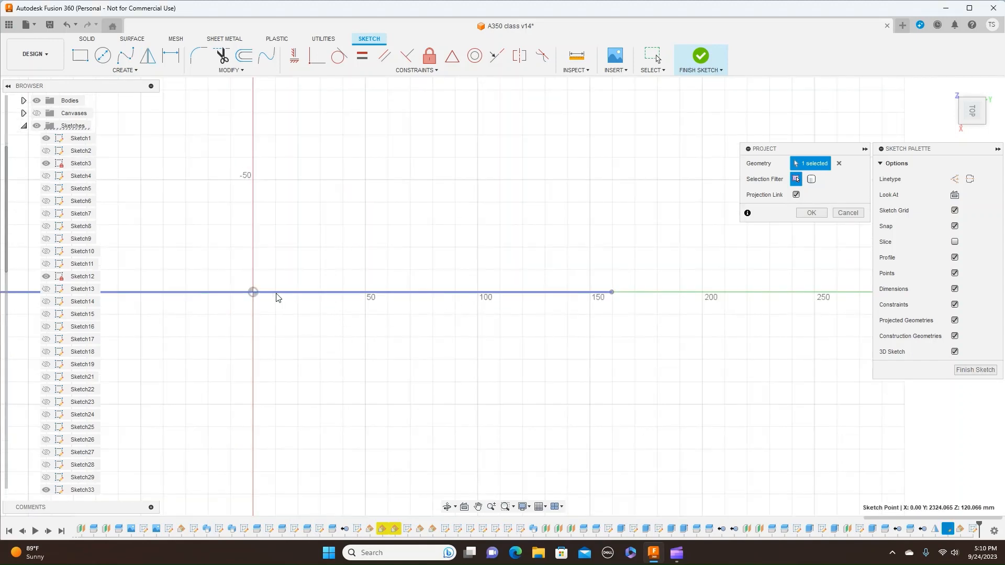
scroll(249, 297, down, 5)
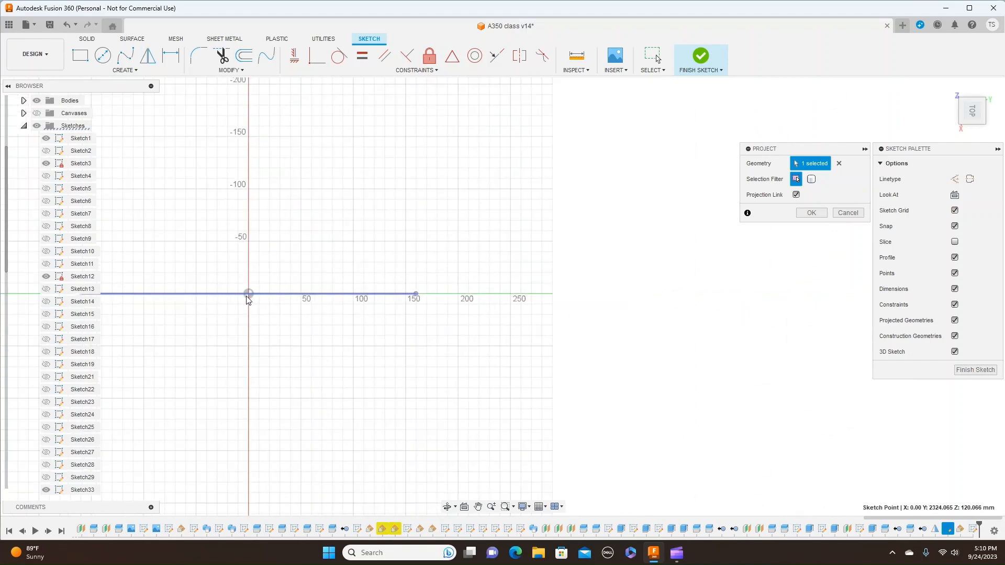
middle_drag(248, 298, 344, 284)
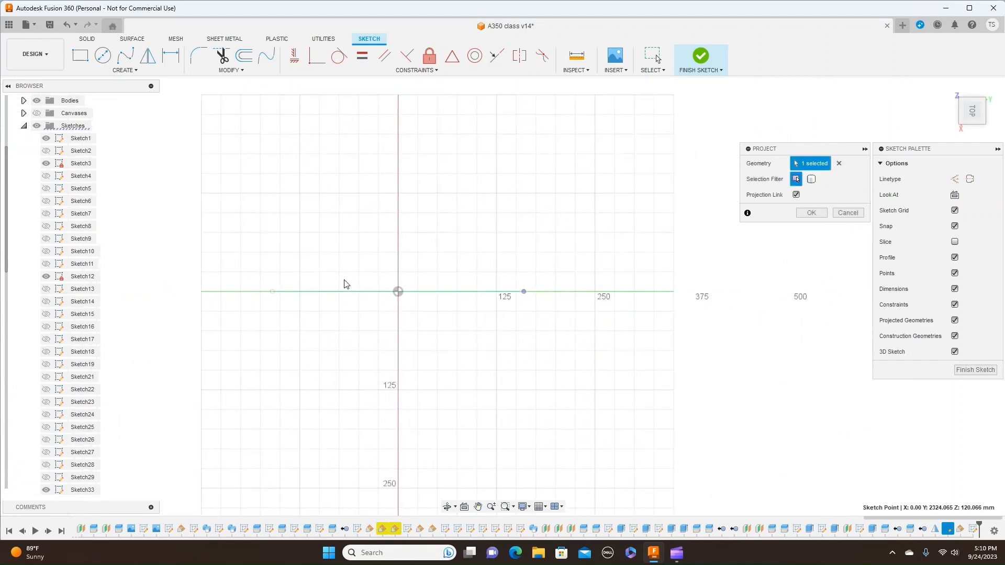
click(272, 292)
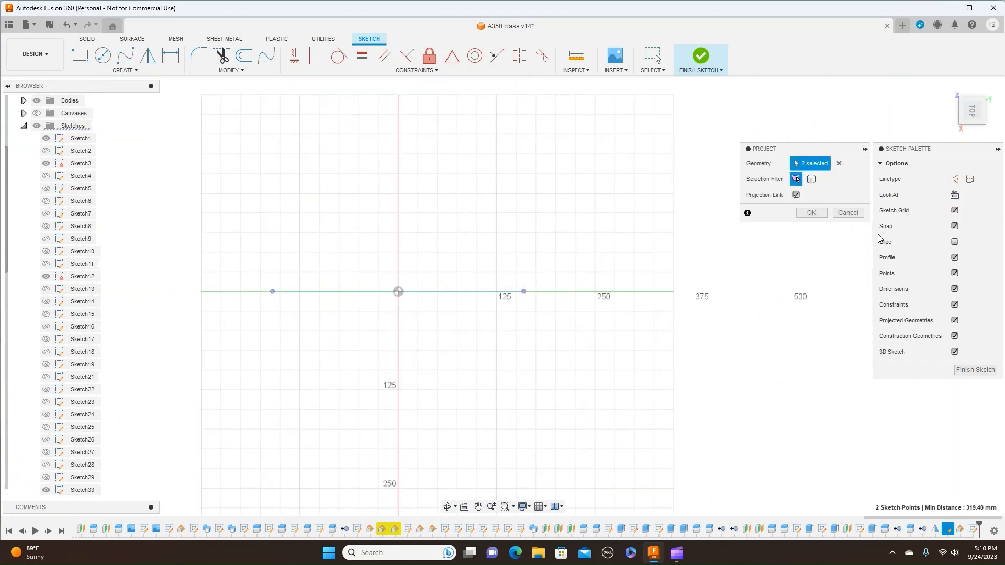
click(812, 213)
- Draw the airfoil's upper curve as a fit point spline about 322.5 mm long between the projected points, with four intermediate points fullest near the leading edge
scroll(696, 269, up, 3)
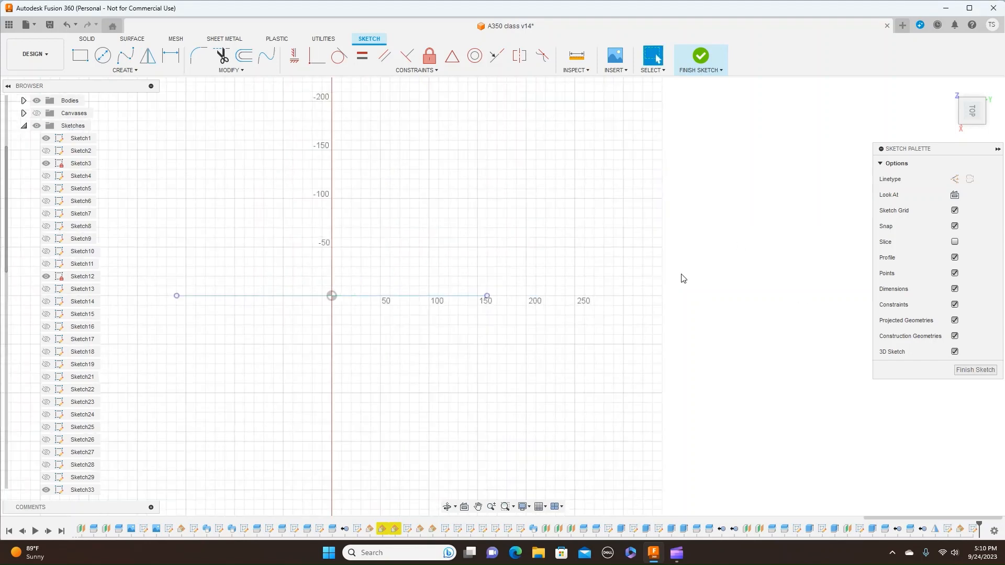
middle_drag(606, 318, 705, 301)
scroll(705, 302, up, 1)
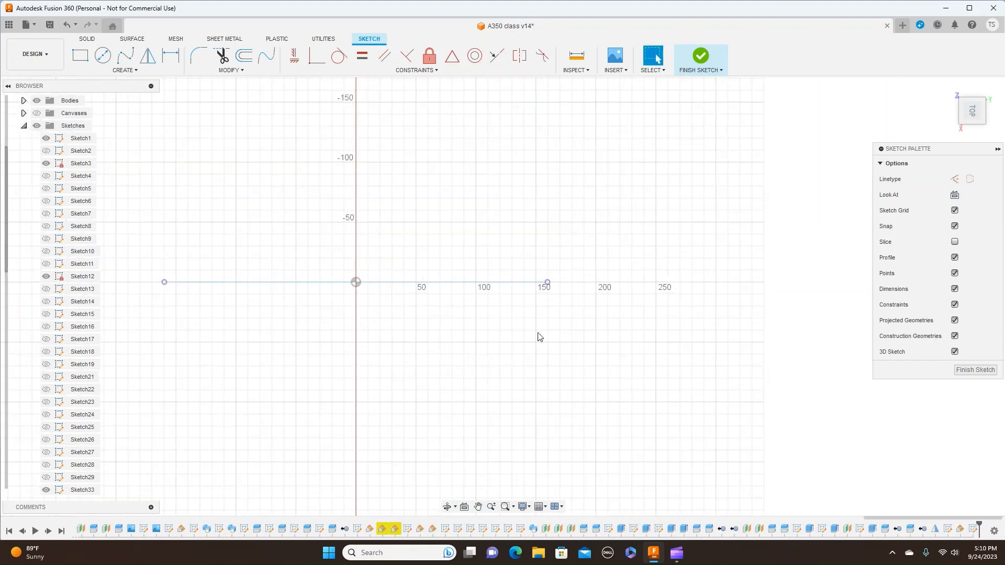
middle_drag(539, 337, 623, 346)
scroll(626, 345, up, 2)
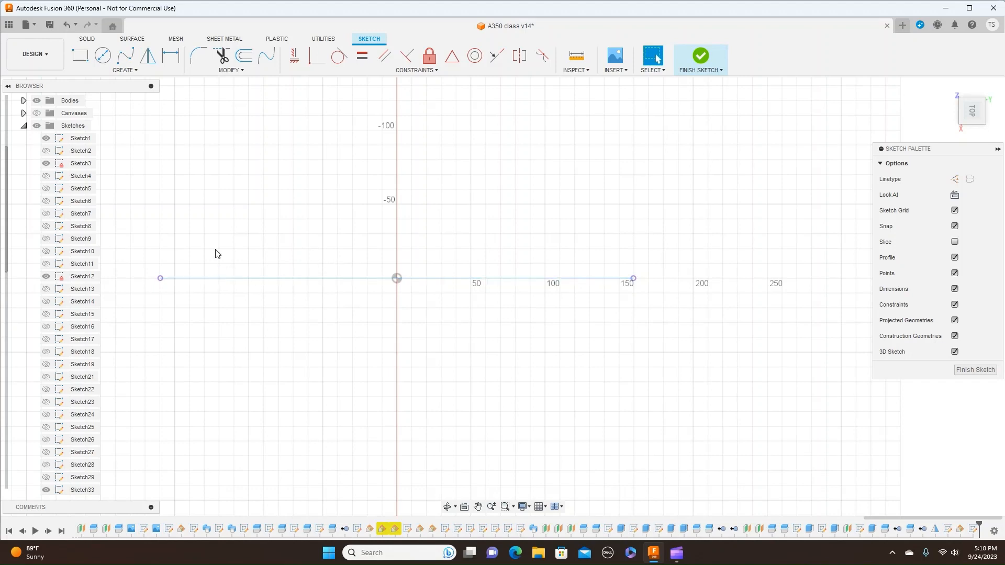
click(125, 54)
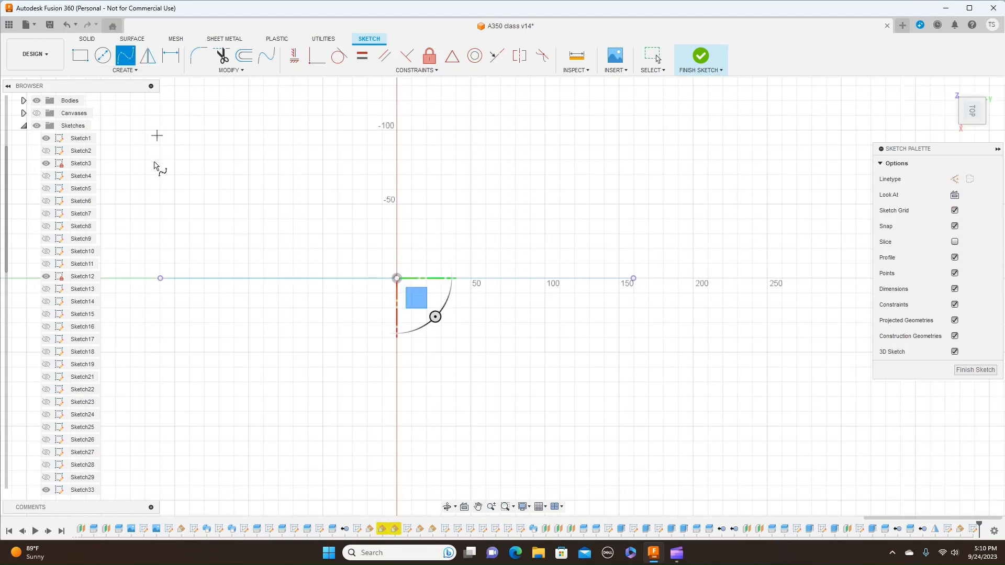
click(161, 277)
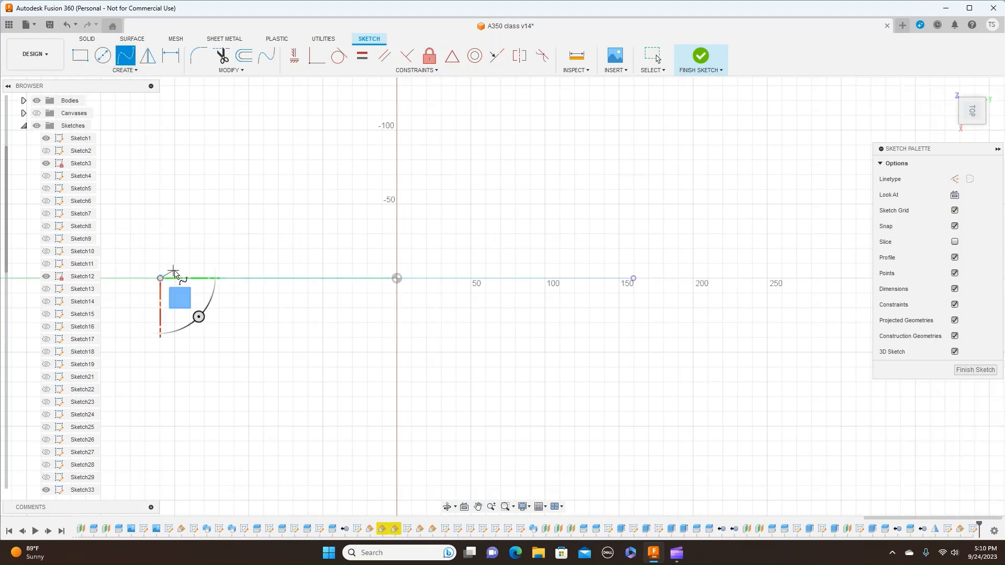
click(175, 270)
click(197, 262)
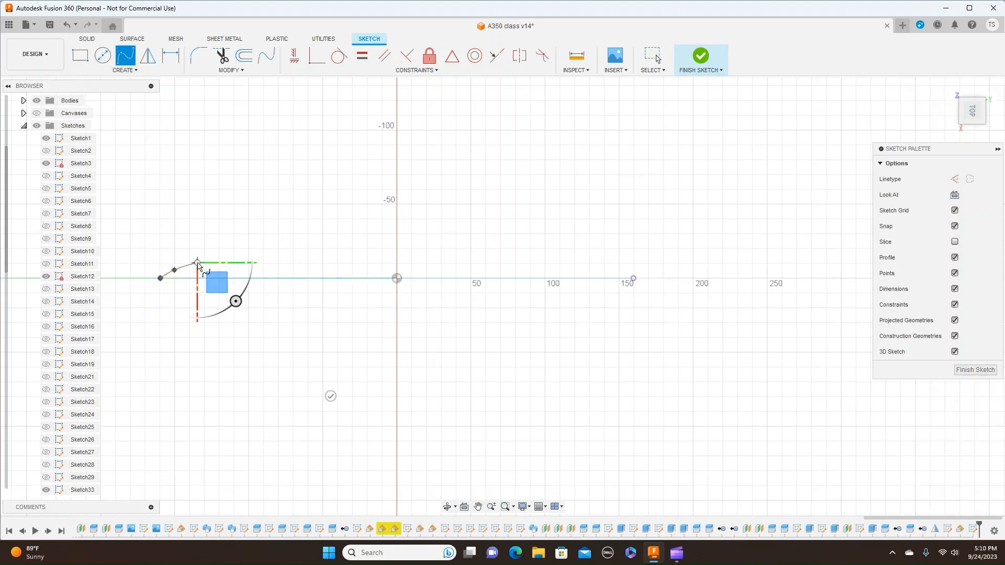
click(263, 257)
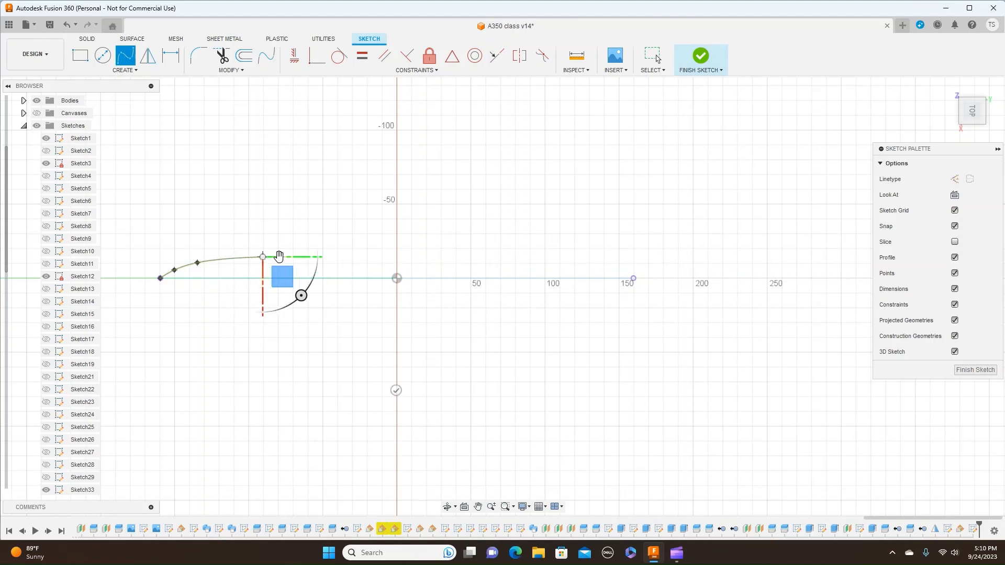
click(449, 263)
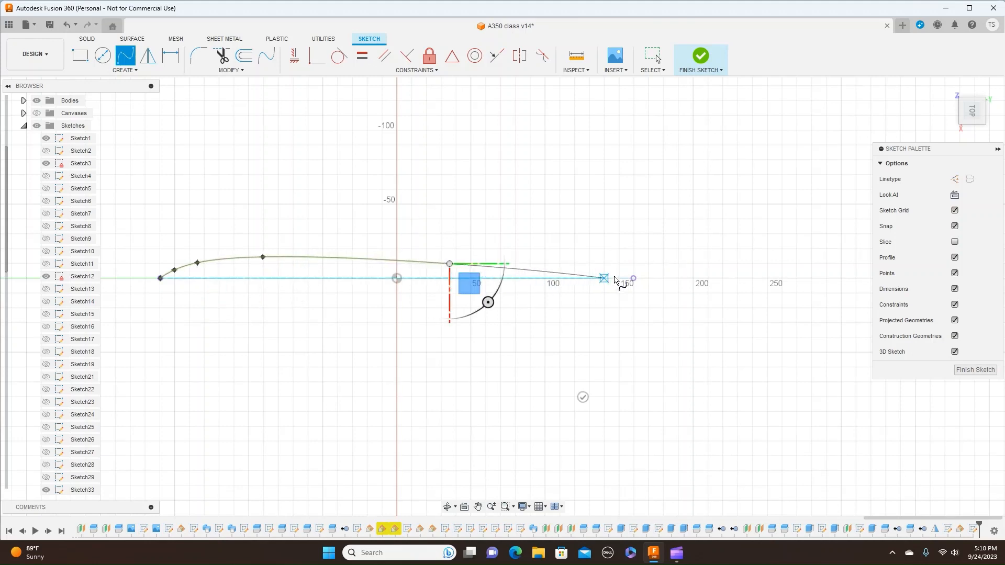
click(634, 278)
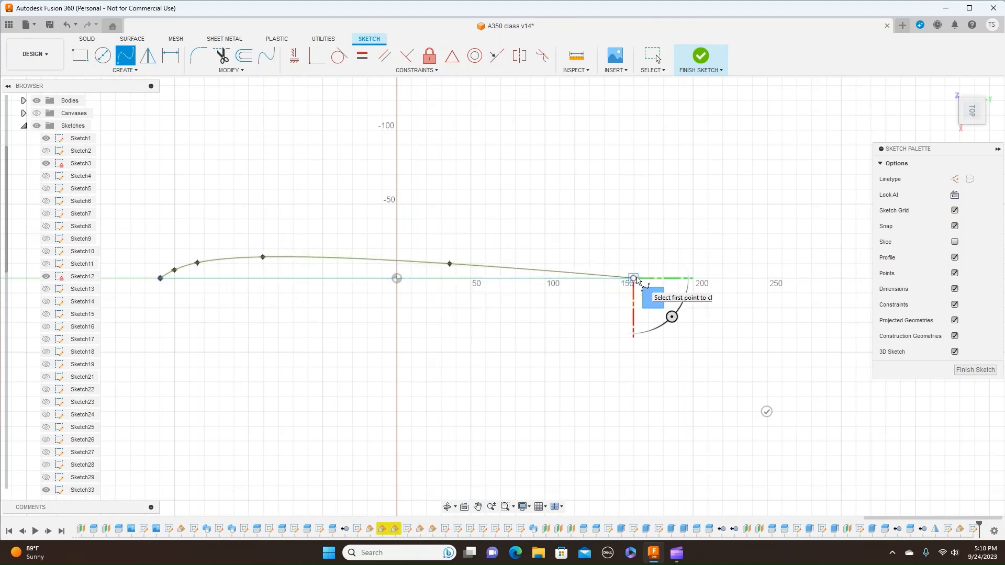
right_click(636, 278)
click(670, 278)
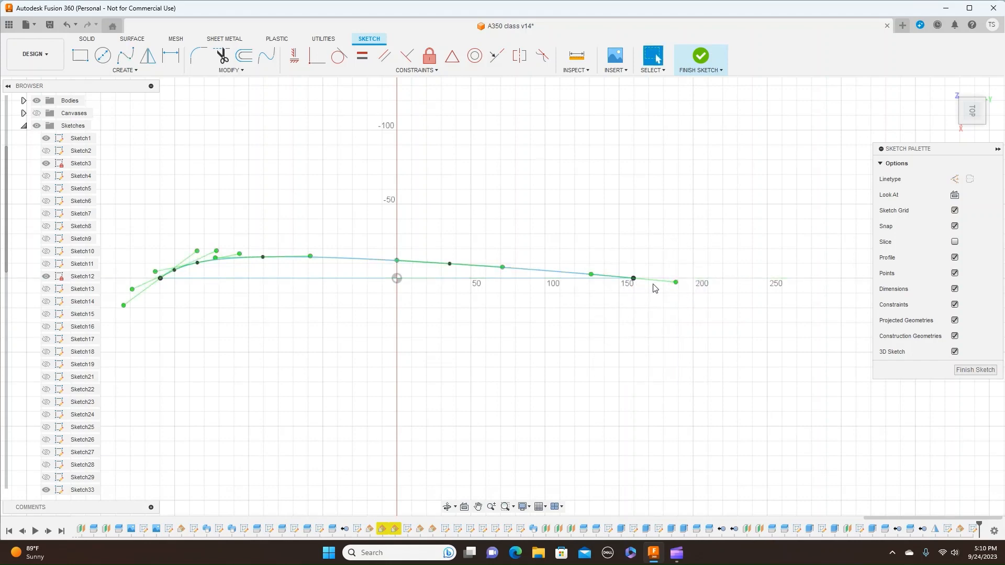
- Close the half profile with a straight line about 319.4 mm long between the spline's two end points
scroll(653, 284, down, 2)
scroll(653, 288, up, 1)
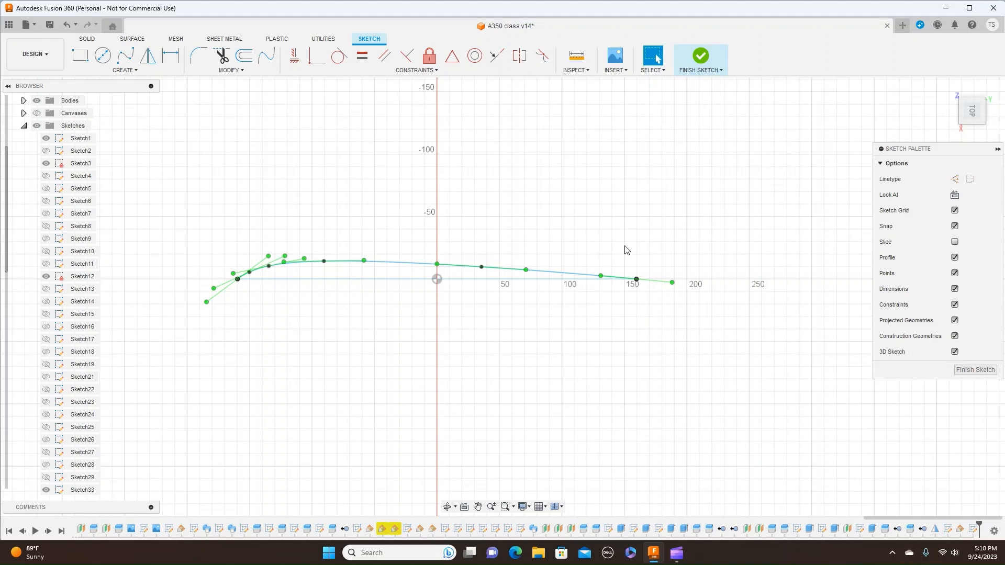
key(m)
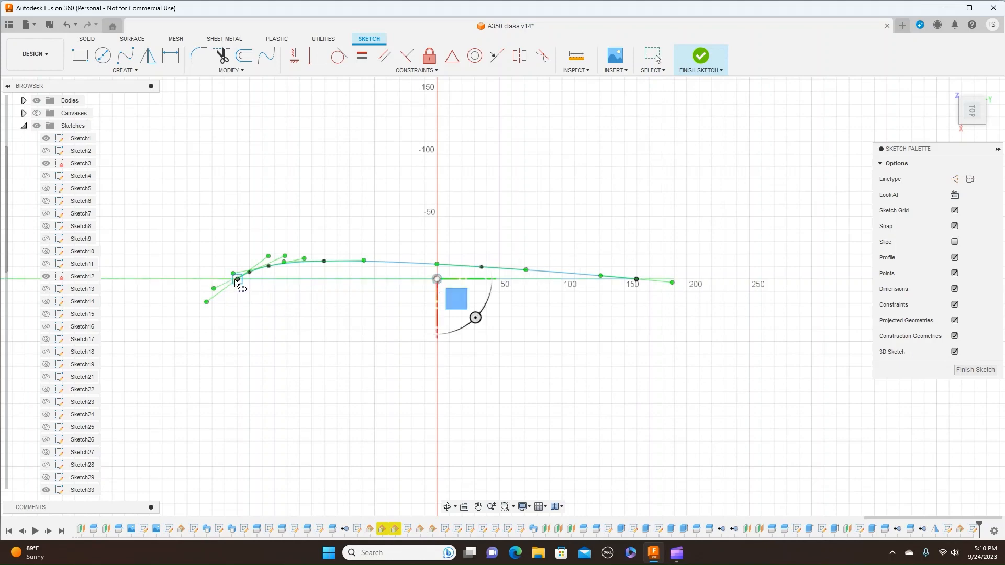
scroll(237, 281, up, 4)
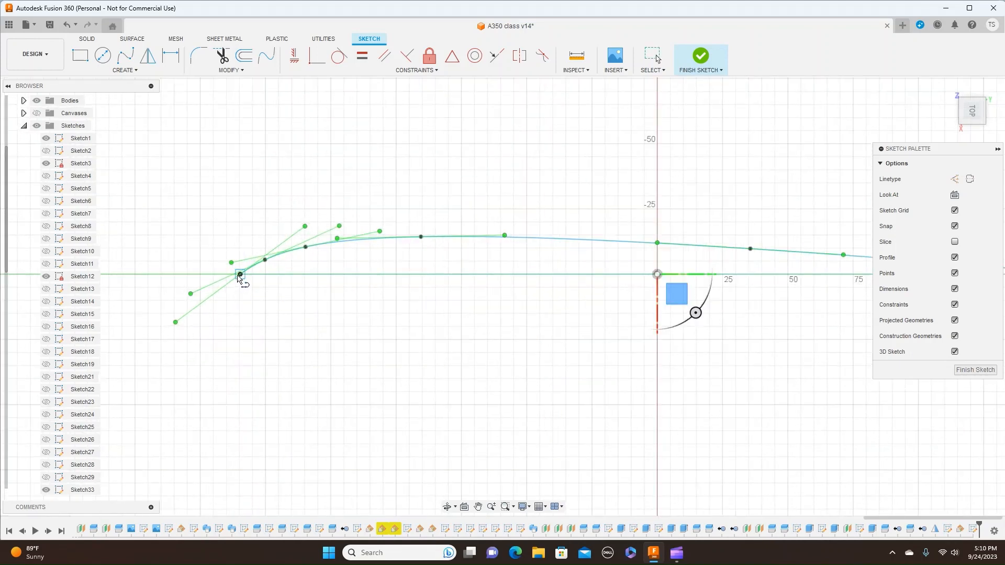
click(238, 277)
scroll(620, 280, down, 4)
middle_drag(642, 278, 217, 242)
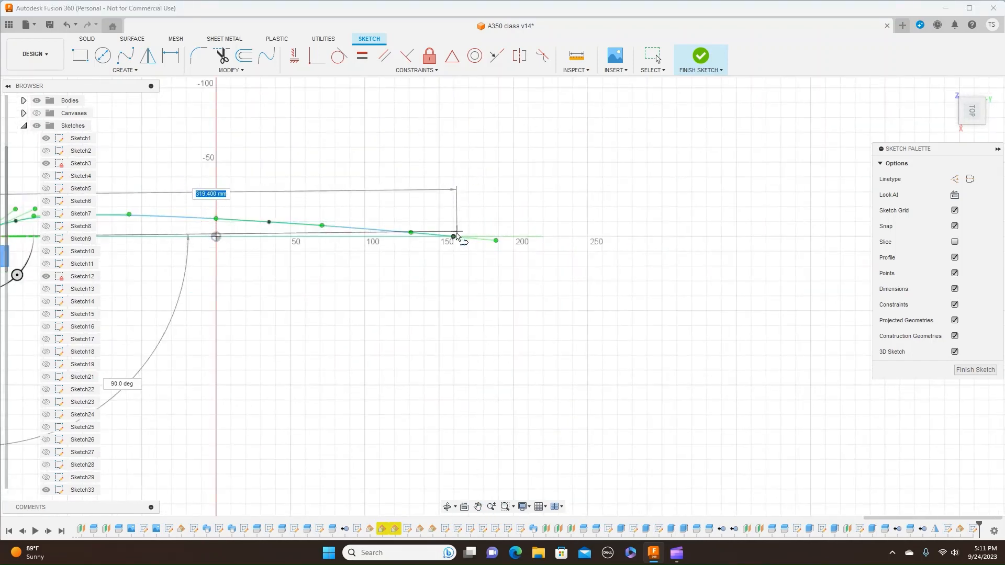
click(454, 236)
right_click(453, 236)
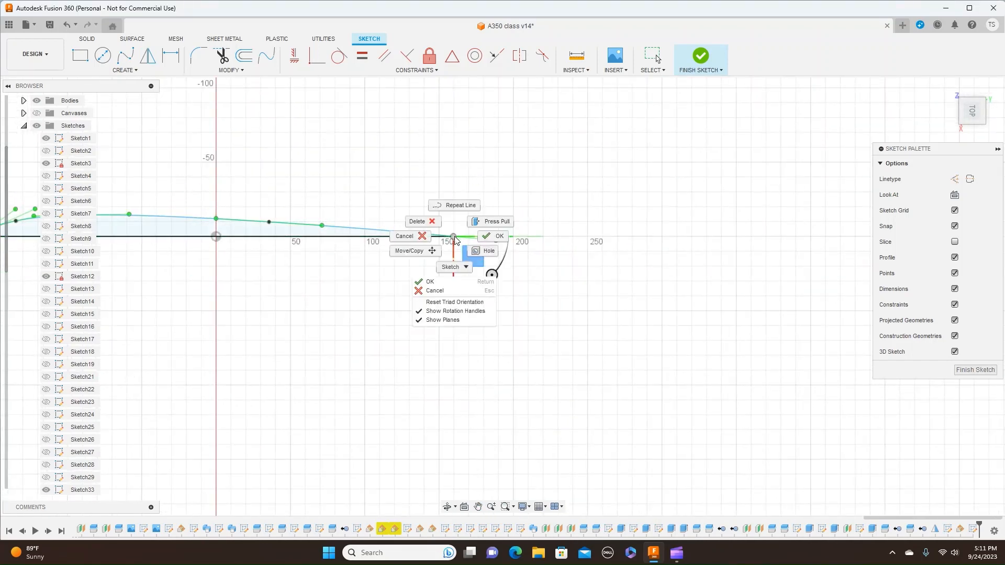
click(491, 236)
- Mirror only the spline about the straight chord line to form the lower half of the airfoil
scroll(359, 330, down, 2)
middle_drag(359, 329, 509, 307)
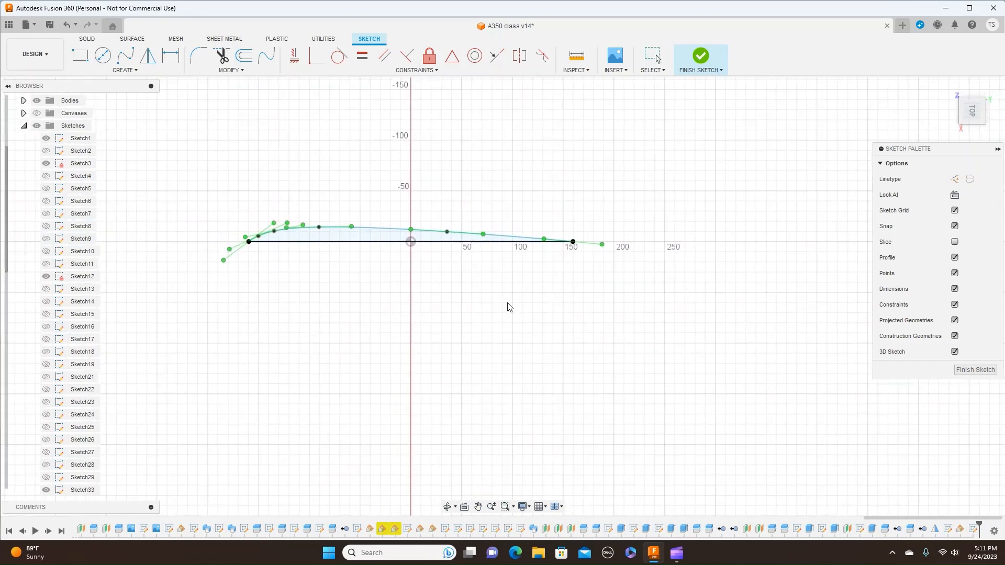
scroll(508, 306, up, 2)
middle_drag(365, 326, 434, 322)
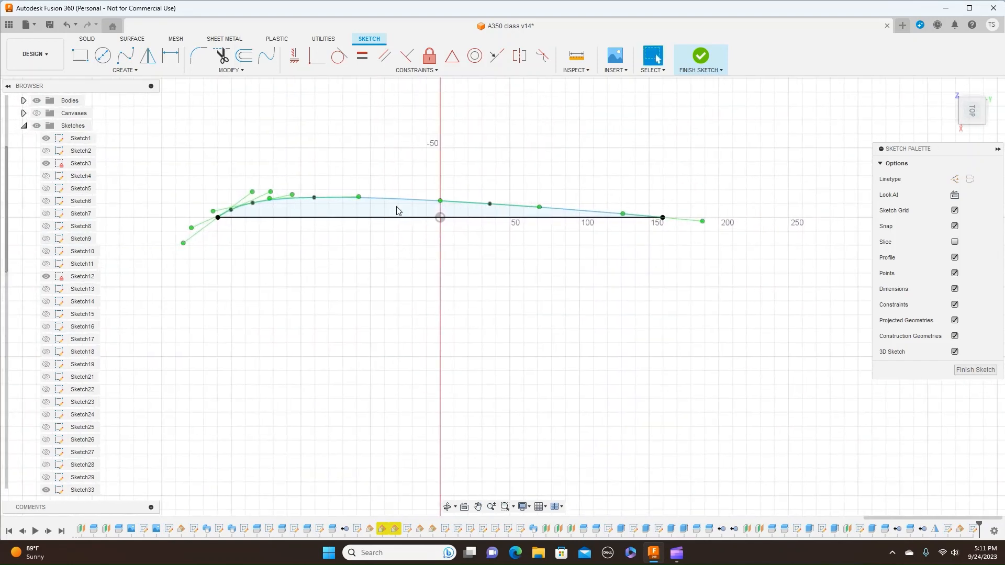
click(148, 56)
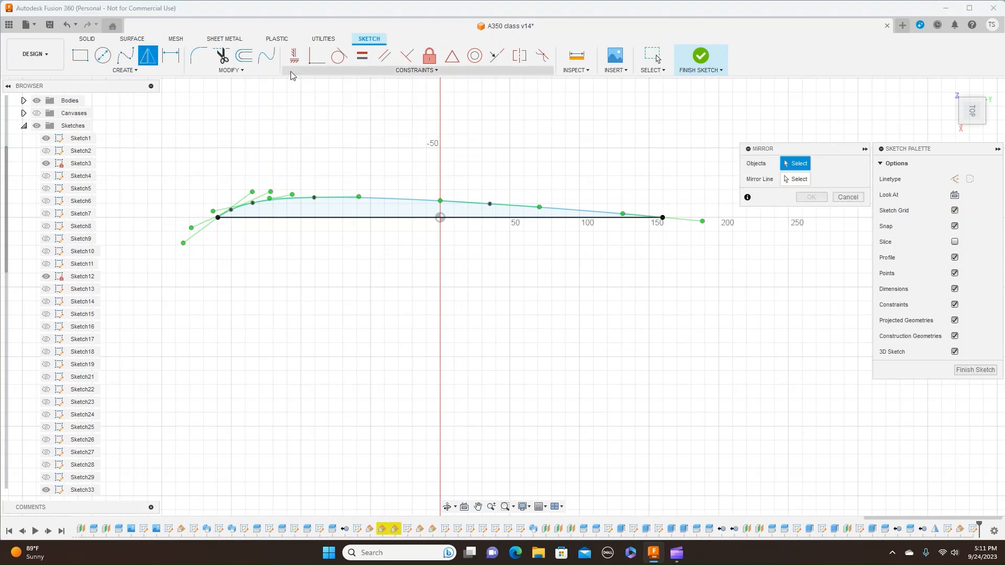
click(390, 201)
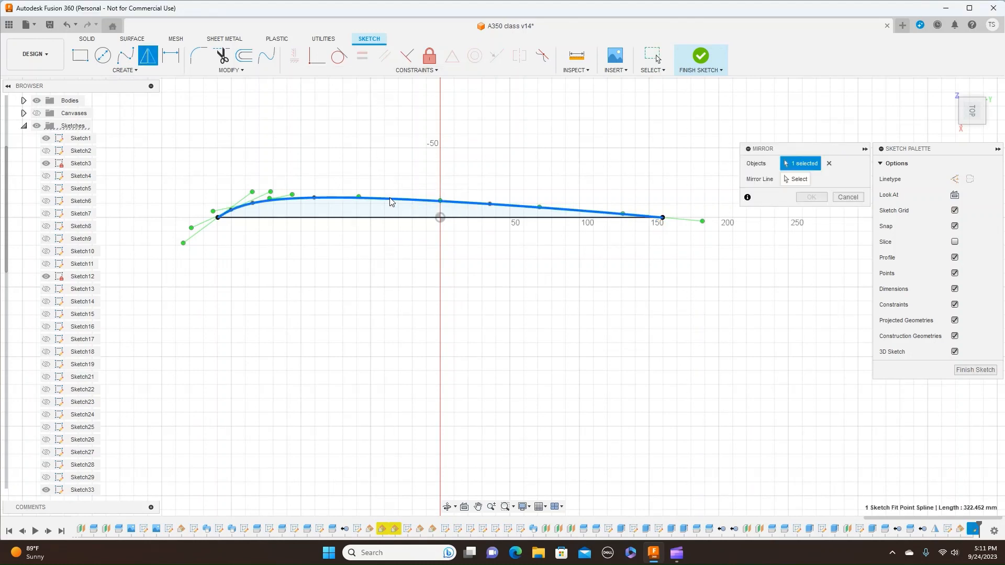
click(391, 218)
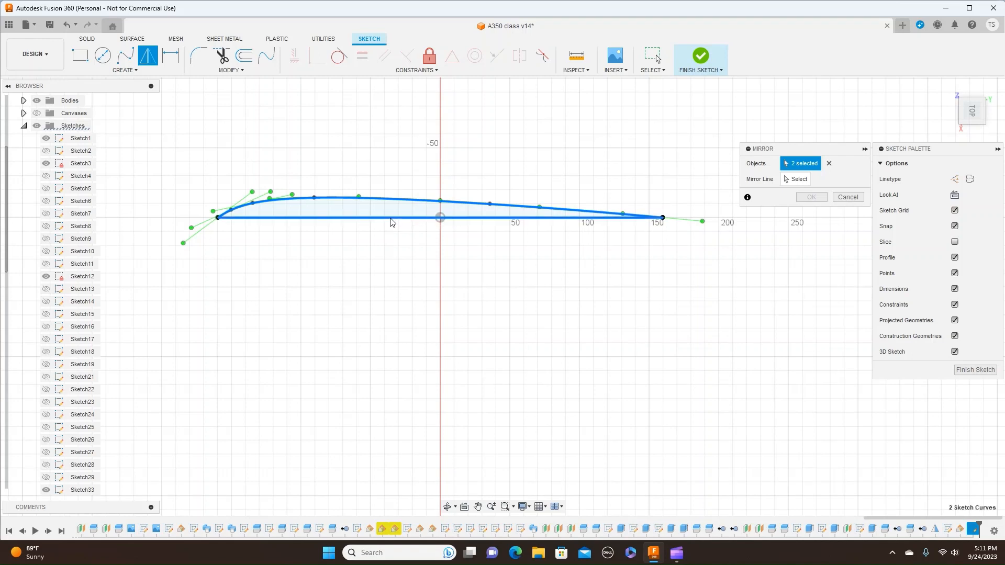
click(829, 163)
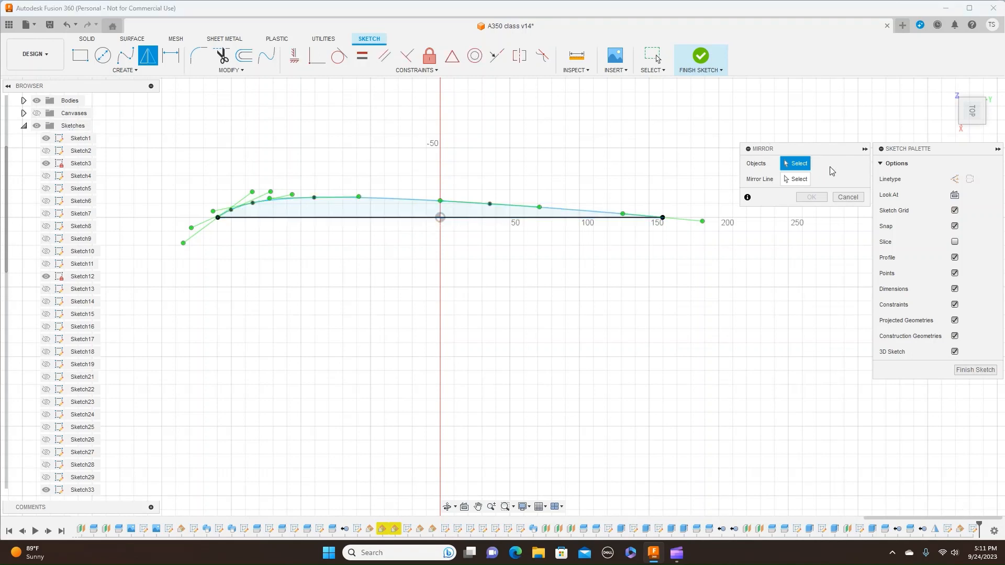
click(437, 200)
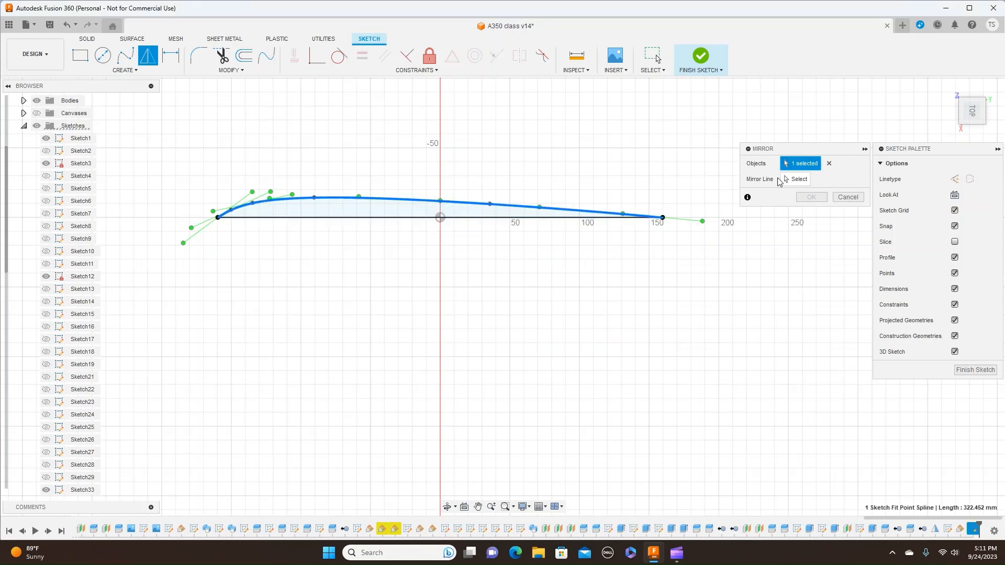
click(794, 179)
click(425, 218)
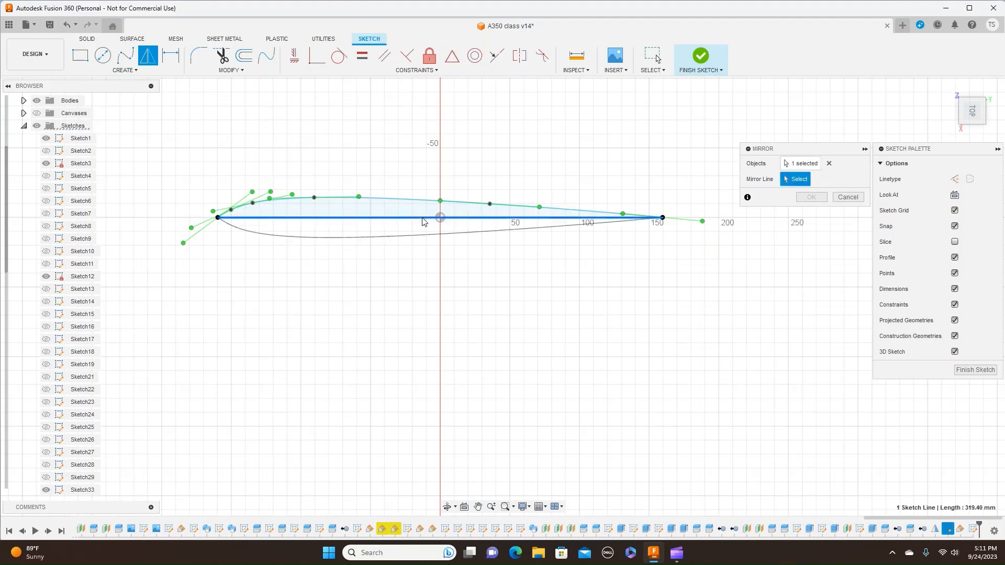
click(808, 198)
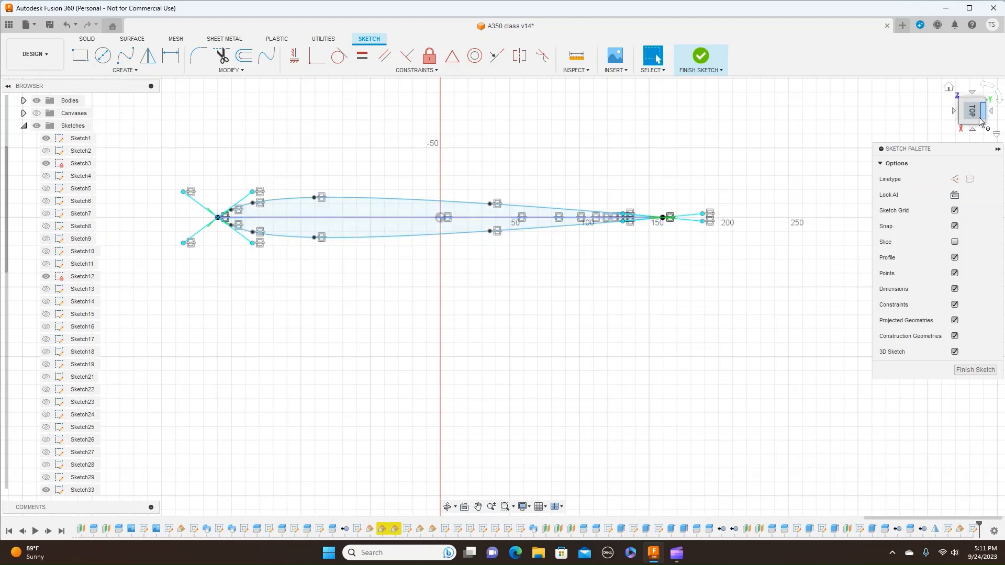
- Finish the airfoil profile sketch and return to solid modeling
mouse_move(975, 122)
mouse_down()
mouse_move(972, 81)
mouse_move(841, 126)
mouse_up()
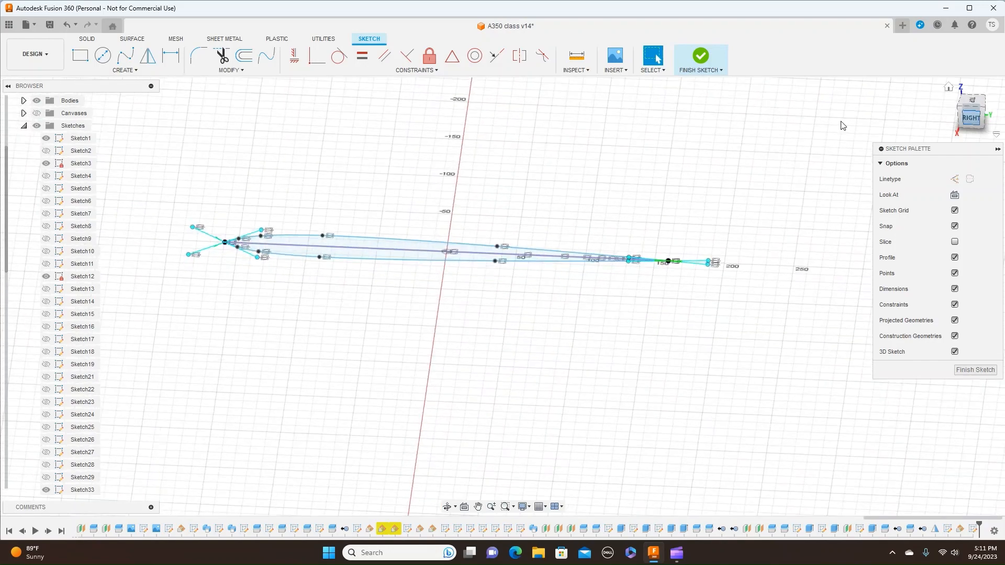
click(721, 70)
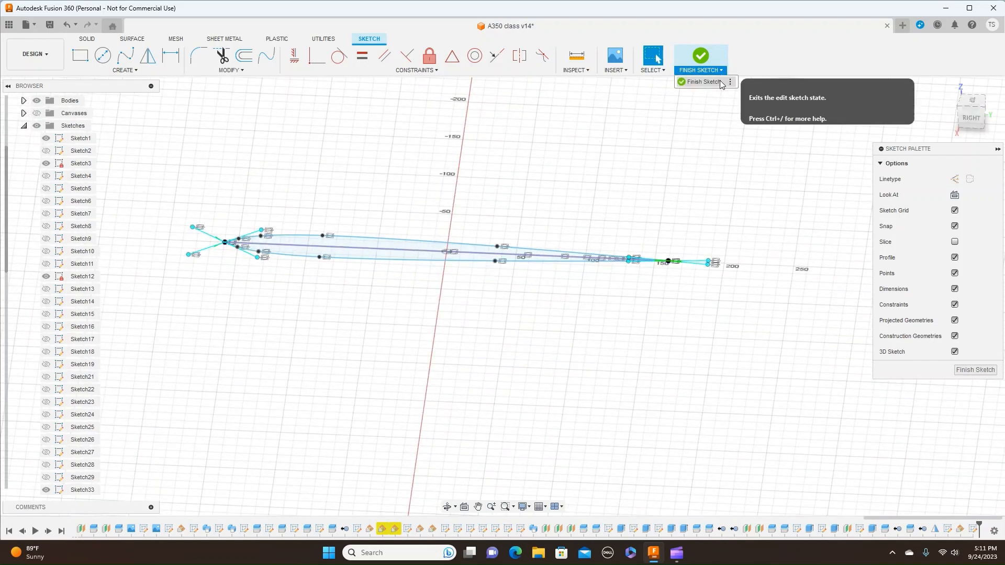
click(721, 82)
- Show the reference canvases behind the model in the right side view
click(968, 120)
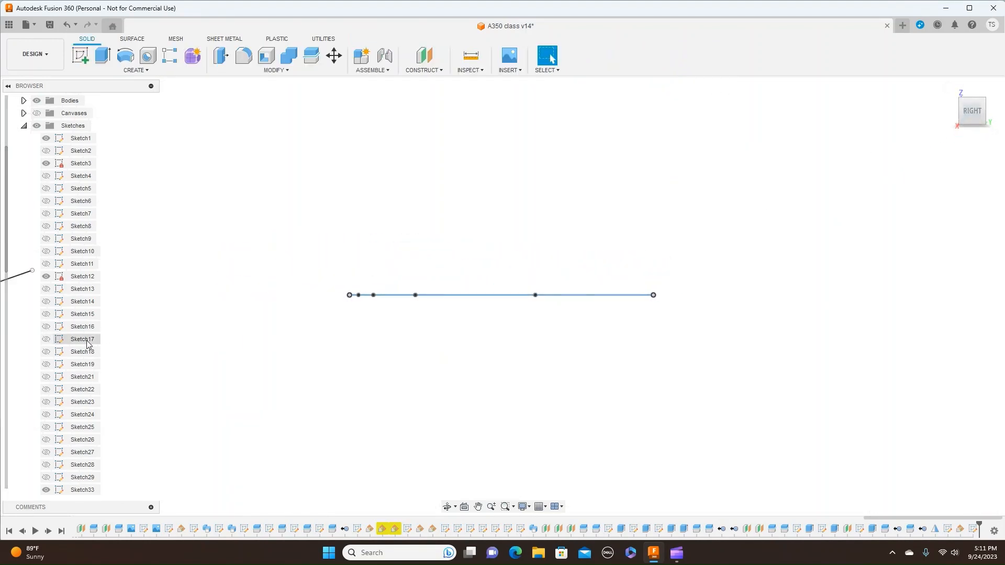
click(5, 385)
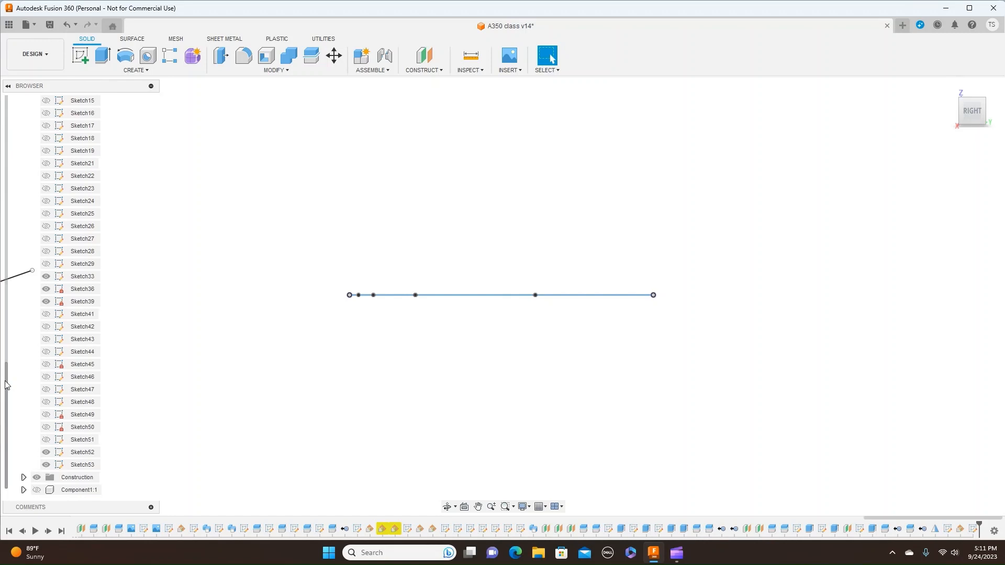
scroll(6, 385, up, 7)
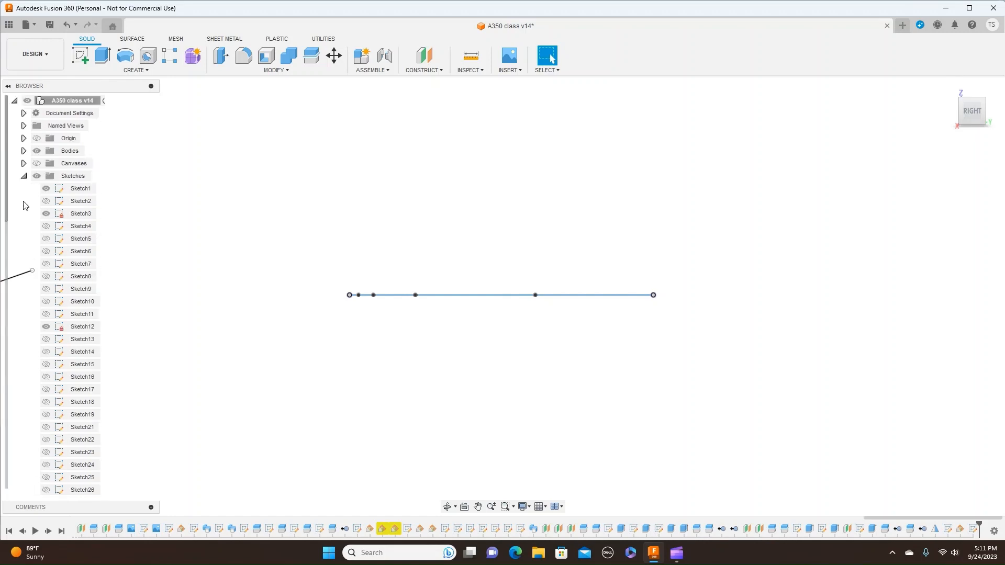
click(37, 164)
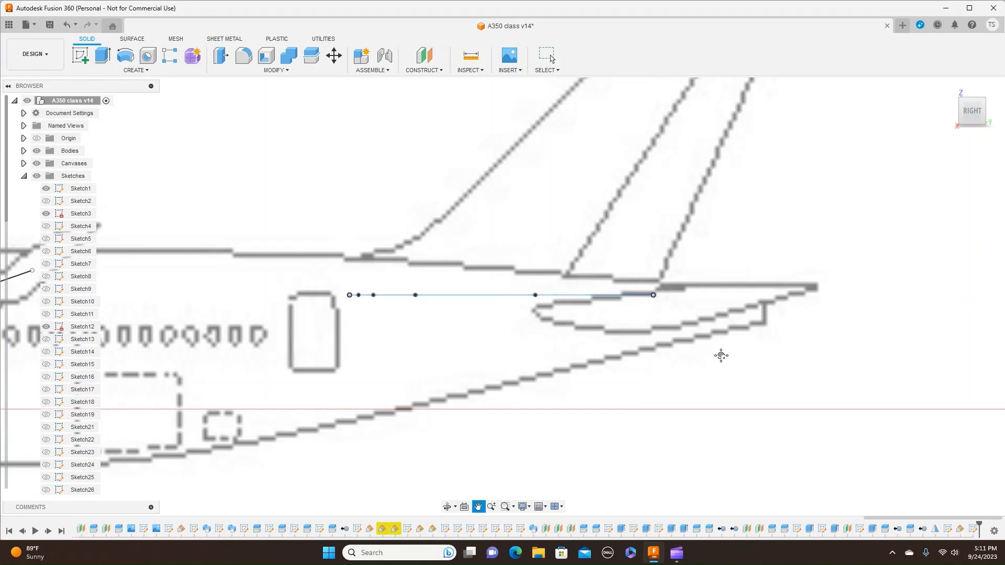
scroll(756, 352, down, 4)
key(Escape)
scroll(733, 374, down, 5)
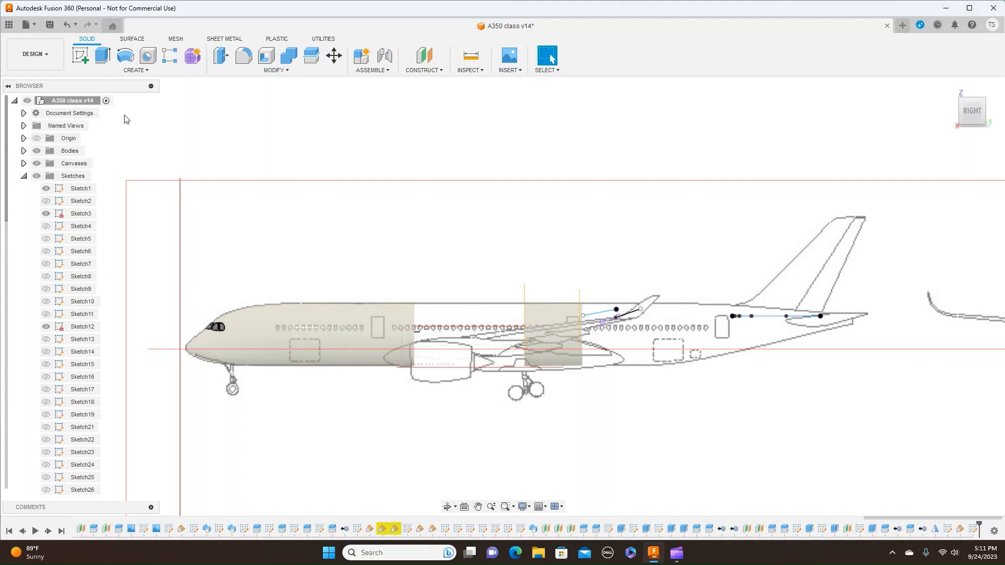
- Start a new sketch on the vertical origin plane that faces the side view, for tracing the tail fin
click(81, 56)
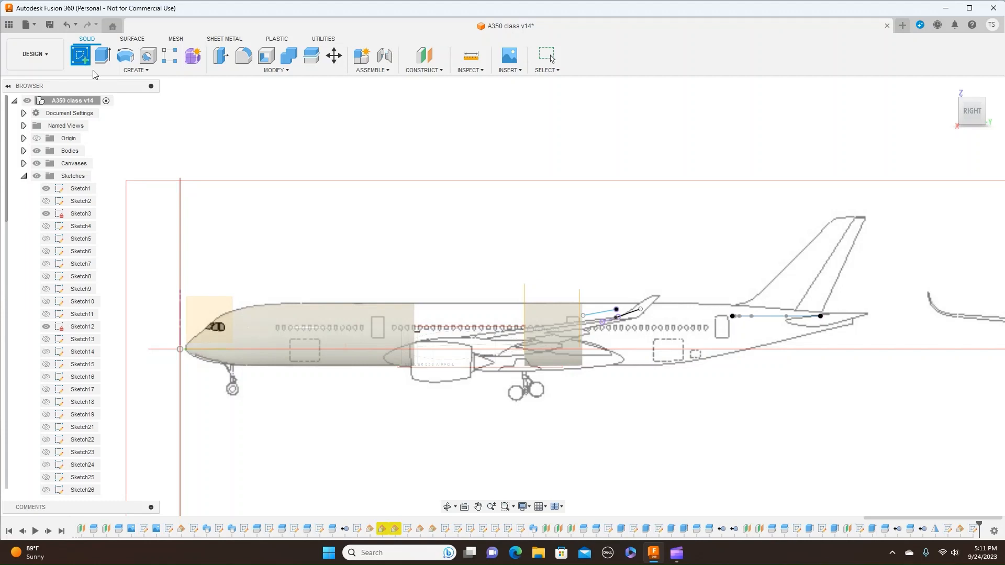
click(207, 306)
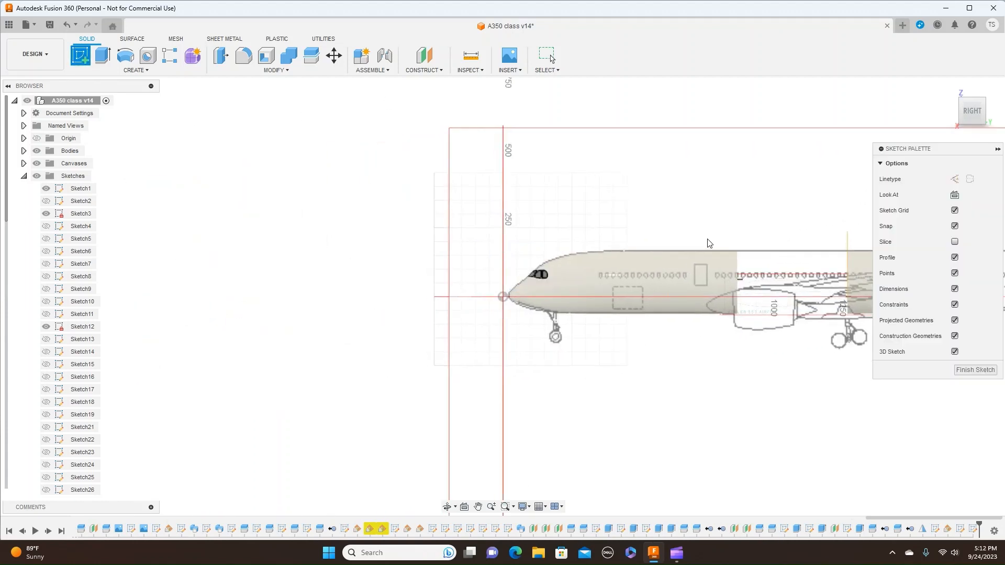
middle_drag(769, 191, 24, 201)
scroll(305, 230, up, 8)
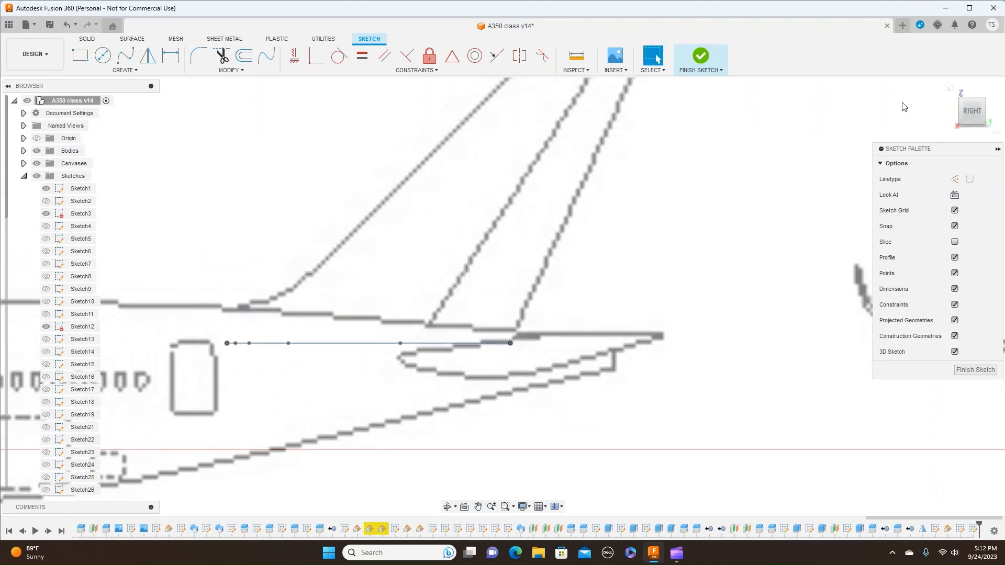
scroll(736, 250, down, 3)
scroll(737, 252, up, 3)
scroll(736, 250, up, 1)
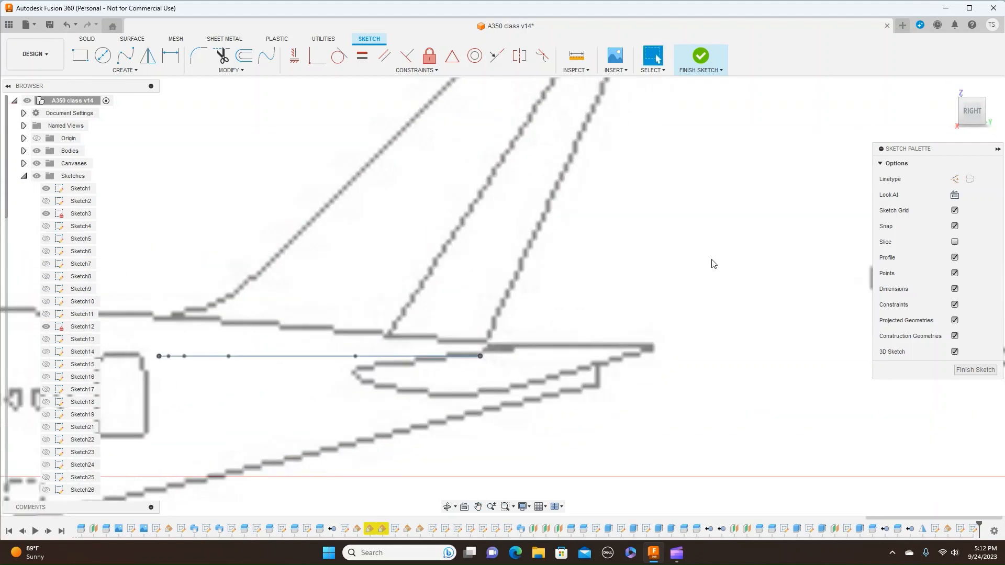
scroll(714, 262, down, 2)
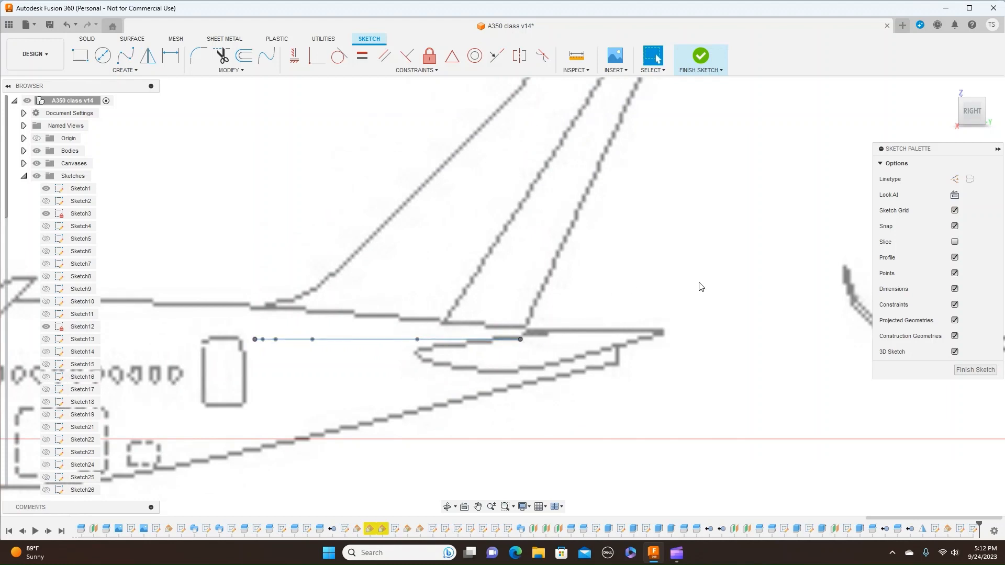
scroll(666, 296, down, 1)
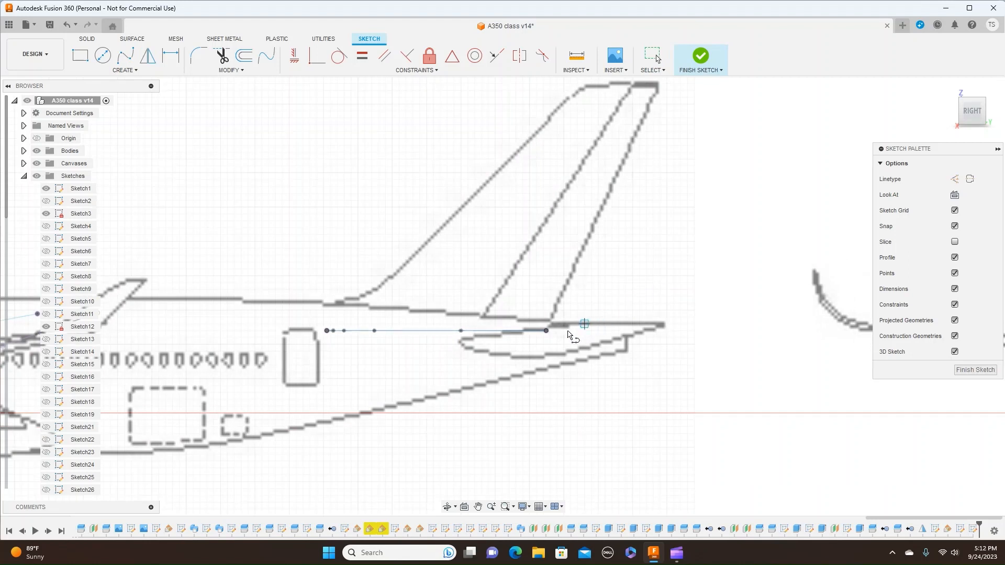
- Draw the fin's trailing edge as a line about 387.3 mm long at 64.6° from the airfoil's rear point to the fin tip
click(546, 331)
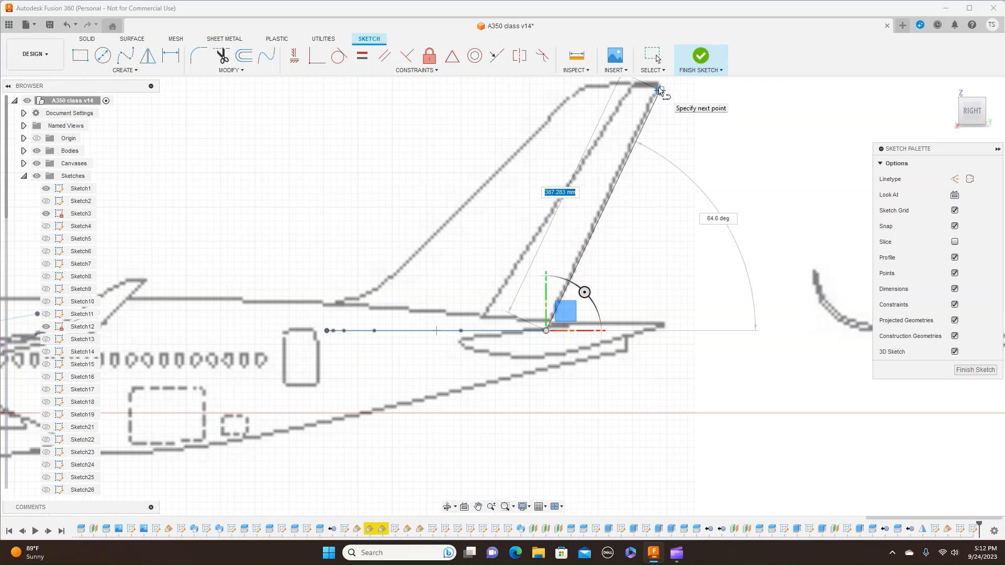
click(659, 89)
right_click(658, 87)
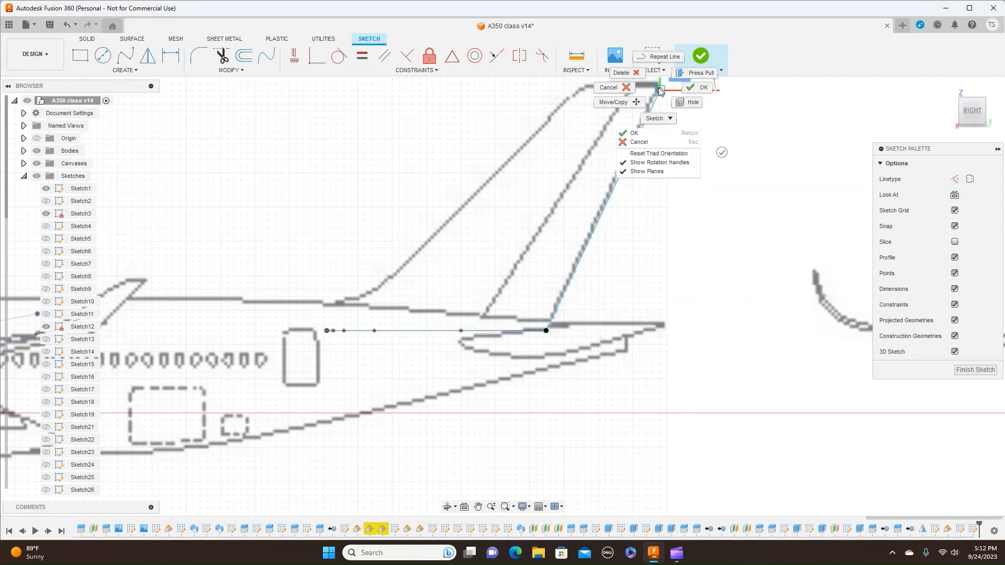
click(692, 89)
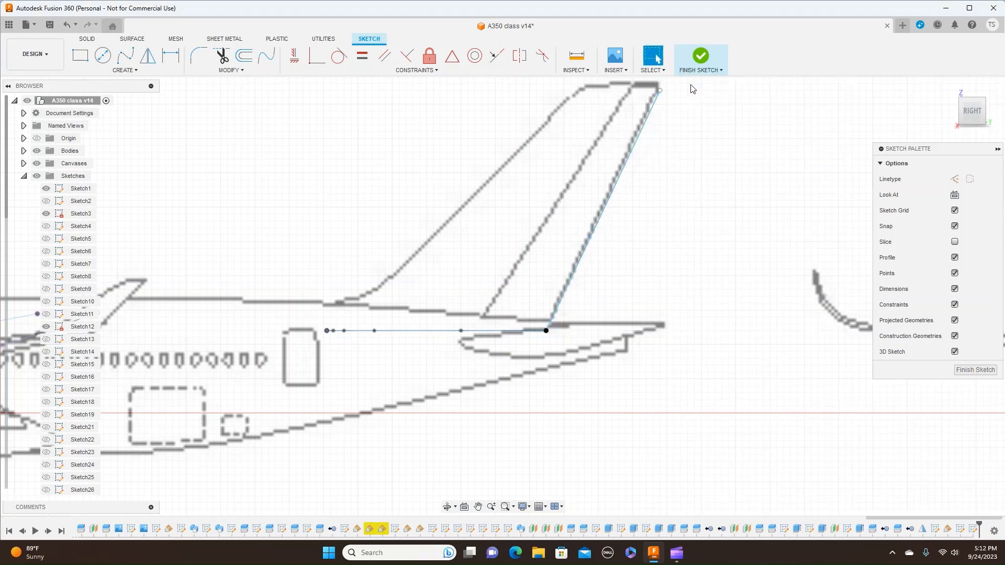
- Draw the fin's leading edge as a line about 505.9 mm long at 43.8° from the airfoil's front point to the fin top
scroll(693, 137, down, 2)
middle_drag(692, 138, 636, 267)
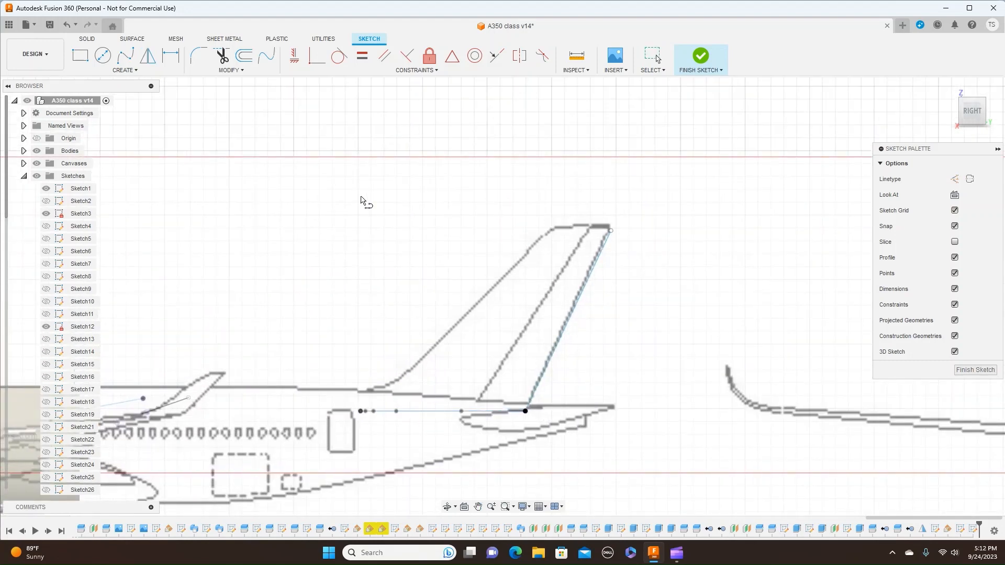
scroll(364, 199, up, 3)
middle_drag(356, 202, 416, 94)
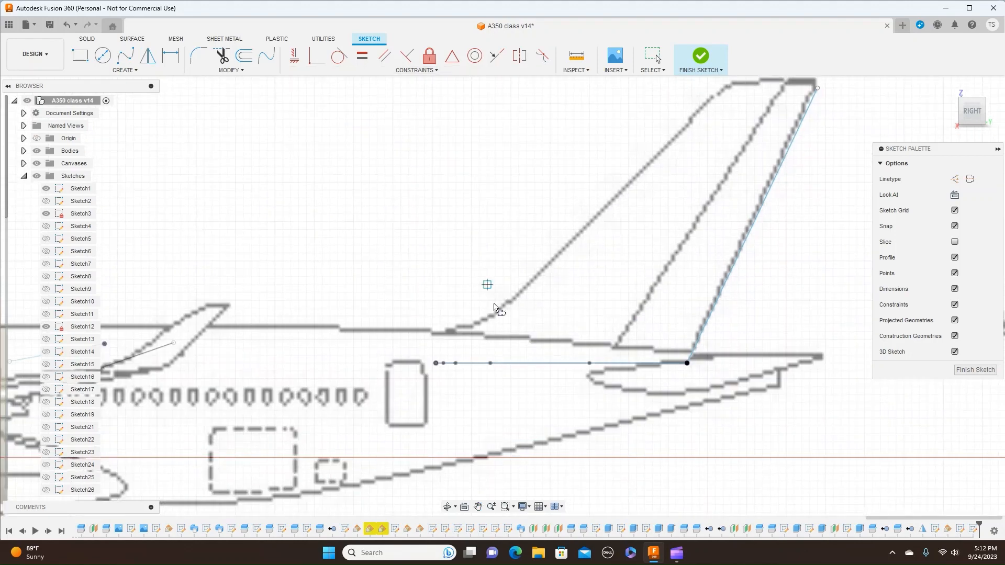
click(436, 363)
click(437, 363)
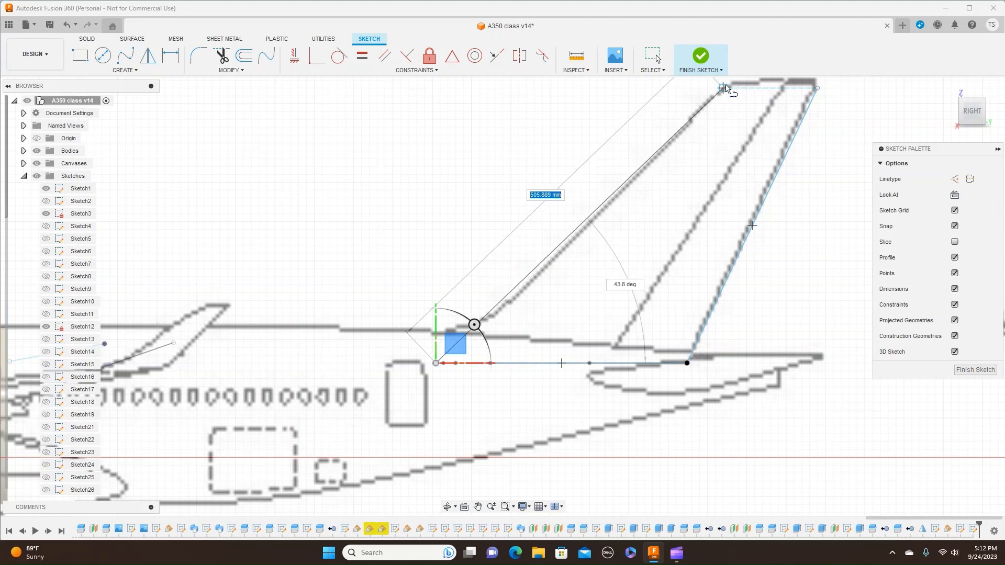
click(723, 88)
right_click(726, 89)
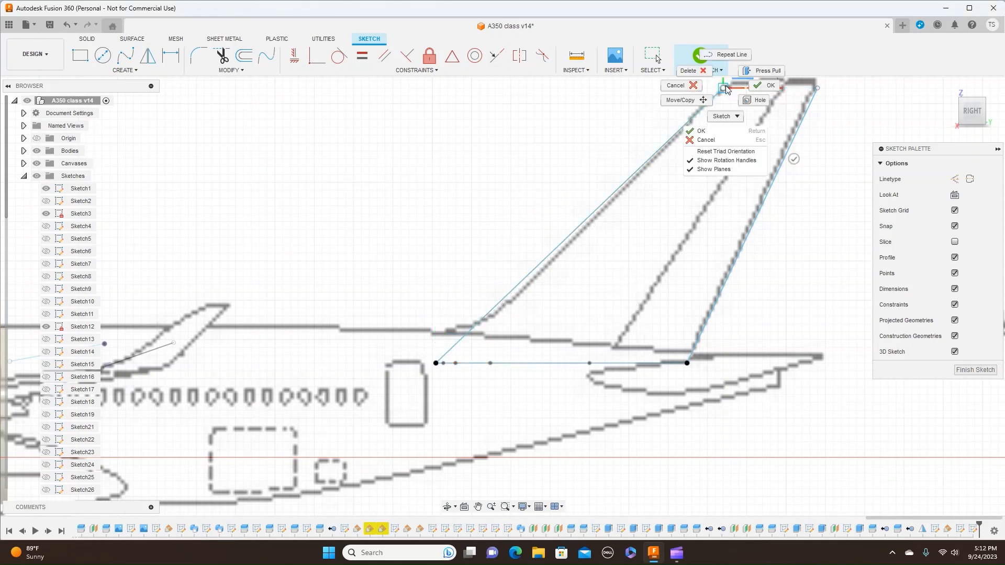
click(764, 83)
- Finish the sketch of the fin's leading and trailing edges
scroll(776, 212, down, 1)
scroll(776, 212, down, 1)
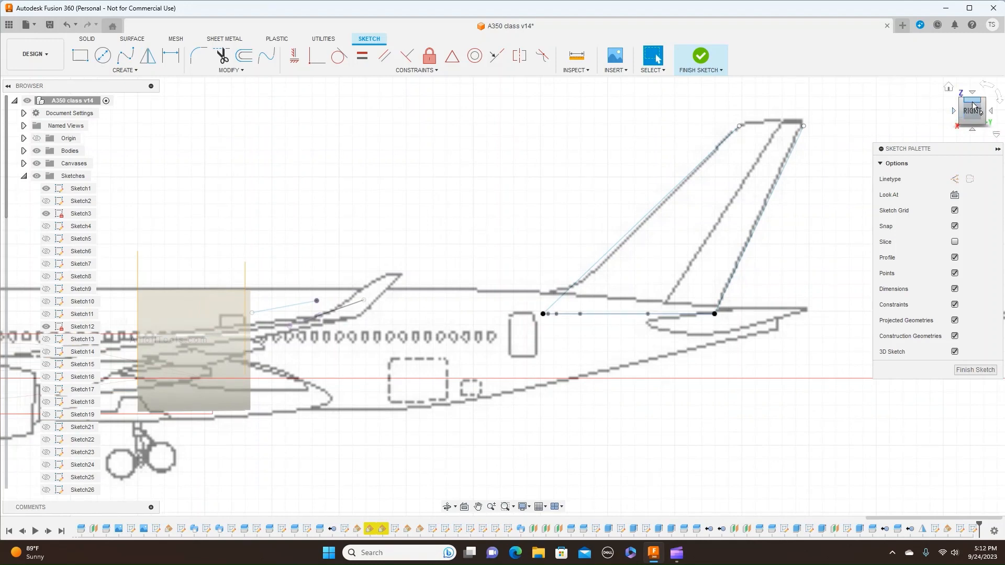
drag(972, 108, 964, 119)
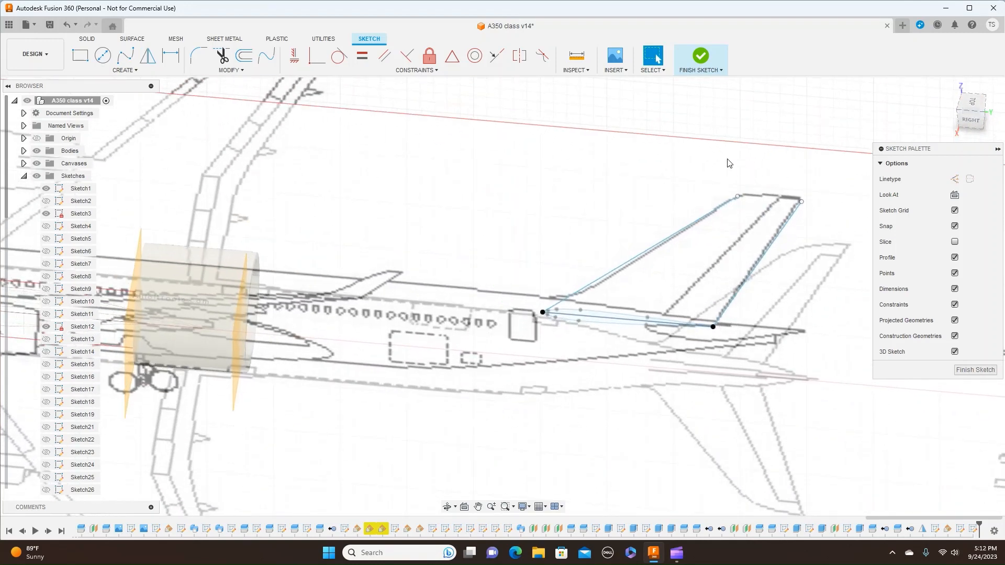
click(722, 71)
click(718, 84)
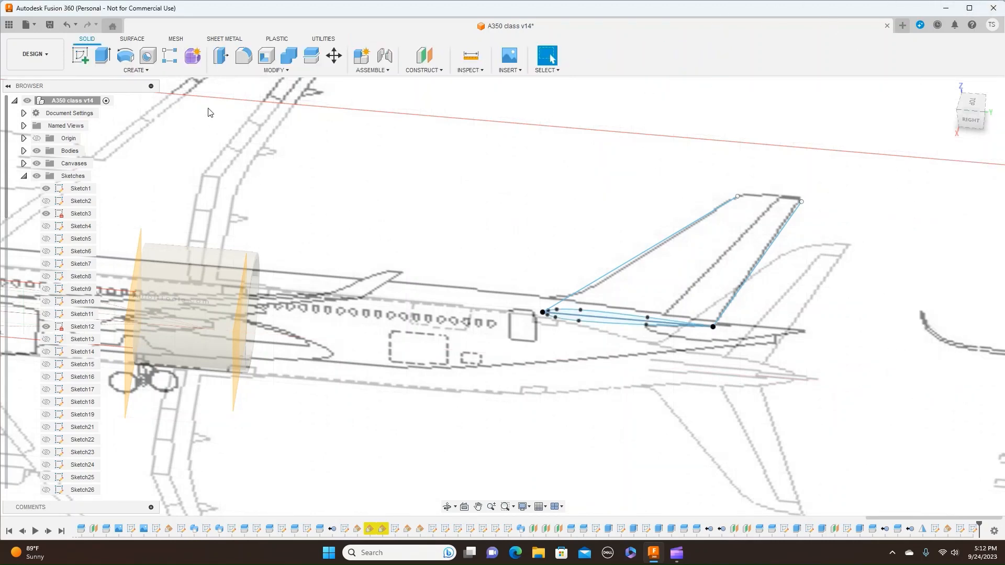
- Sweep both airfoil halves as a new body, with the leading edge as path, the trailing edge as guide rail and profile scaling set to Scale
click(146, 73)
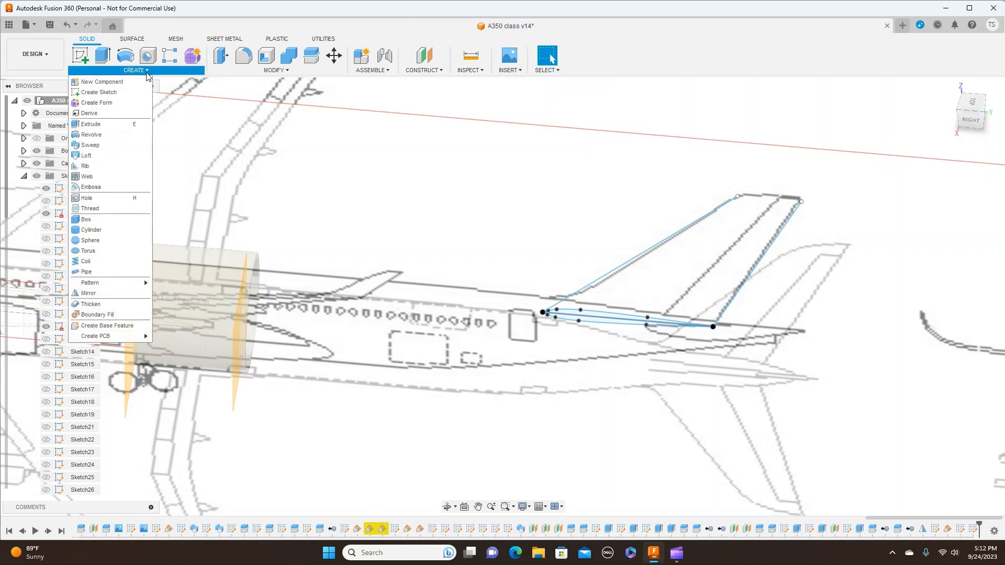
click(112, 146)
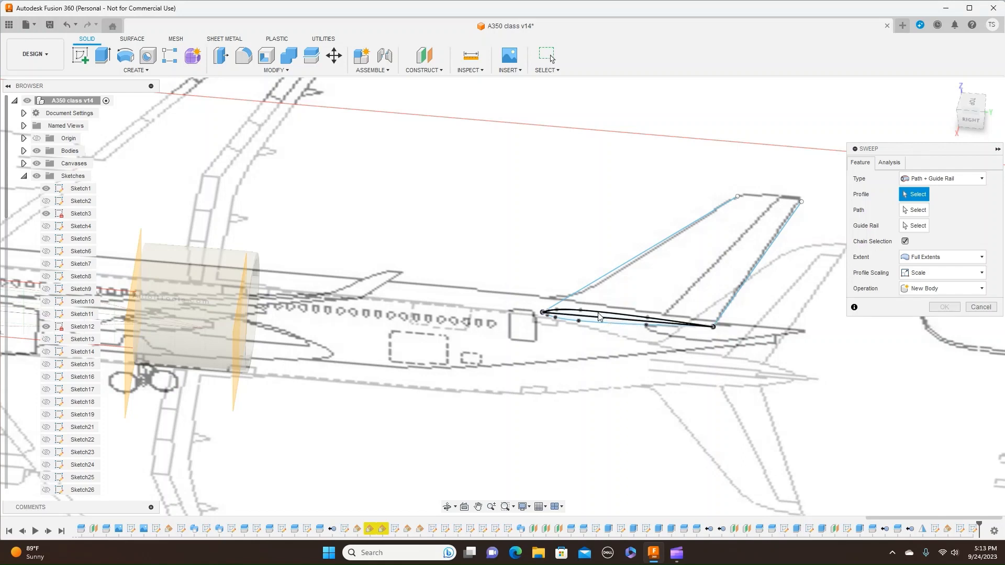
click(599, 317)
click(595, 324)
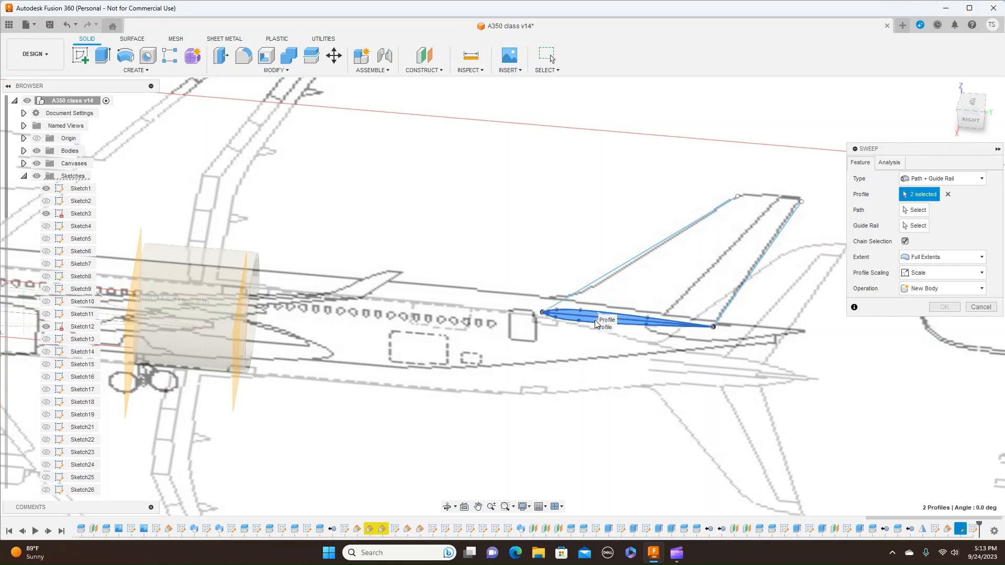
click(919, 210)
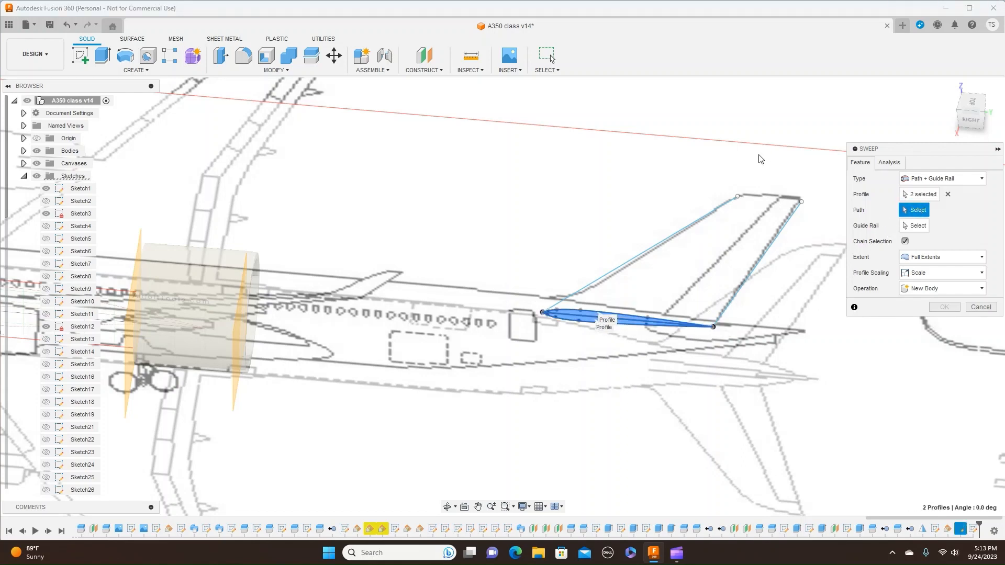
click(680, 231)
click(914, 225)
click(783, 240)
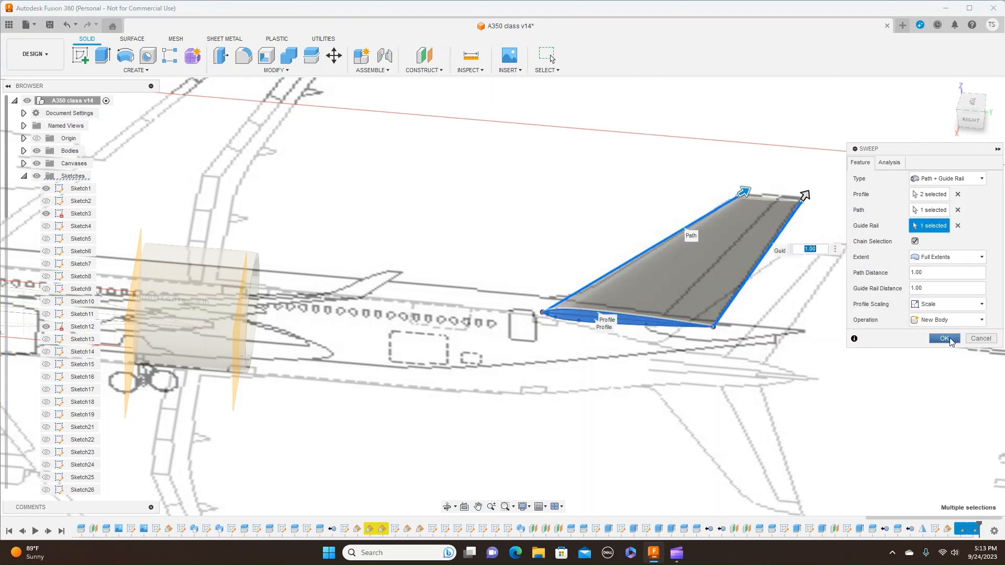
click(946, 339)
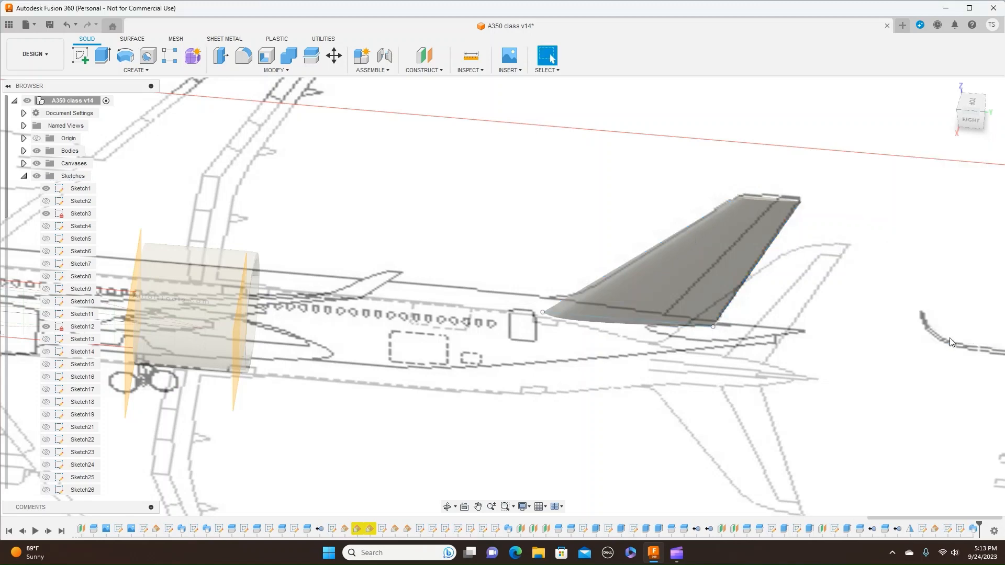
- Hide all sketches and show the rear fuselage body mid body (1) (1) (1) (1) in the right side view
click(975, 125)
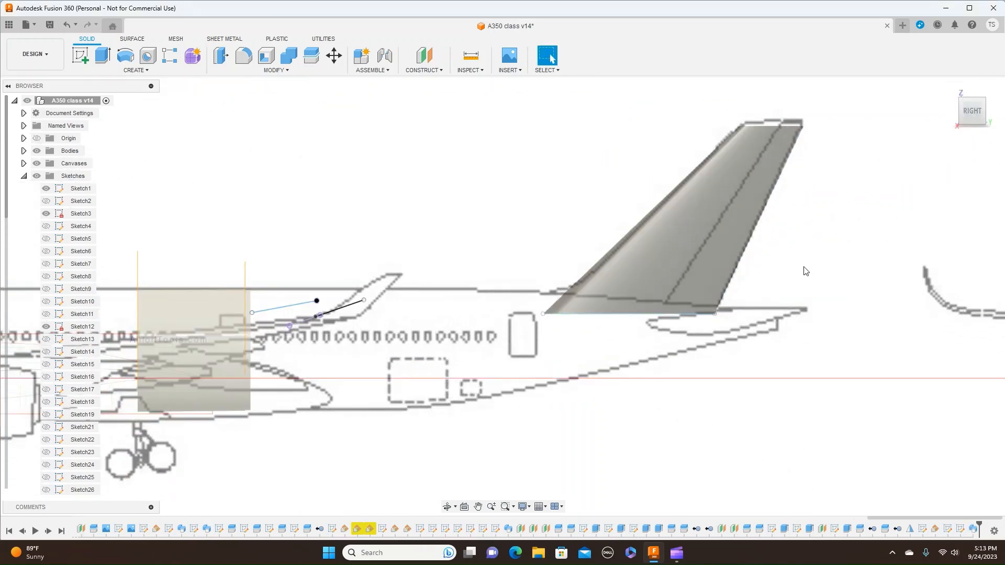
scroll(845, 309, down, 2)
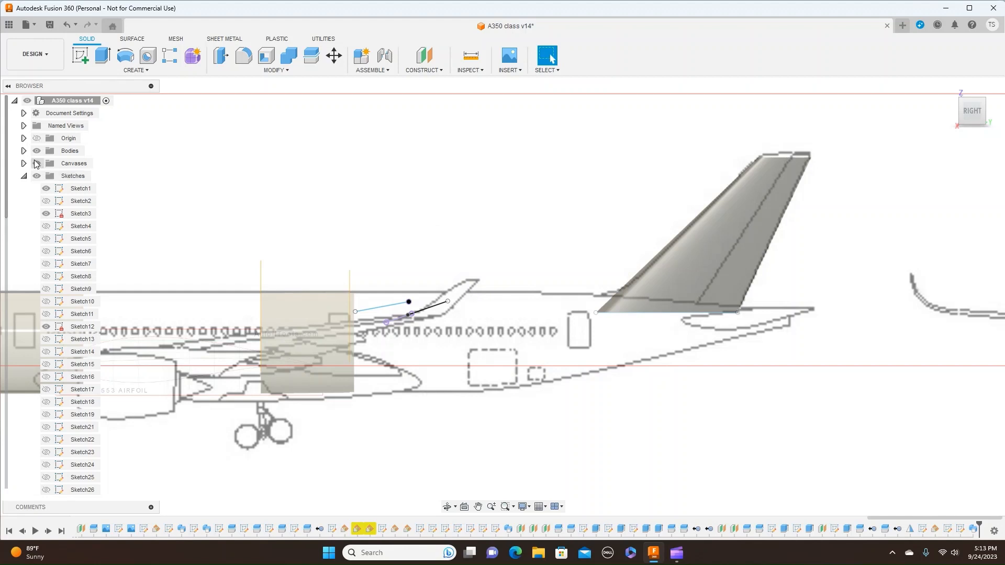
click(23, 151)
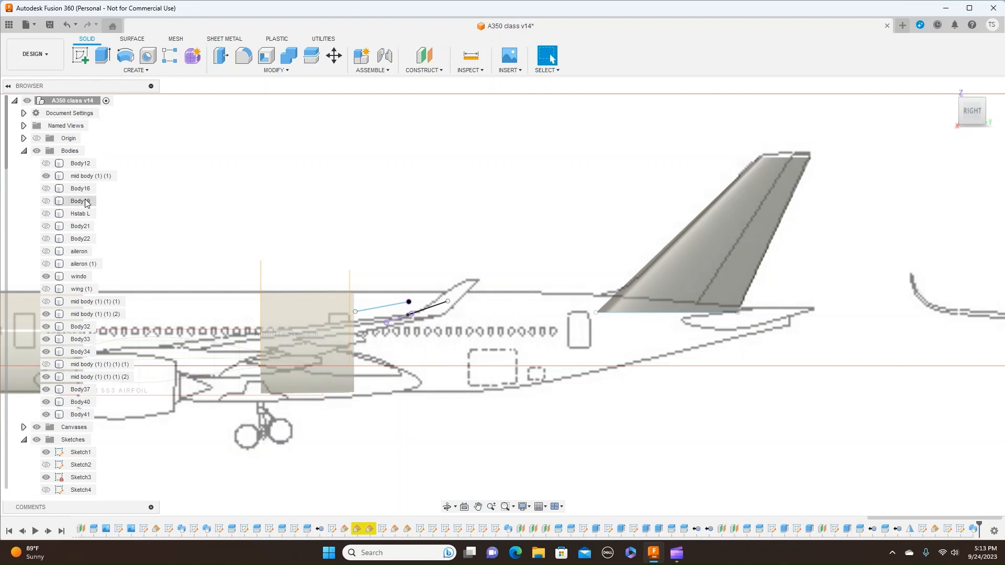
scroll(180, 198, down, 3)
middle_drag(180, 199, 385, 207)
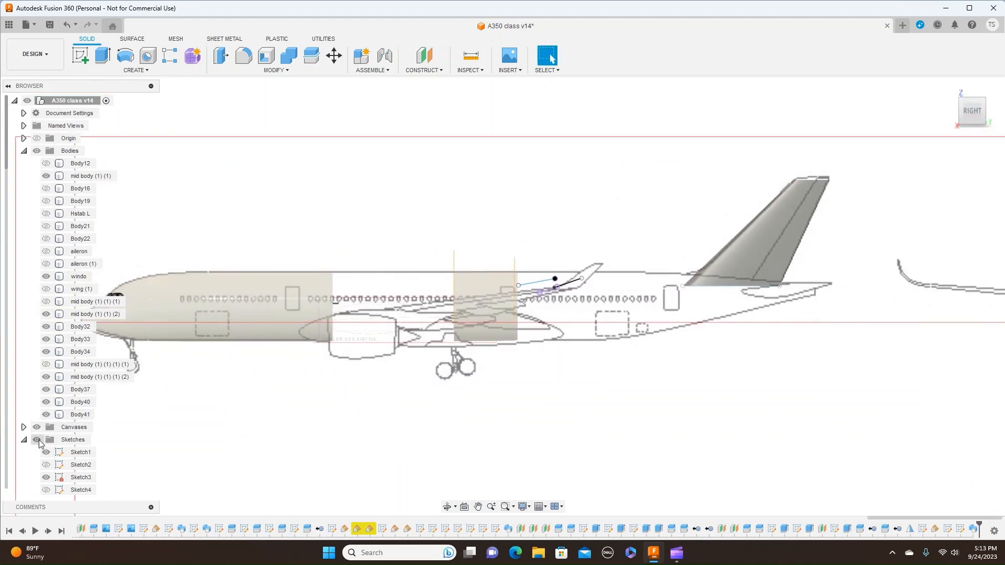
click(38, 439)
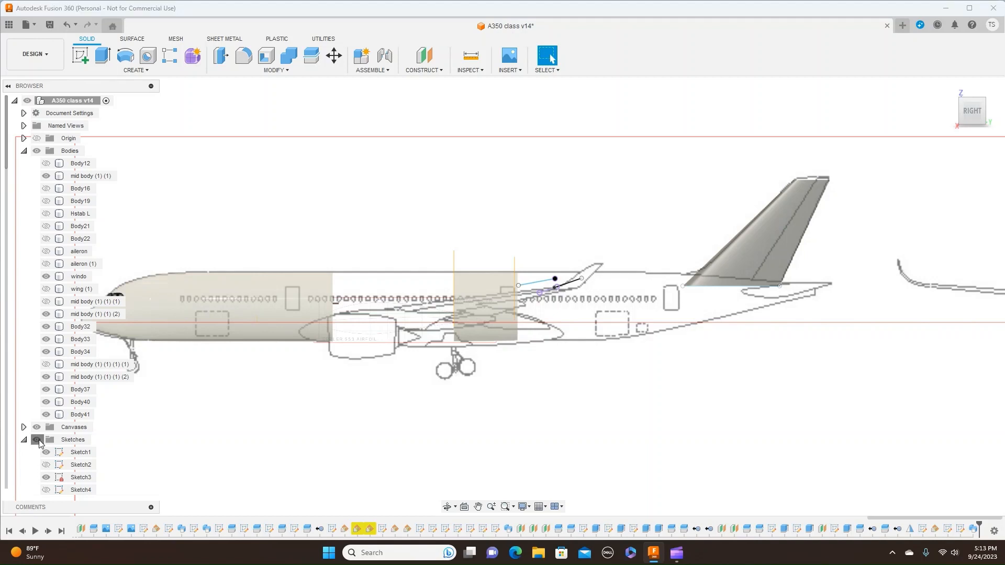
click(46, 364)
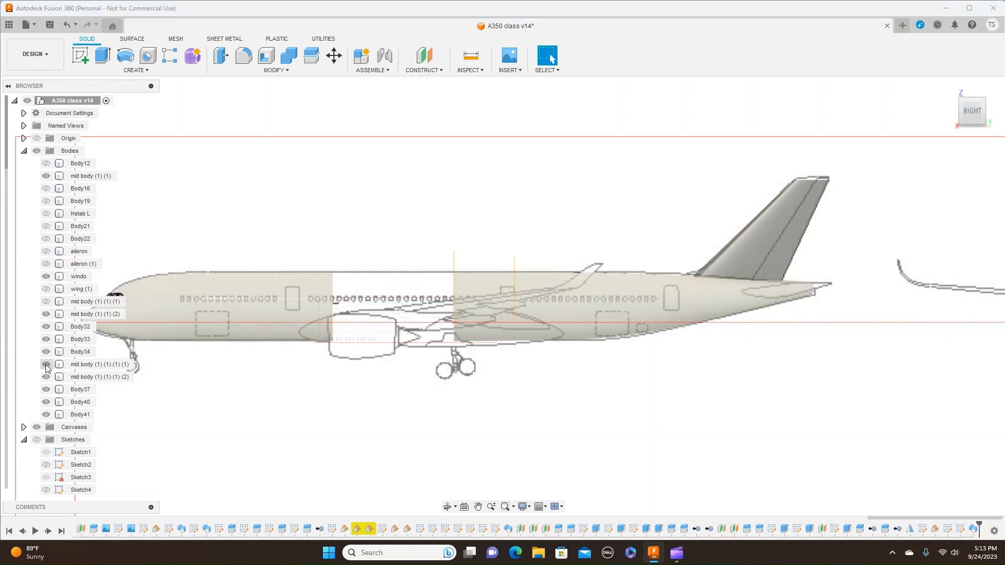
- Show the middle fuselage section mid body (1) (1) (1), hide the canvases and check the fin on the whole fuselage
click(47, 302)
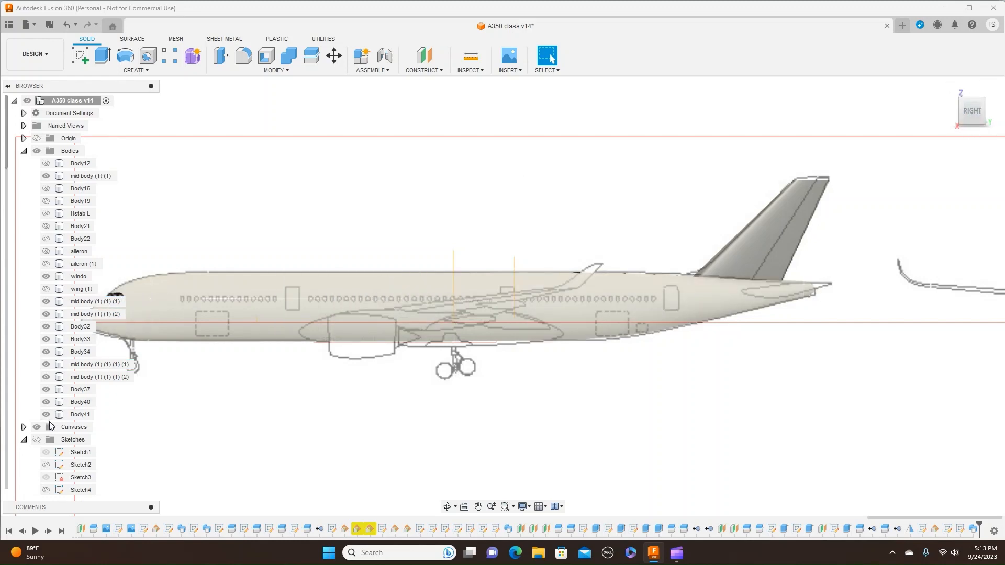
click(36, 427)
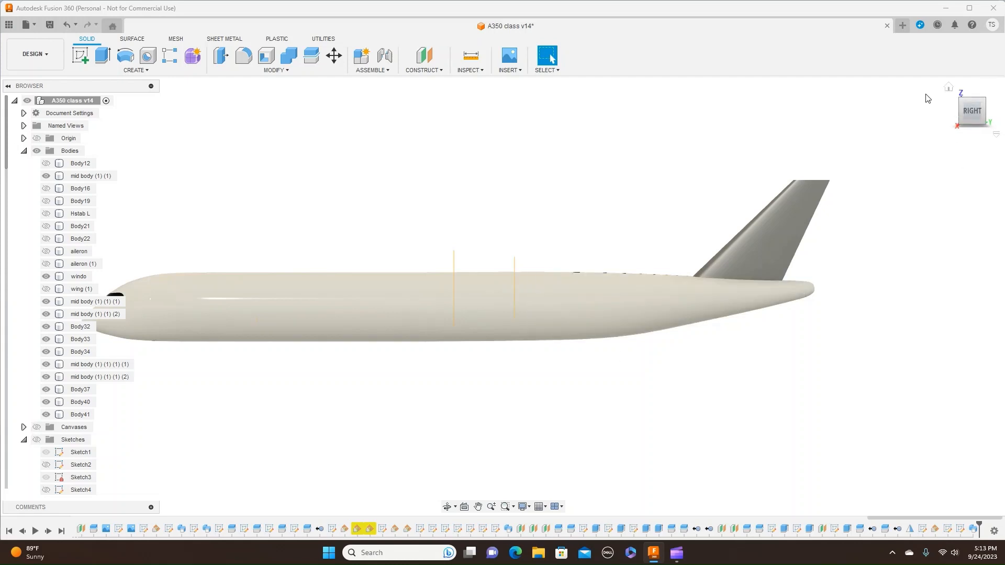
mouse_move(968, 110)
mouse_down()
mouse_move(1004, 136)
mouse_move(960, 119)
mouse_move(976, 115)
mouse_move(959, 119)
mouse_up()
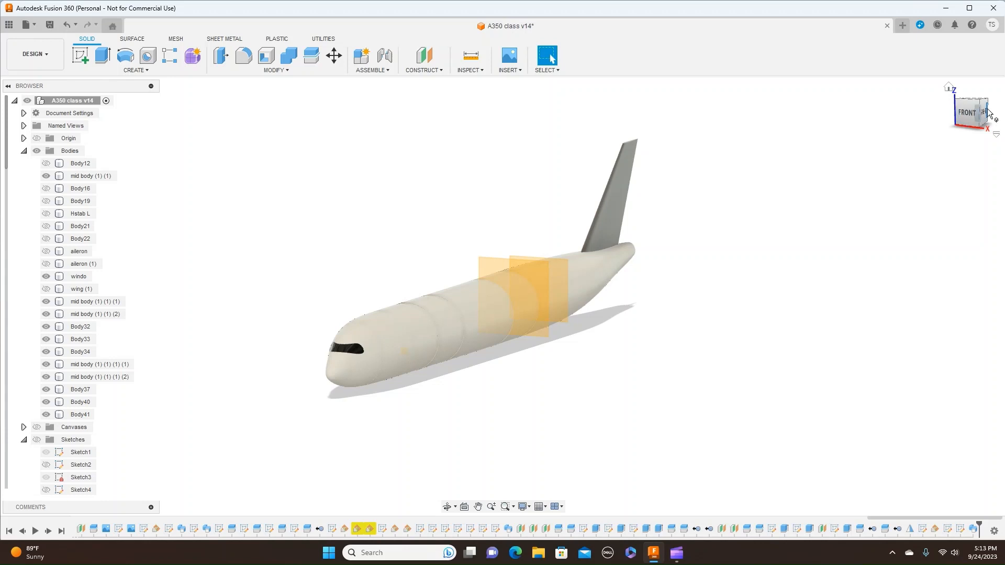
click(984, 112)
scroll(861, 244, up, 3)
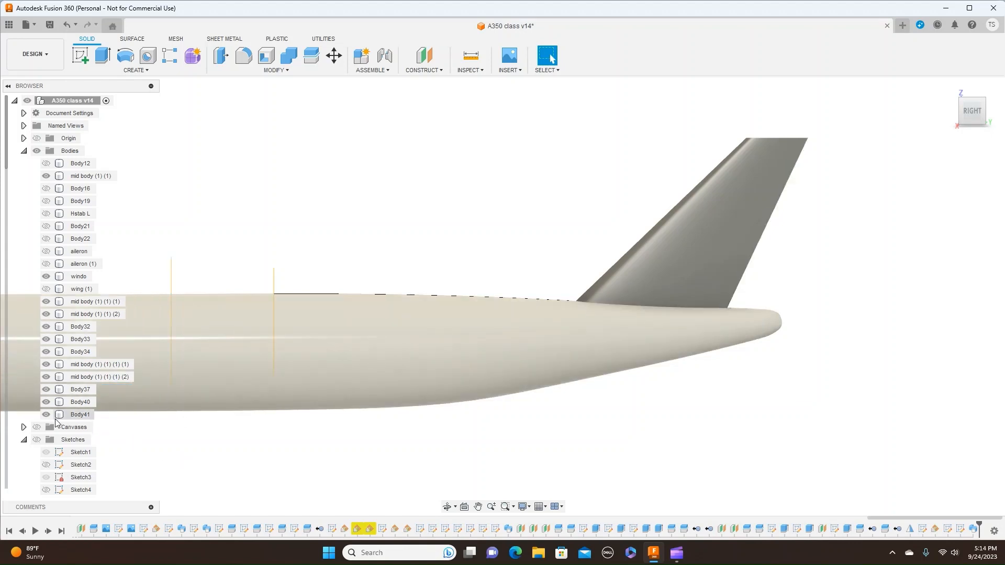
- Show the canvases and start a new sketch on the vertical side plane at the aircraft's nose
click(39, 426)
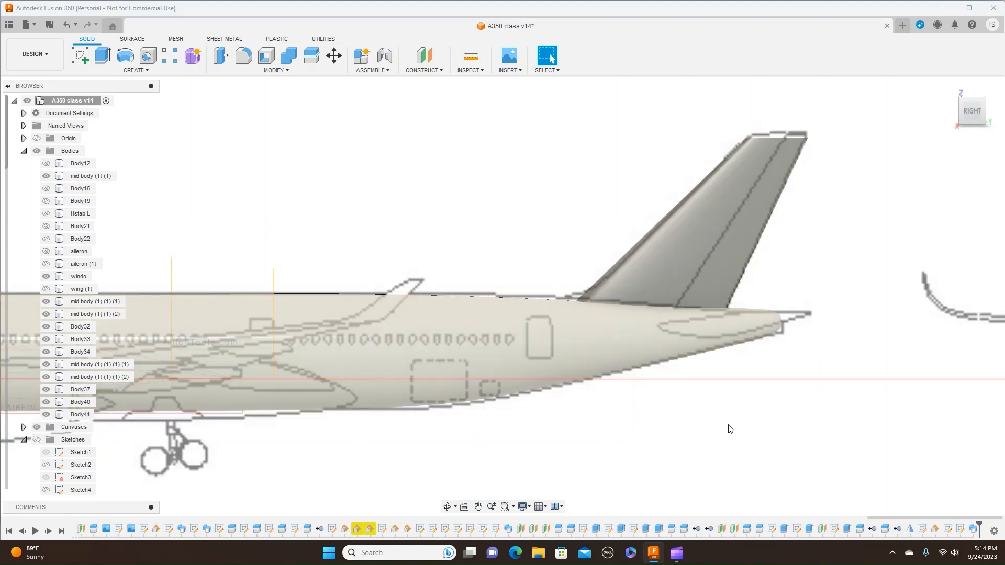
scroll(730, 432, up, 2)
middle_drag(892, 212, 832, 337)
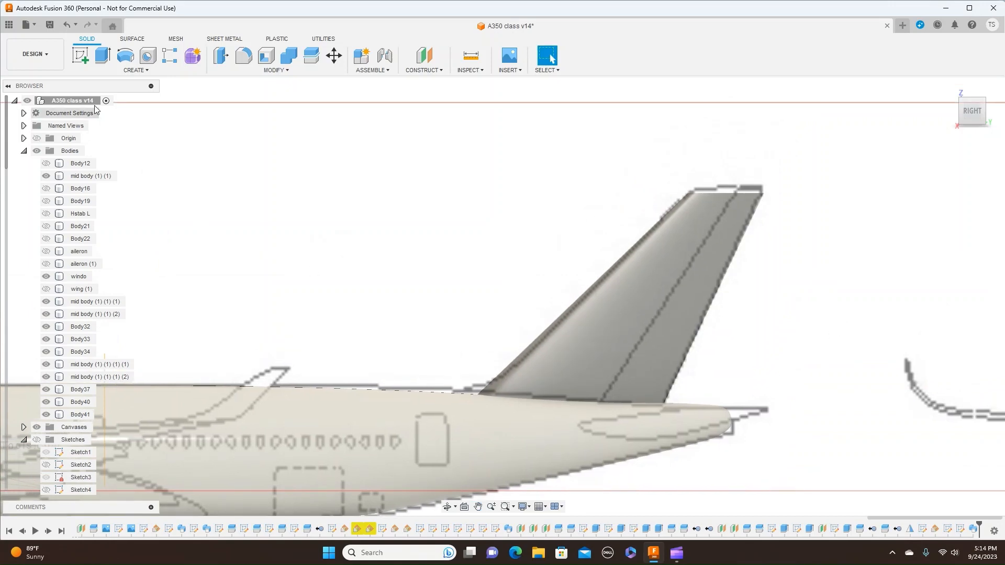
click(77, 56)
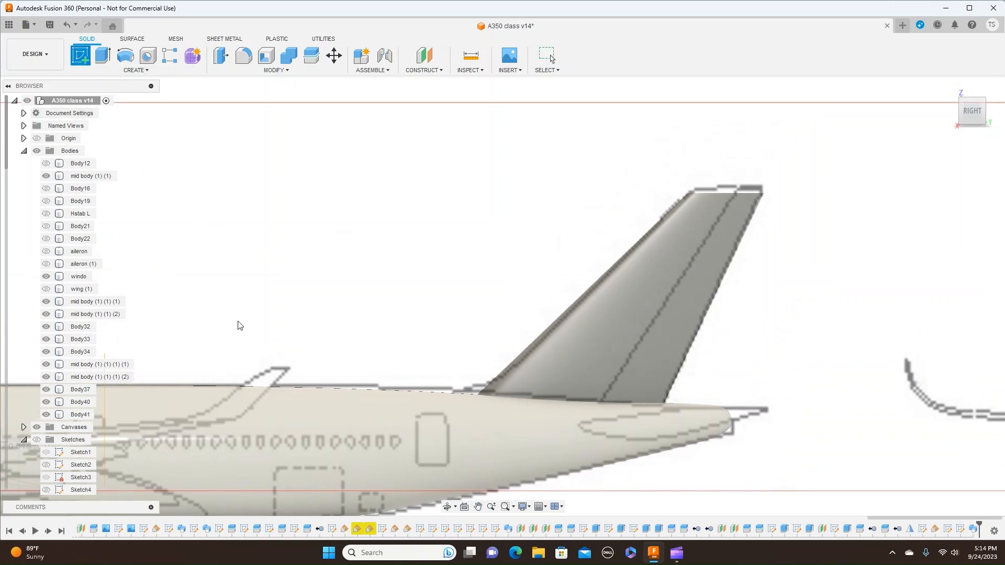
scroll(243, 314, down, 3)
middle_drag(250, 257, 659, 253)
scroll(590, 274, down, 4)
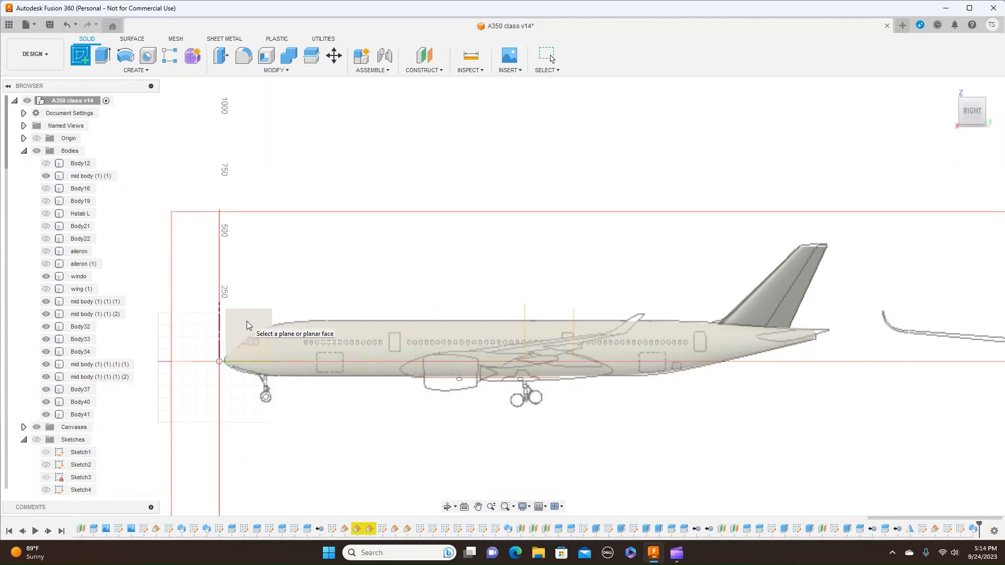
click(247, 325)
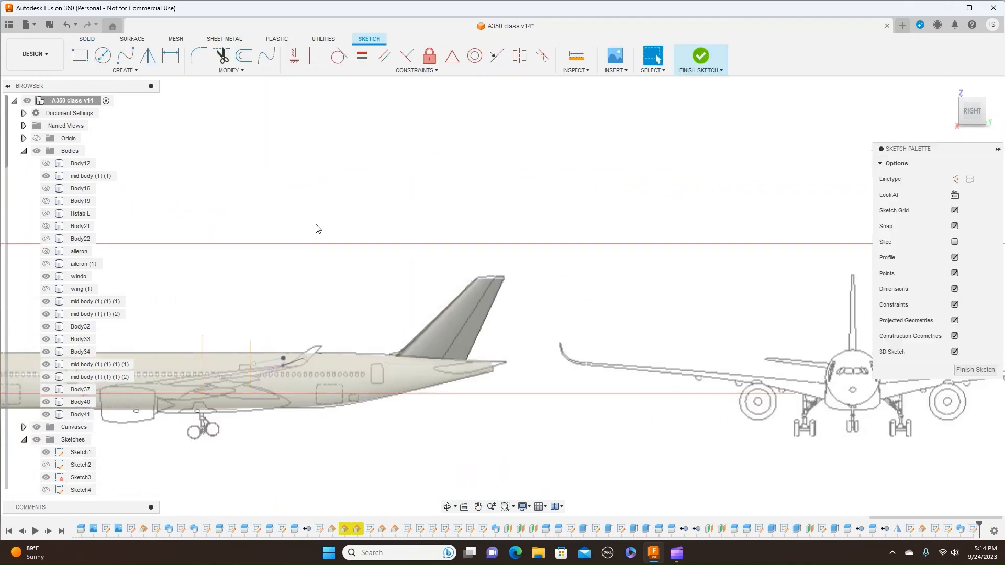
scroll(320, 222, up, 2)
scroll(359, 361, up, 2)
middle_drag(359, 361, 395, 128)
scroll(394, 129, up, 2)
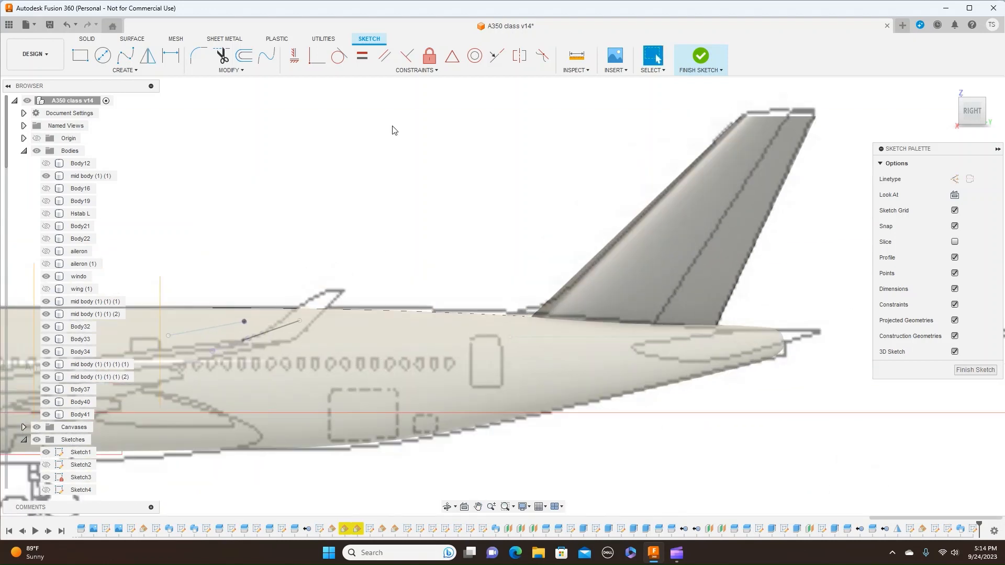
middle_drag(455, 149, 385, 173)
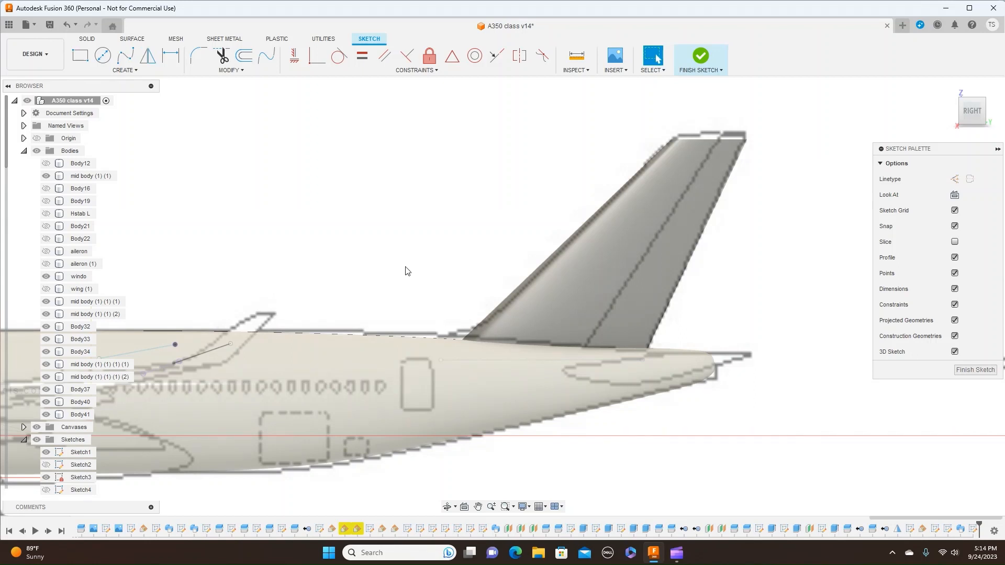
- Draw a line about 99.1 mm long at 178° along the fin's base, from the trailing edge to the rudder hinge line
key(l)
scroll(678, 345, up, 5)
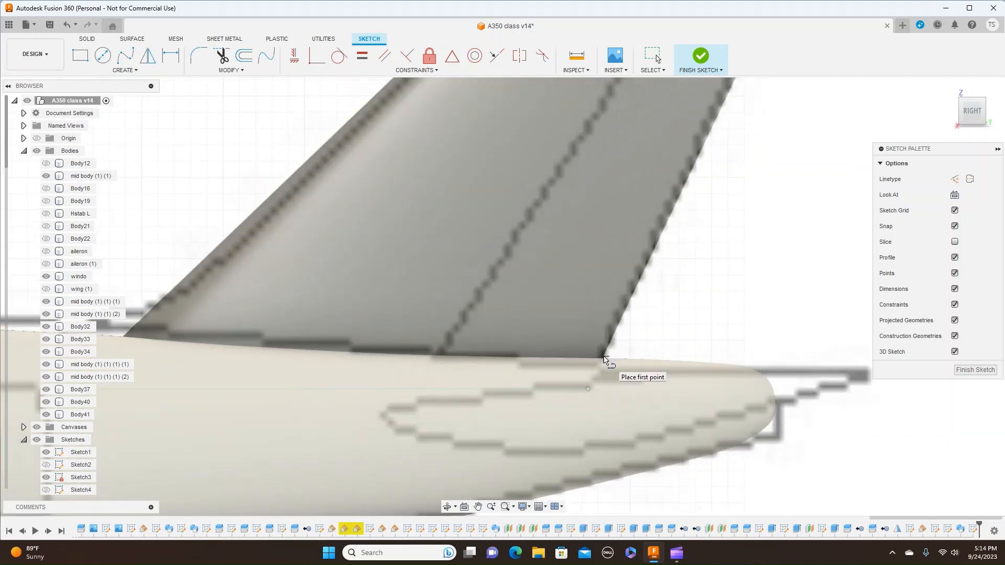
click(604, 358)
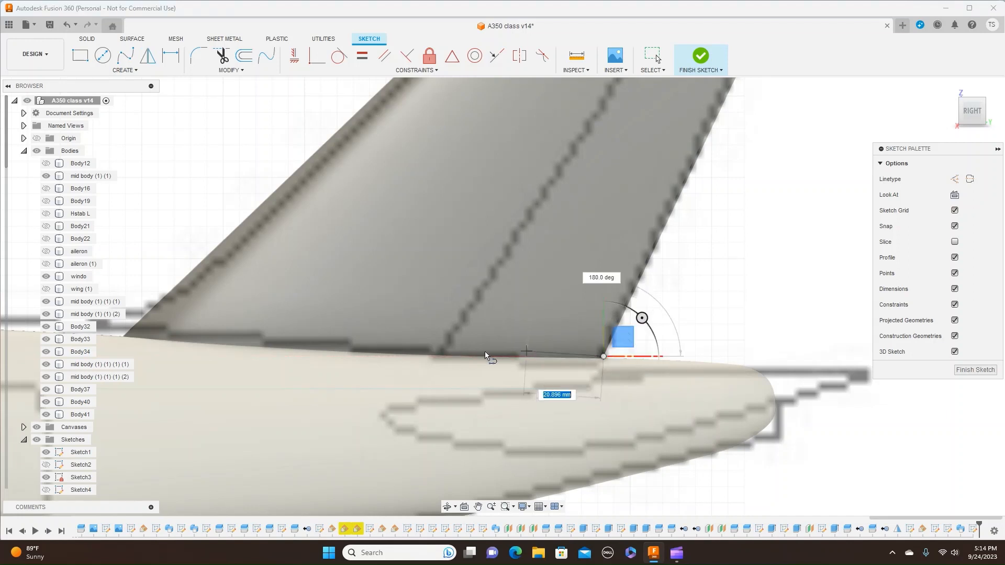
click(442, 353)
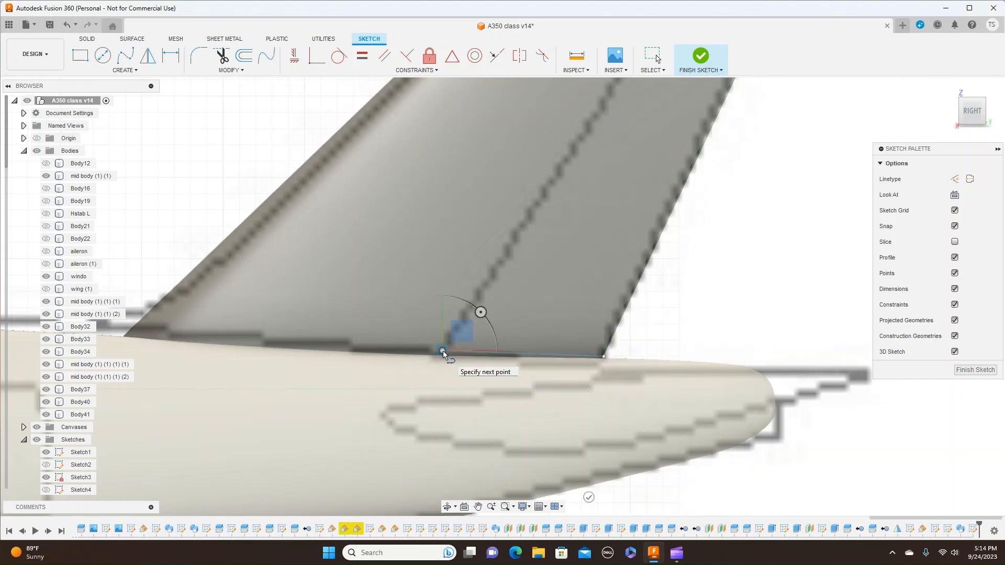
- Continue with a line about 485.4 mm long at 58.9° along the rudder hinge line past the fin top, and finish the sketch
scroll(442, 354, down, 5)
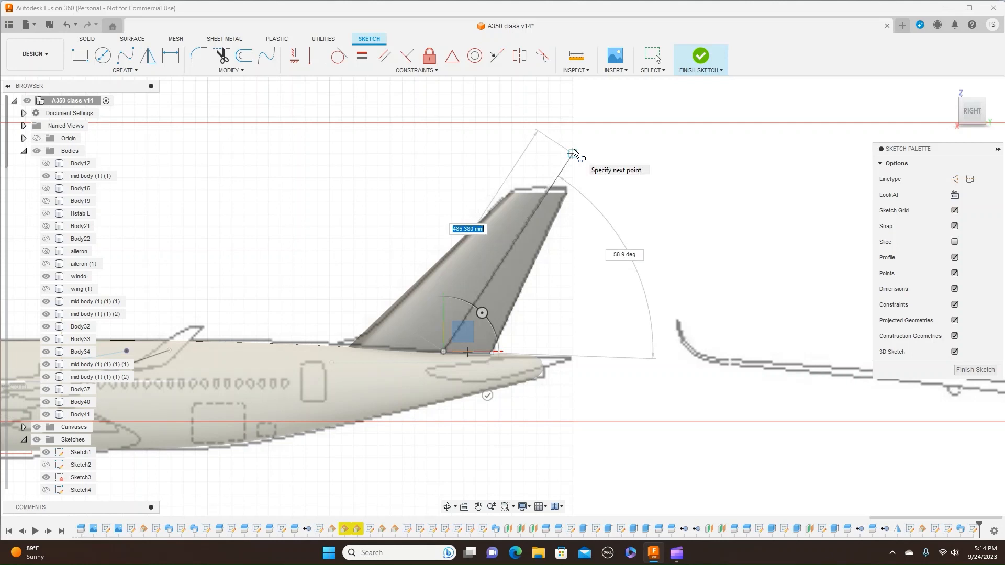
click(574, 153)
right_click(573, 153)
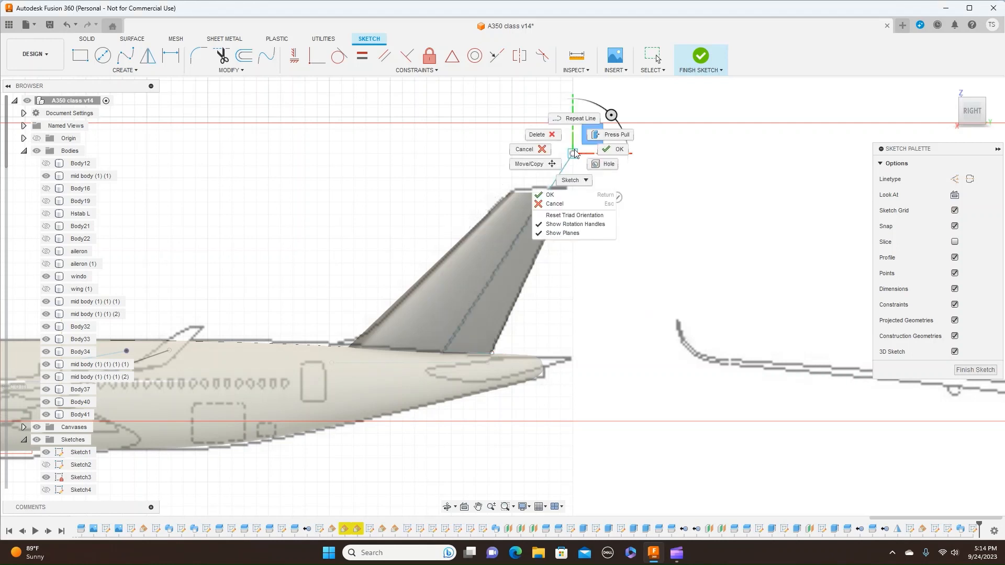
click(612, 150)
click(720, 70)
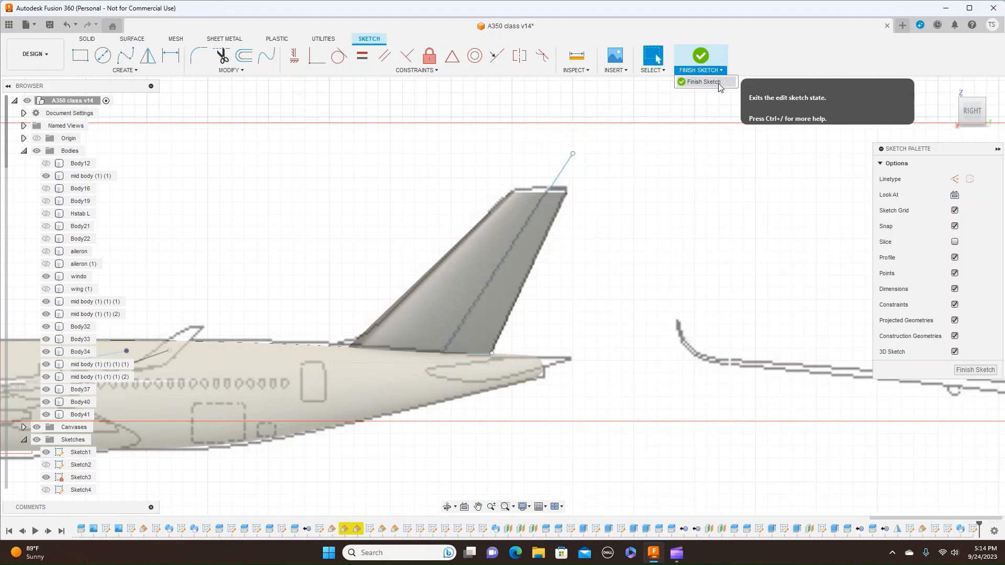
click(704, 82)
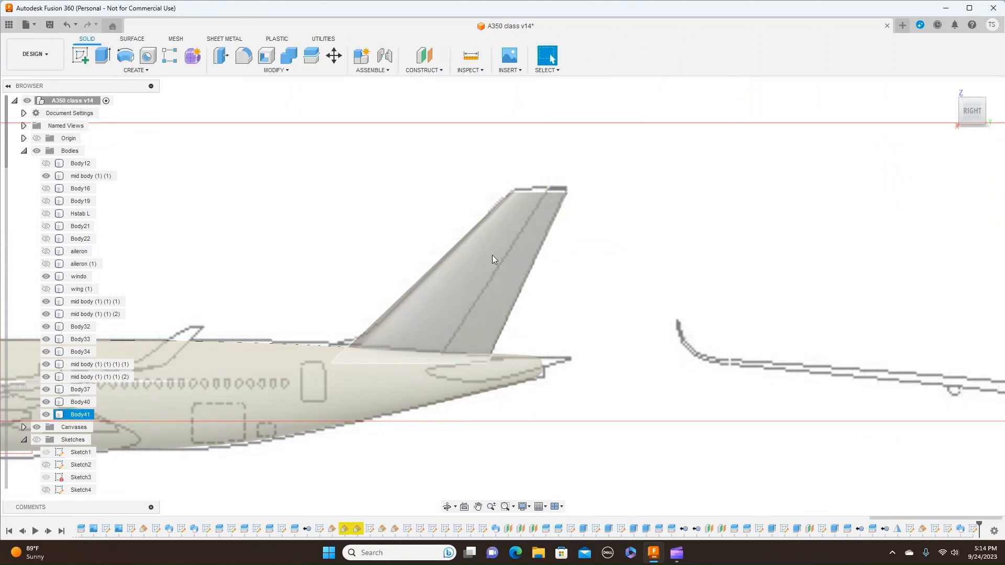
- Show the sketches and split the fin body Body41 along the sketched rudder outline, with the splitting tool extended
scroll(560, 308, up, 1)
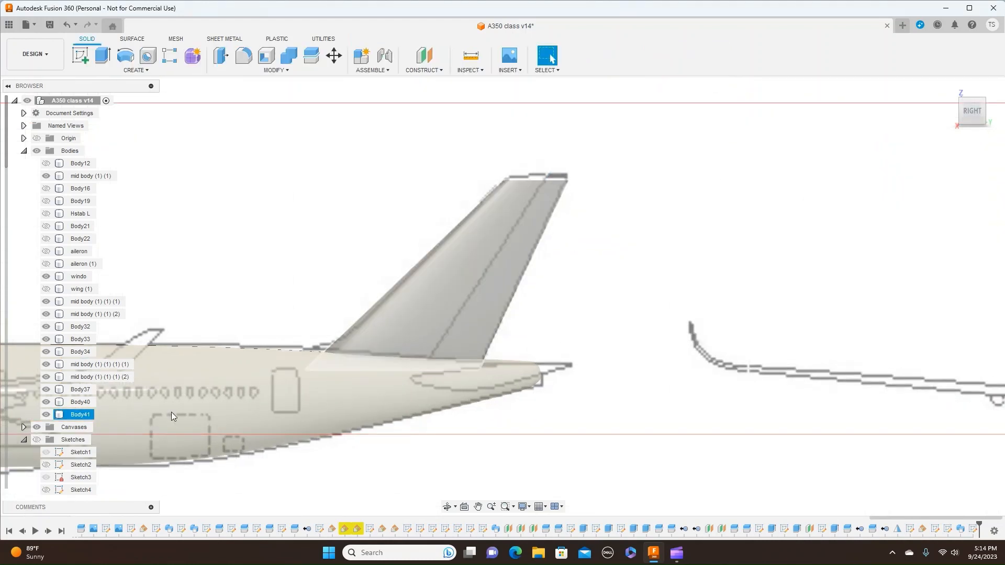
click(36, 440)
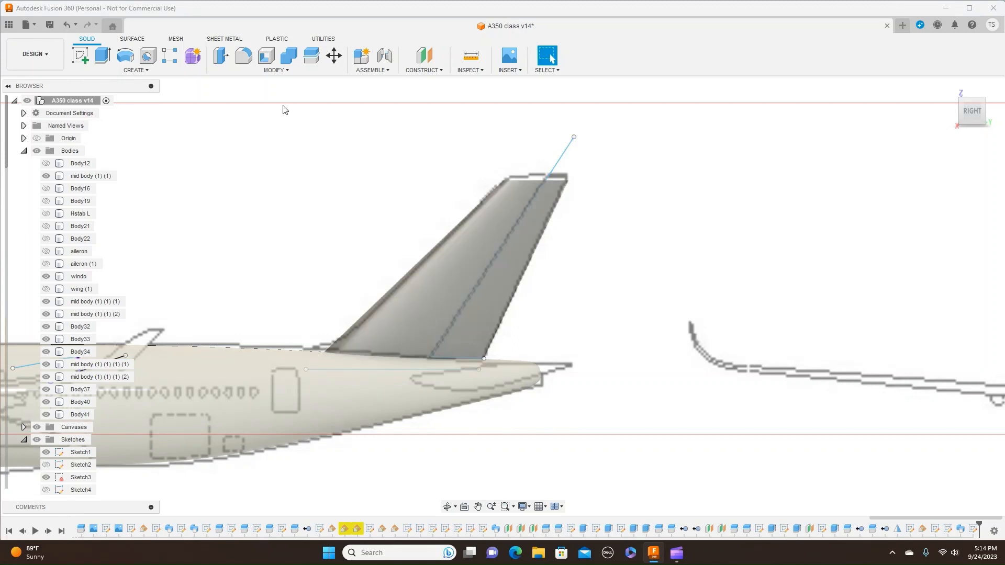
click(285, 71)
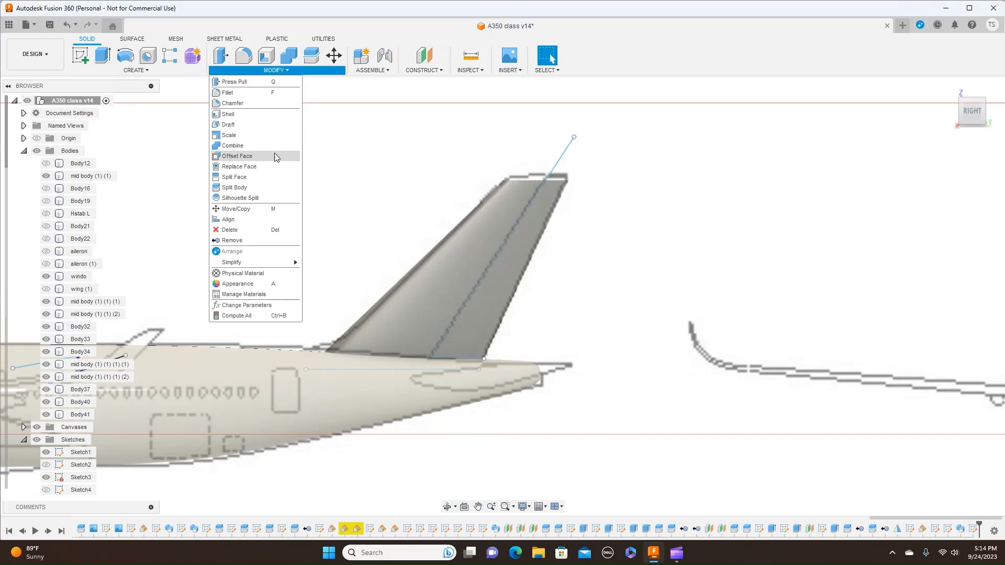
click(256, 188)
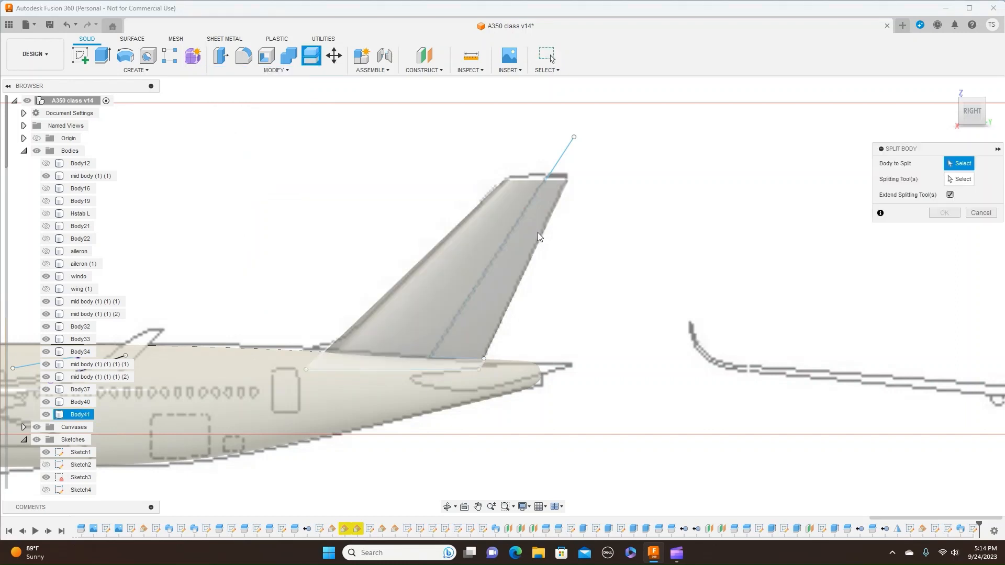
click(484, 240)
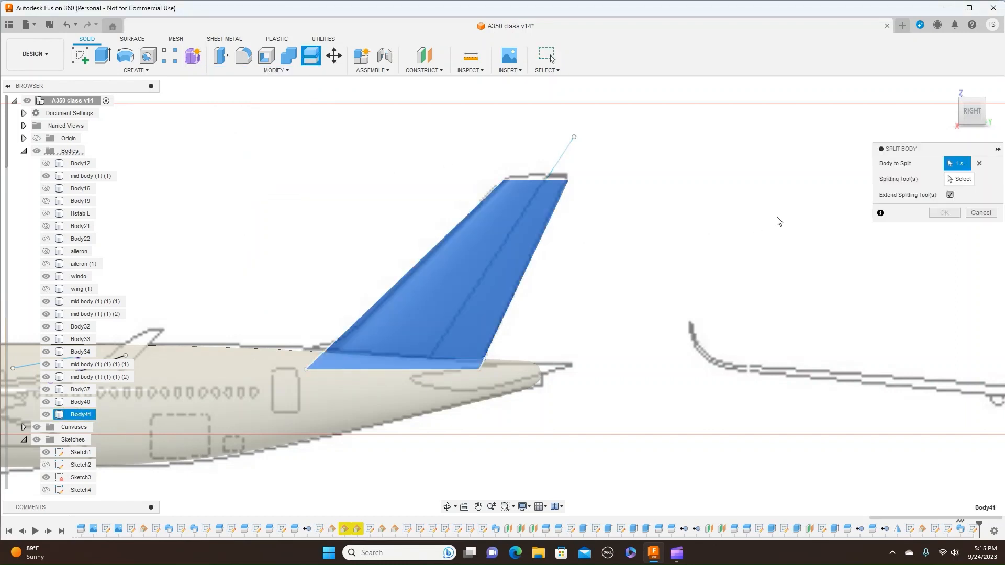
click(955, 181)
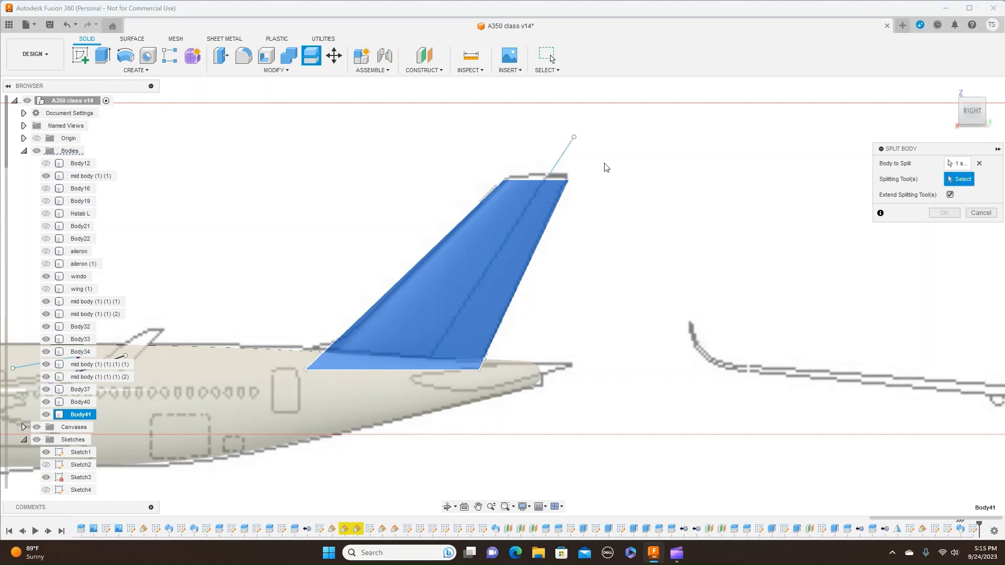
click(562, 158)
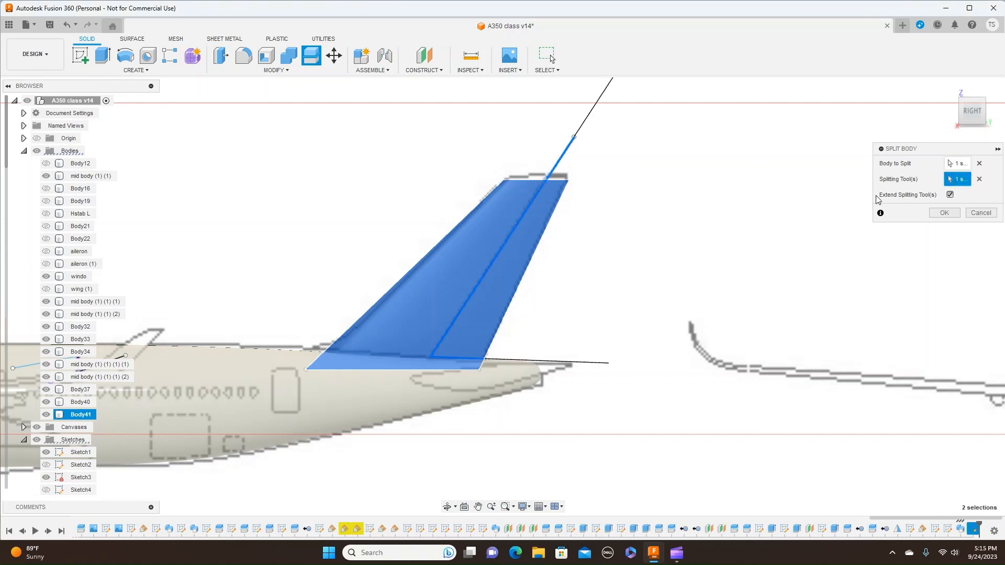
click(942, 212)
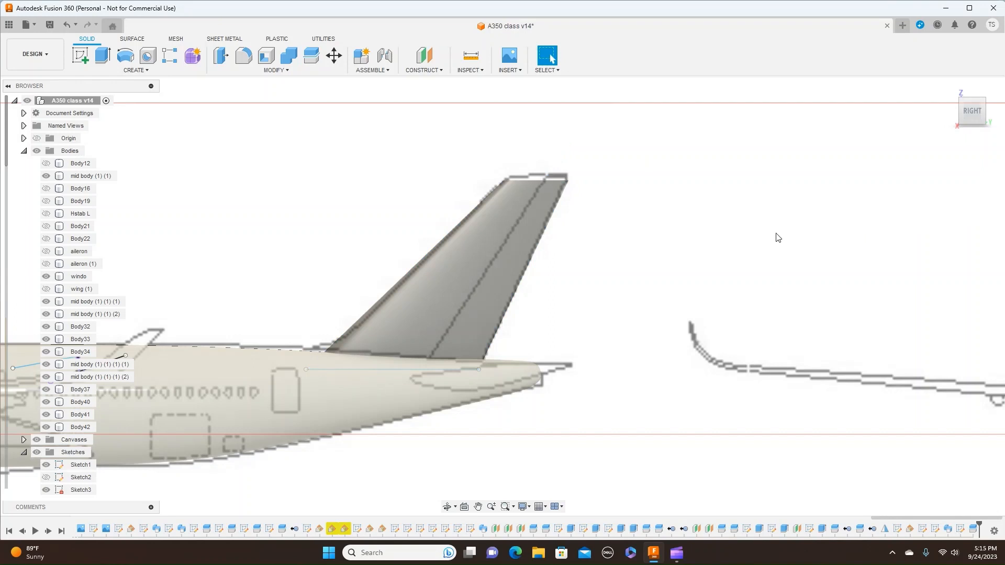
- Hide the canvases and all sketches to leave only the split fin and fuselage in the side view
click(36, 440)
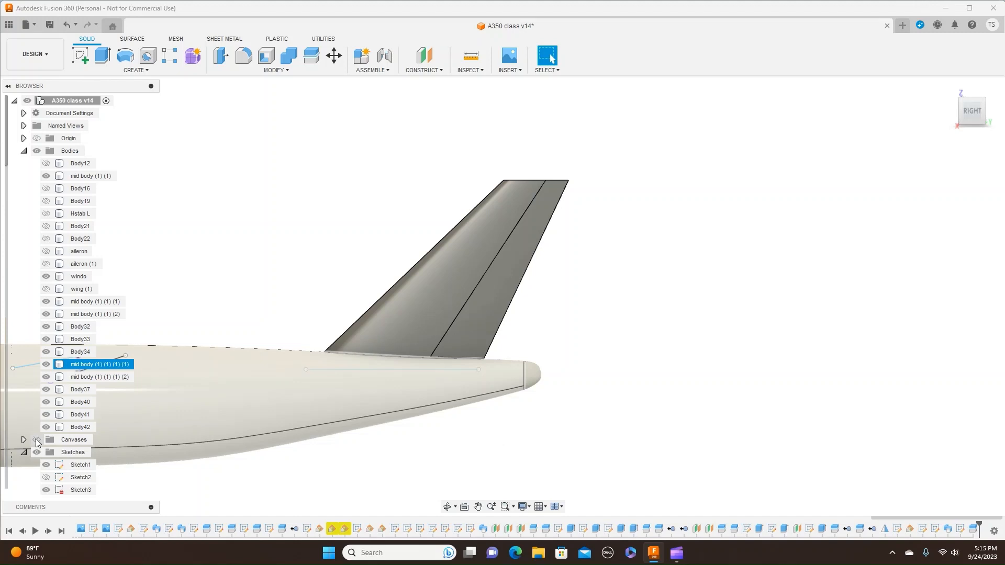
scroll(689, 422, down, 2)
scroll(690, 421, down, 1)
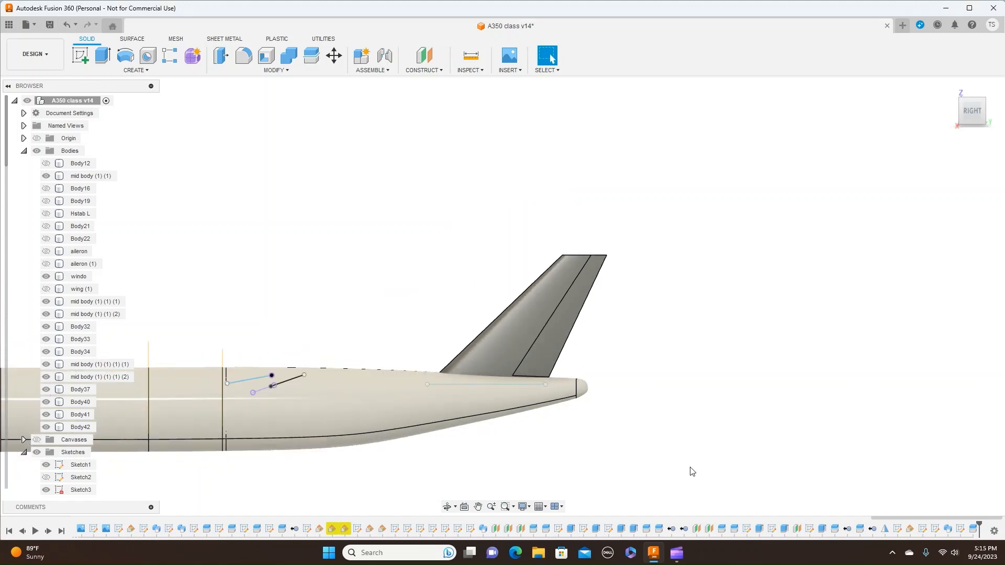
middle_drag(689, 471, 796, 319)
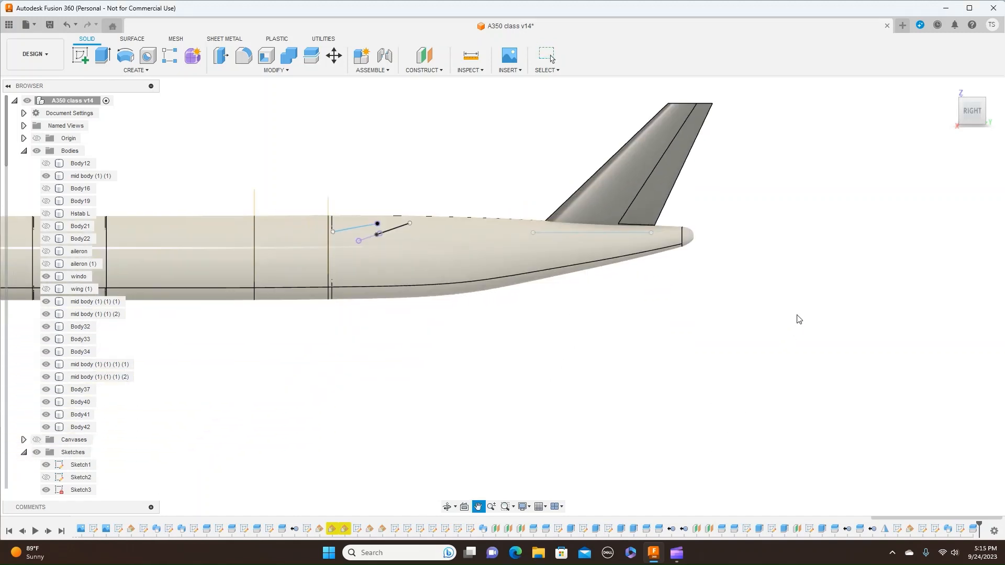
click(36, 452)
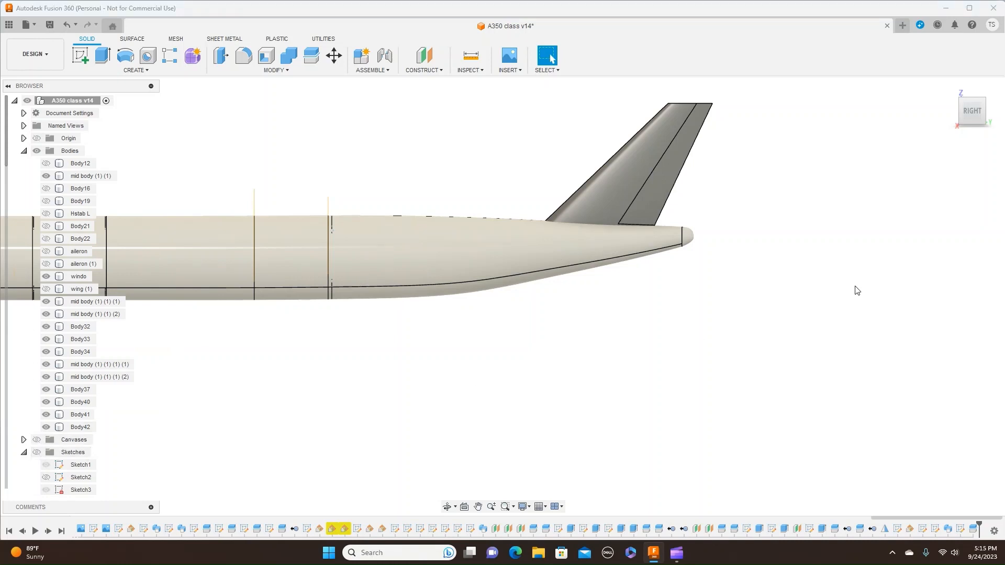
middle_drag(855, 289, 833, 360)
- Check the split by hiding and reshowing Body41 and Body42 in turn, and select Body42
click(654, 254)
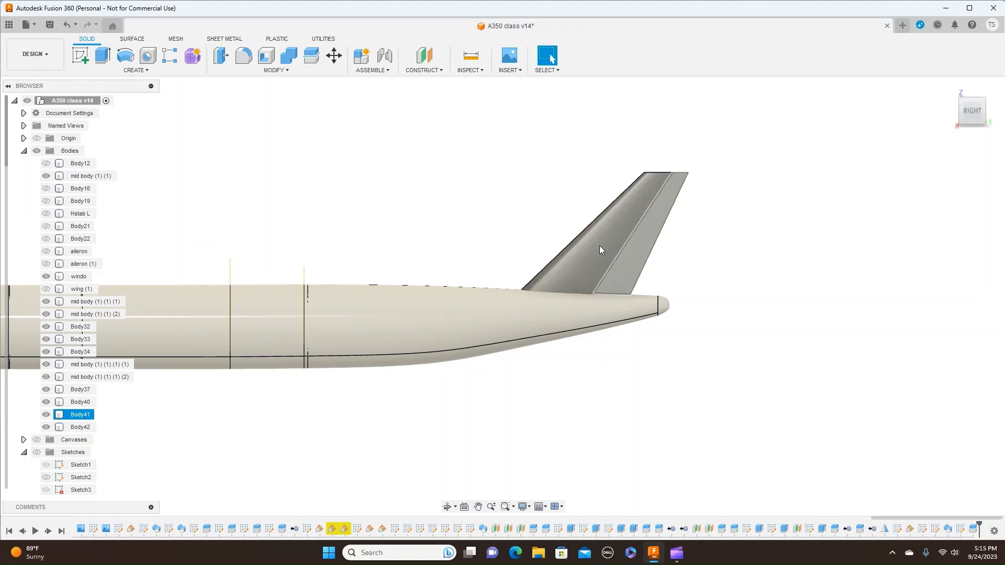
click(48, 415)
click(47, 414)
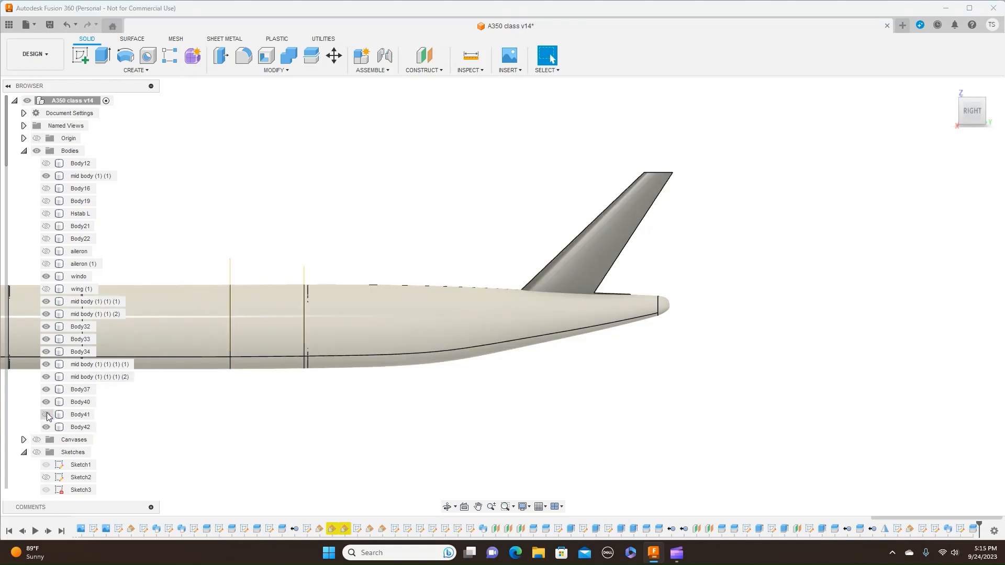
click(47, 414)
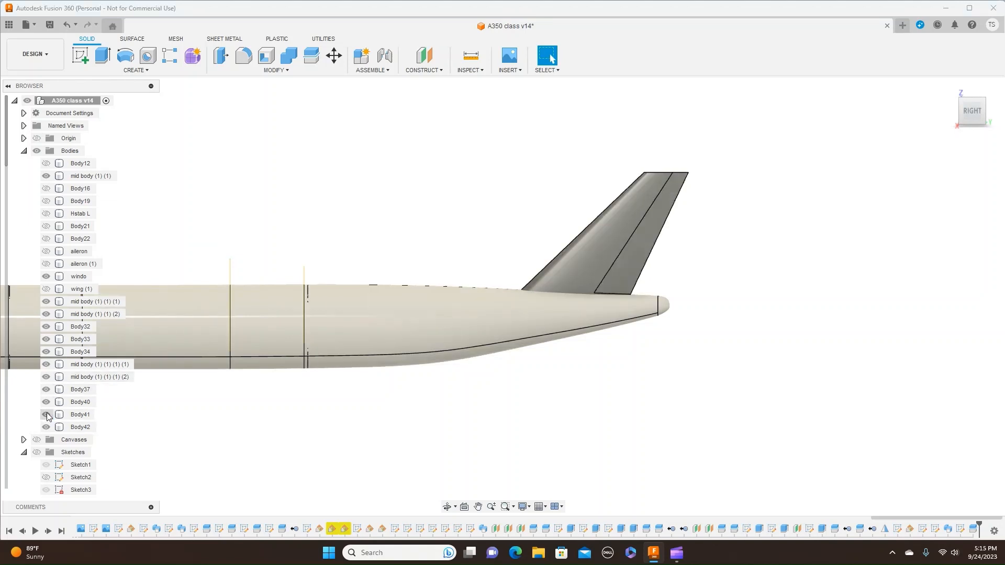
click(49, 428)
click(47, 428)
click(47, 427)
click(47, 428)
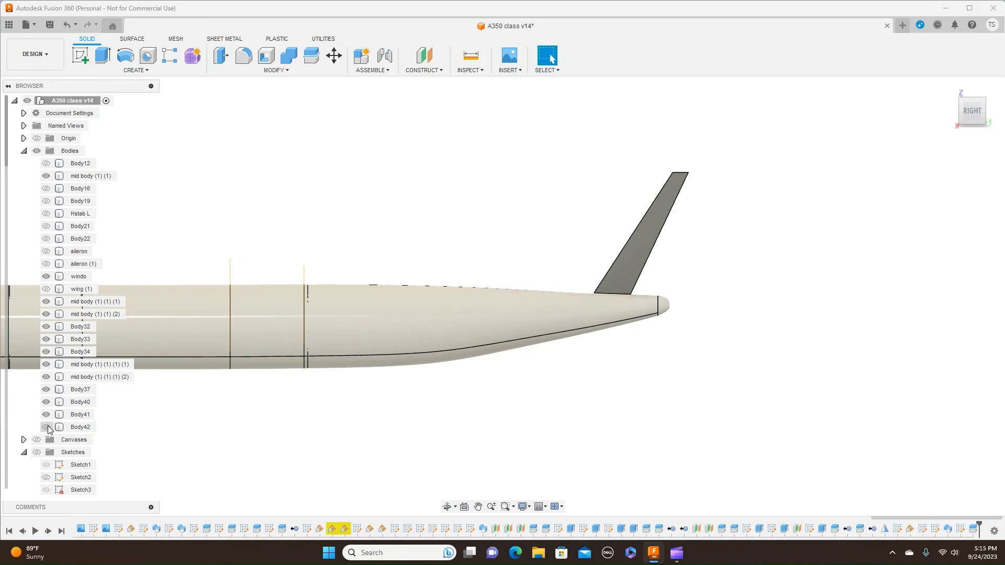
click(47, 428)
click(71, 430)
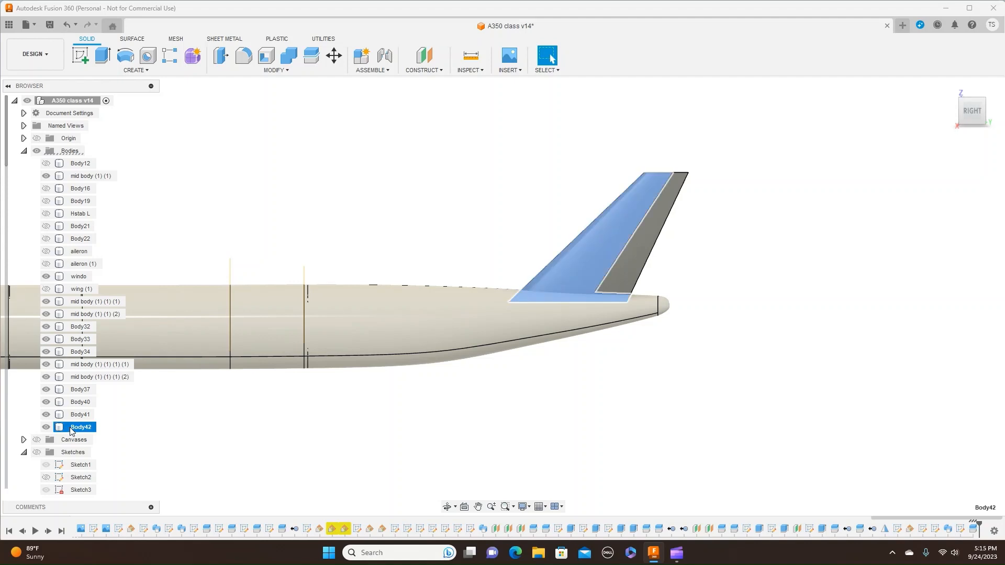
- Rename the split fin's front body, Body42, as Vertical stab and clear the selection
double_click(72, 430)
key(BackSpace)
key(Return)
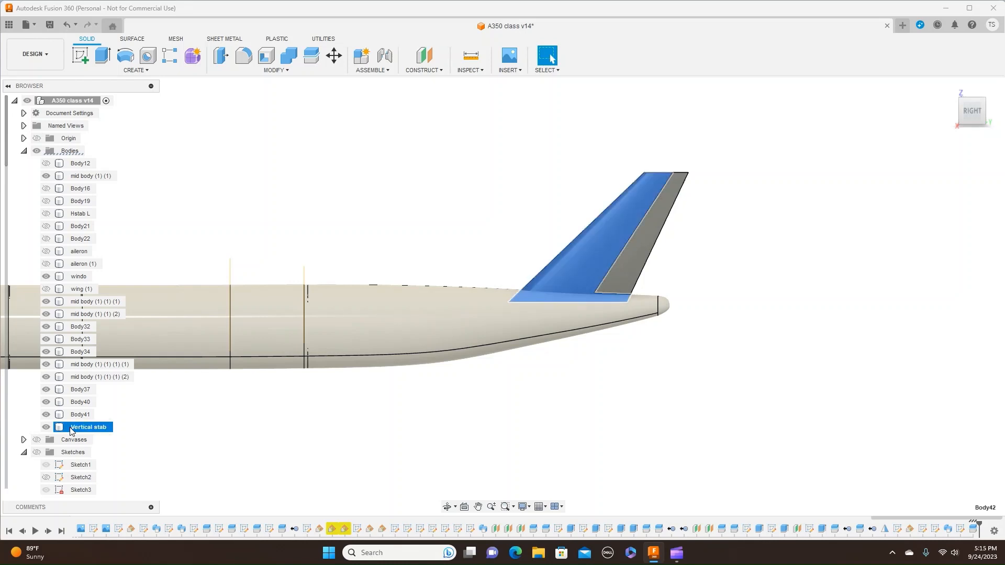
click(274, 448)
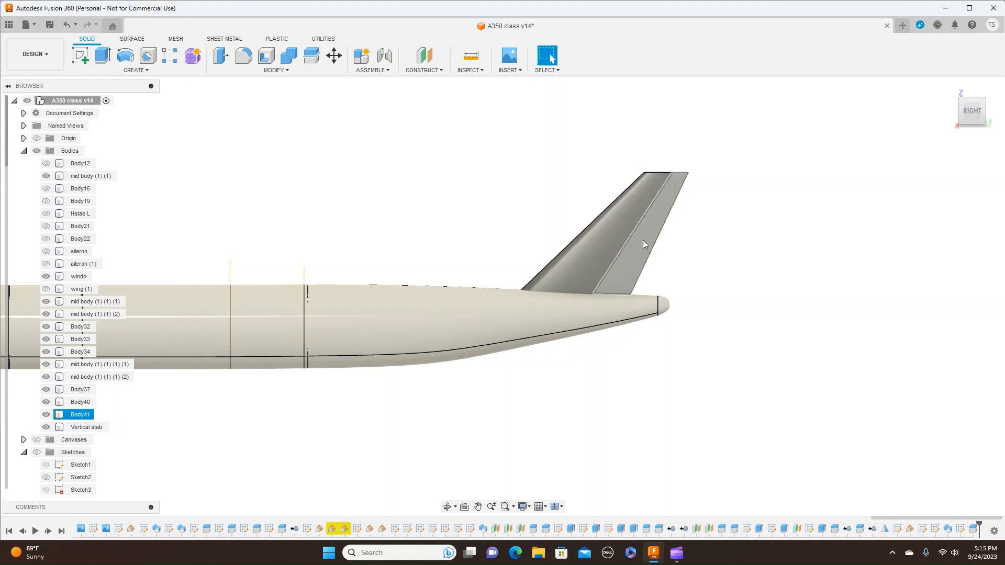
- Rename the fin's trailing body, Body41, as Rudder
click(75, 416)
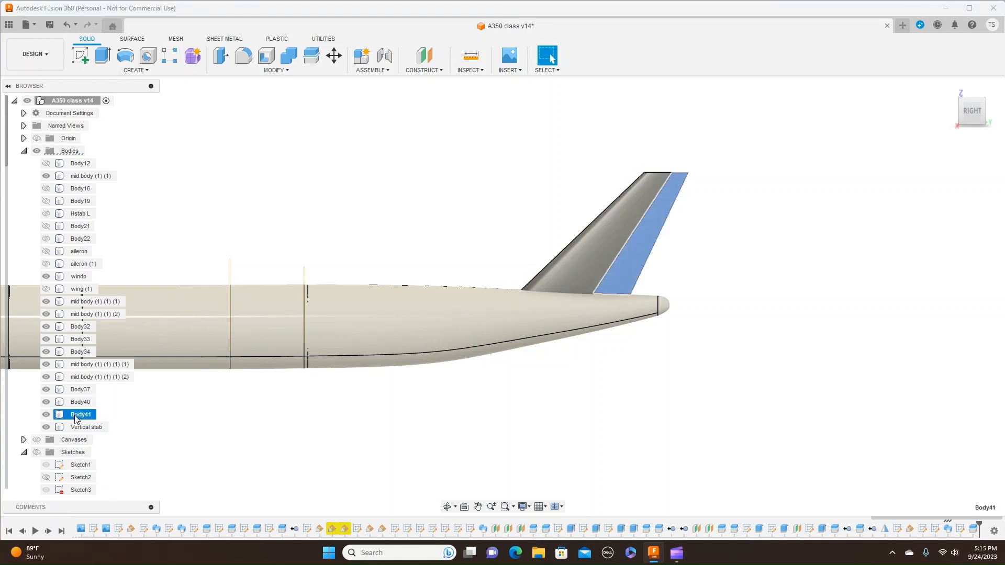
double_click(76, 416)
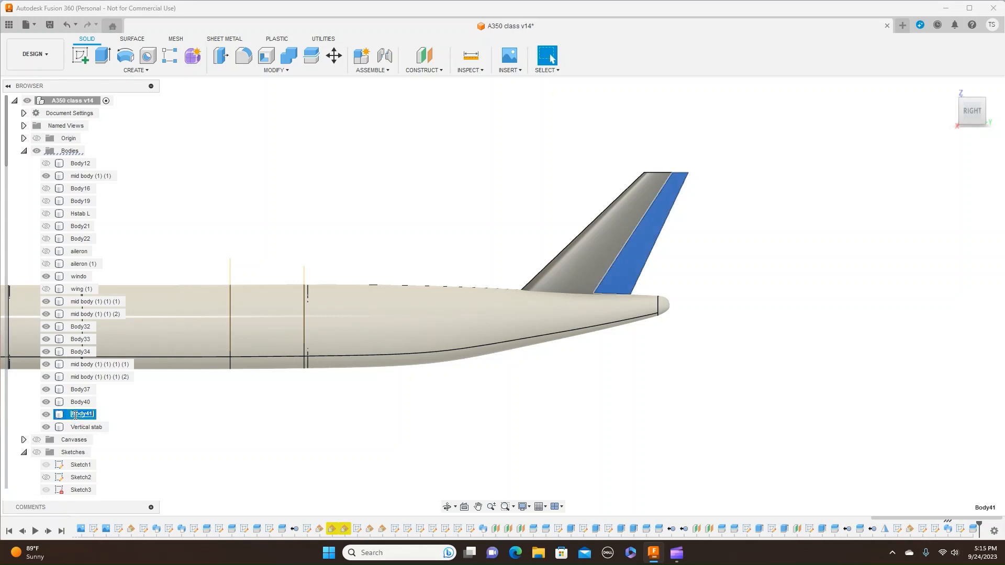
key(BackSpace)
key(Return)
- Look over the whole fuselage with the finished vertical tail in the side view
scroll(524, 402, down, 1)
click(524, 402)
scroll(526, 401, down, 3)
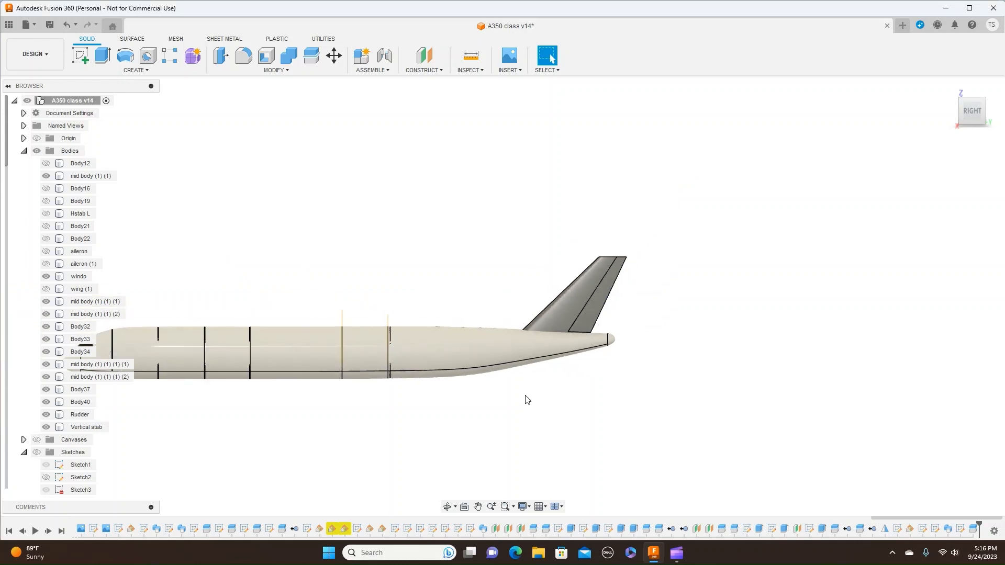
middle_drag(527, 407, 659, 306)
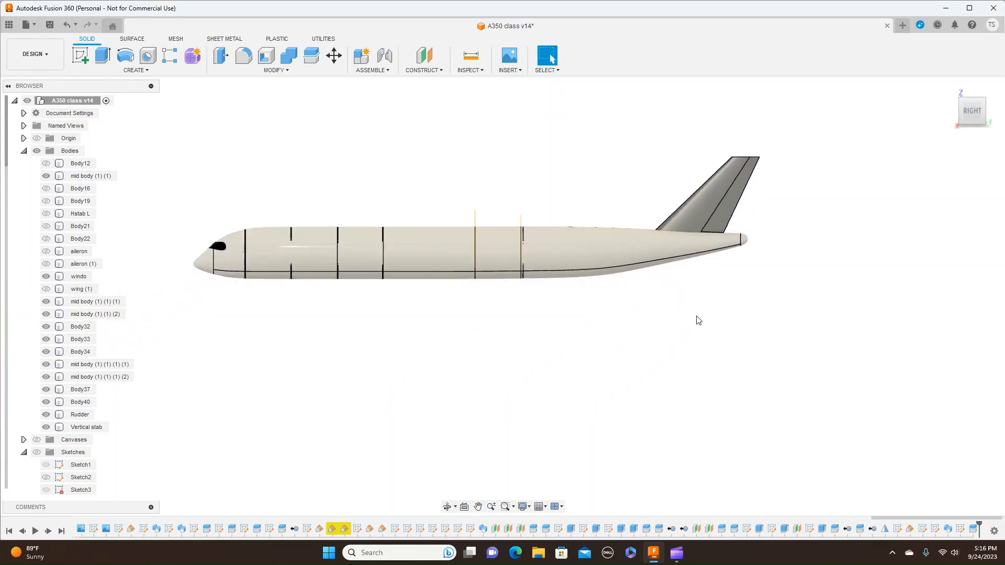
scroll(697, 316, up, 4)
middle_drag(810, 282, 810, 360)
scroll(710, 391, down, 2)
scroll(709, 391, down, 1)
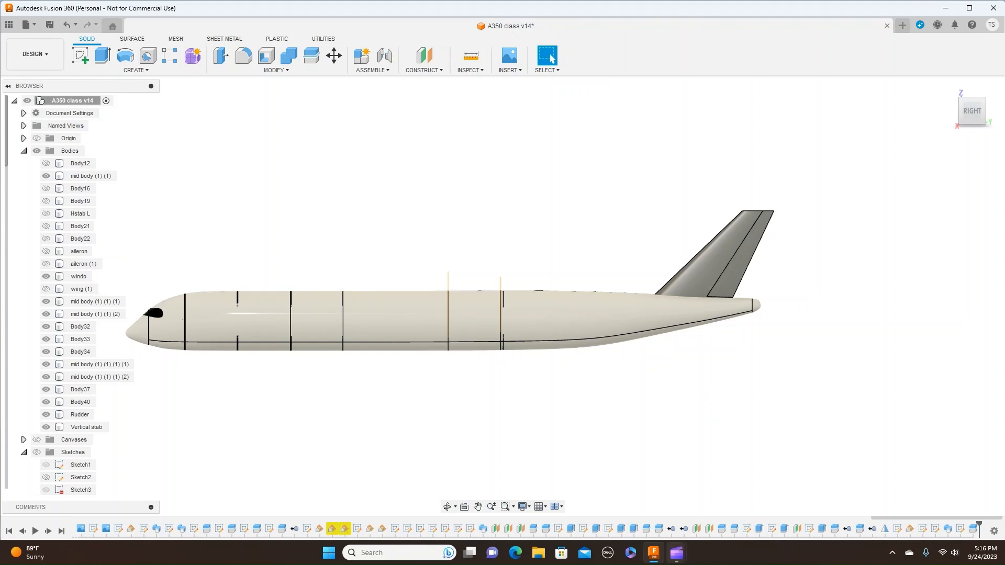
- Switch to Microsoft Clipchamp and stop the screen recording
mouse_move(678, 559)
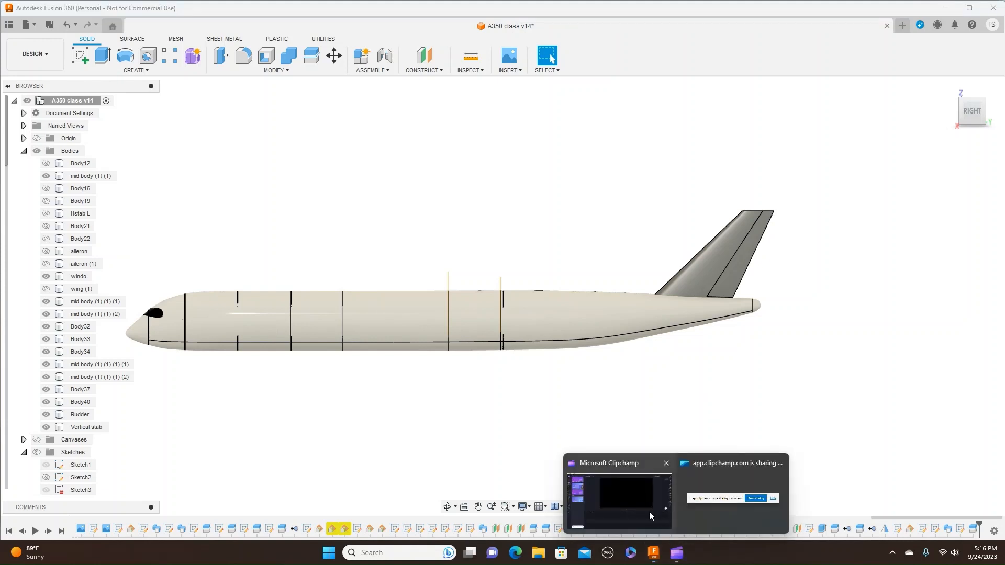
click(664, 524)
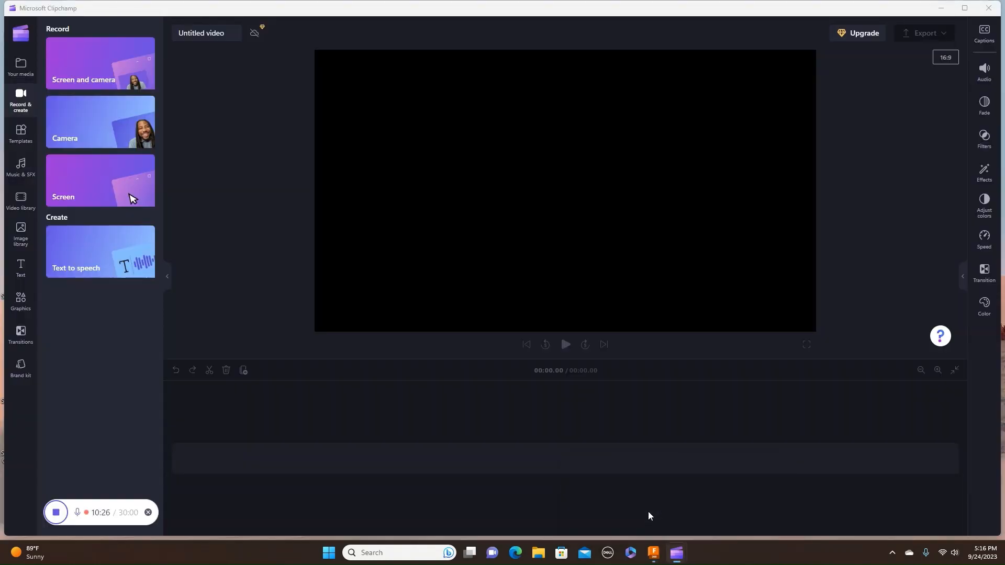
click(56, 512)
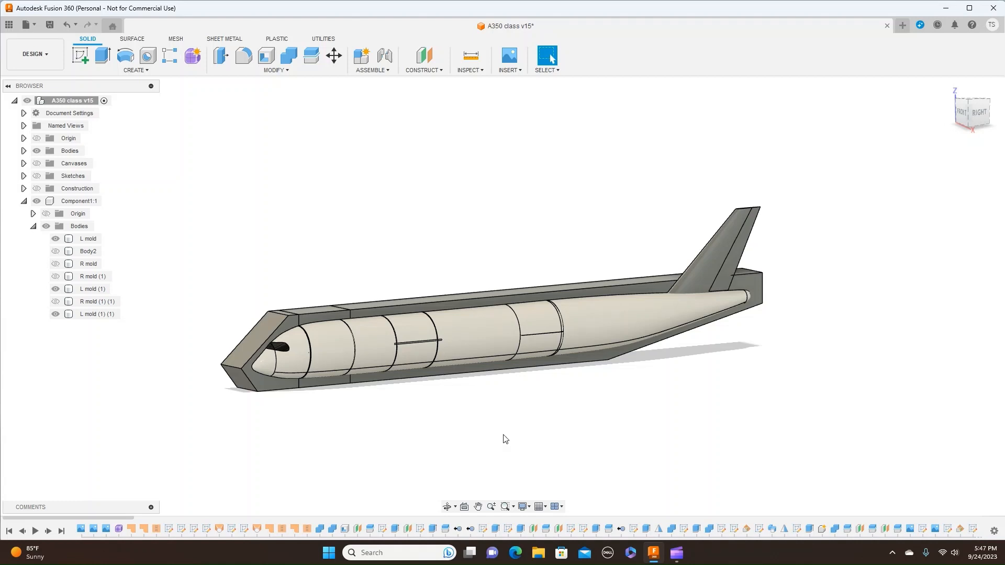
- Examine the left mold sections around the fuselage by selecting the rear and nose pieces in turn
click(275, 382)
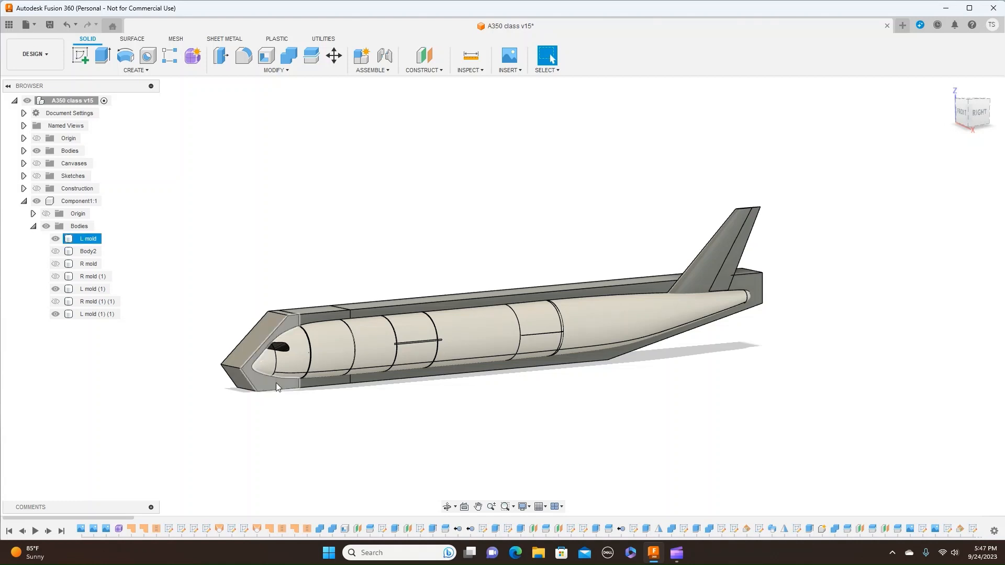
click(331, 387)
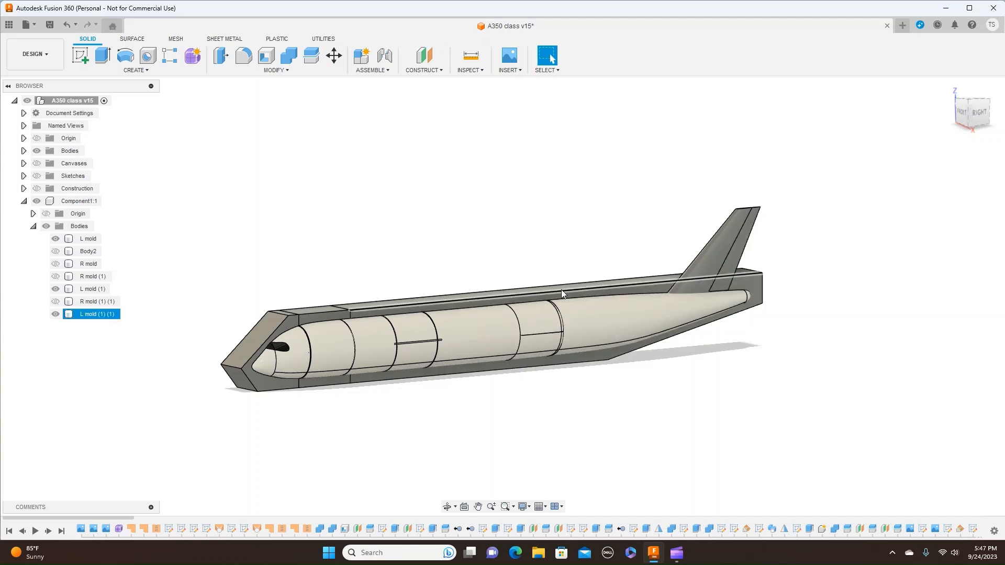
click(318, 311)
click(296, 319)
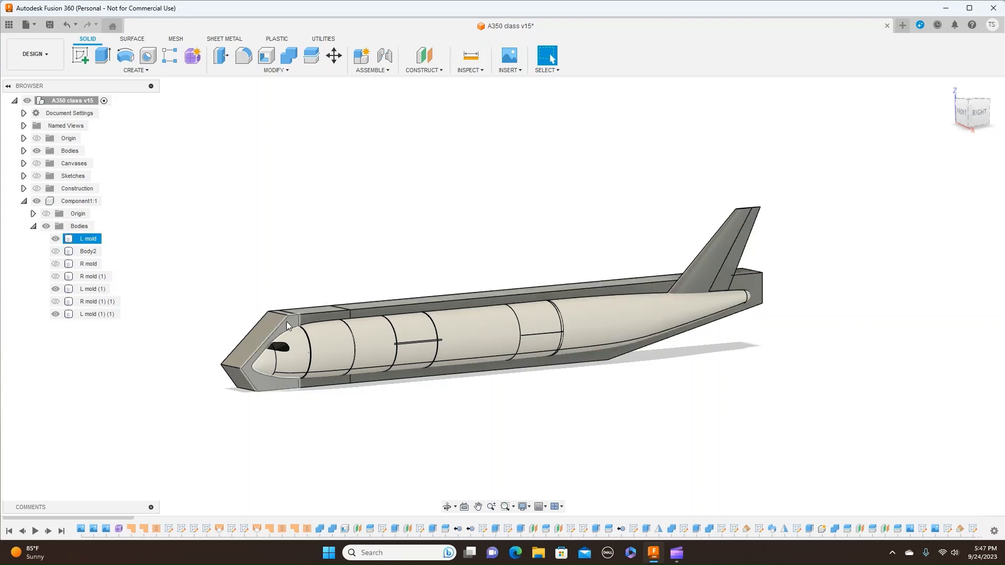
click(289, 422)
scroll(289, 421, up, 2)
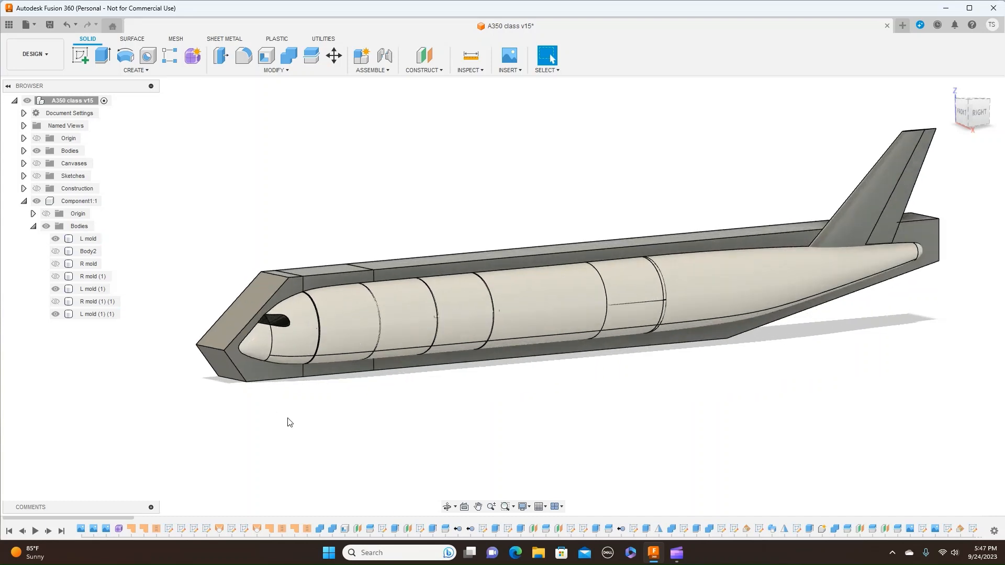
scroll(424, 416, down, 1)
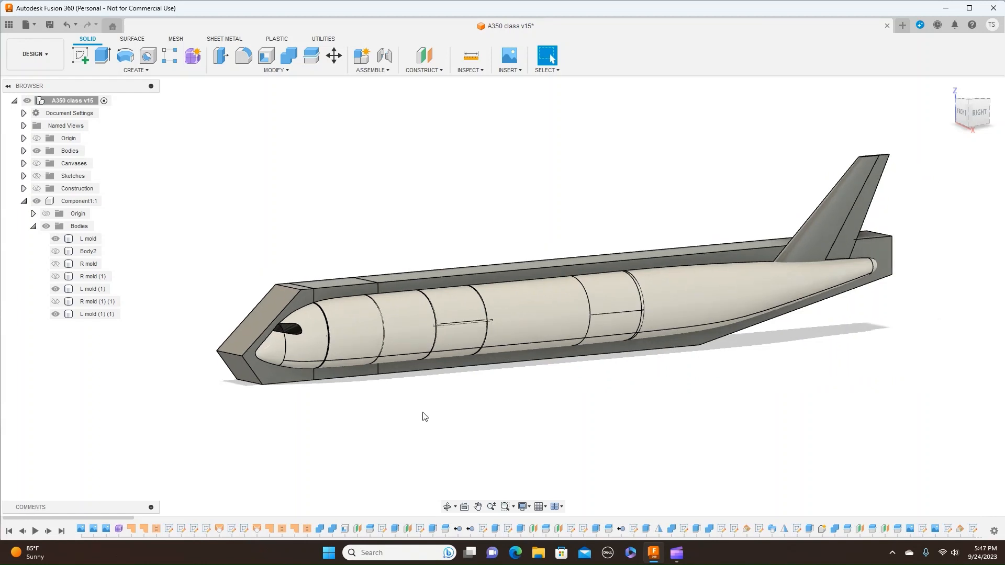
- Add a 30 mm diameter sphere on the L mold's flat parting face, near the upper corner above the nose, using the Join operation
click(147, 73)
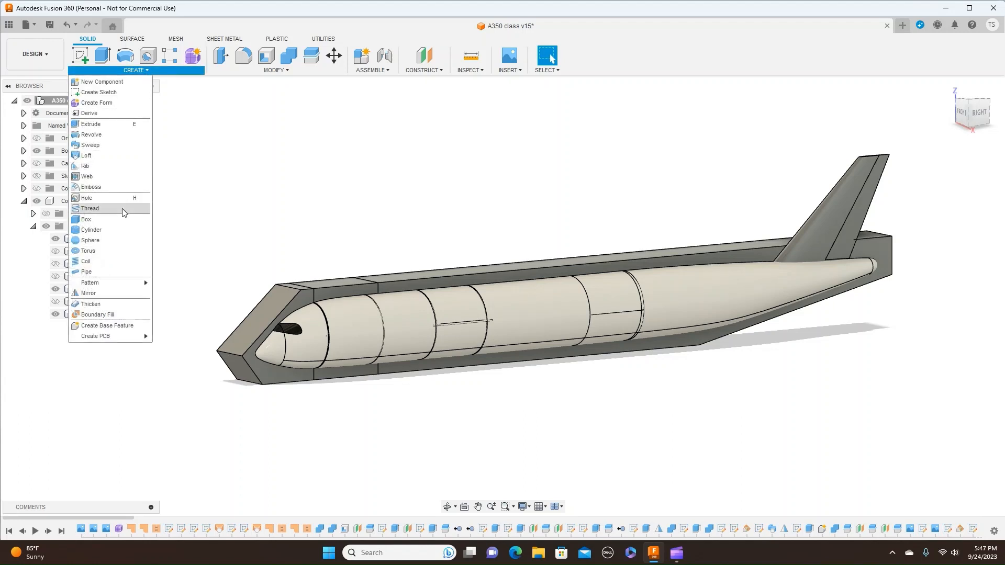
click(116, 241)
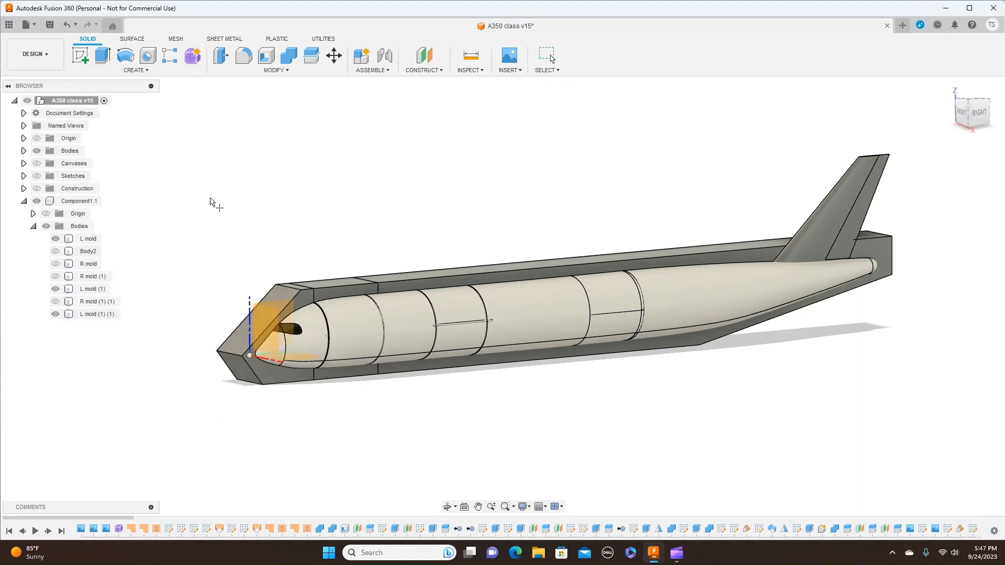
click(977, 113)
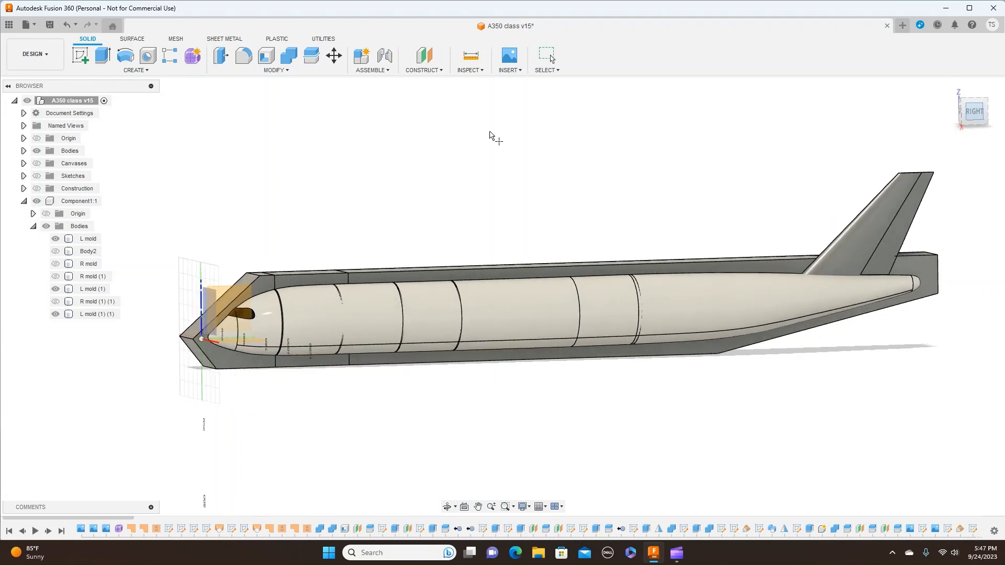
middle_drag(460, 141, 718, 67)
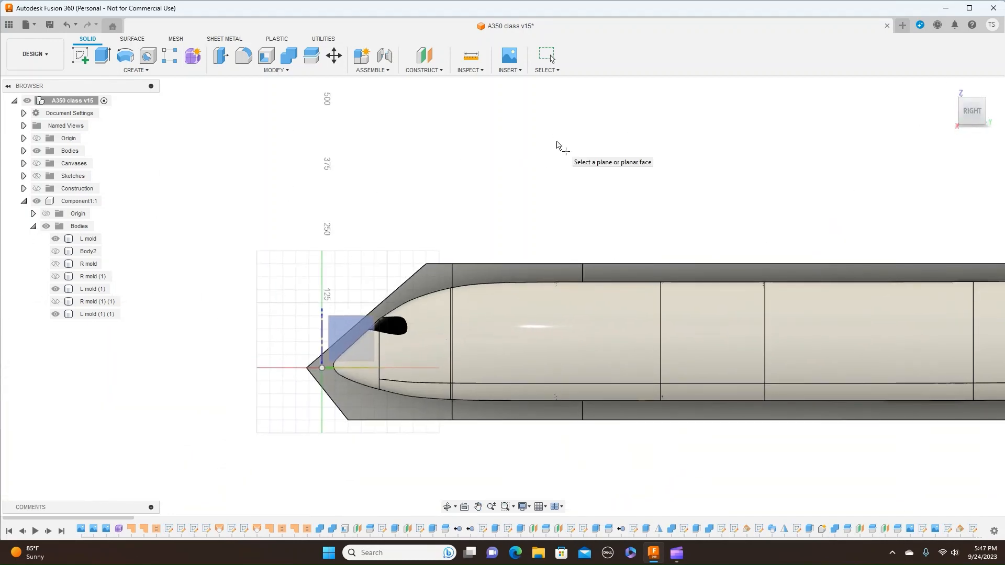
scroll(556, 142, up, 2)
middle_drag(544, 187, 570, 119)
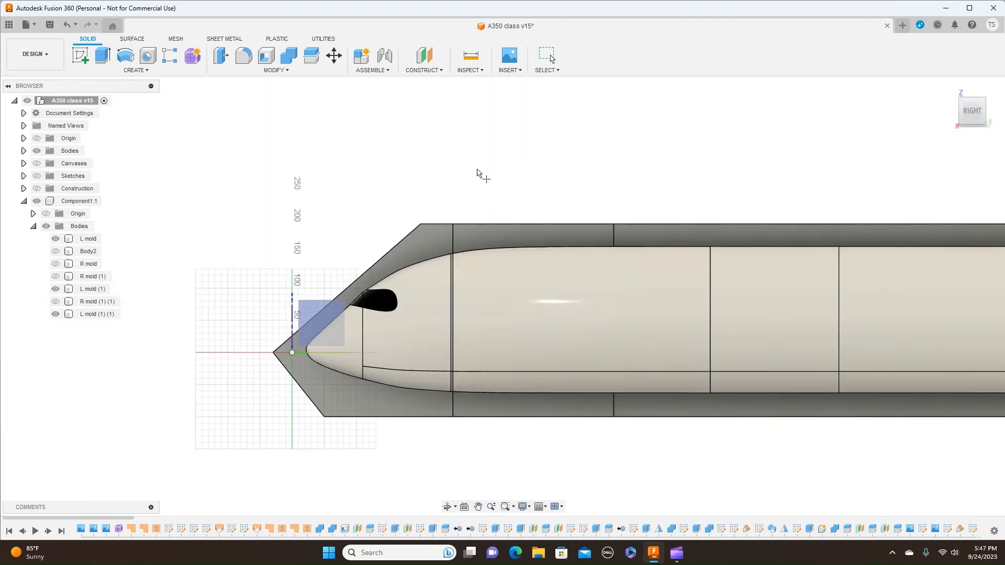
click(429, 240)
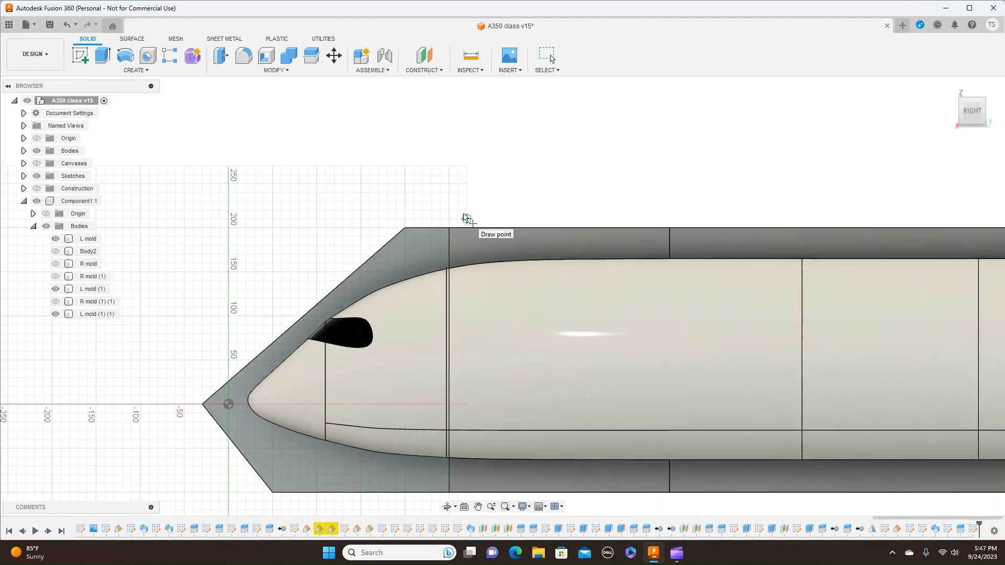
scroll(464, 218, up, 2)
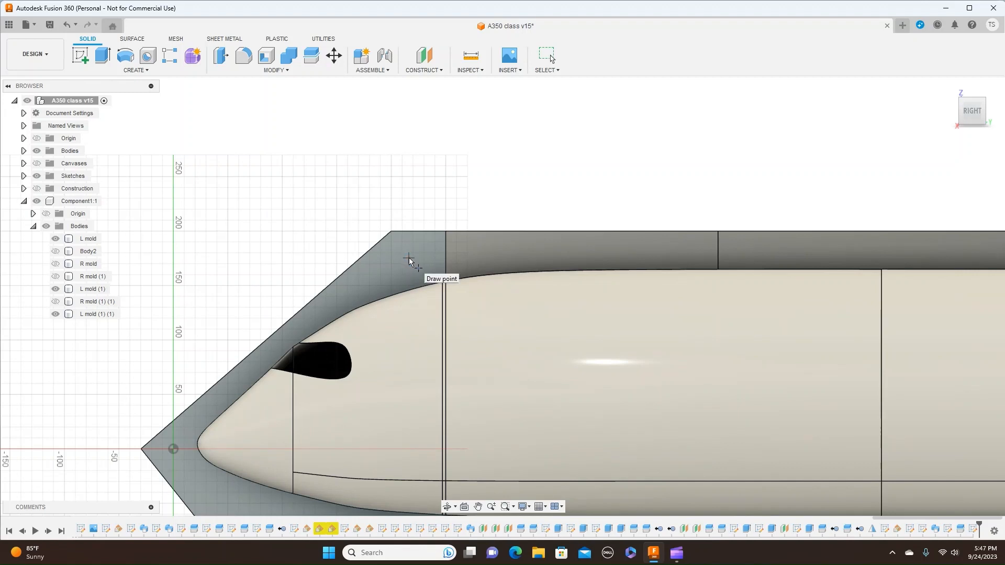
click(409, 258)
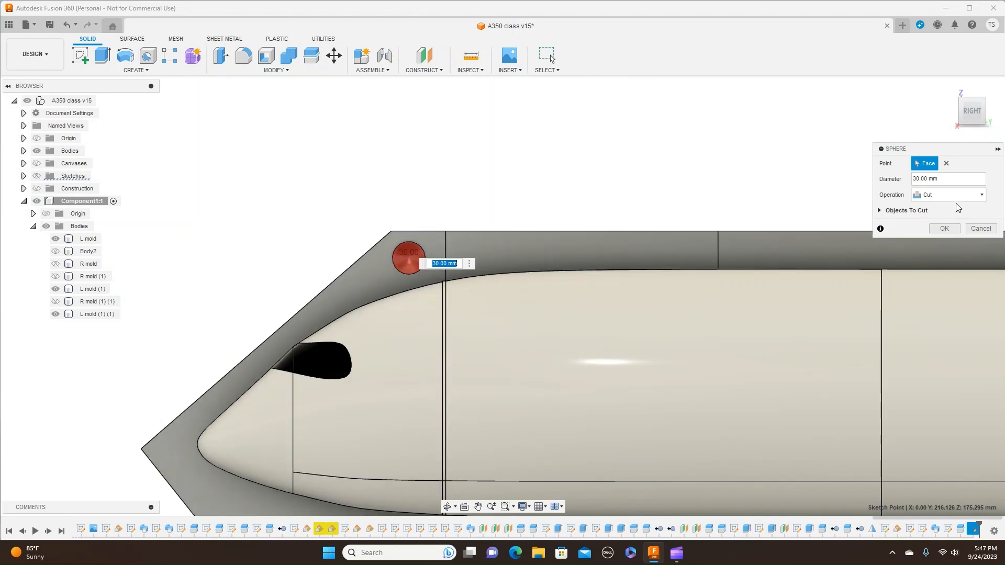
click(969, 197)
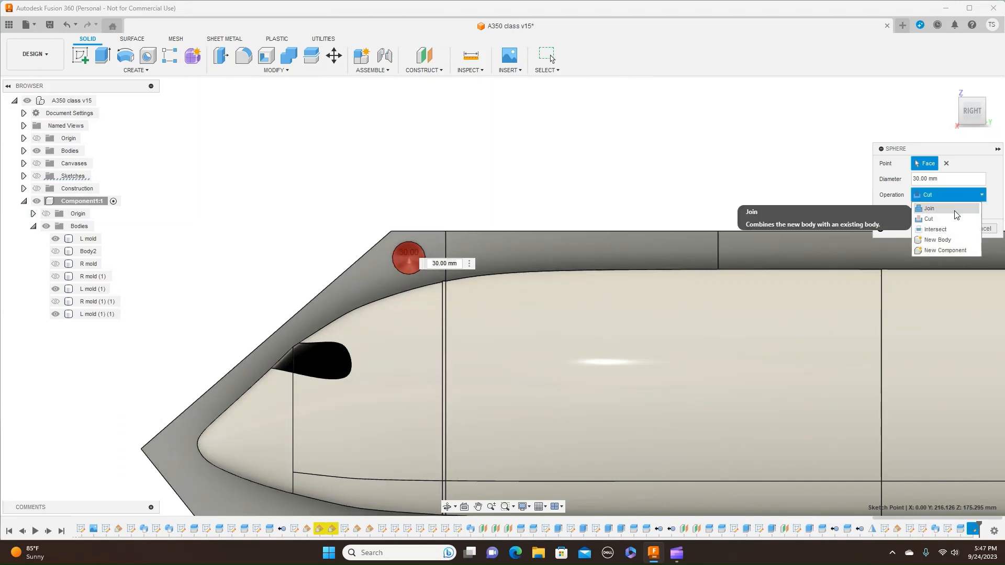
click(956, 209)
click(942, 220)
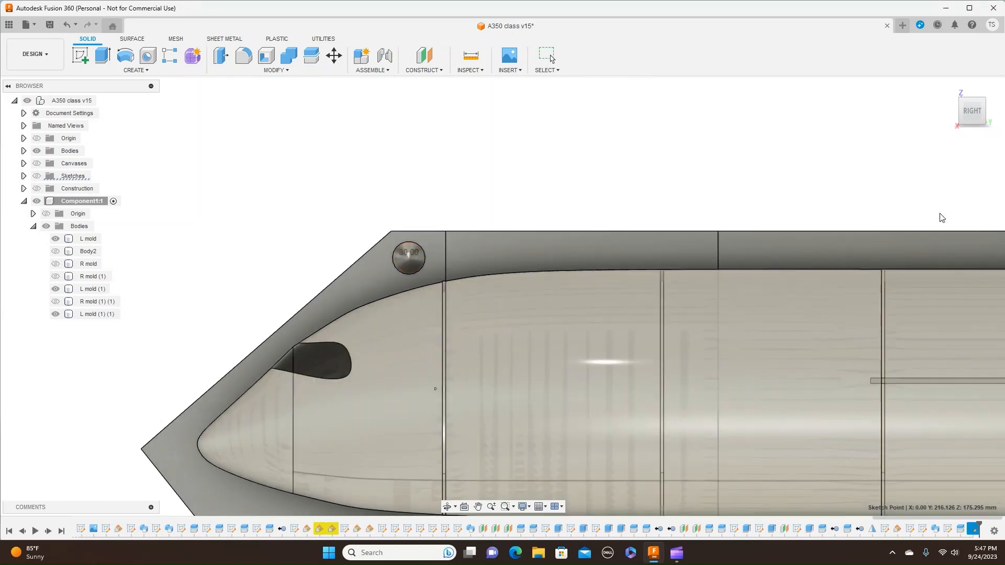
- Add a second 30 mm sphere, joined to the L mold's parting face near the lower corner below the nose
scroll(611, 156, down, 4)
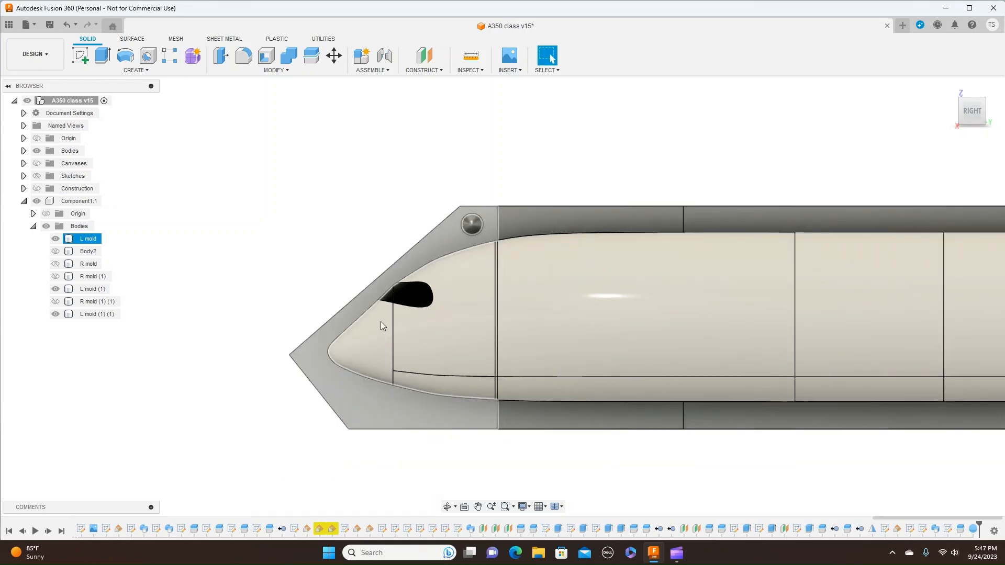
click(151, 70)
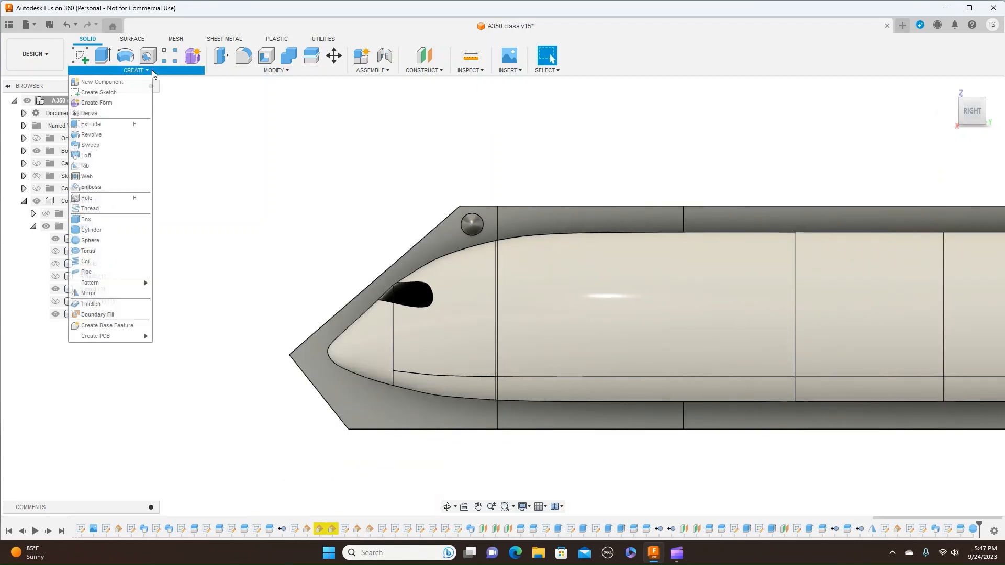
click(90, 241)
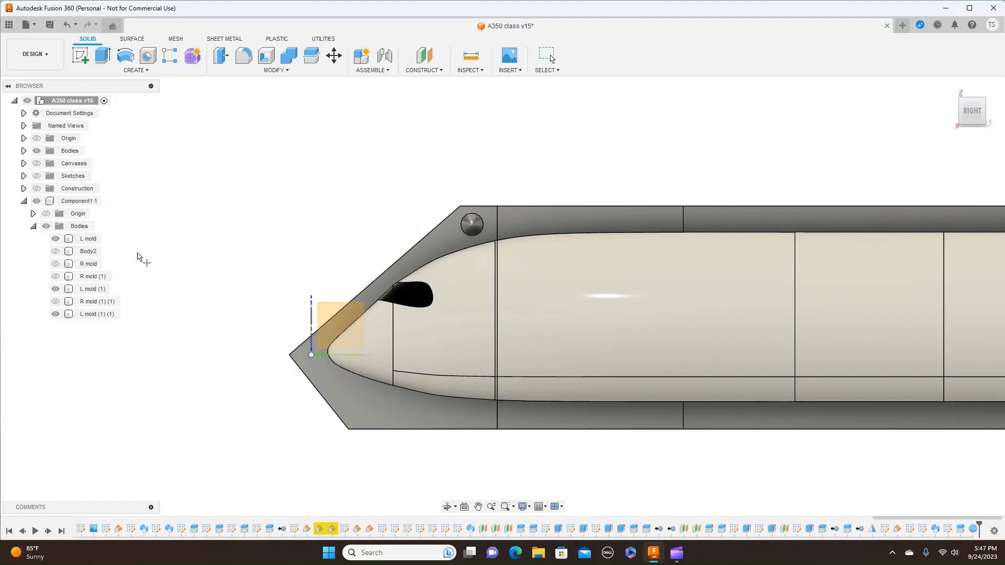
click(385, 411)
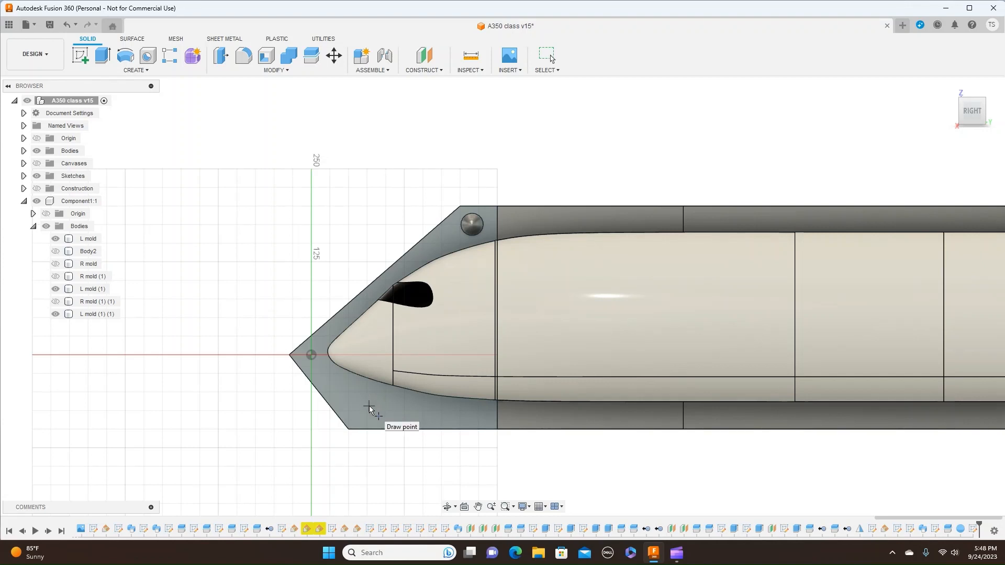
click(369, 406)
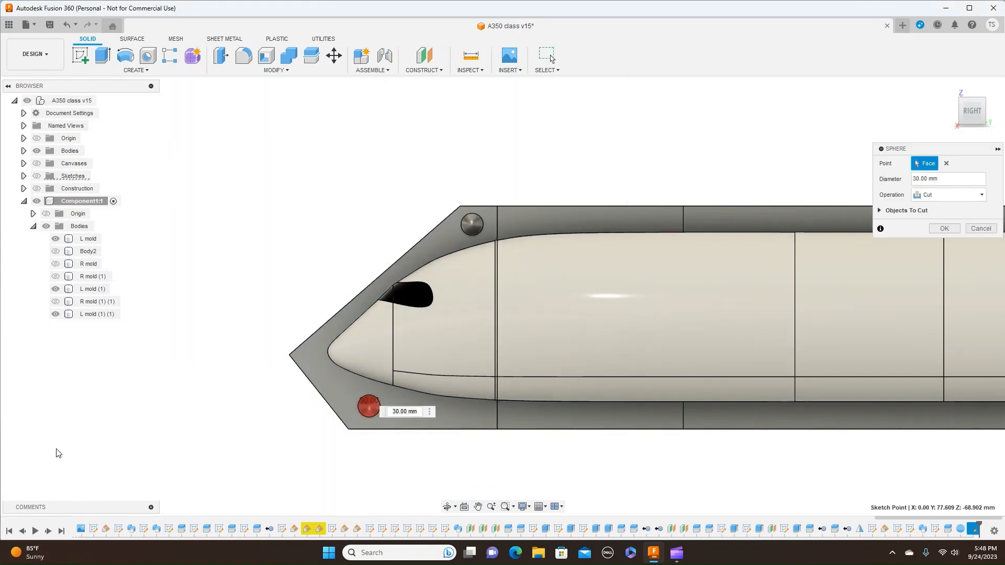
click(981, 195)
click(965, 212)
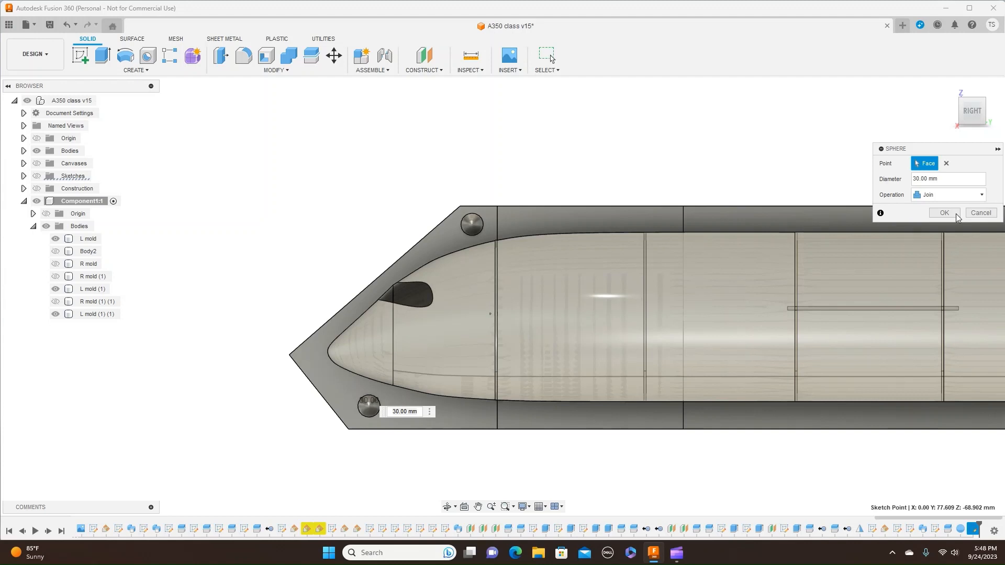
click(955, 214)
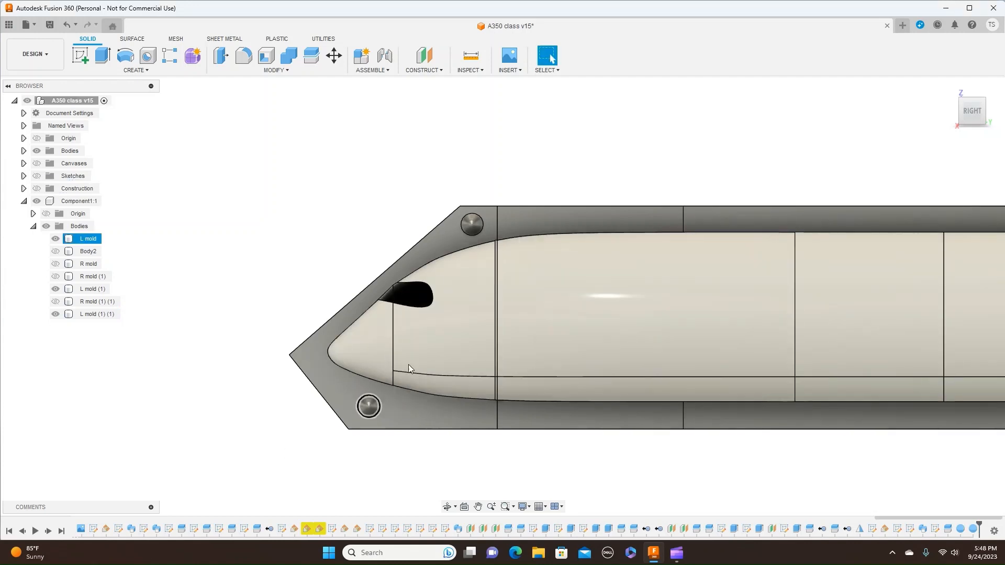
- Show the R mold nose piece so it sits against the L mold's parting face with the two spheres
drag(962, 102, 20, 102)
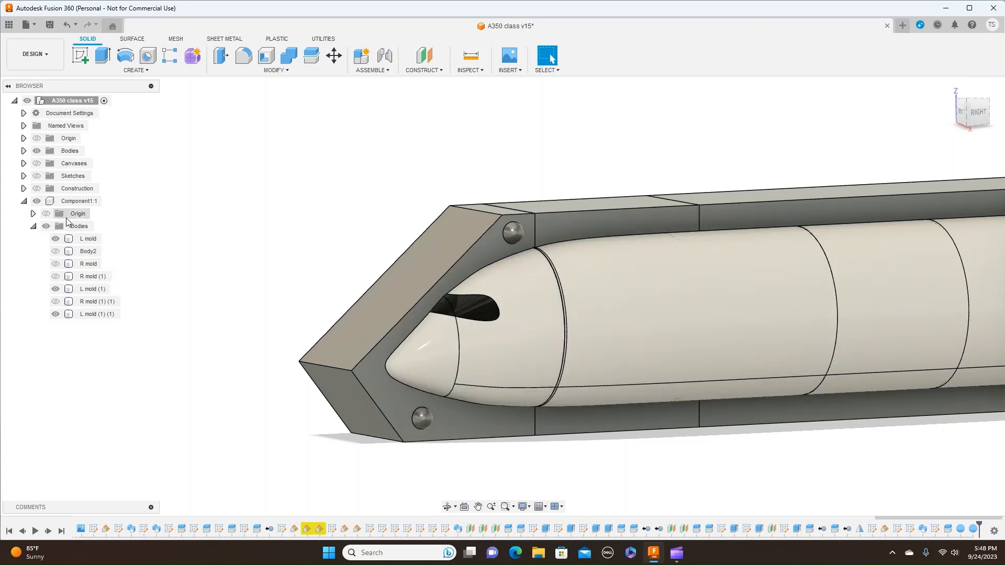
click(56, 302)
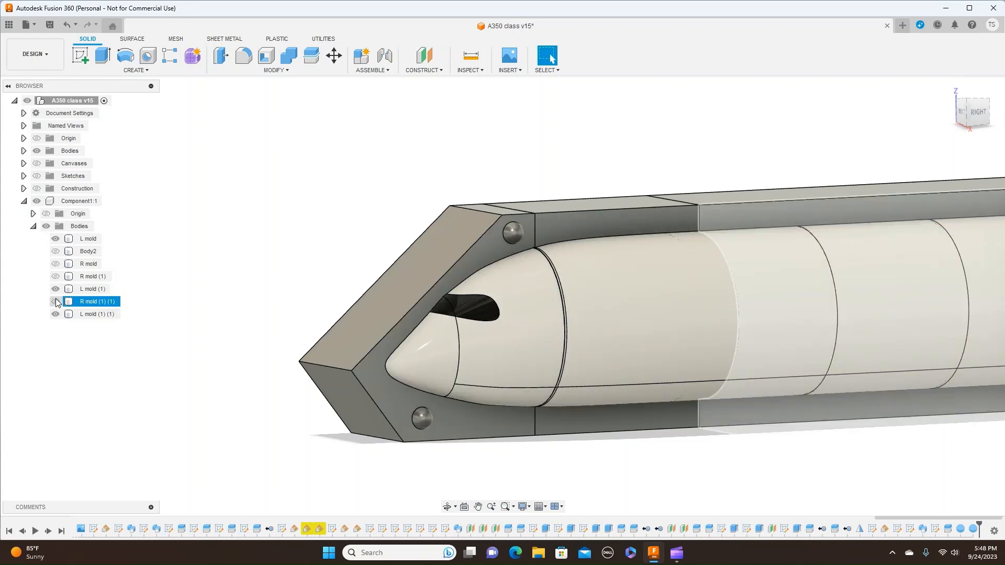
click(58, 277)
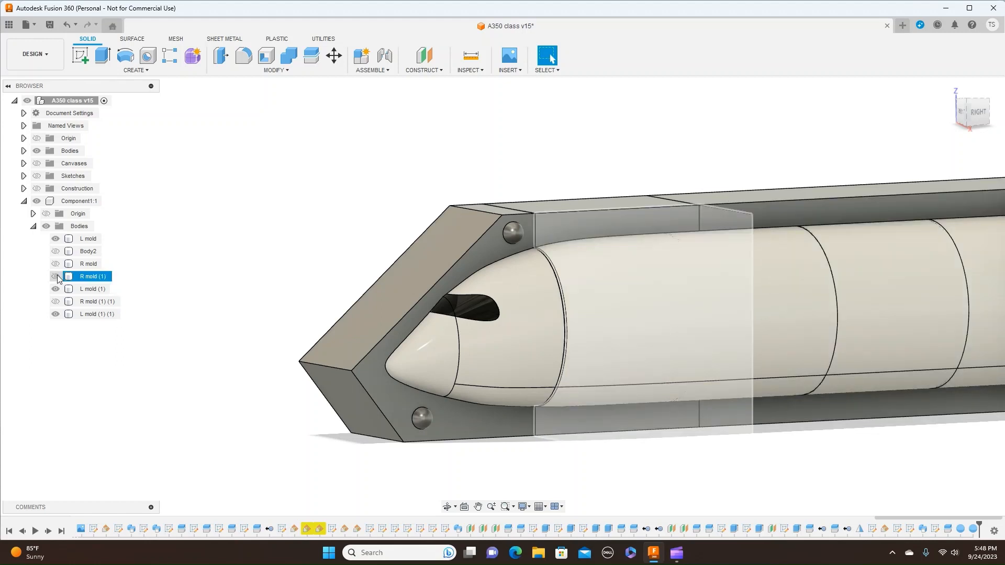
click(58, 265)
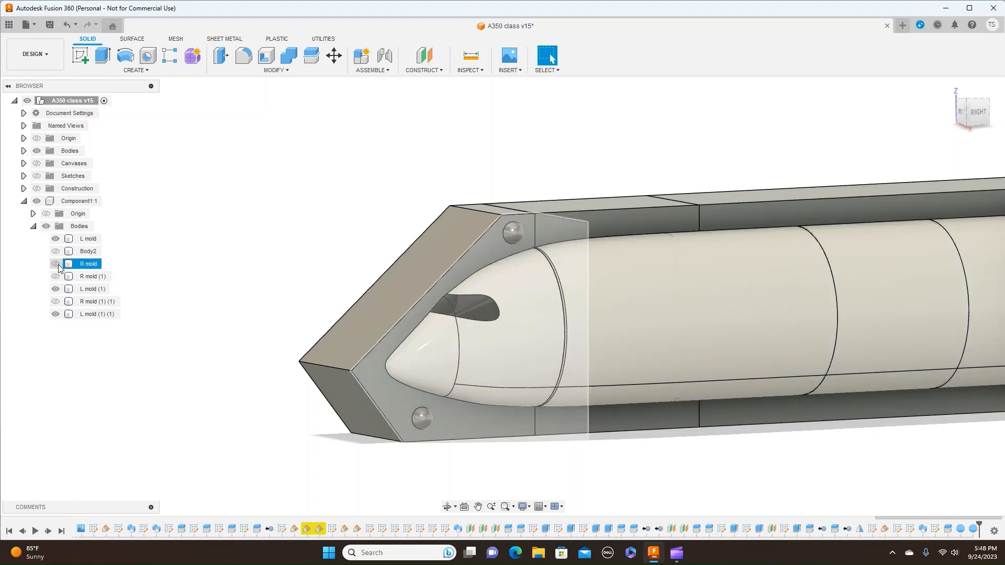
click(58, 265)
click(58, 265)
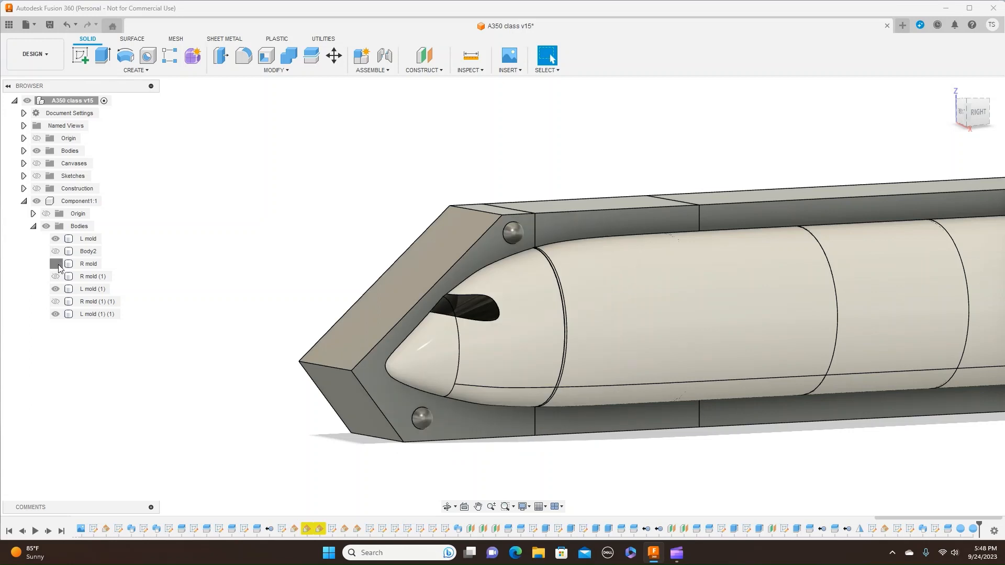
click(58, 264)
click(58, 265)
click(58, 265)
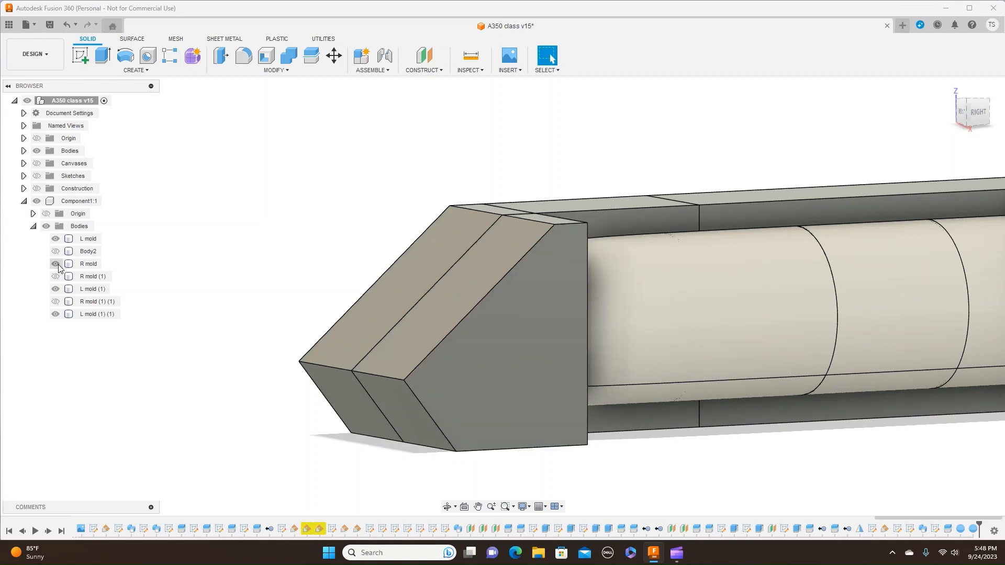
- Combine with the Cut operation, using the R mold as target and the L mold as tool, with New Component and Keep Tools enabled
click(290, 72)
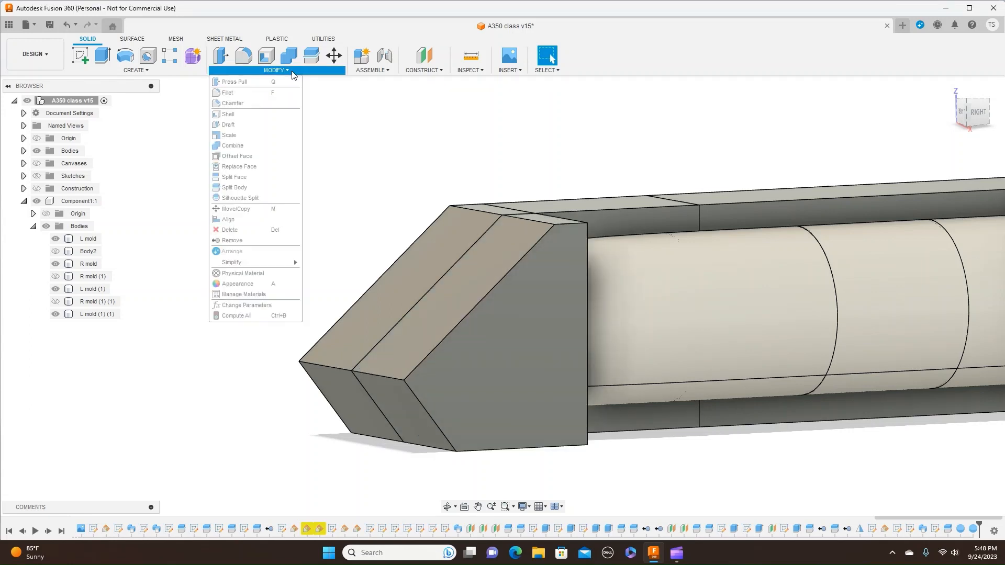
click(269, 150)
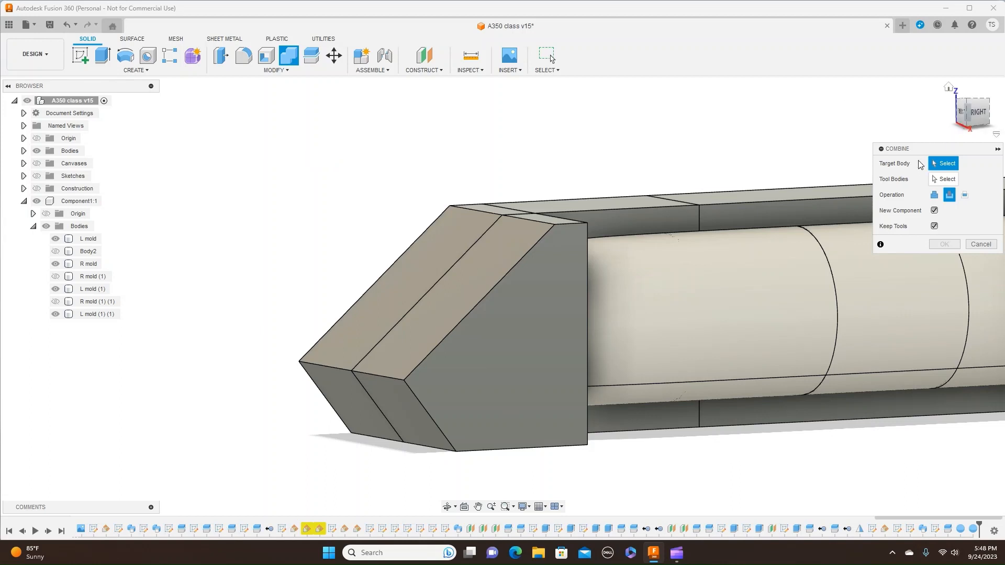
click(493, 309)
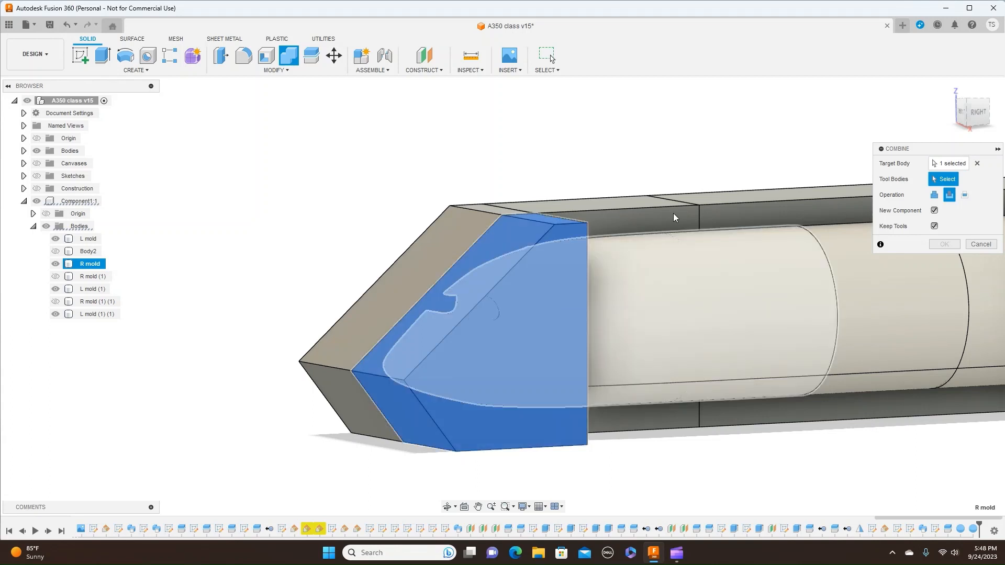
click(429, 249)
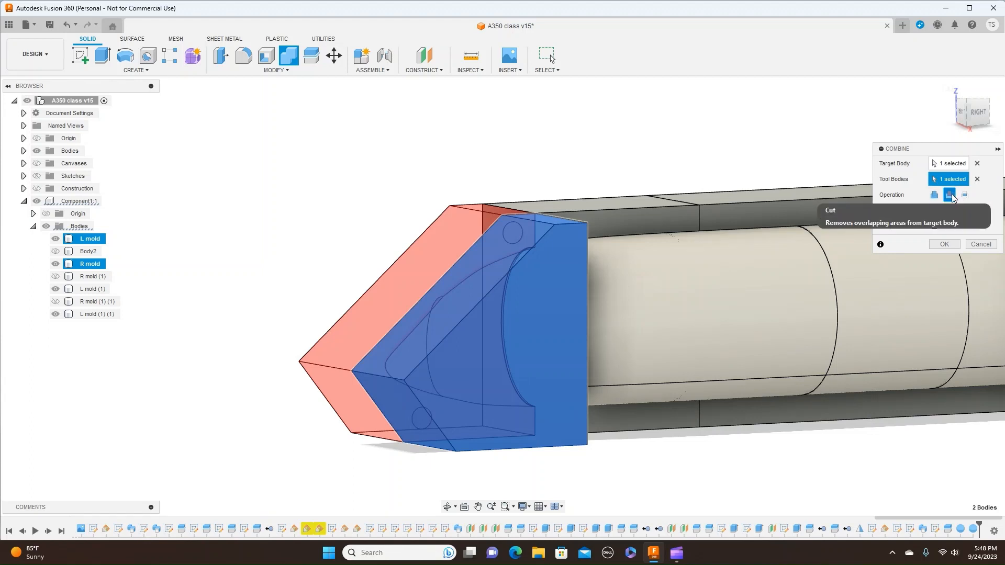
click(944, 244)
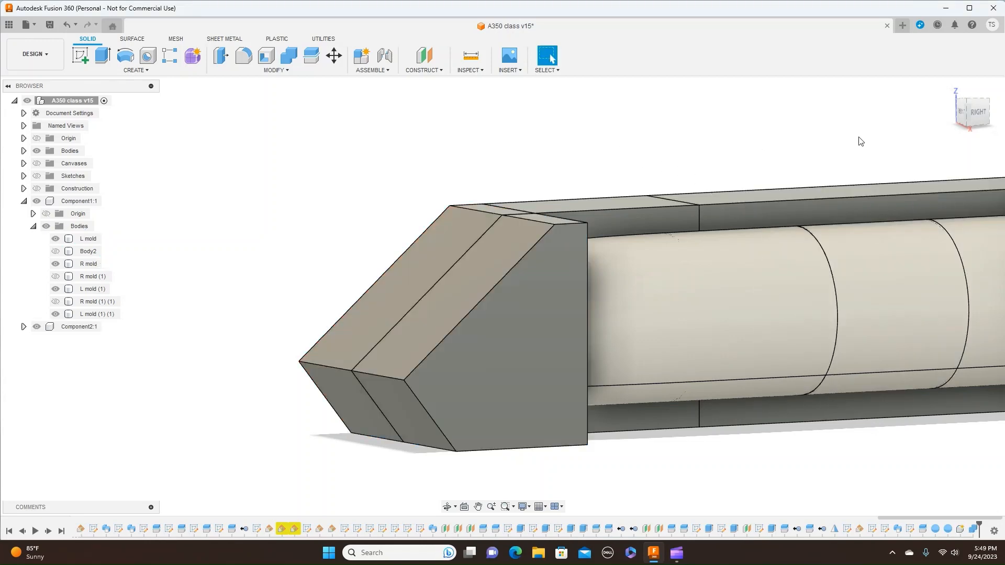
- Hide the L mold nose piece and view the right mold's parting face from the front left
drag(986, 115, 999, 118)
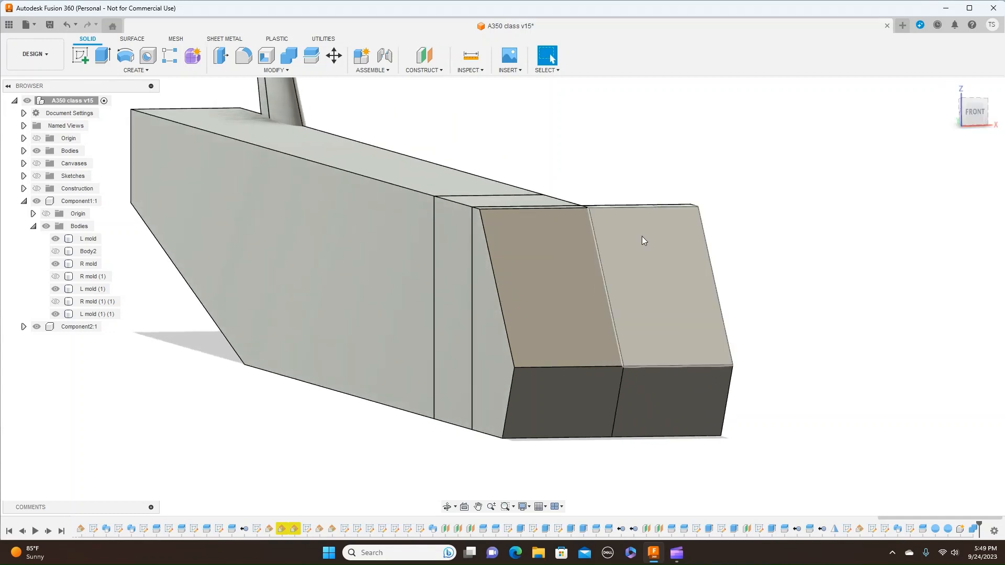
click(56, 238)
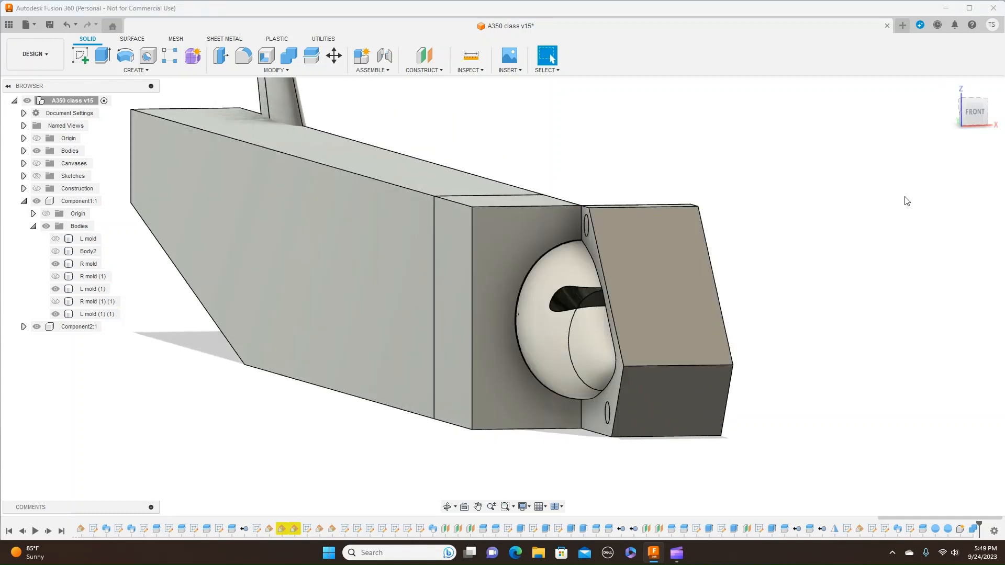
drag(964, 112, 984, 116)
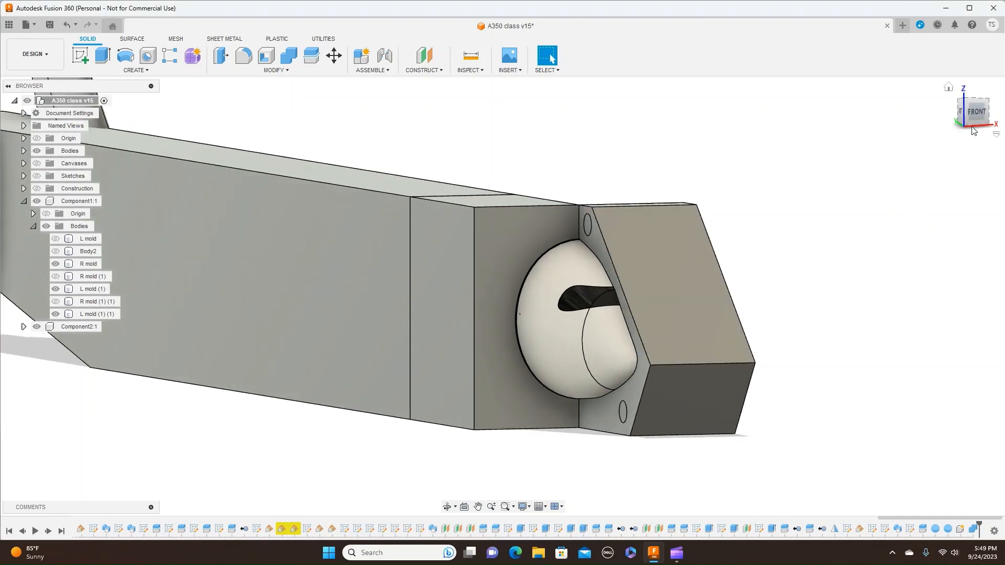
drag(970, 116, 977, 117)
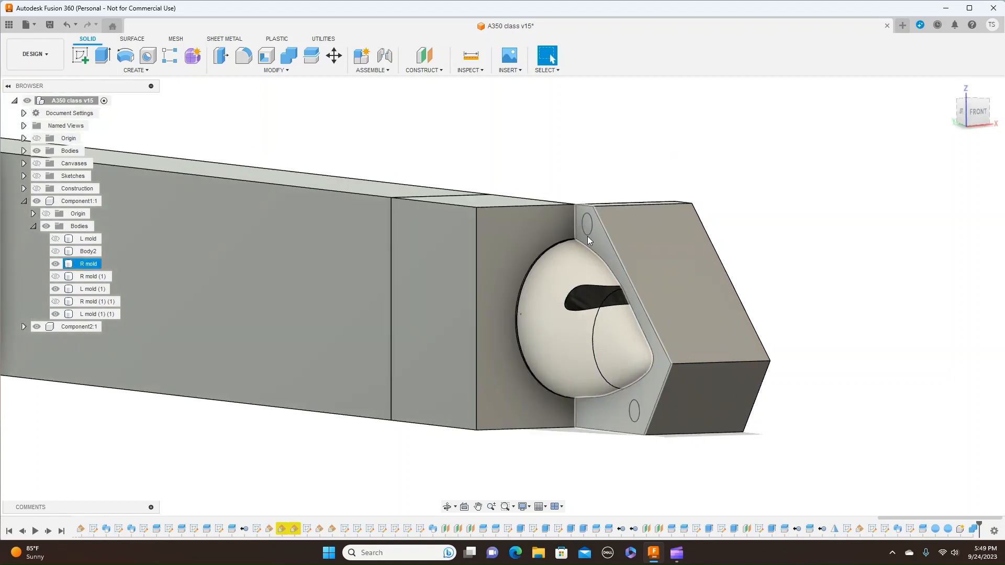
- Hide the original R mold and examine the two spherical sockets in the new cut component's parting face
click(117, 317)
click(55, 263)
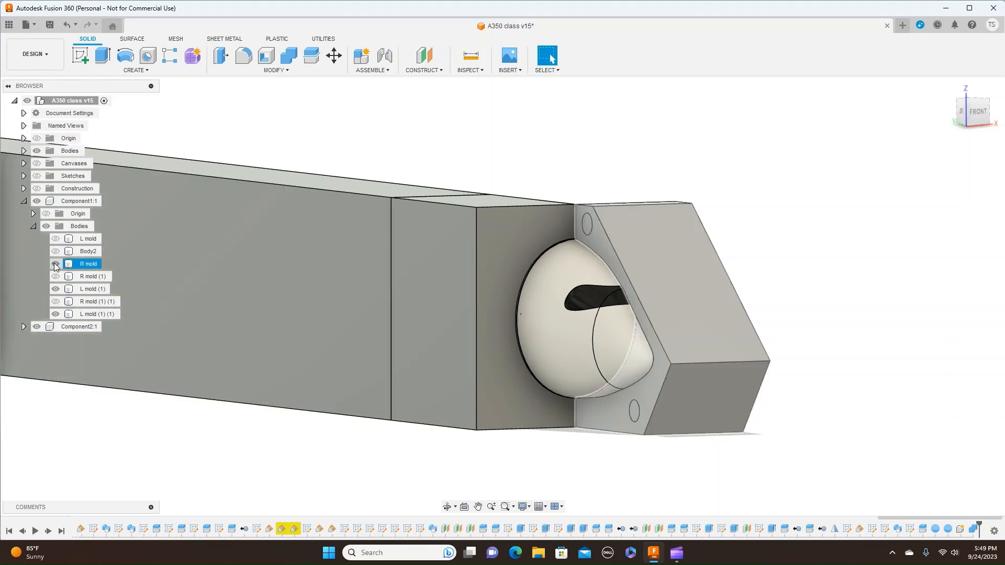
click(54, 263)
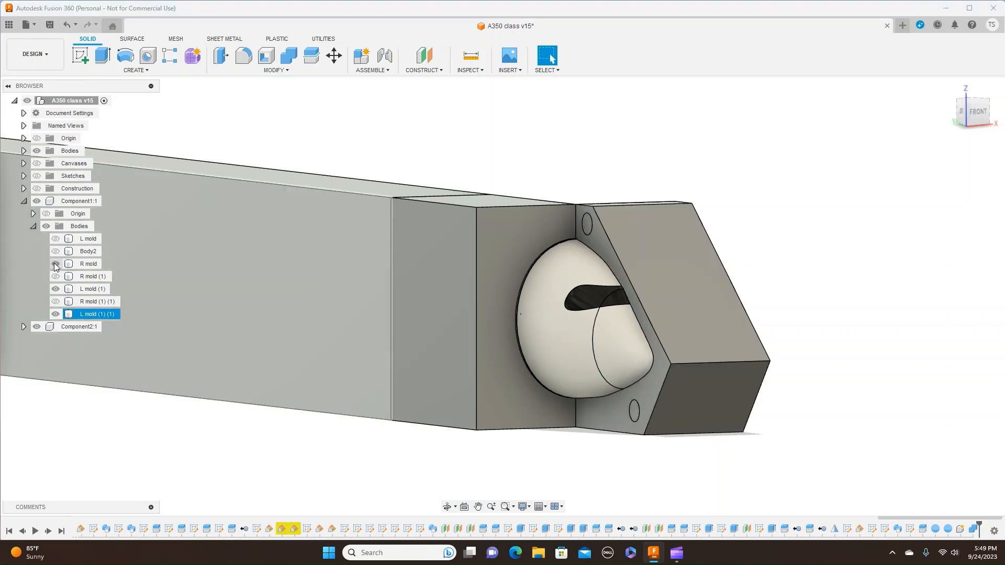
click(54, 263)
click(937, 330)
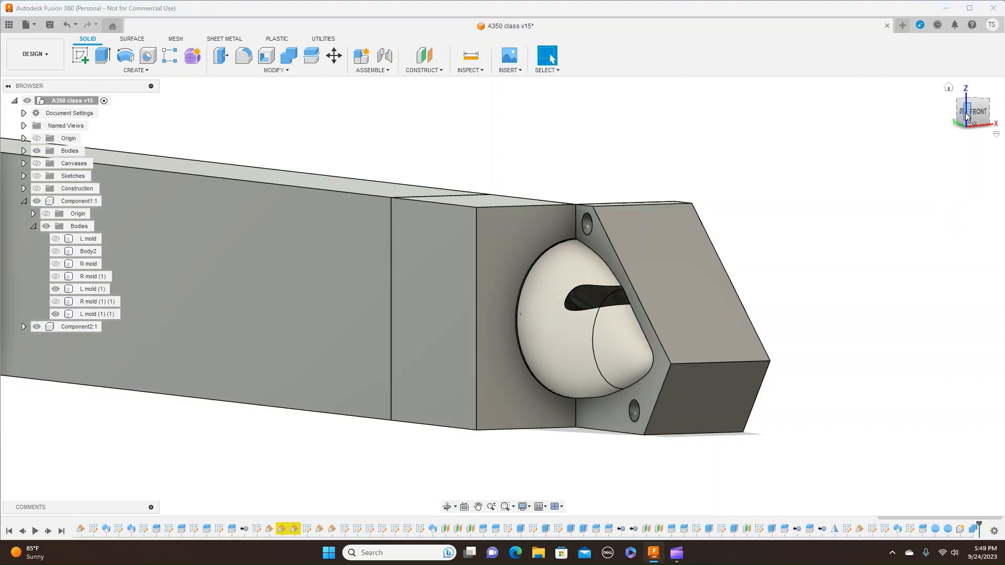
mouse_move(970, 117)
mouse_down()
mouse_move(995, 119)
mouse_move(945, 126)
mouse_move(980, 115)
mouse_move(970, 123)
mouse_up()
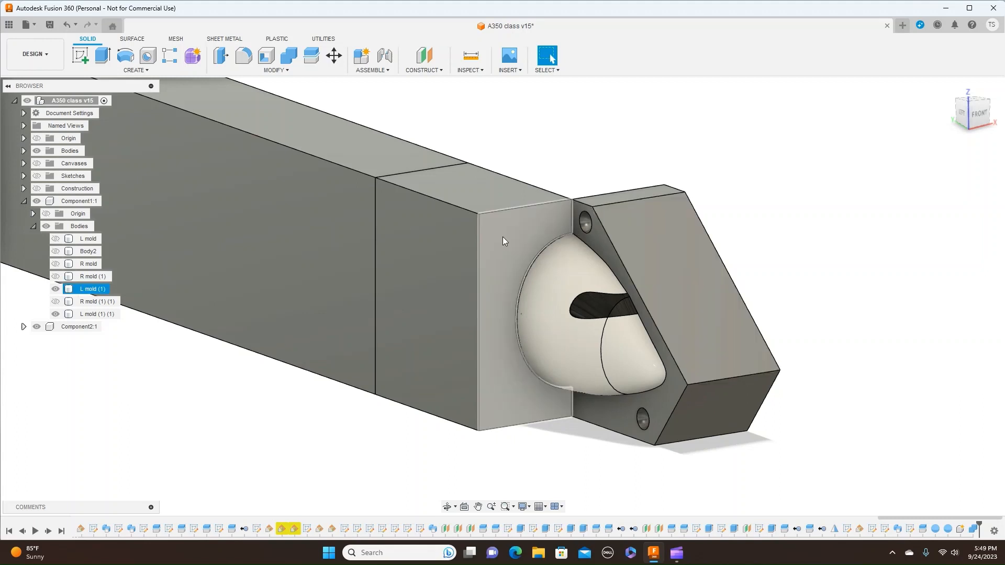
mouse_move(980, 111)
mouse_down()
mouse_move(1001, 111)
mouse_move(997, 134)
mouse_up()
click(977, 116)
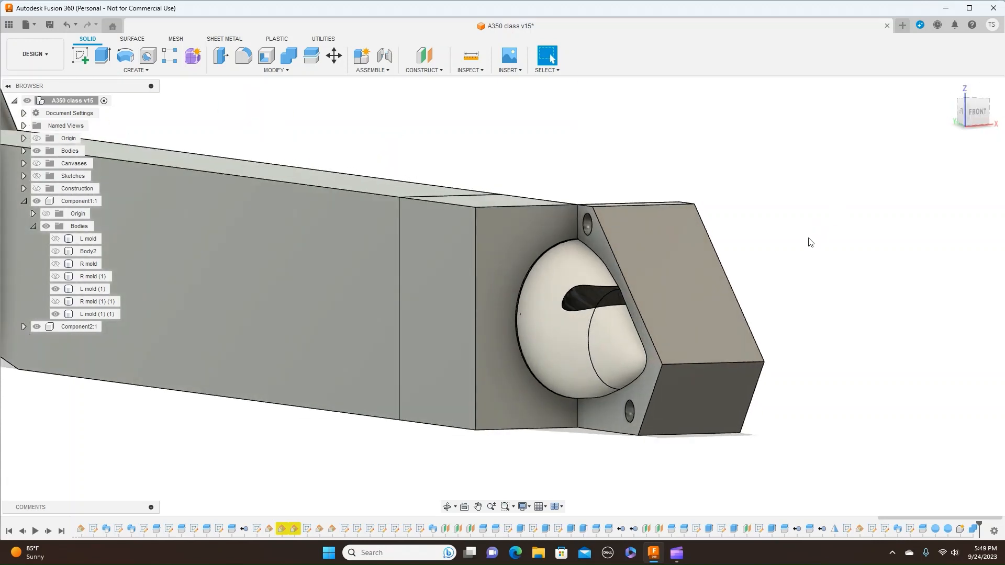
scroll(809, 242, down, 1)
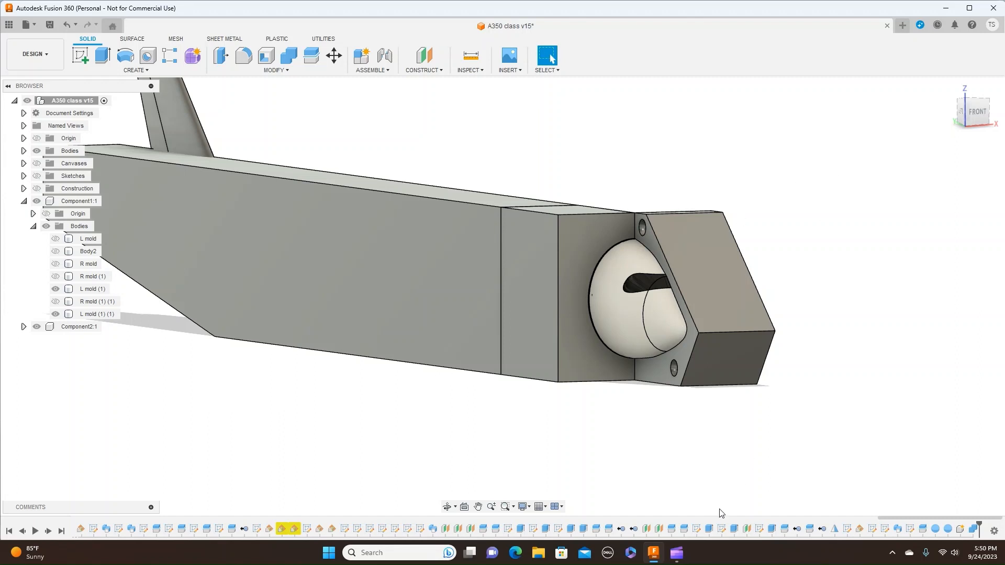
- Switch to Microsoft Clipchamp, hide the screen-sharing notice, and return to Fusion 360
mouse_move(683, 559)
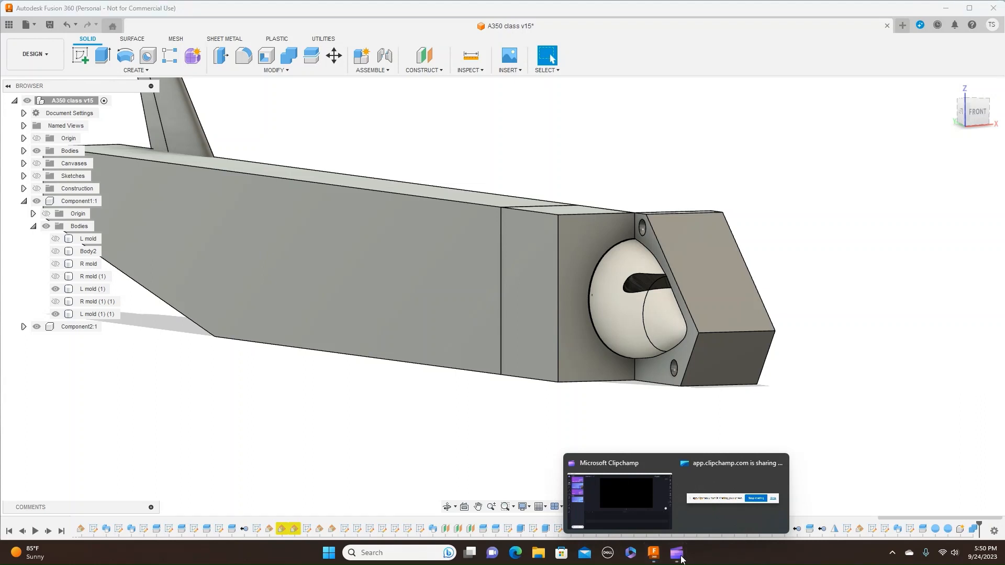
click(641, 518)
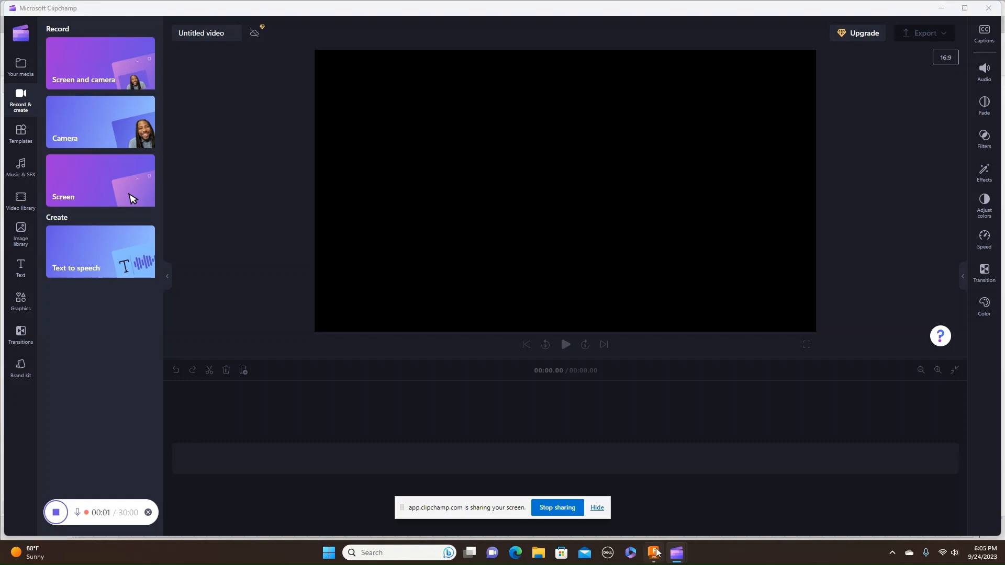
click(597, 508)
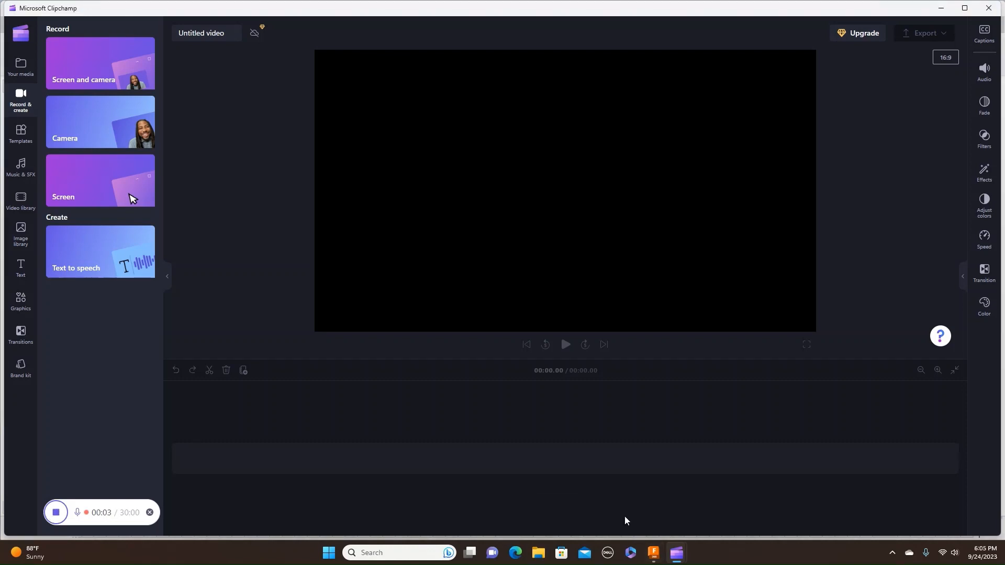
click(655, 552)
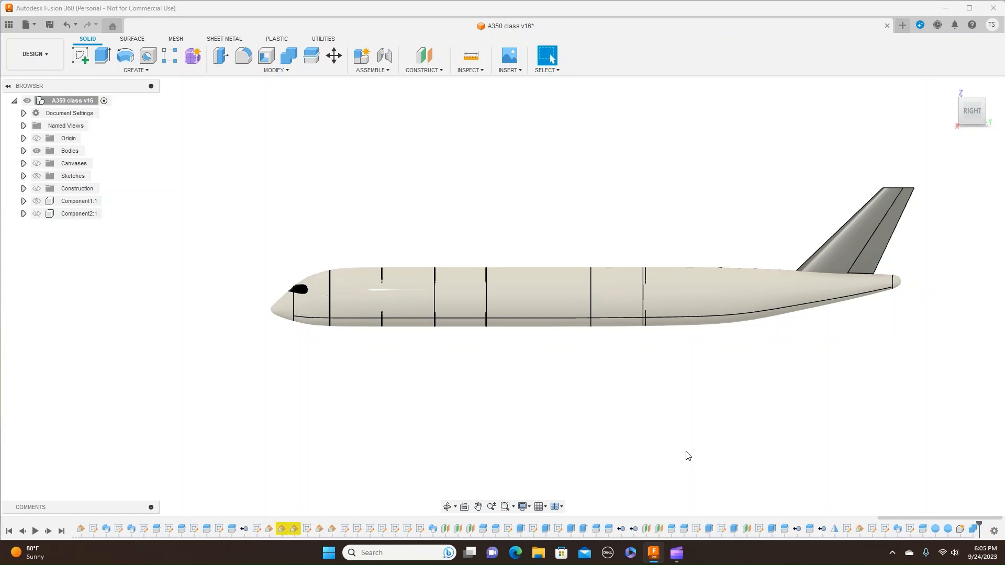
- Hide the rear fuselage section, mid body (1) (1) (1) (1), and the Vertical stab body to isolate the rudder
scroll(765, 380, up, 1)
middle_drag(801, 359, 668, 389)
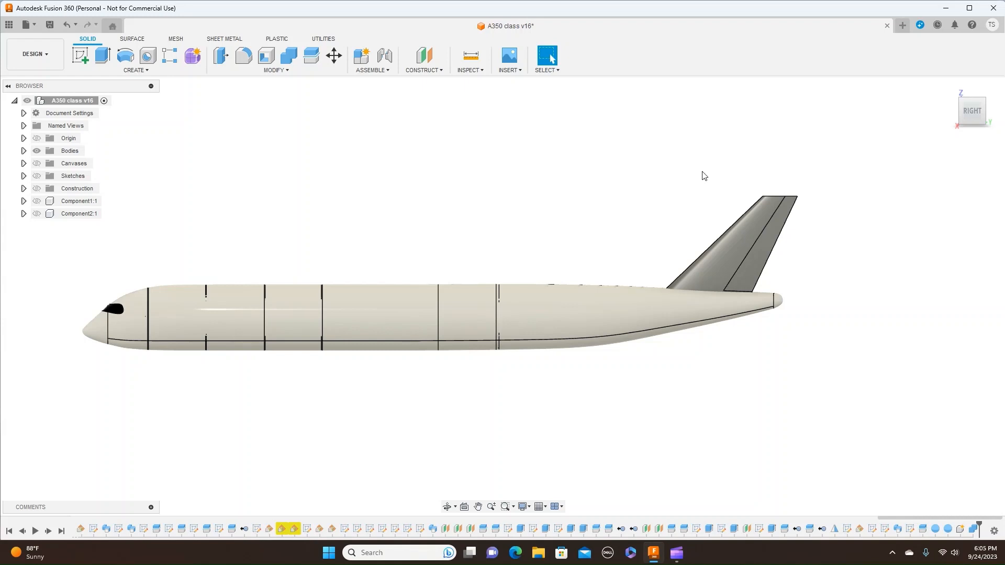
click(962, 112)
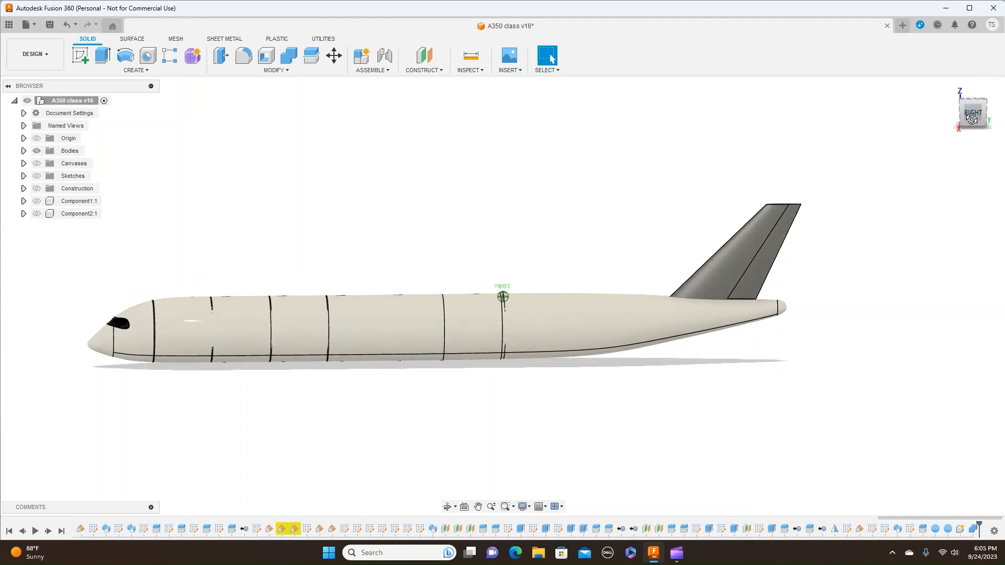
scroll(871, 283, up, 4)
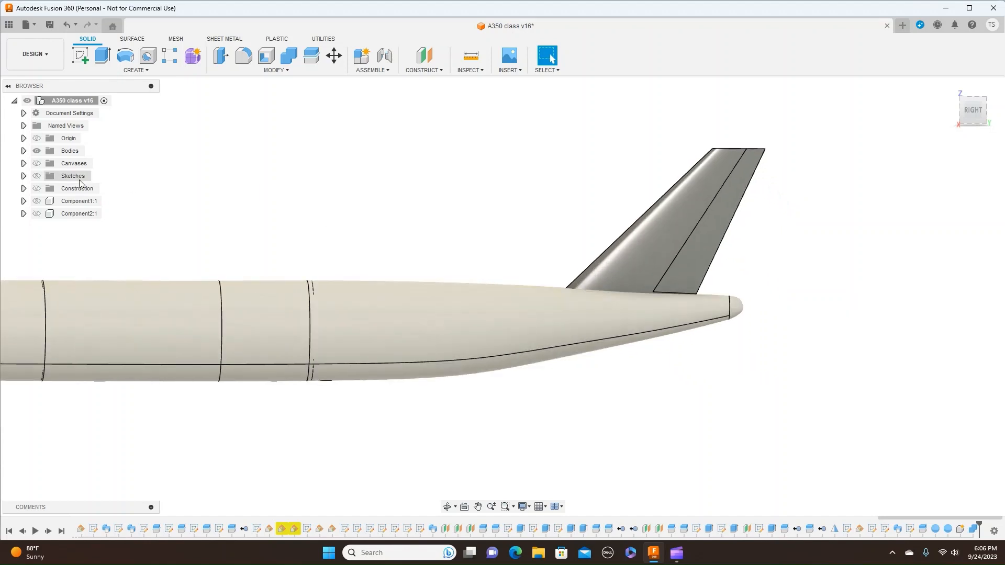
click(24, 151)
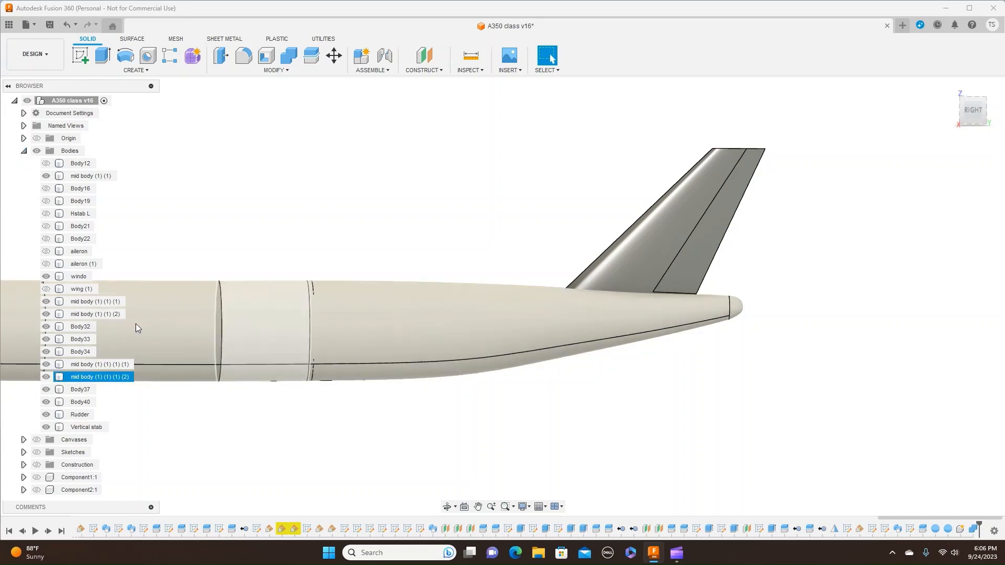
click(46, 364)
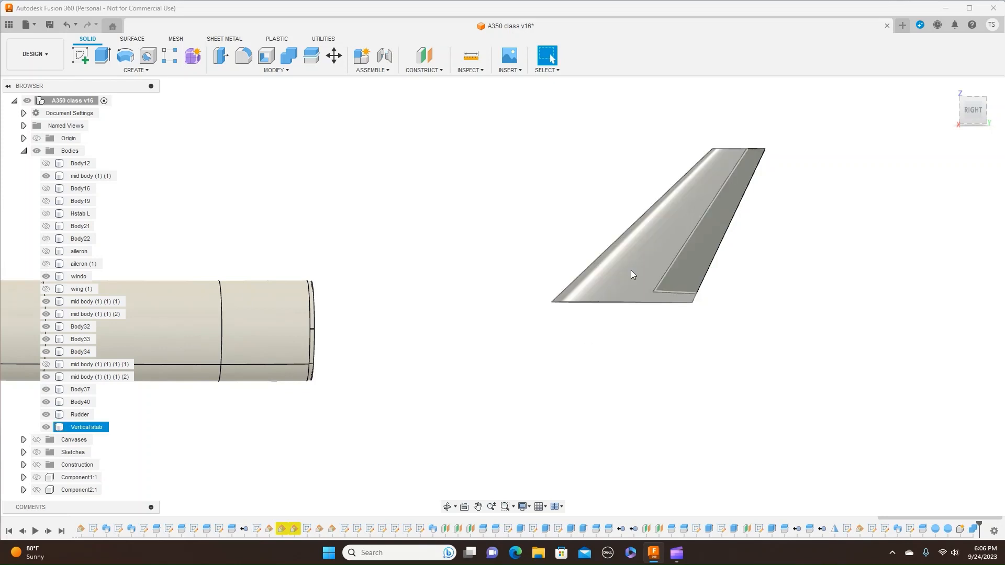
click(46, 427)
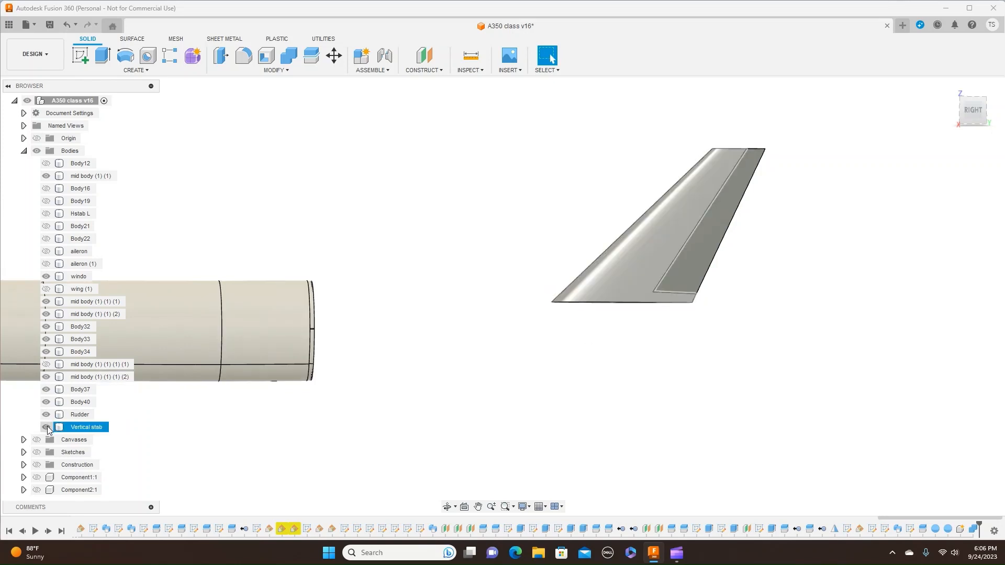
- Examine the rudder's thickness and its leading face from the front view
drag(962, 103, 987, 114)
click(966, 114)
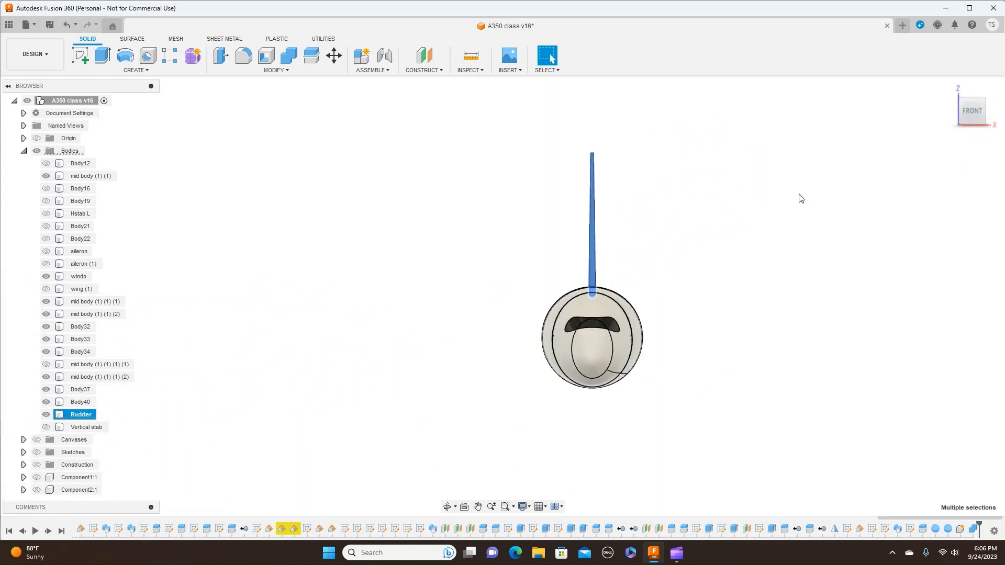
click(672, 234)
scroll(698, 218, up, 5)
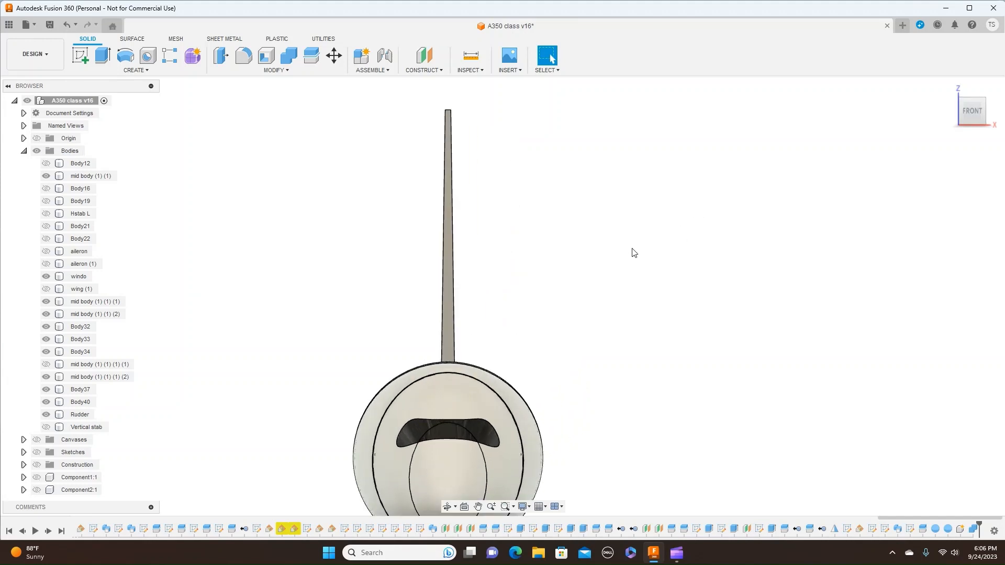
scroll(654, 240, up, 1)
scroll(701, 251, up, 2)
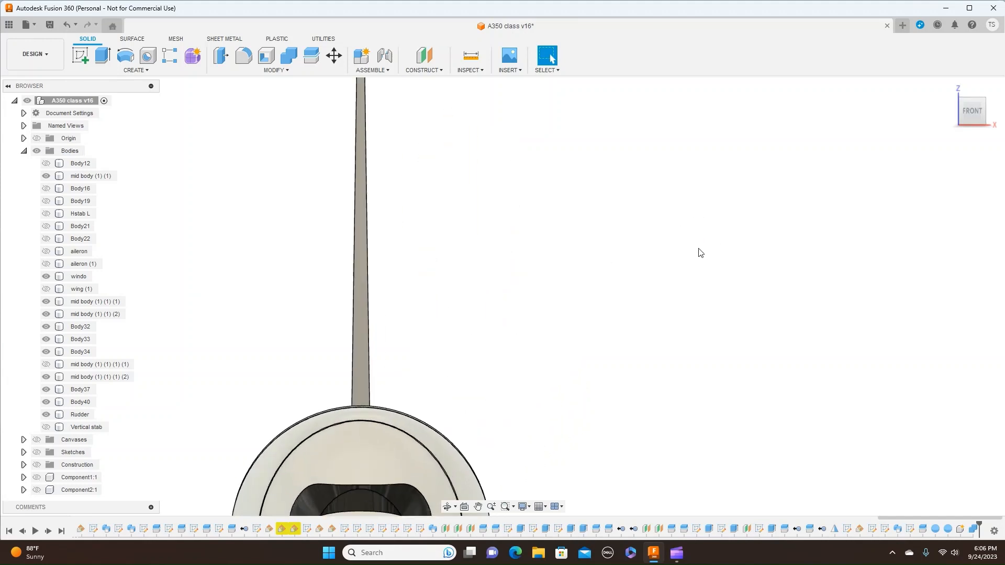
middle_drag(622, 259, 777, 242)
scroll(775, 241, up, 1)
scroll(759, 270, down, 2)
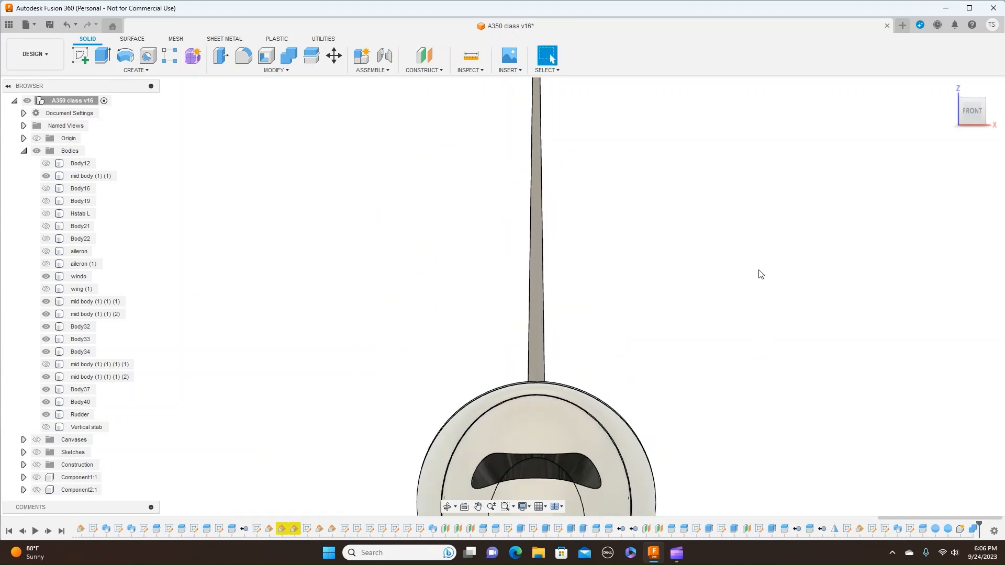
- Inspect the front face of the rudder and its +X side edge down to the fuselage
scroll(779, 249, down, 2)
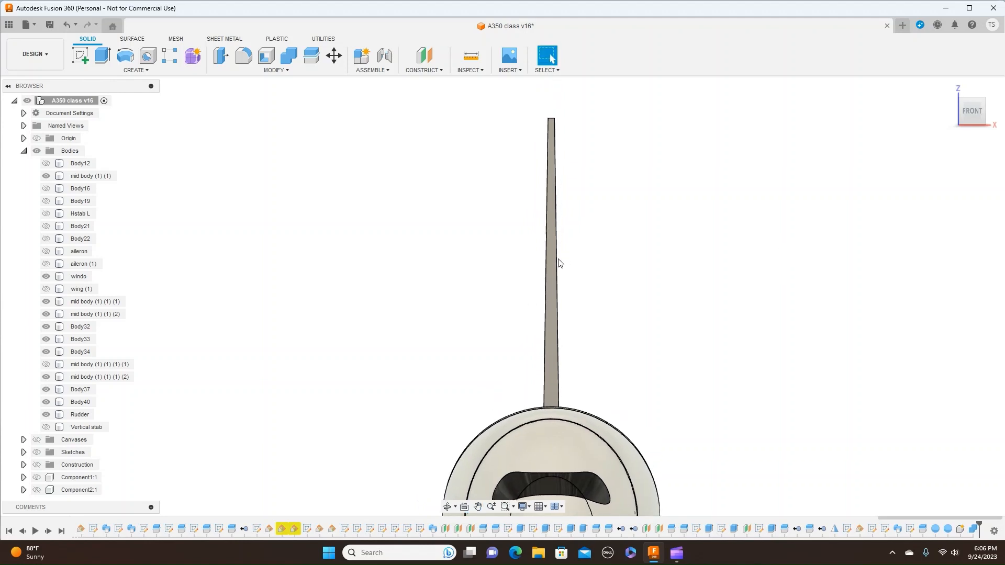
click(551, 272)
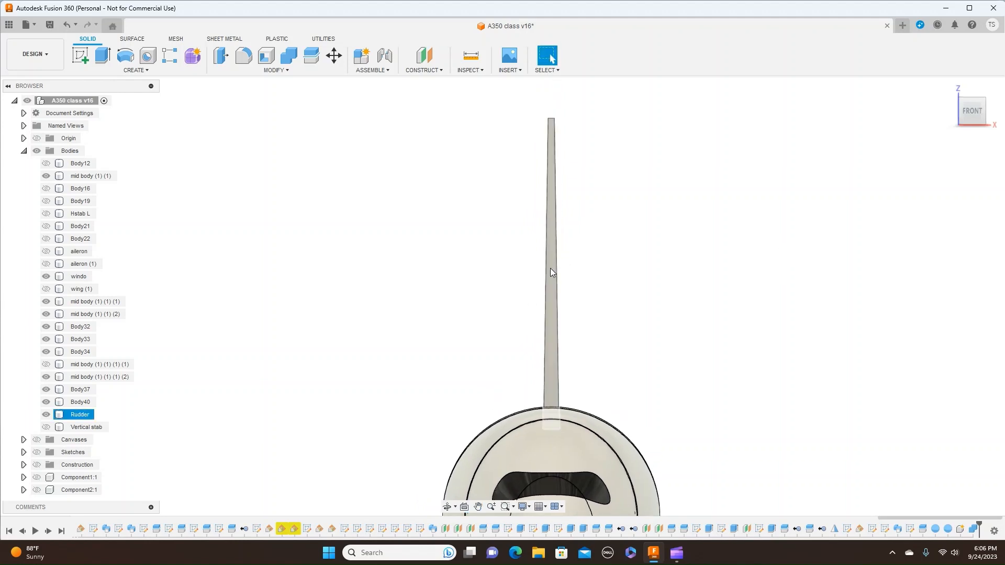
click(555, 301)
click(556, 129)
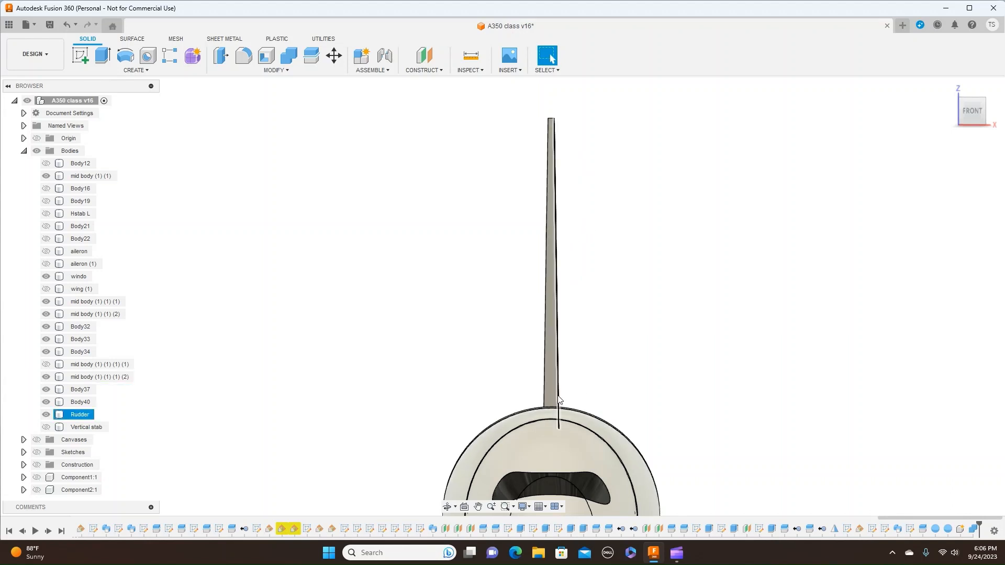
click(565, 284)
scroll(745, 343, up, 4)
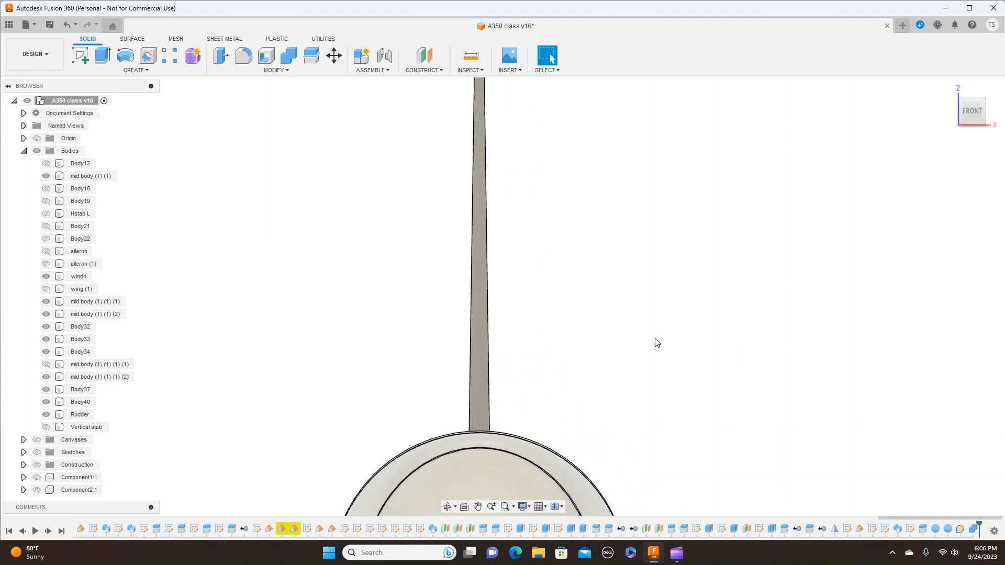
middle_drag(653, 267, 725, 307)
scroll(725, 306, down, 1)
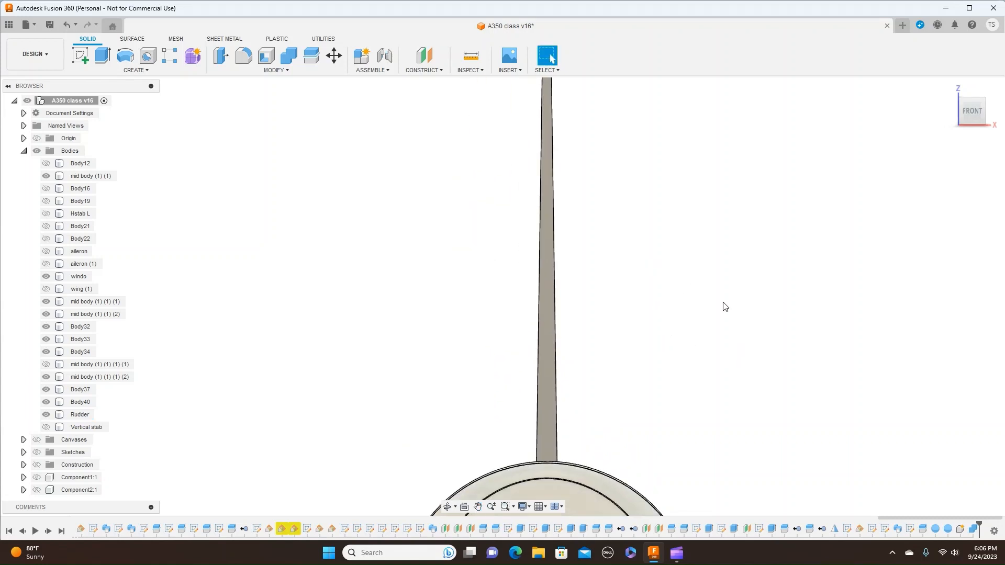
- Start a sketch on the rudder's leading face and bring that face into close front view
click(83, 57)
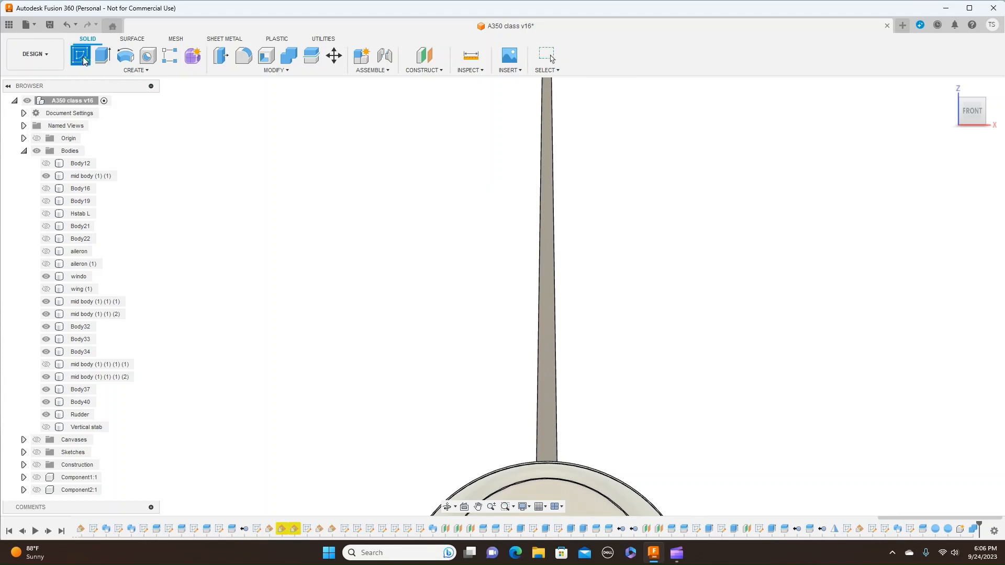
click(554, 233)
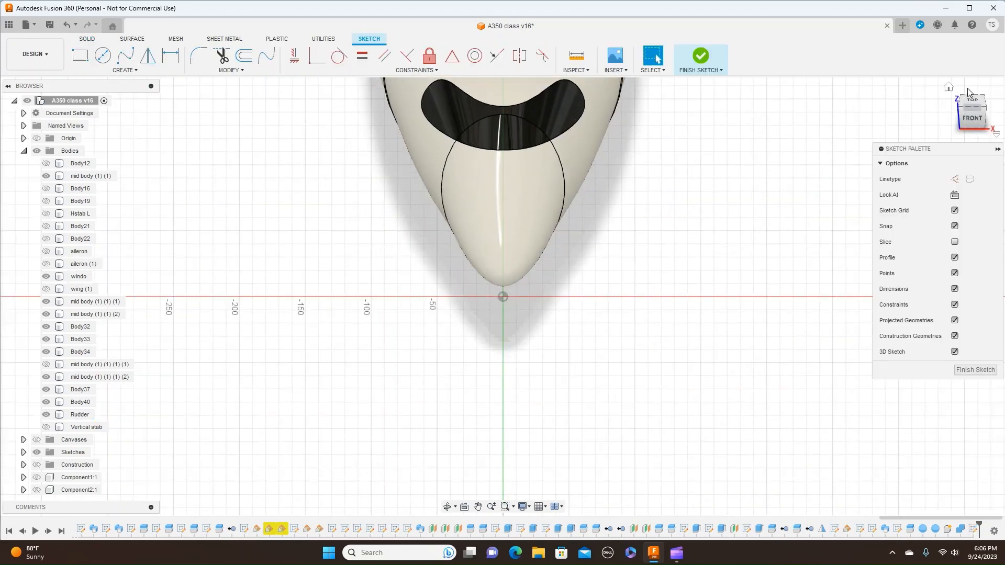
click(971, 119)
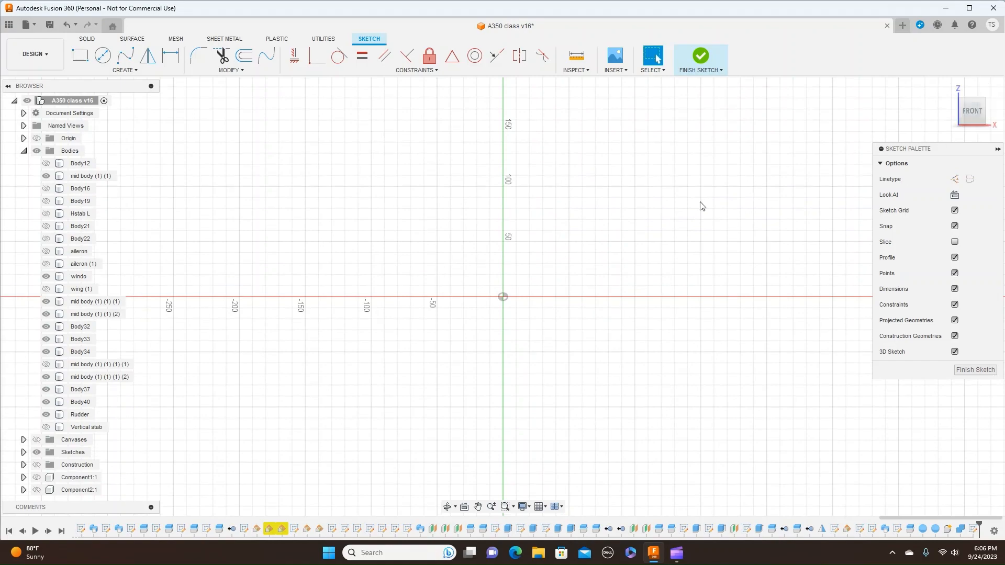
middle_drag(646, 159, 639, 484)
middle_drag(690, 134, 683, 376)
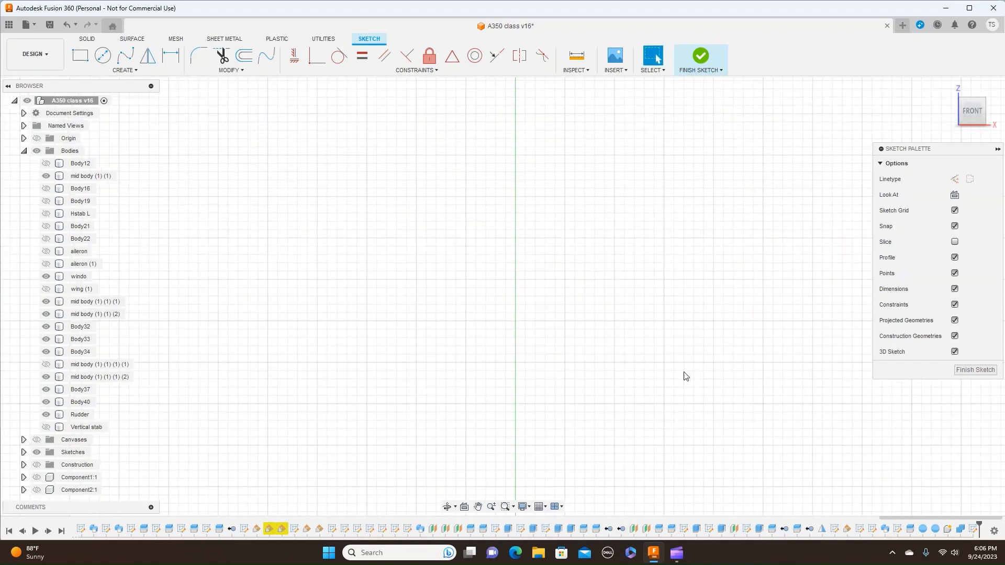
scroll(689, 368, down, 4)
middle_drag(774, 204, 718, 370)
scroll(684, 325, up, 5)
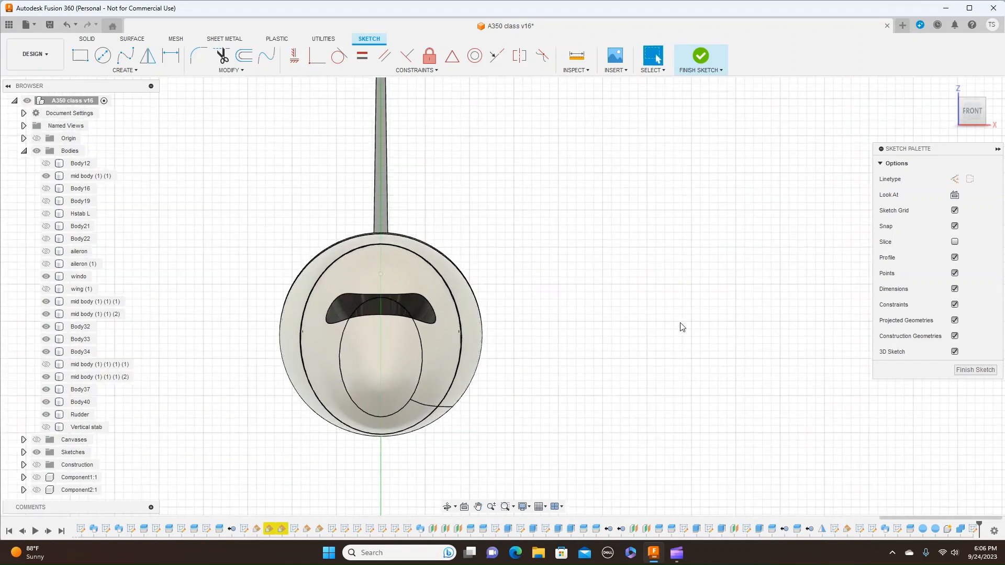
middle_drag(667, 326, 685, 320)
scroll(684, 313, up, 2)
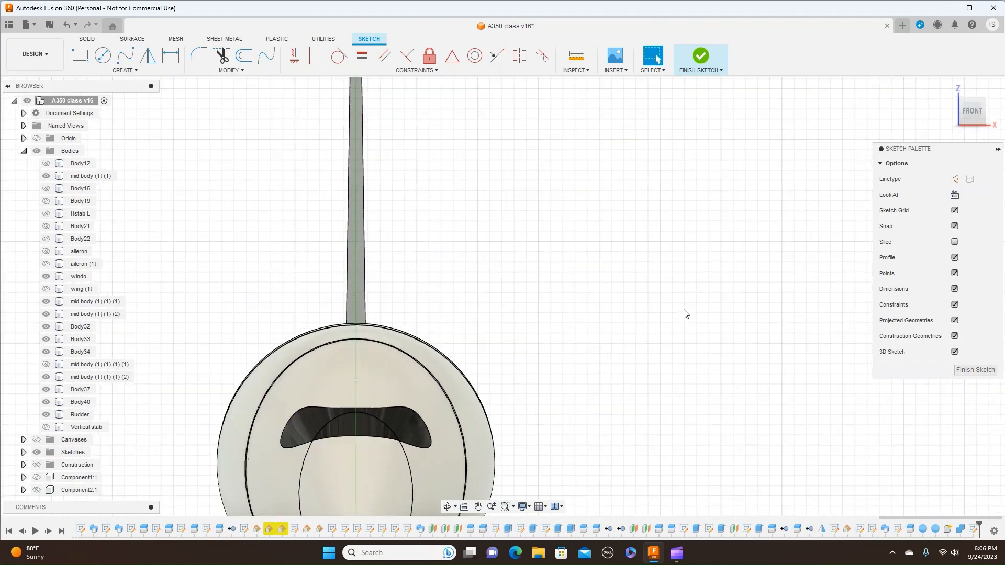
middle_drag(603, 241, 701, 317)
scroll(702, 315, up, 2)
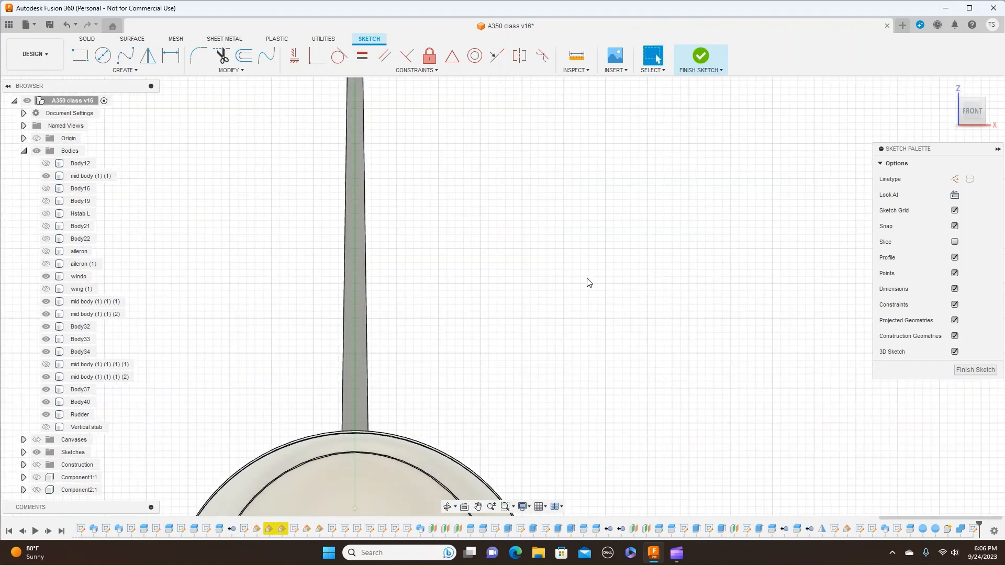
scroll(544, 287, up, 2)
middle_drag(516, 289, 752, 260)
scroll(752, 261, up, 1)
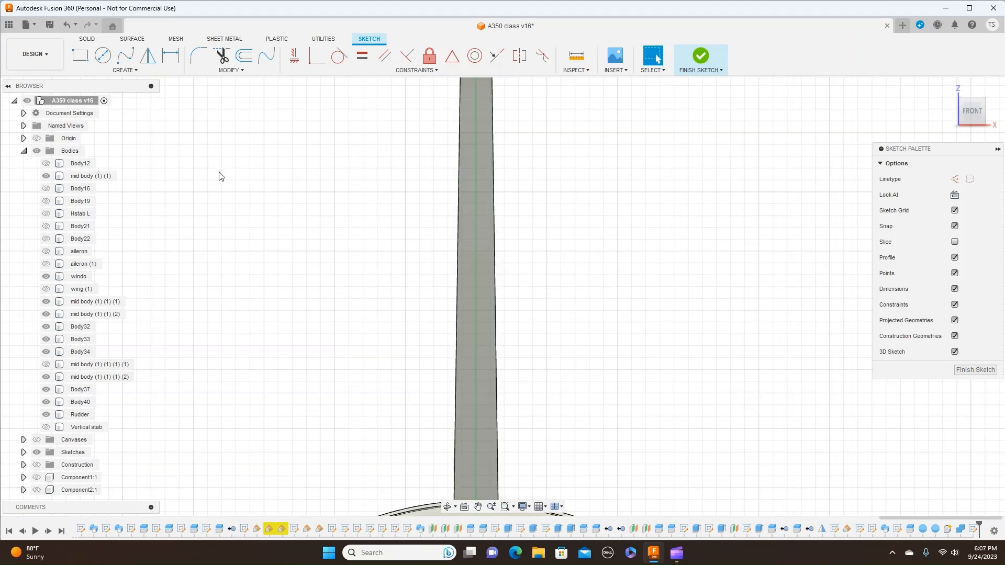
- Draw a closed upright rectangle of lines, 2 mm wide and 15 mm high, just inside the +X edge of the rudder's leading face
click(138, 70)
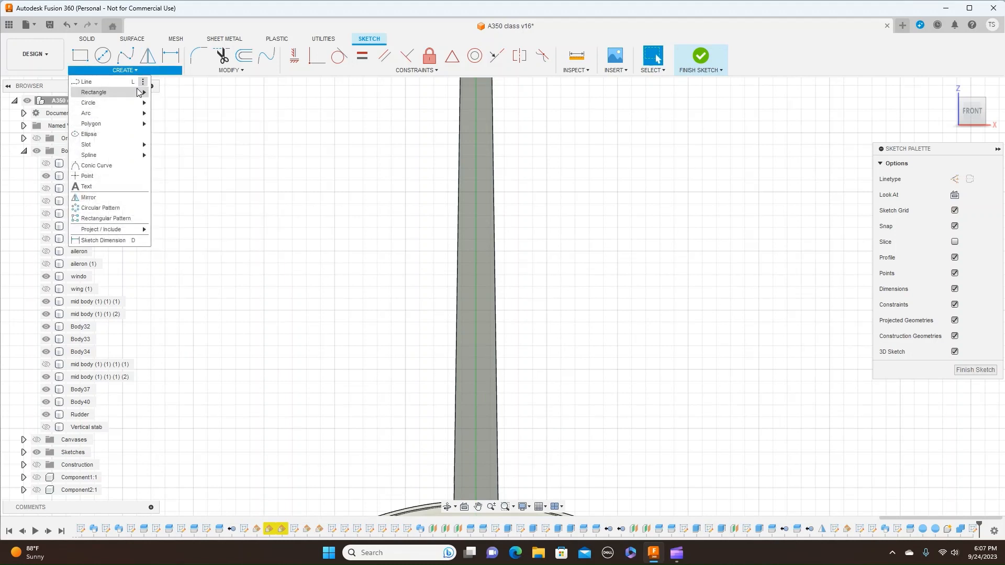
mouse_move(139, 93)
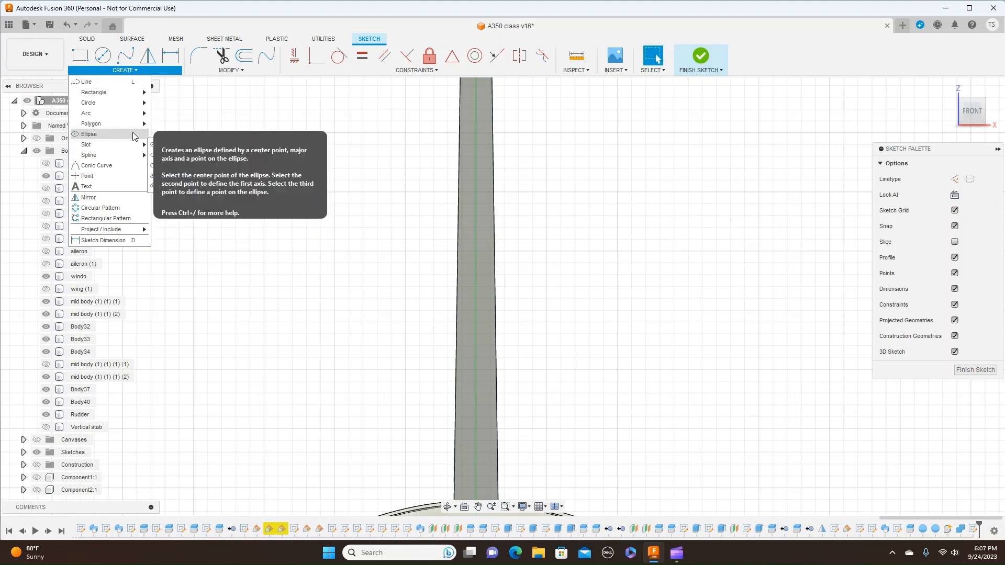
click(120, 84)
scroll(482, 315, up, 2)
scroll(482, 315, up, 4)
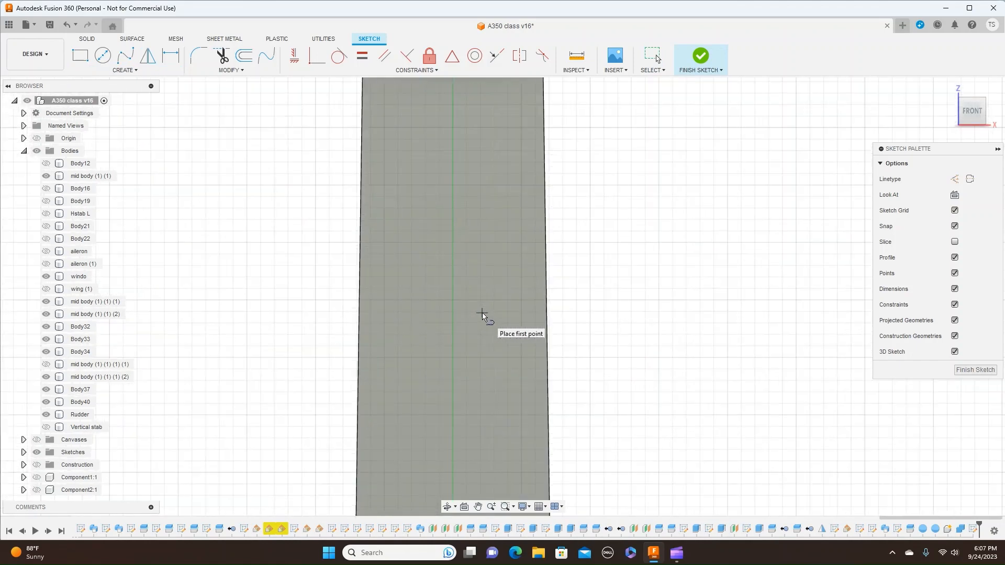
click(534, 242)
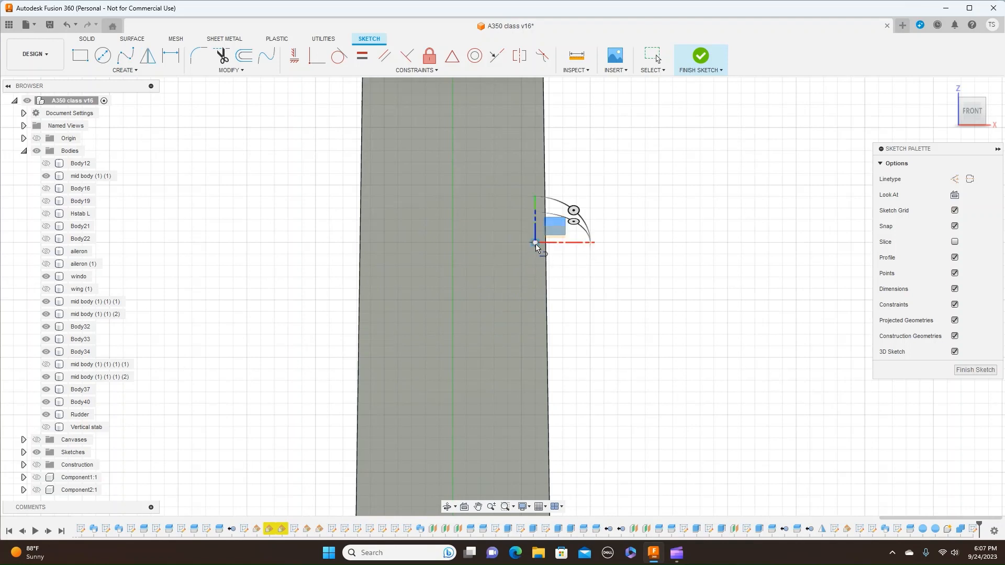
click(508, 243)
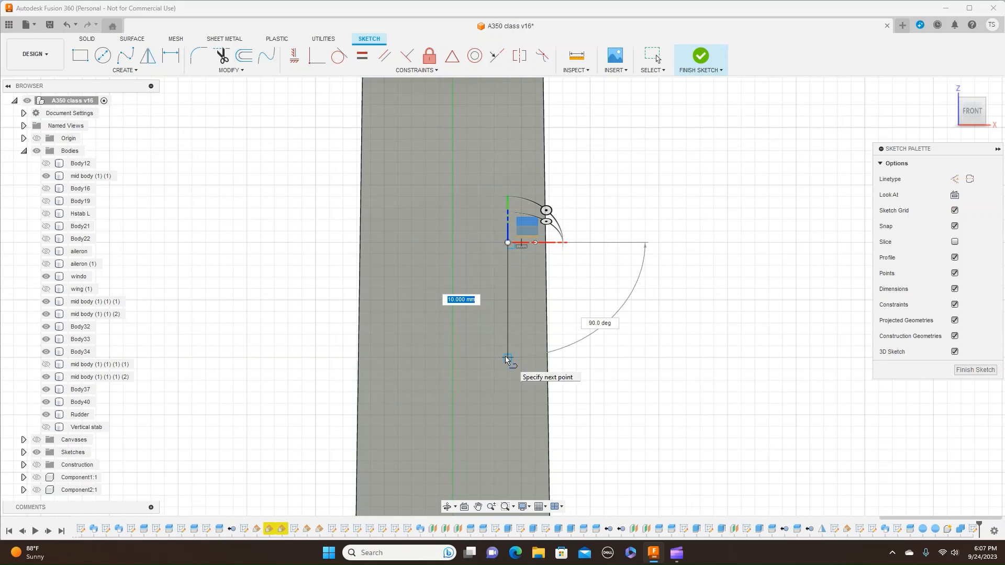
click(507, 415)
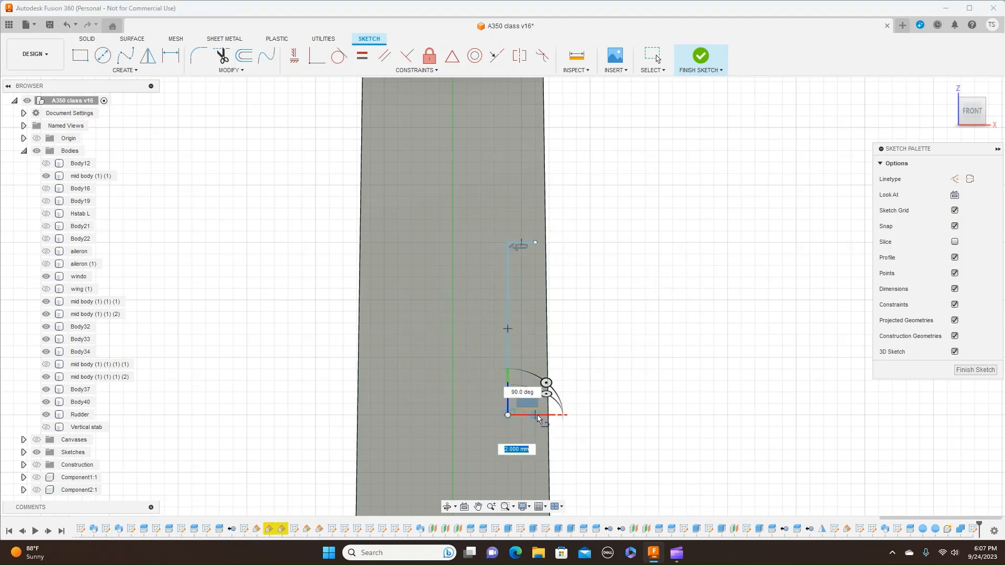
click(535, 415)
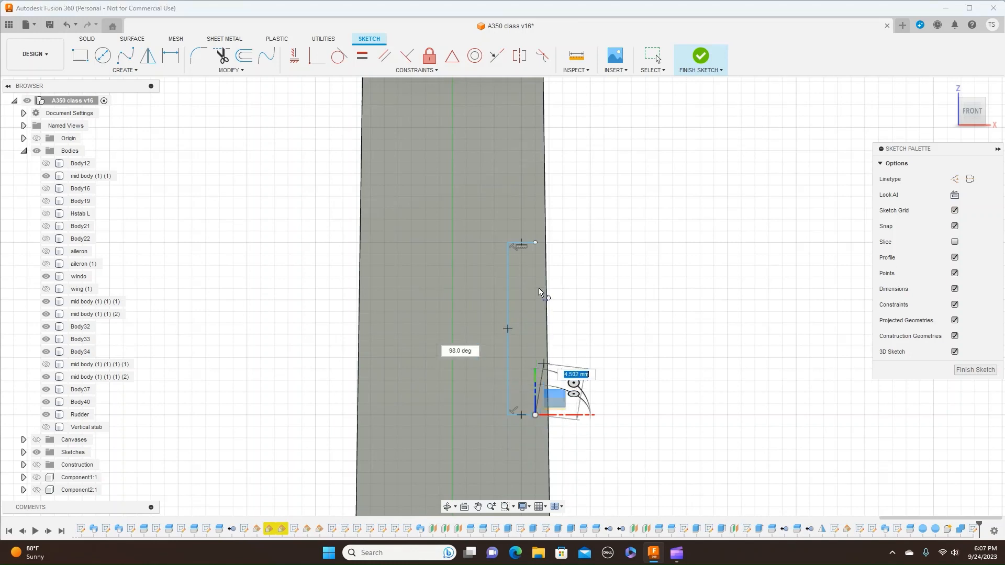
click(536, 244)
right_click(535, 245)
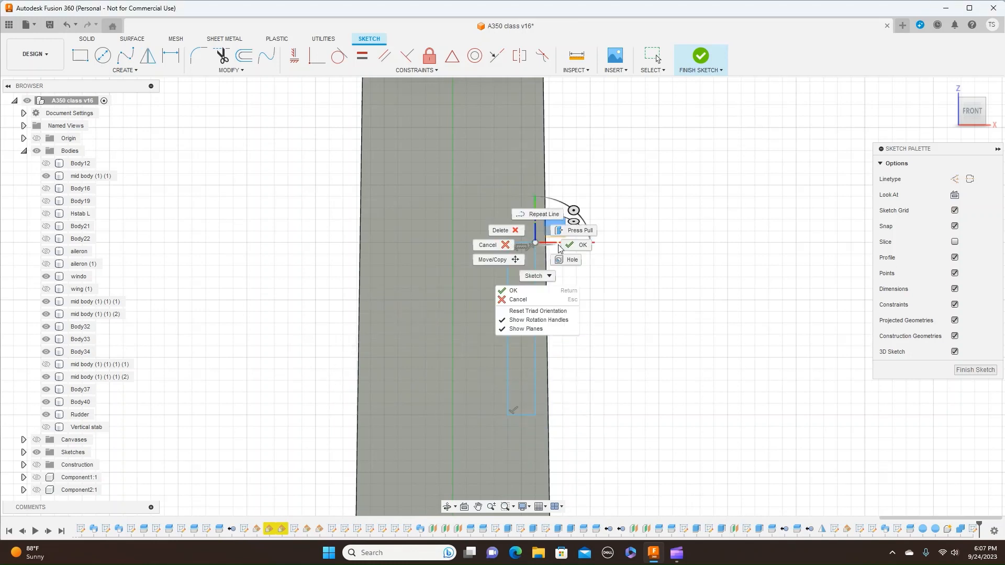
click(576, 245)
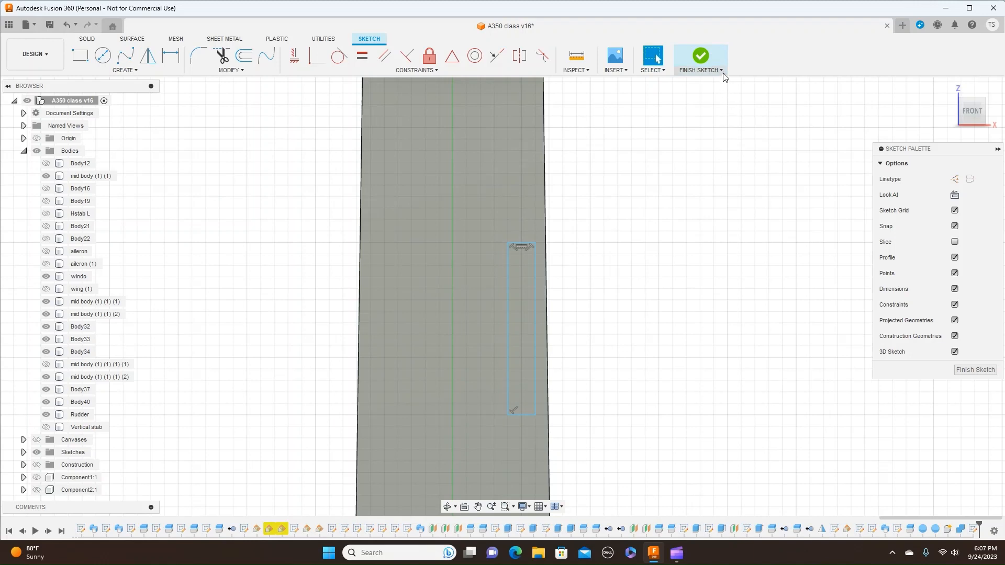
- Finish the sketch, show the design's sketches, and bring the rudder's rectangle into an angled close-up view
click(707, 67)
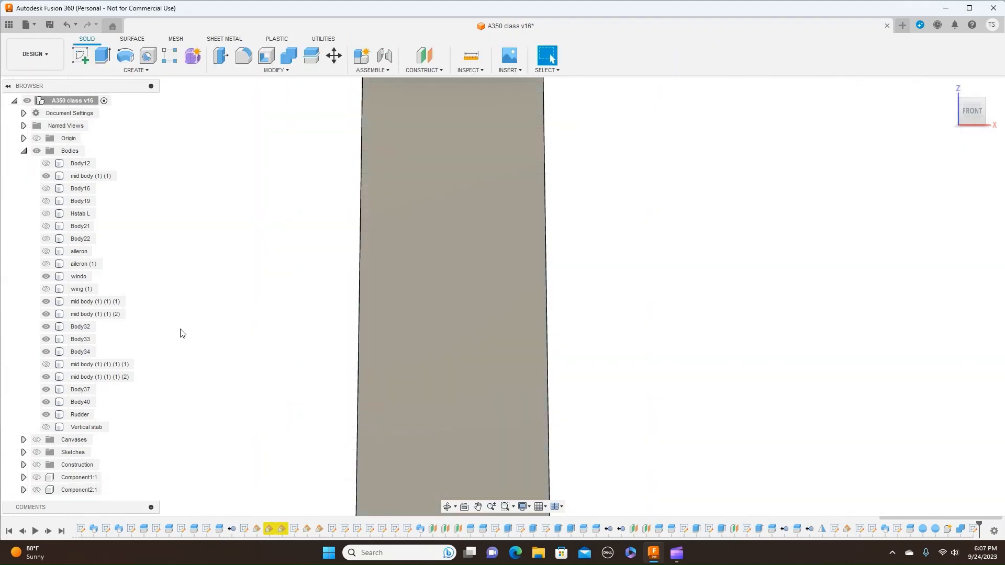
click(37, 452)
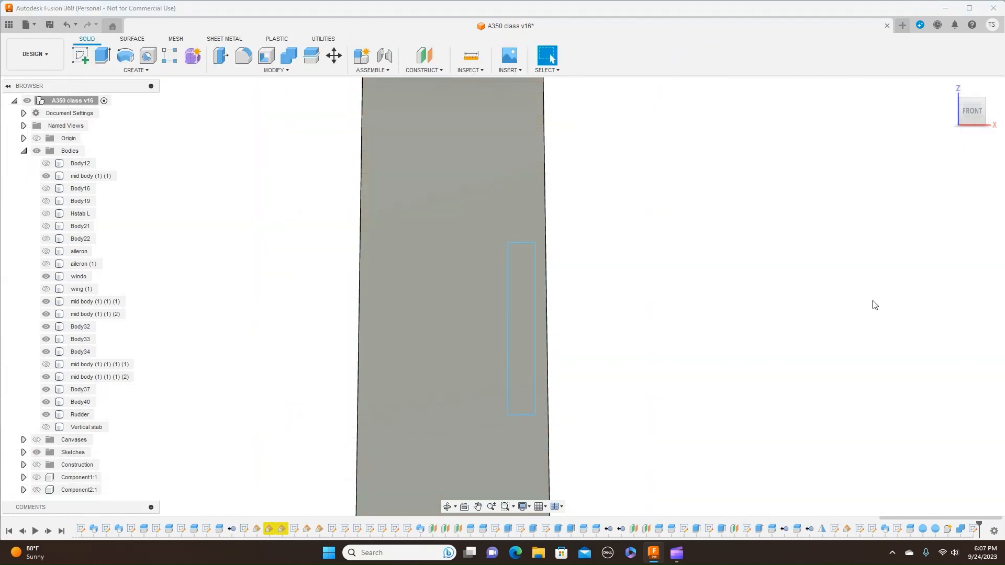
drag(976, 111, 994, 114)
scroll(873, 254, down, 5)
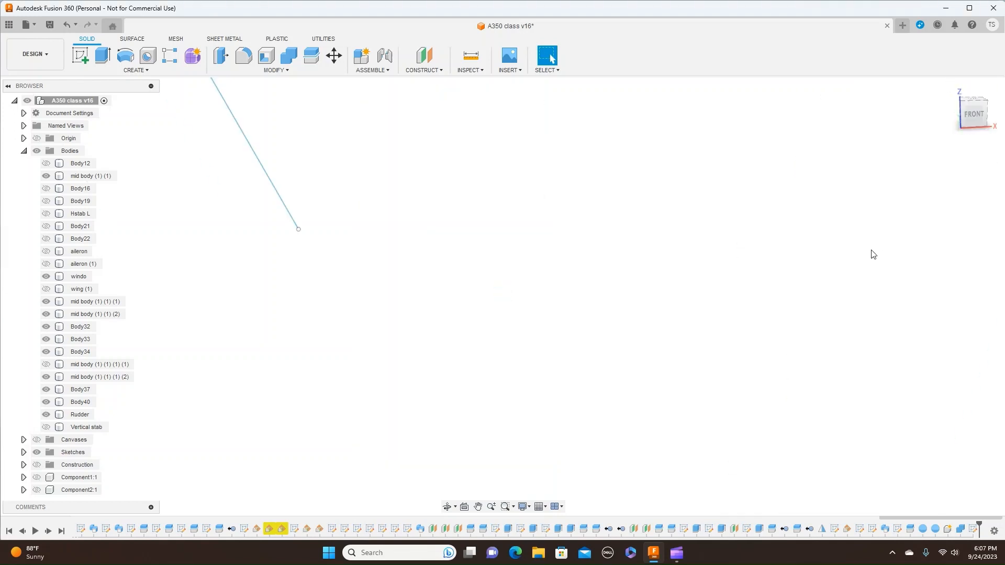
scroll(873, 254, down, 8)
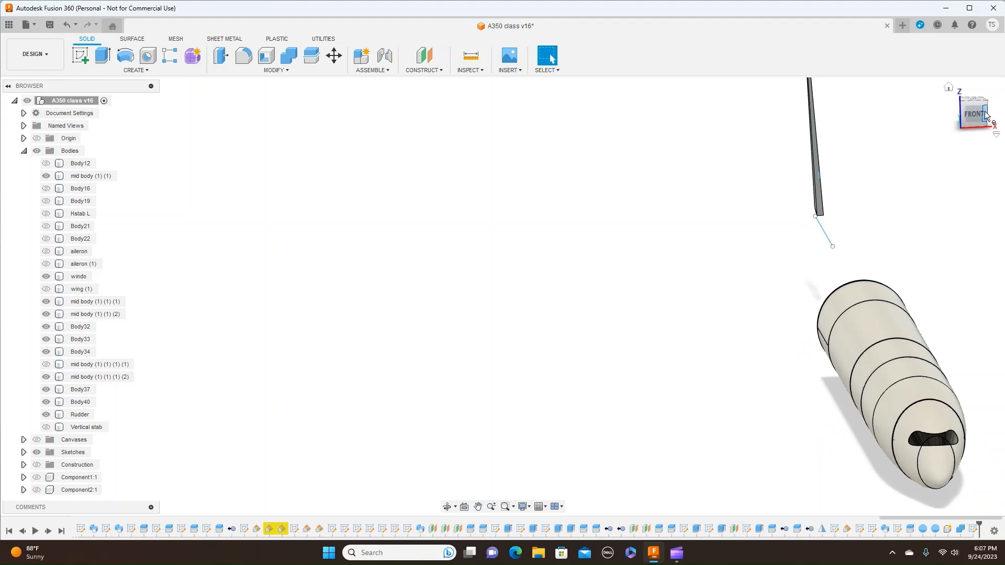
mouse_move(987, 114)
mouse_down()
mouse_move(889, 108)
mouse_move(914, 116)
mouse_up()
middle_drag(937, 169, 548, 151)
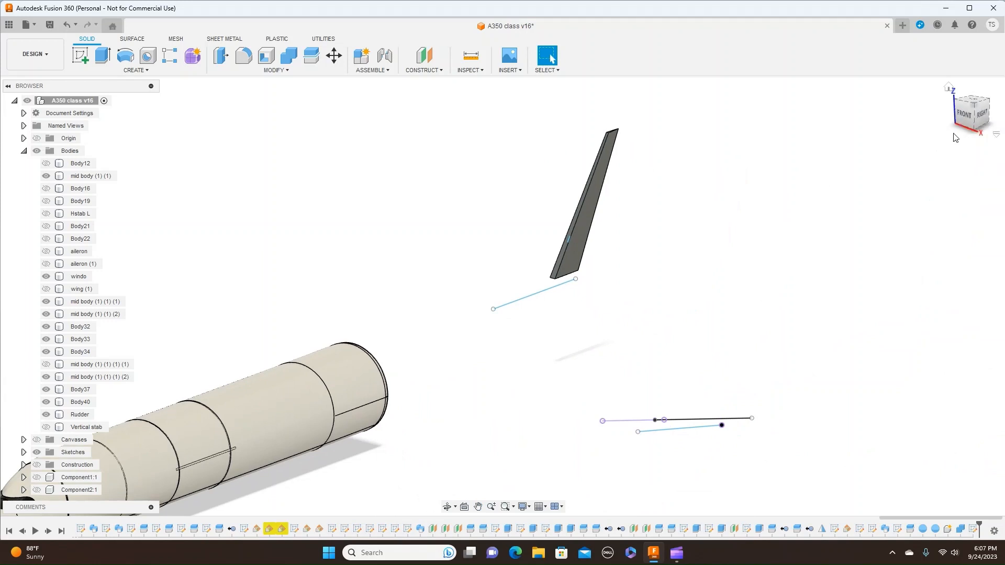
drag(972, 119, 992, 122)
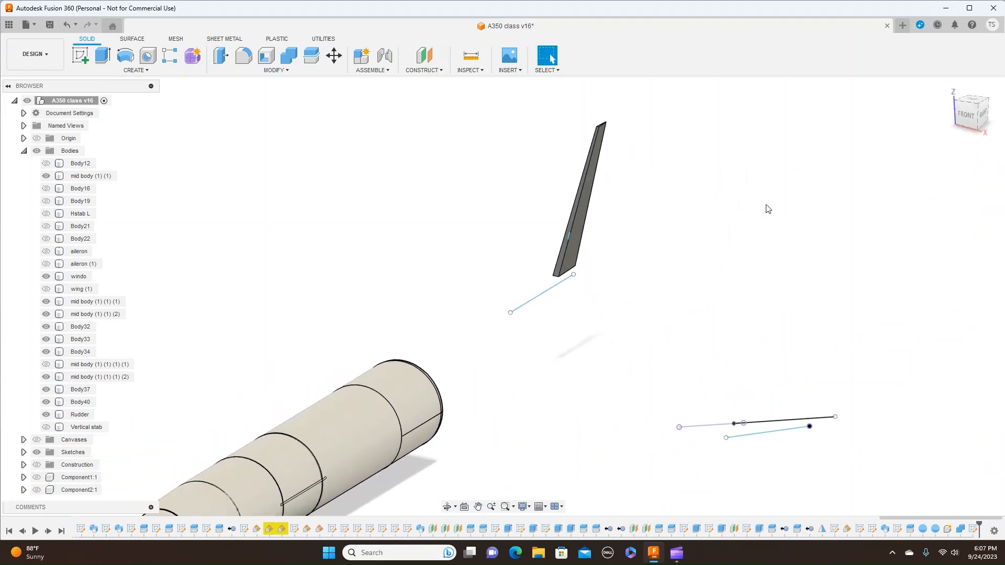
scroll(767, 206, up, 4)
middle_drag(557, 283, 702, 249)
scroll(702, 248, up, 5)
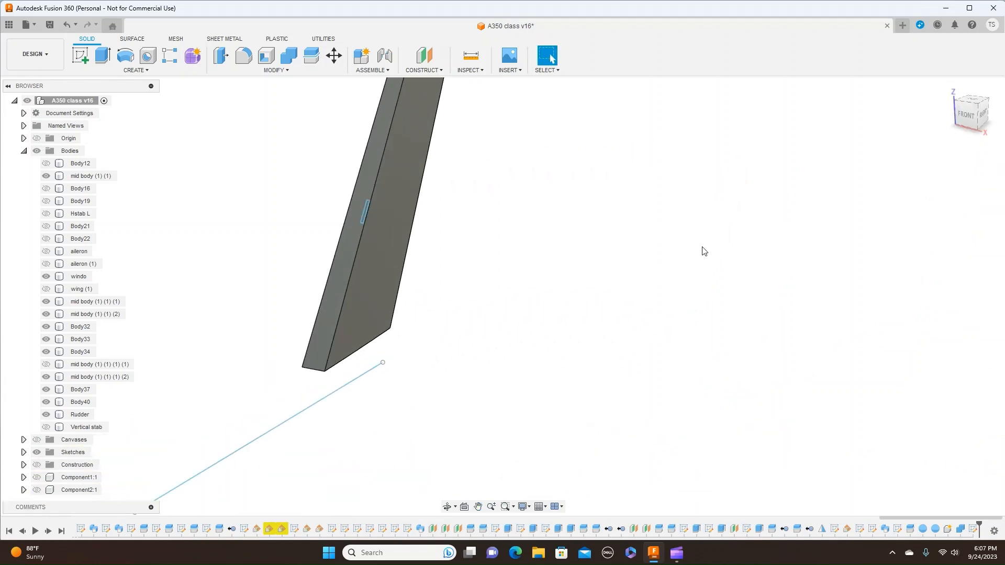
middle_drag(574, 315, 661, 318)
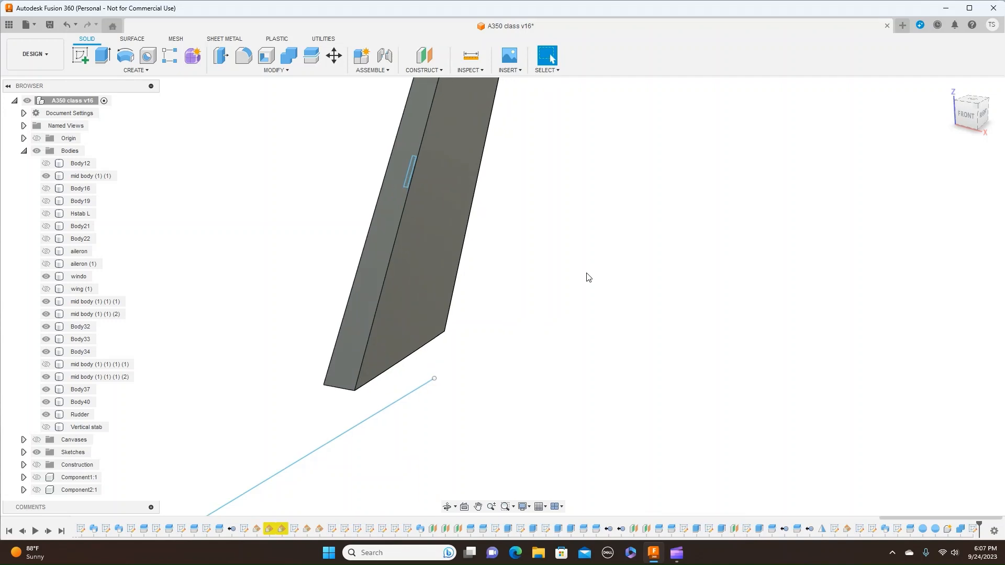
- Extrude the small rectangle symmetrically 10 mm to each side of the rudder's leading face as a new body
key(e)
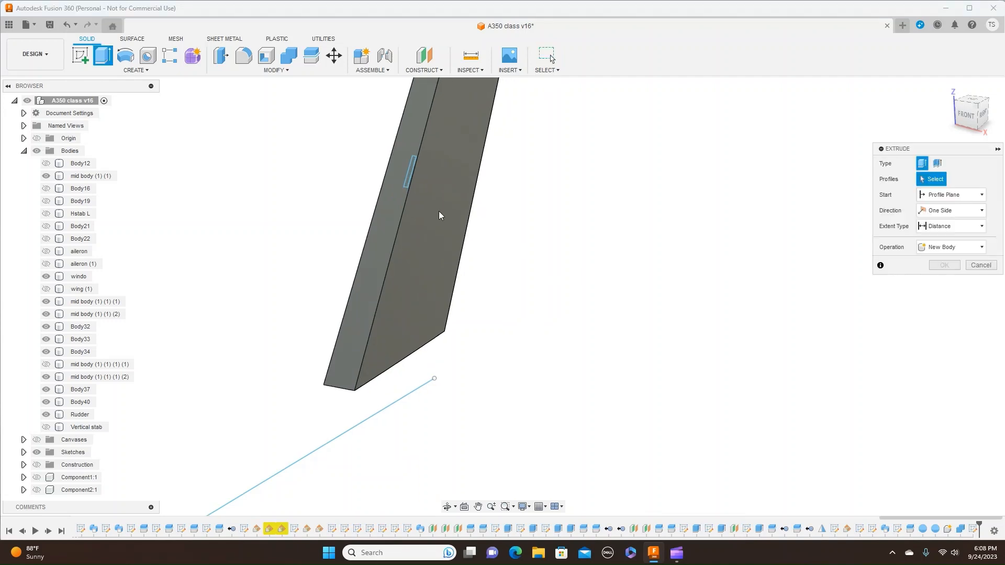
scroll(412, 171, up, 2)
scroll(412, 172, up, 1)
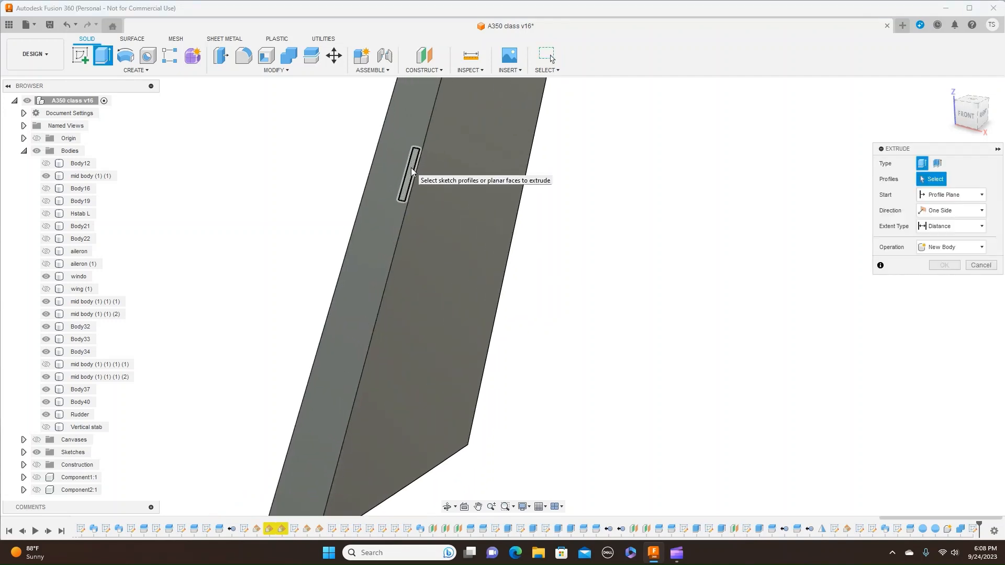
click(412, 172)
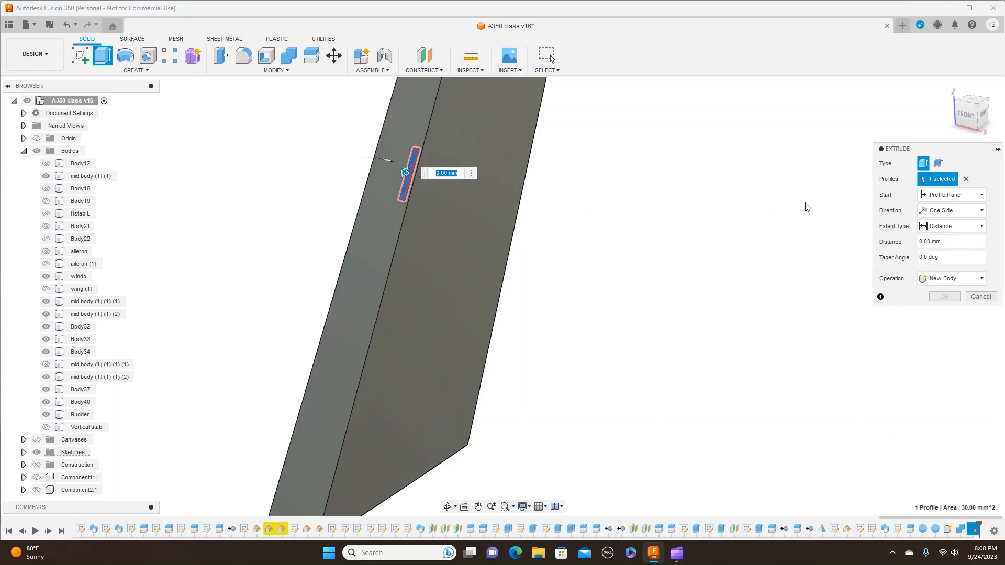
click(982, 212)
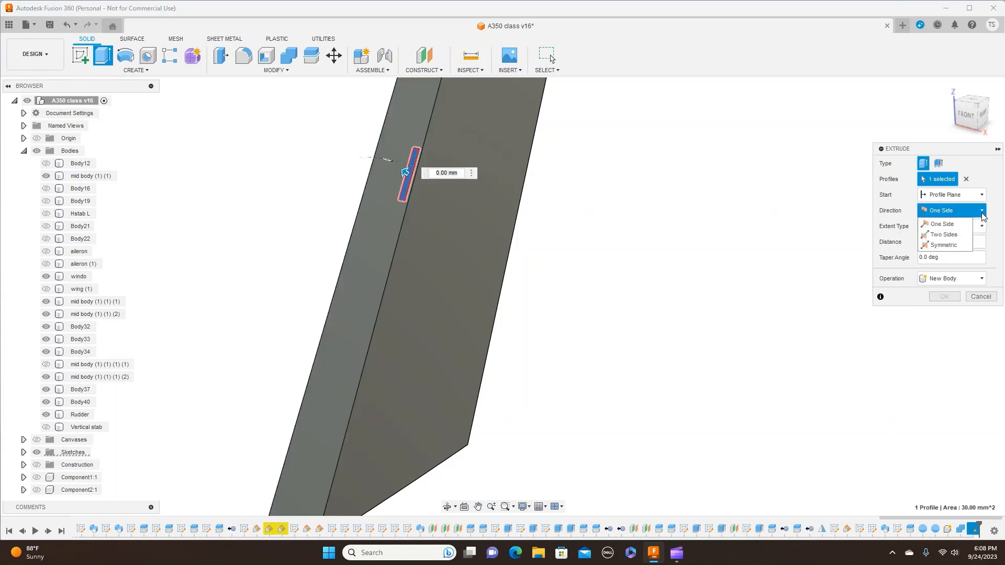
click(966, 246)
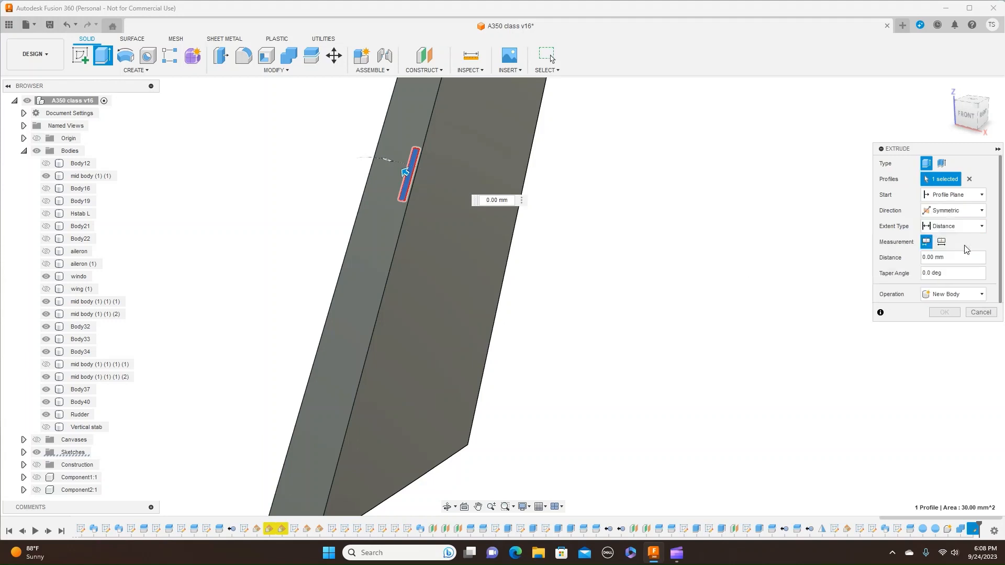
click(983, 115)
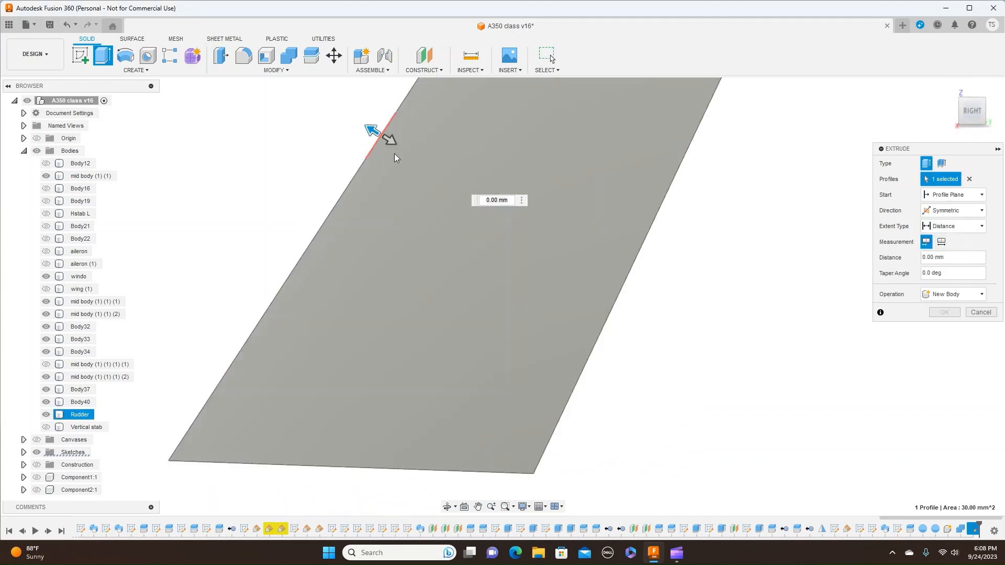
drag(386, 139, 406, 149)
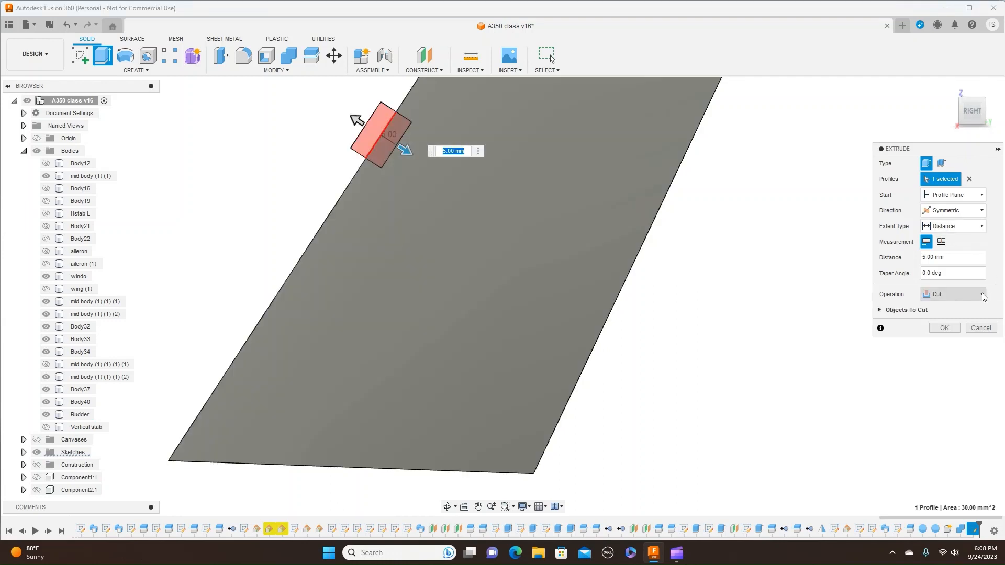
click(983, 296)
click(939, 335)
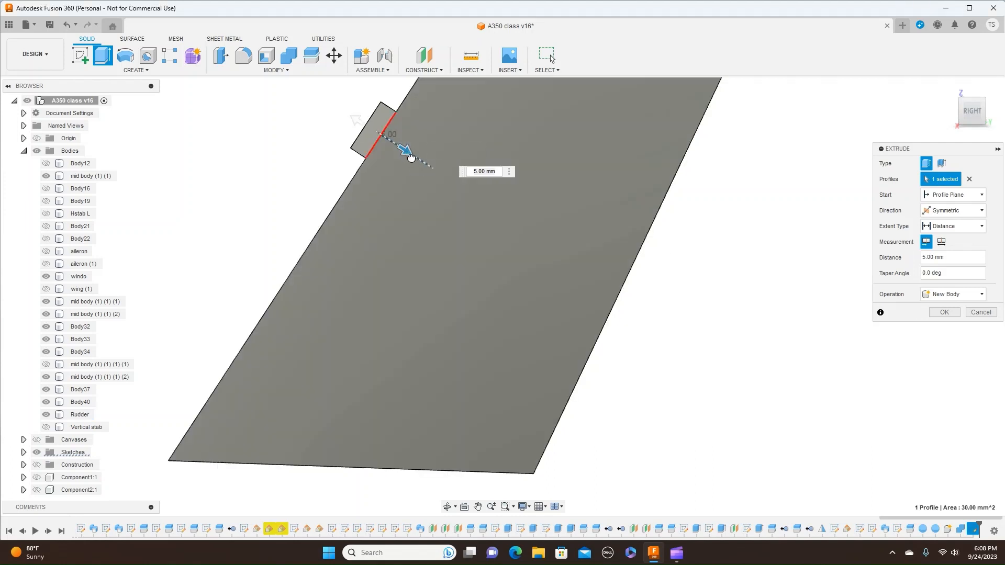
drag(411, 158, 415, 160)
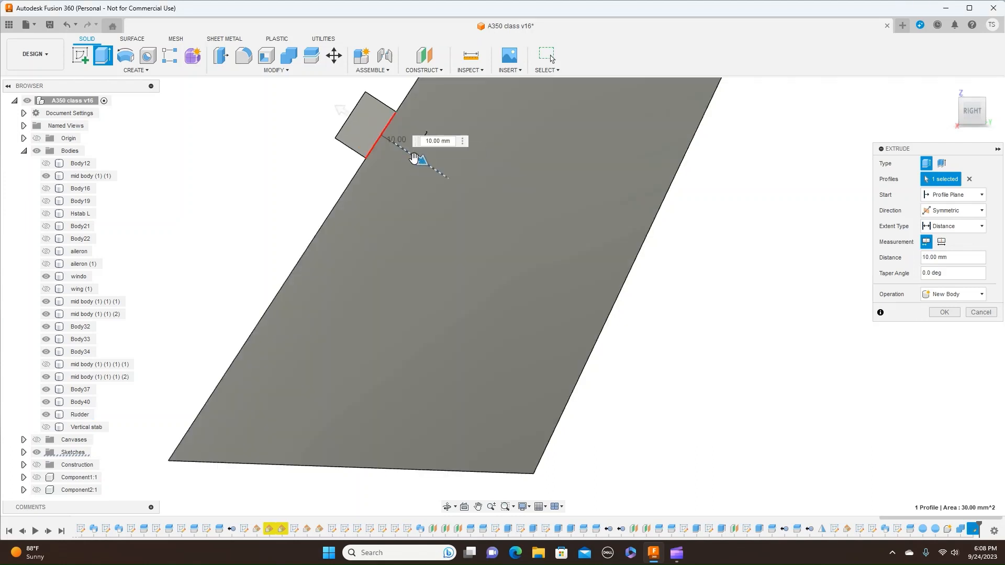
click(942, 313)
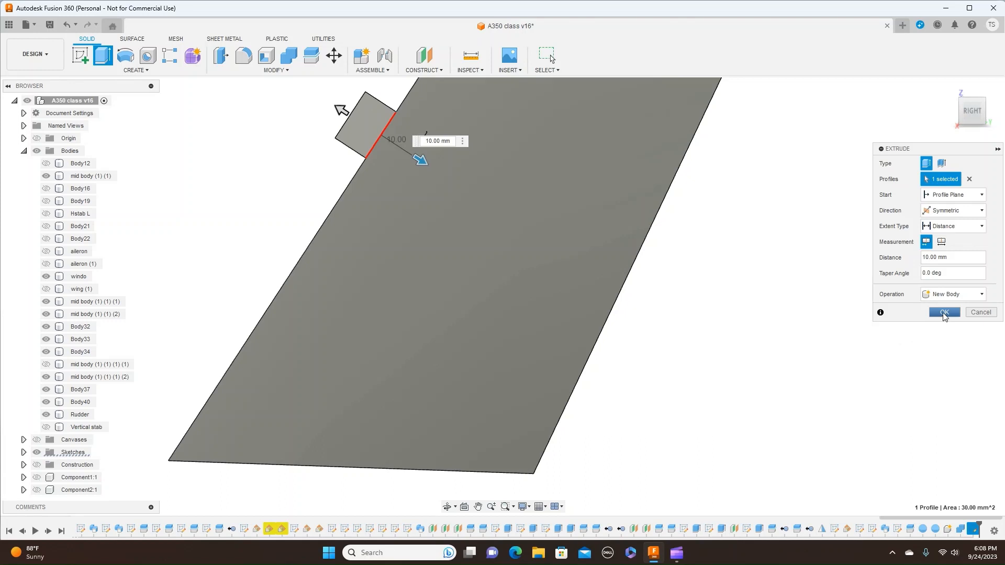
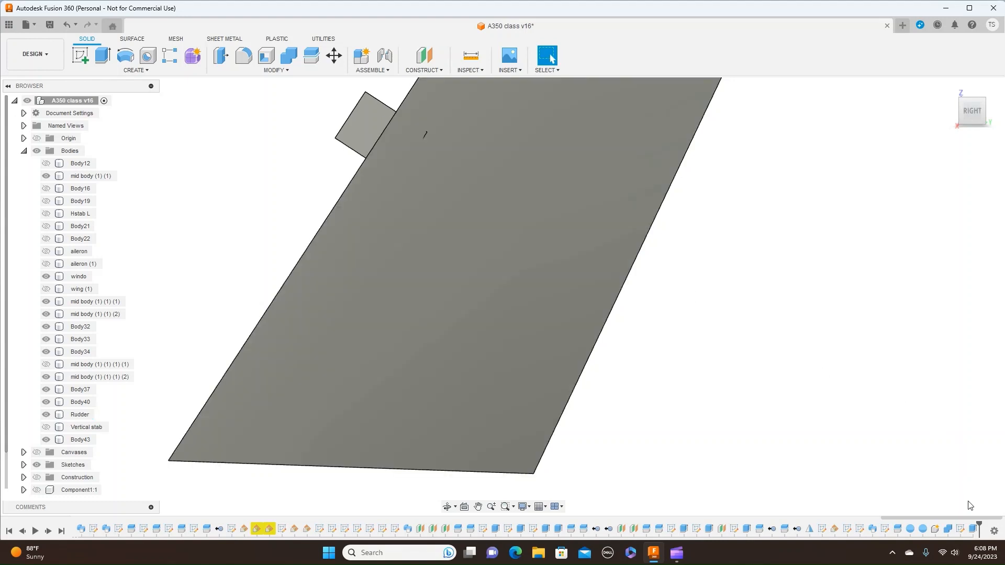
- Edit the tab's symmetric extrusion on the rudder's leading face and set its distance to 7 mm
click(972, 529)
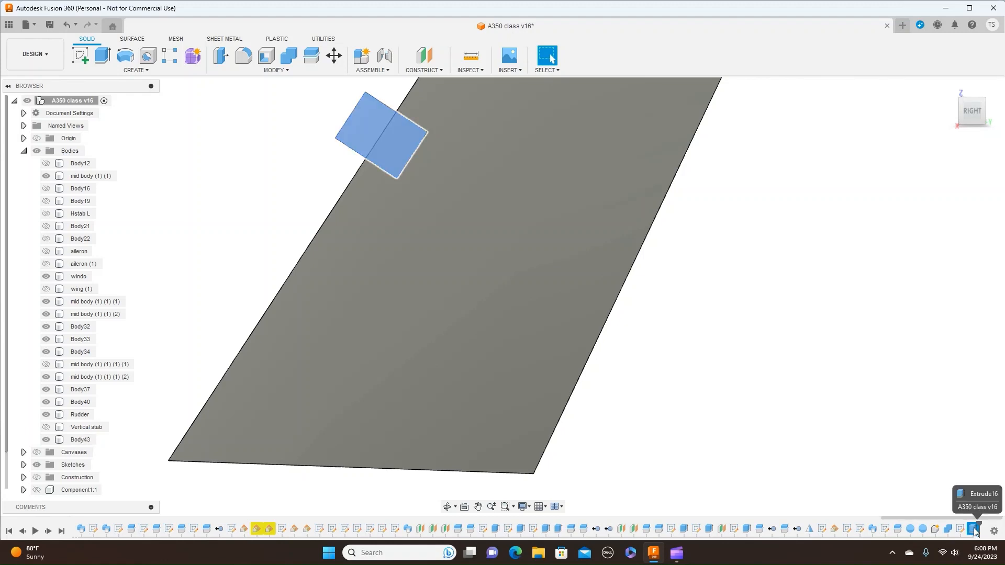
right_click(975, 531)
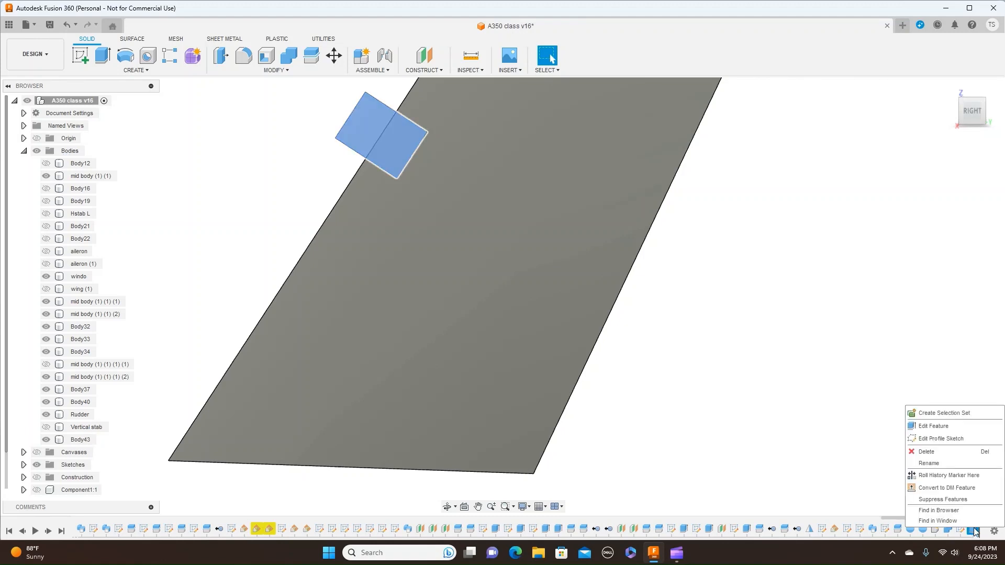
click(962, 425)
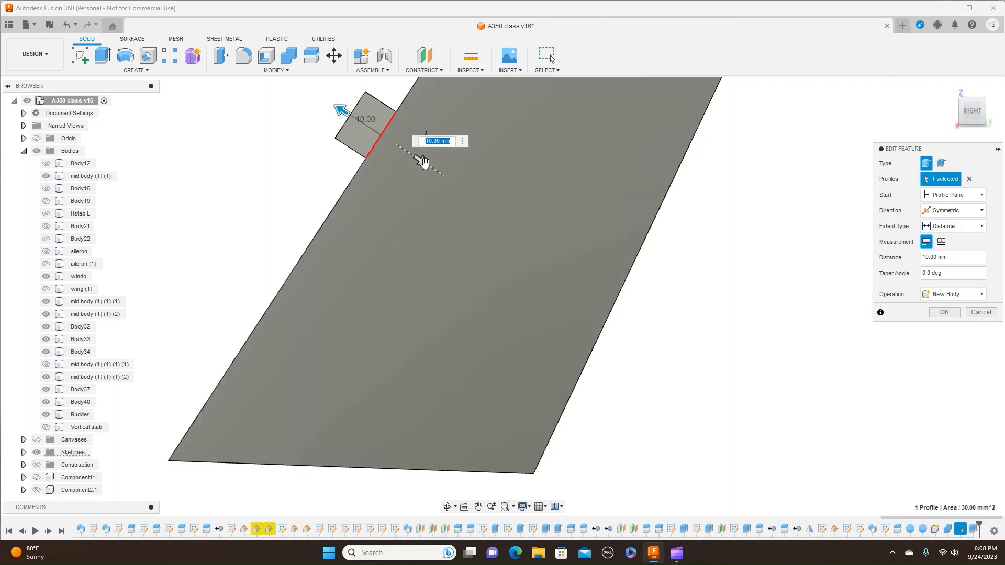
drag(420, 162, 443, 167)
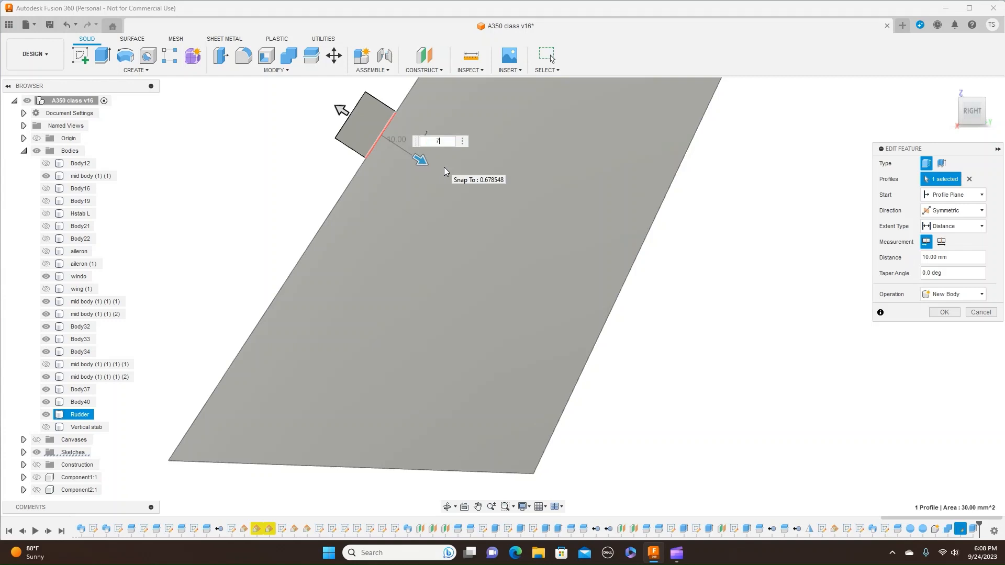
key(Return)
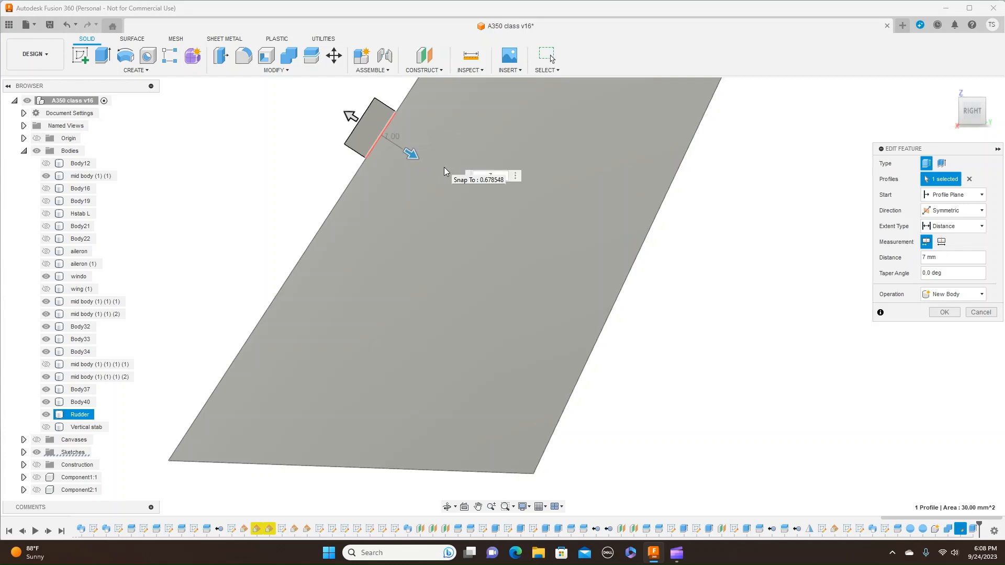
click(942, 313)
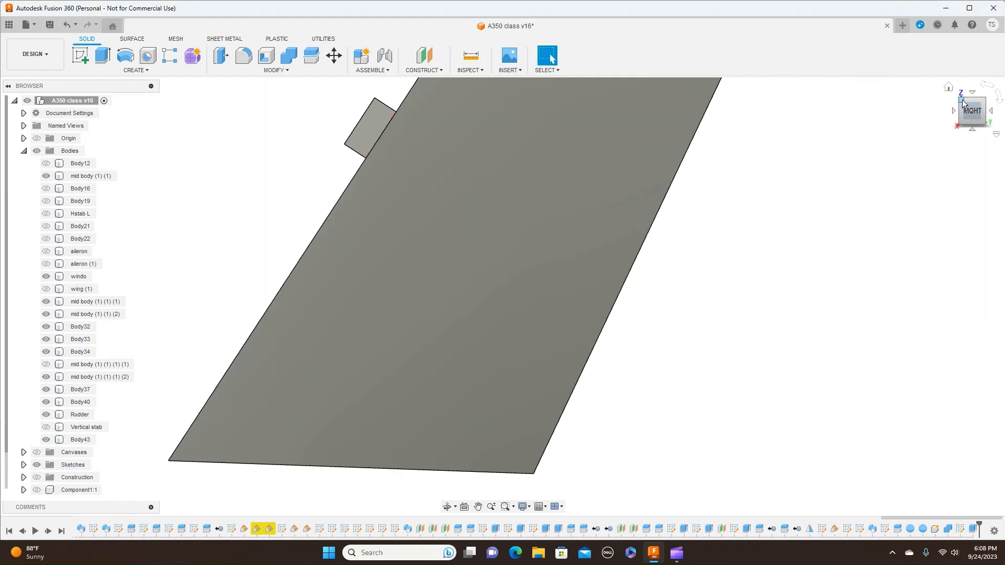
mouse_move(963, 101)
mouse_down()
mouse_move(1004, 114)
mouse_move(980, 109)
mouse_up()
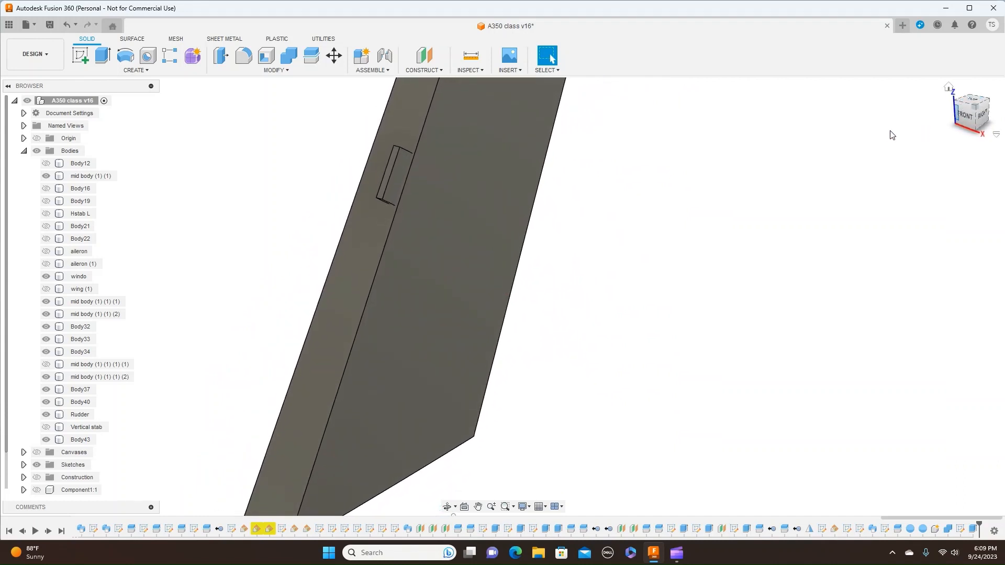
click(475, 139)
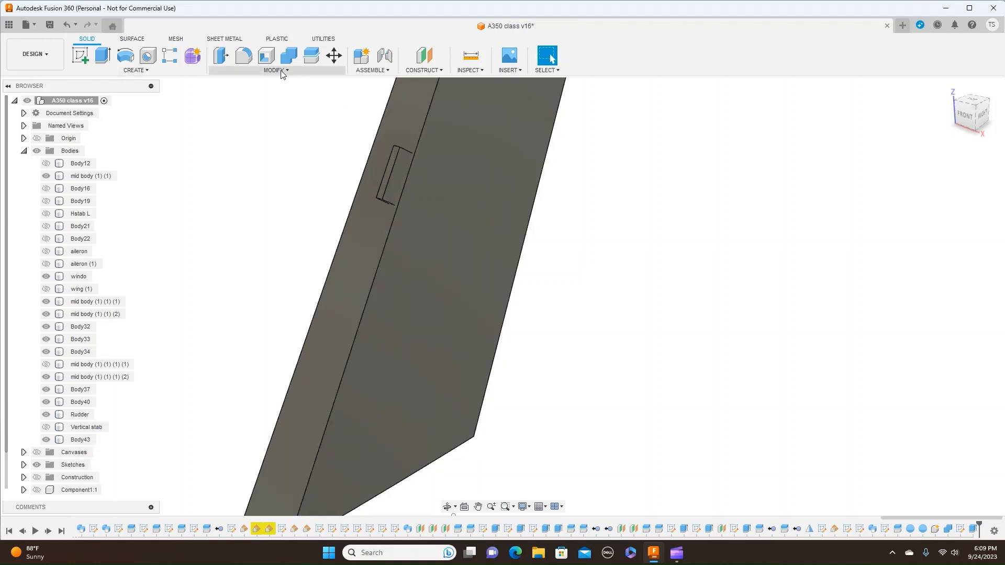
click(281, 72)
click(267, 150)
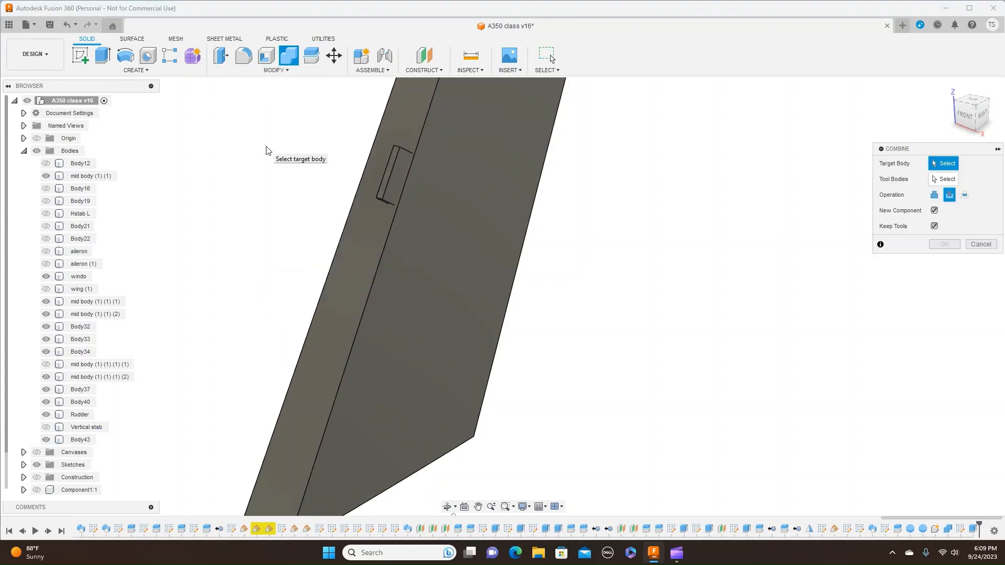
click(450, 263)
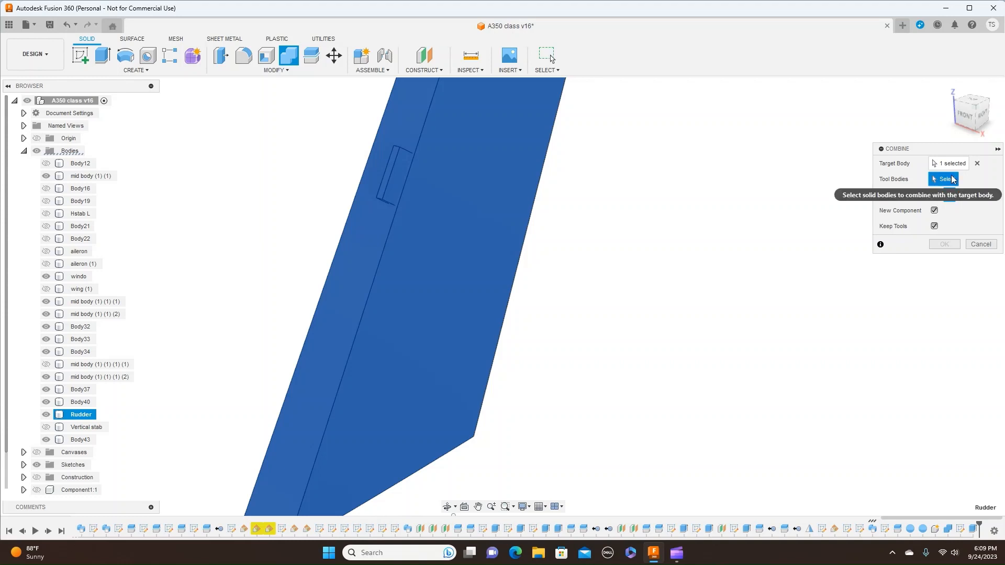
click(977, 244)
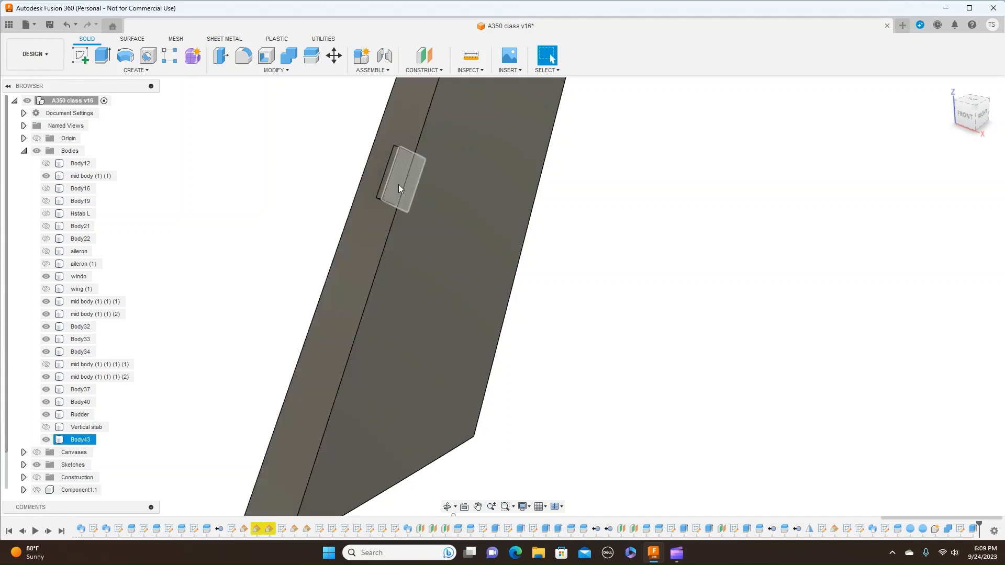
- Review the tab extrusion's settings and toggle the tab body's visibility to check it against the rudder
right_click(976, 529)
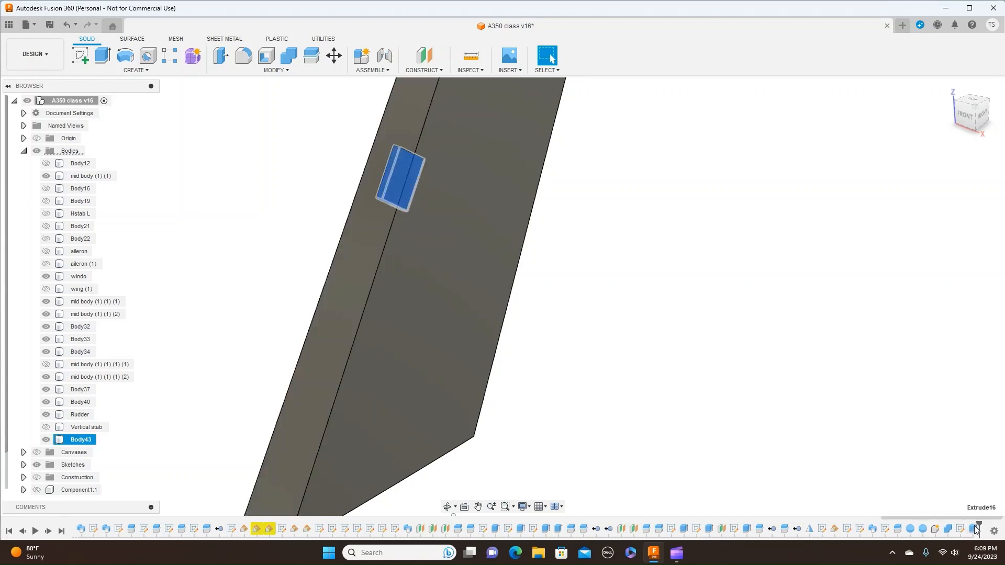
click(937, 425)
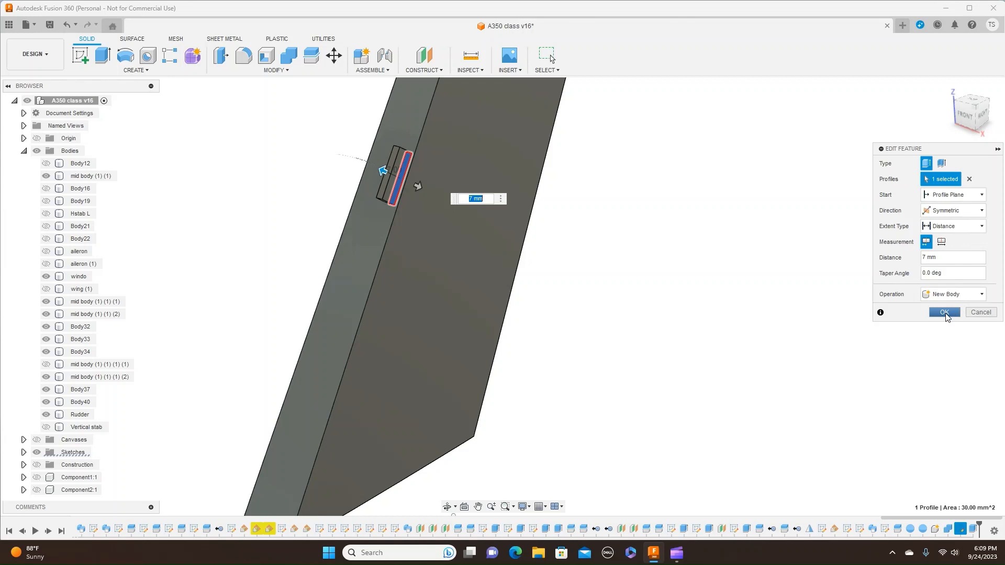
click(944, 313)
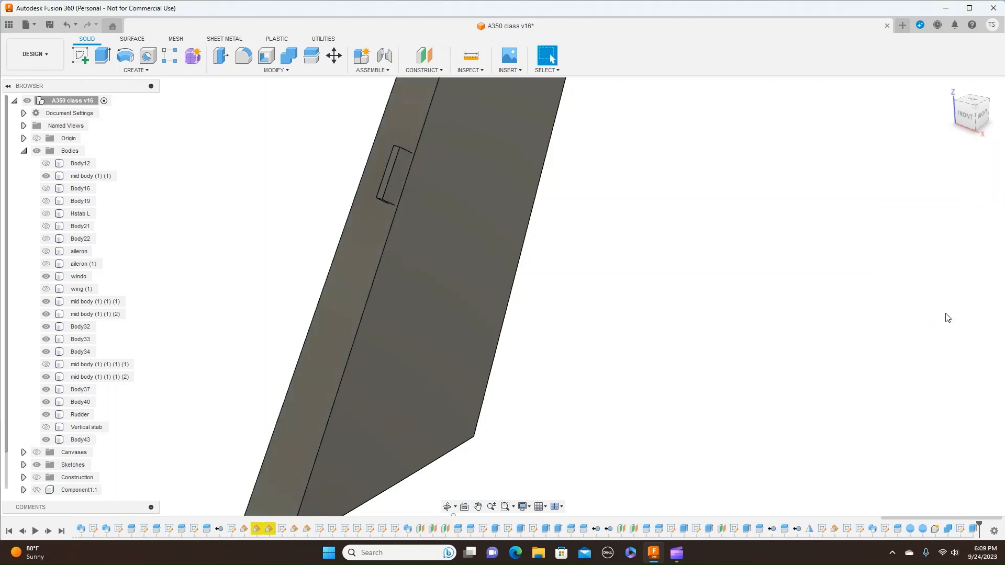
click(402, 168)
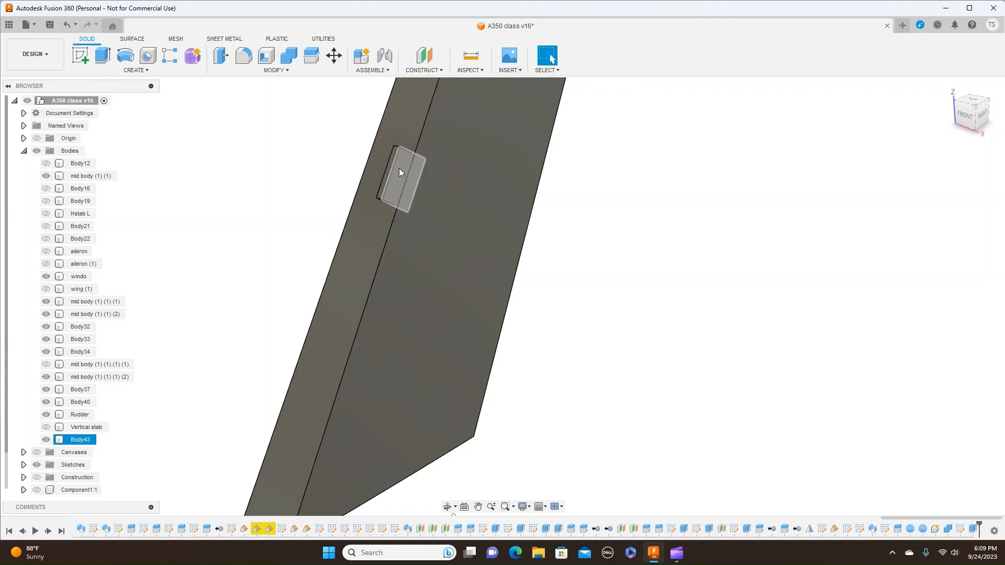
click(46, 440)
click(45, 442)
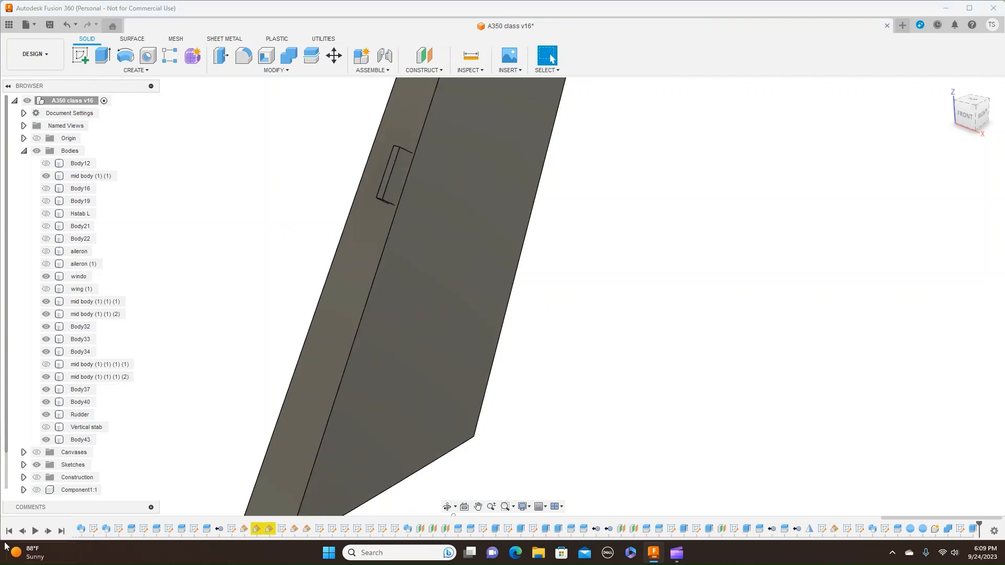
- Combine the Rudder body with the tab as a cut, making a new component and keeping the tool body
click(289, 71)
click(252, 145)
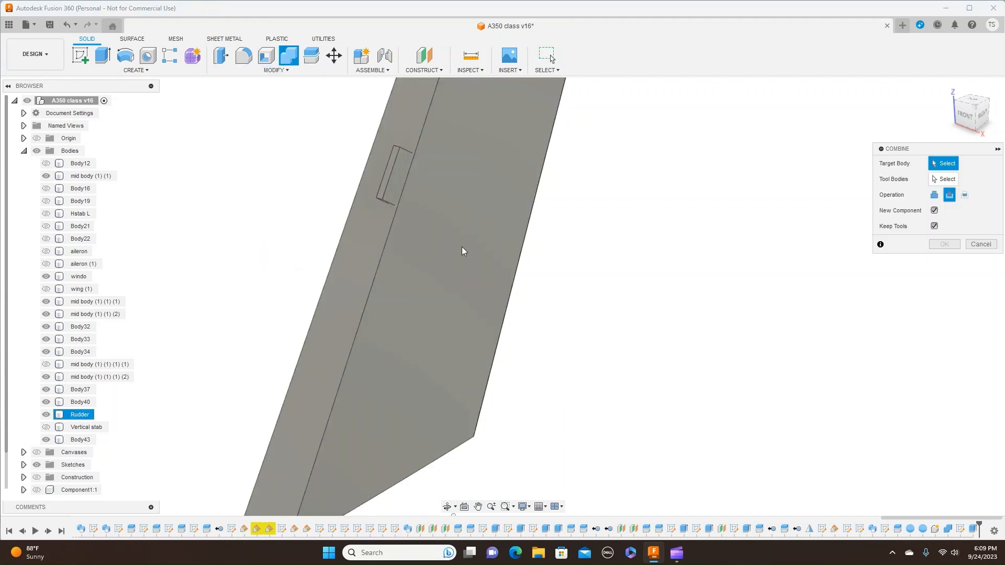
click(420, 279)
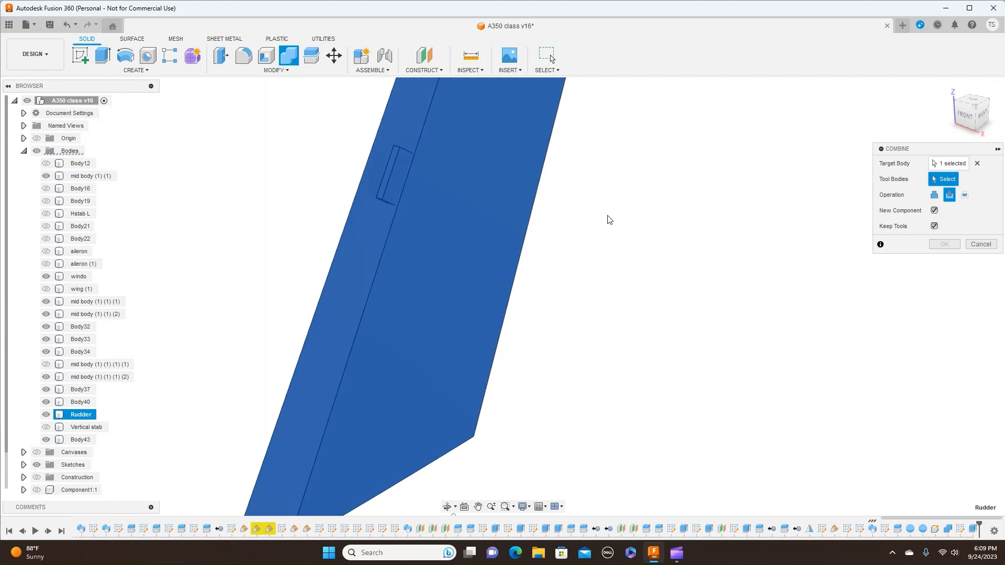
click(398, 188)
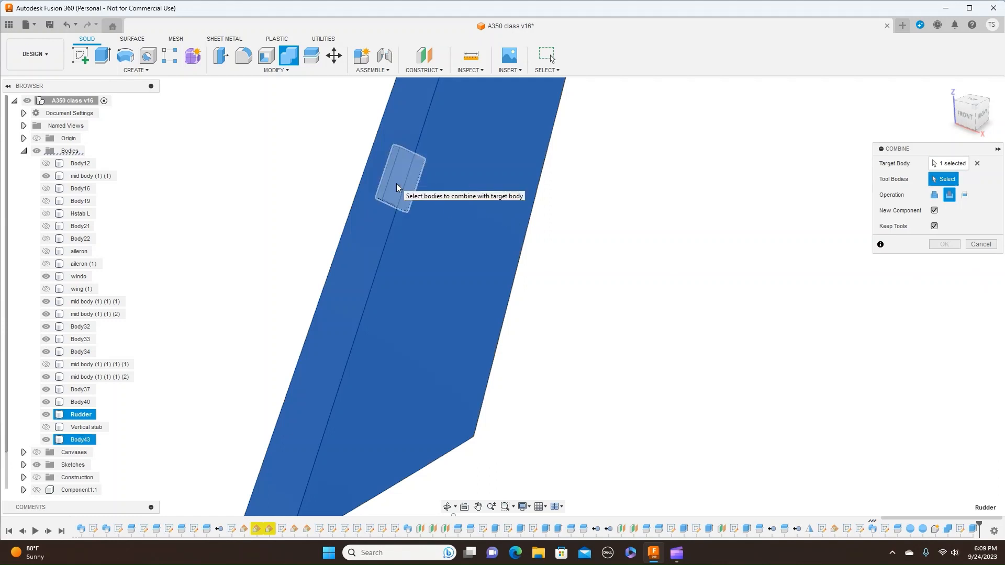
click(396, 187)
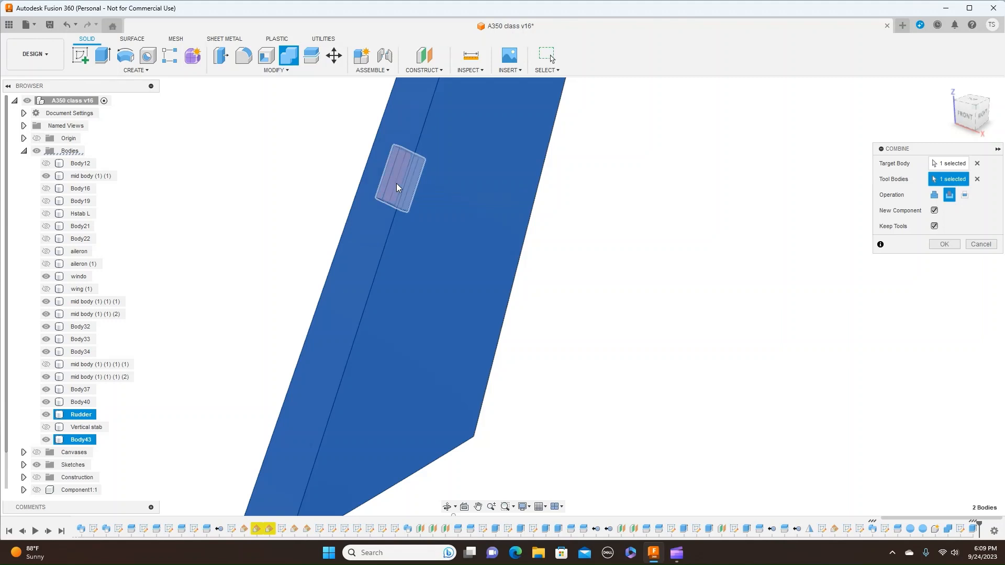
click(950, 198)
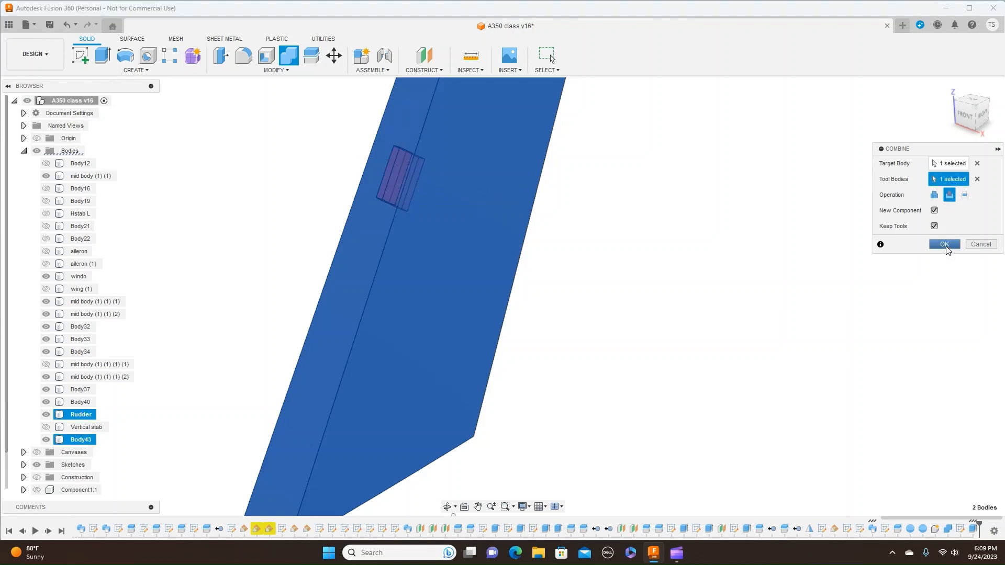
click(945, 245)
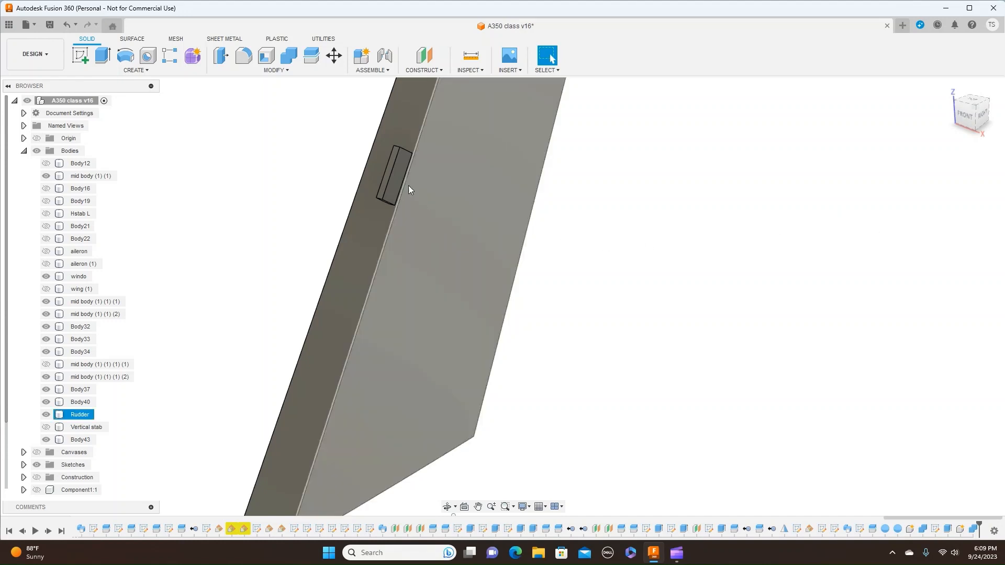
- Hide and show the tab body to inspect the cut in the rudder's leading face
click(399, 184)
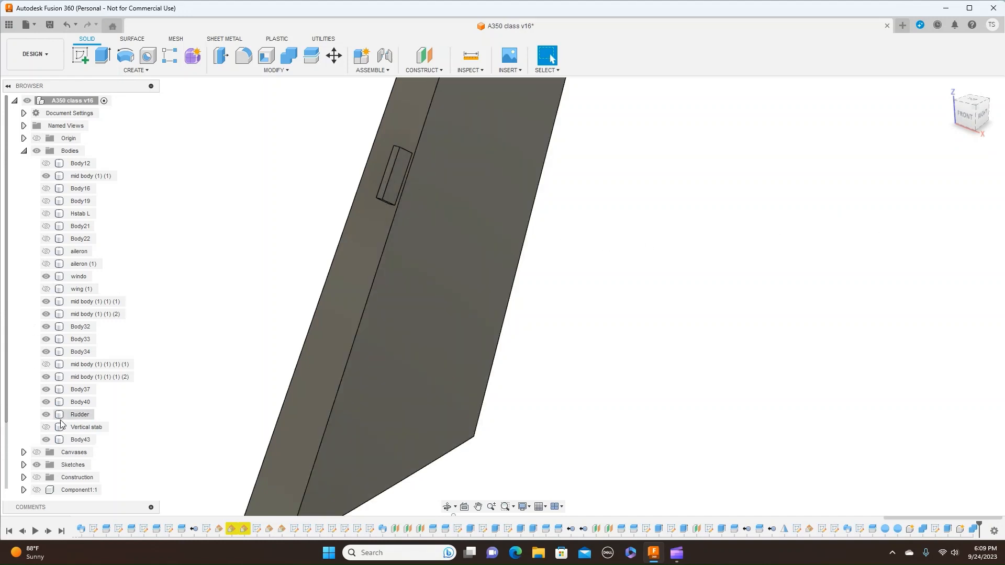
click(47, 440)
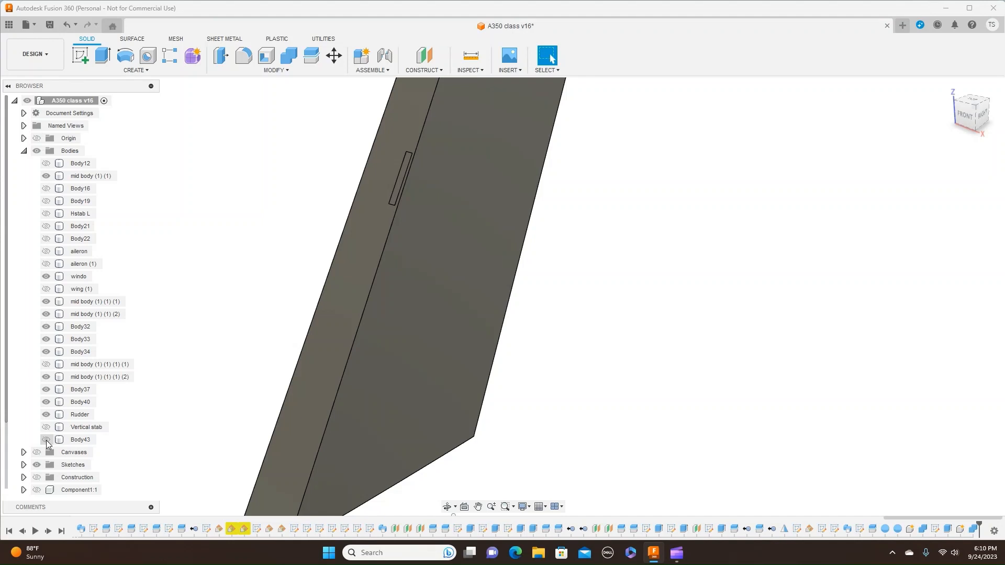
click(46, 440)
click(46, 440)
click(46, 441)
- Expand the new component's contents and compare its Rudder body with the tab by toggling their visibility
scroll(8, 463, down, 3)
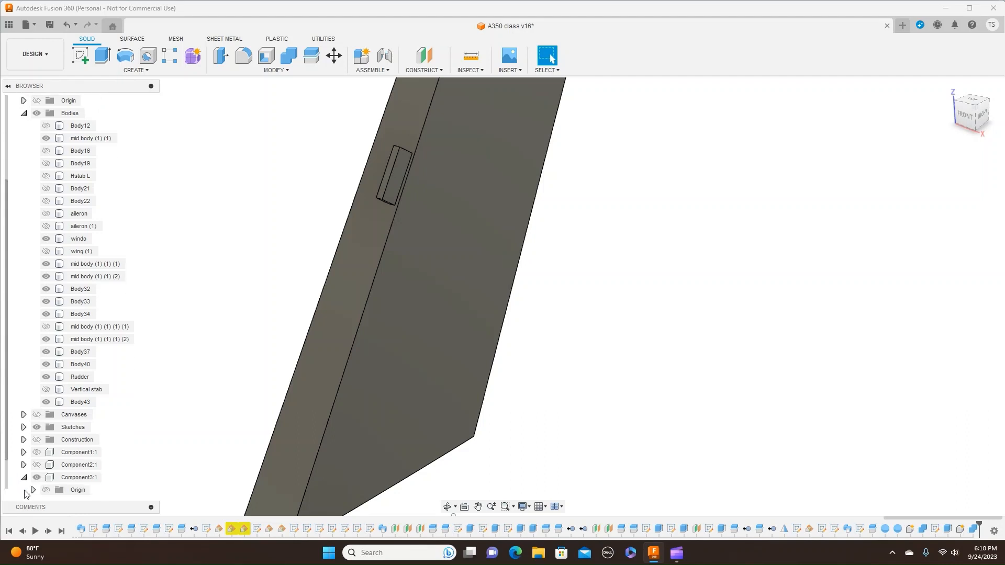
click(33, 489)
scroll(34, 493, down, 2)
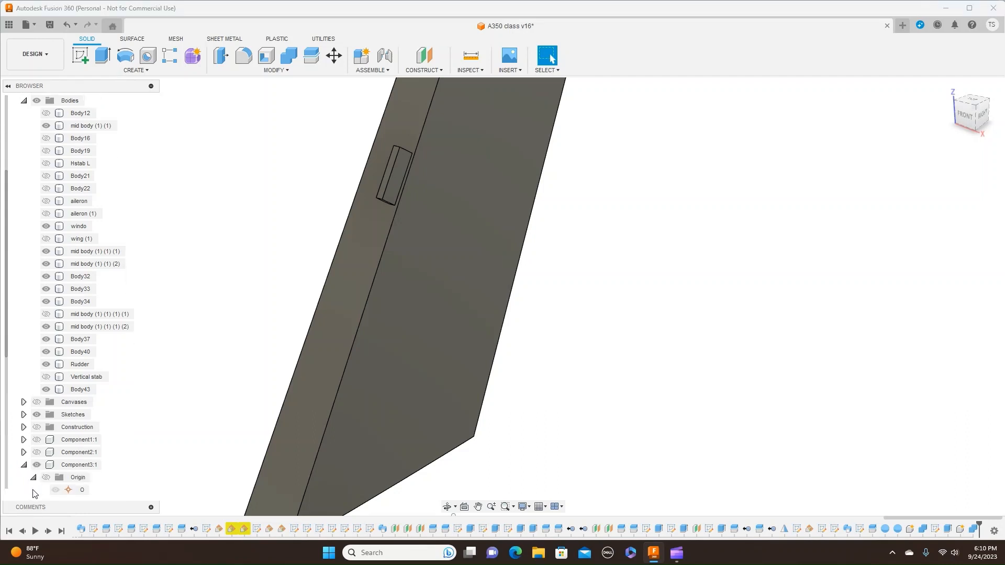
scroll(34, 494, down, 3)
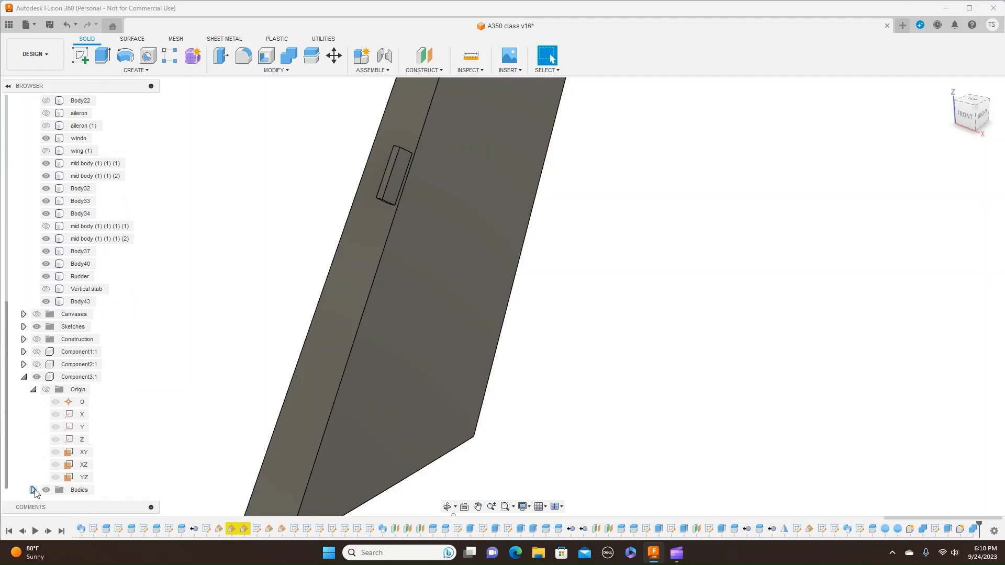
click(32, 490)
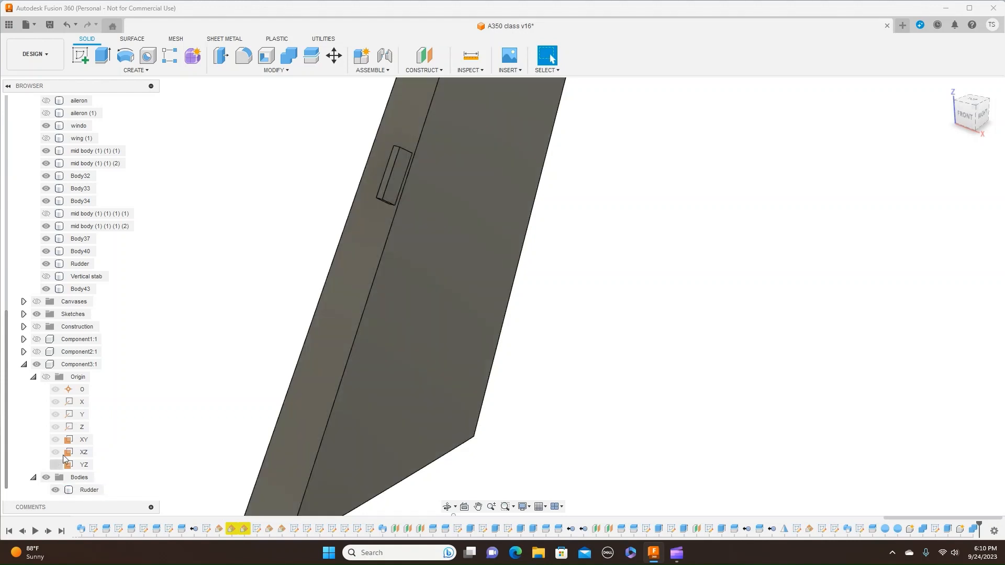
click(48, 289)
click(47, 290)
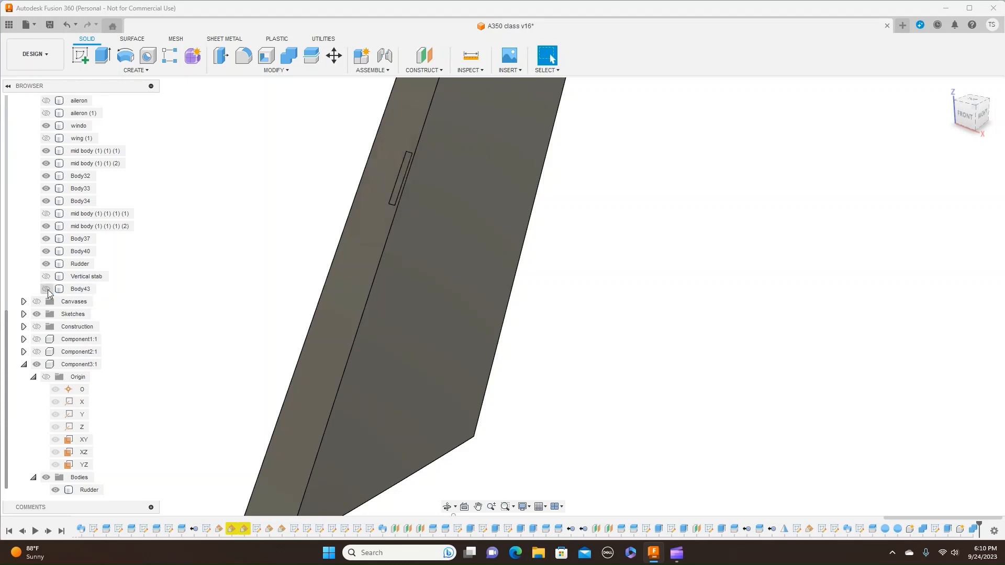
click(60, 491)
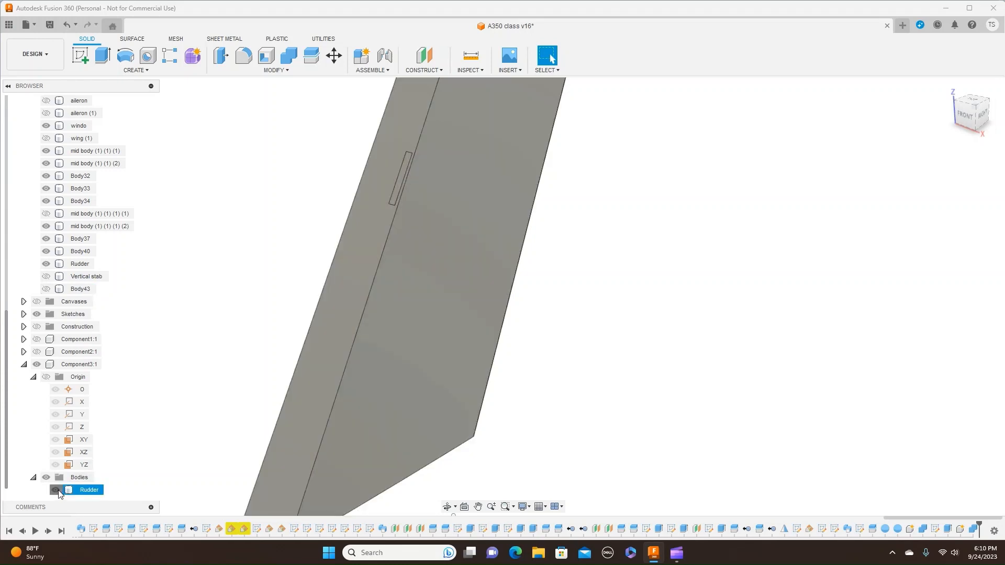
click(58, 490)
click(59, 489)
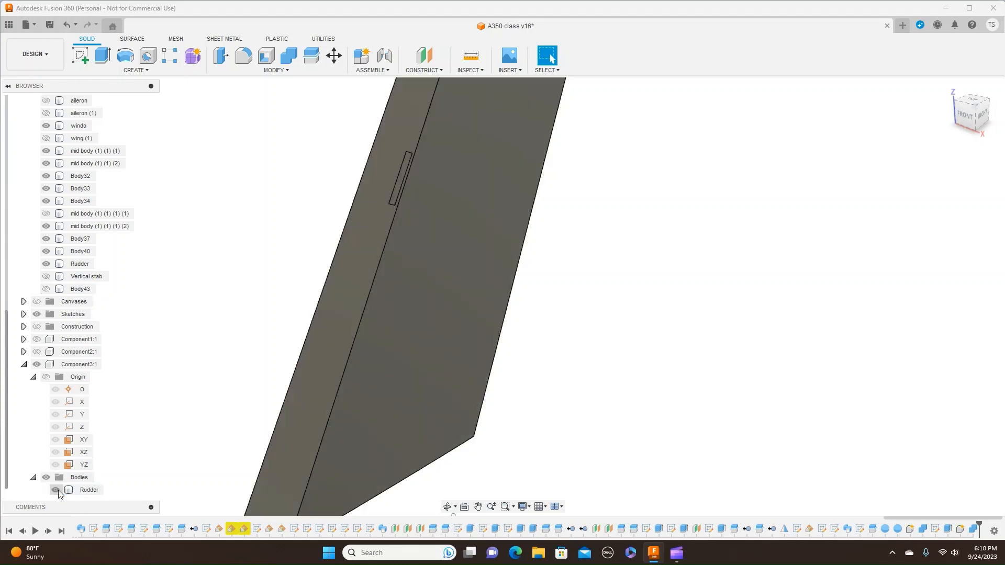
click(46, 289)
- Show the Vertical stab body together with the rudder and its tab
click(982, 108)
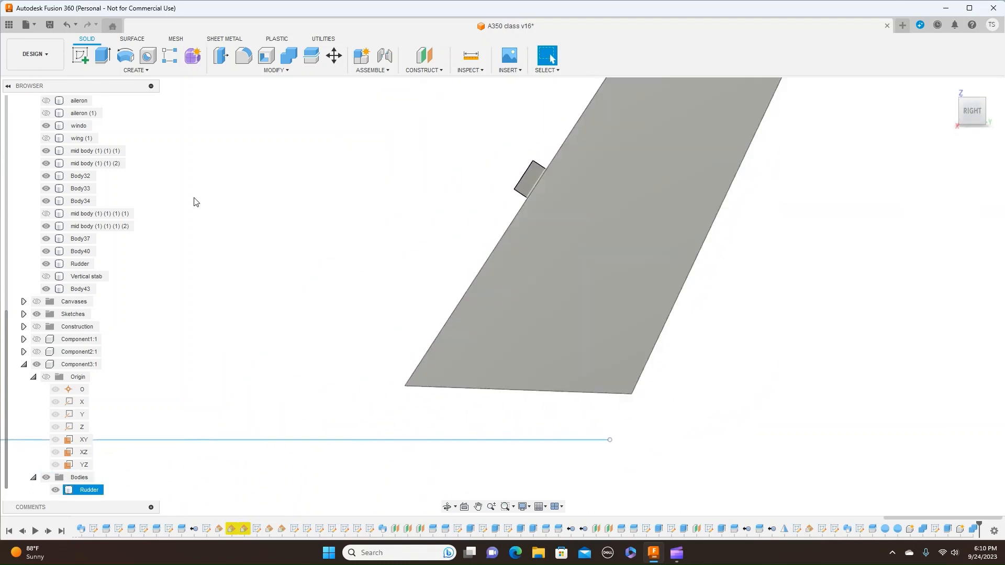
click(46, 276)
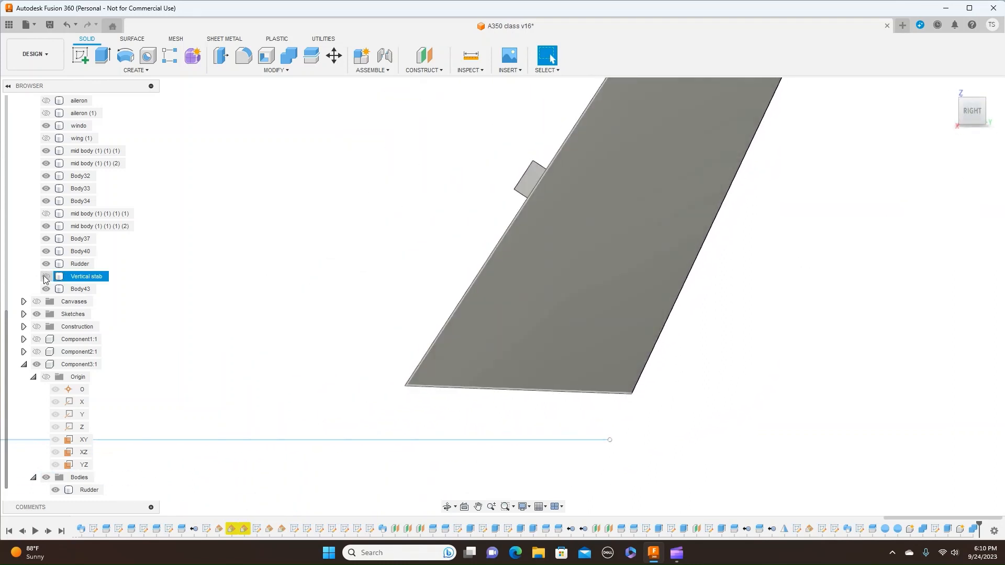
click(79, 264)
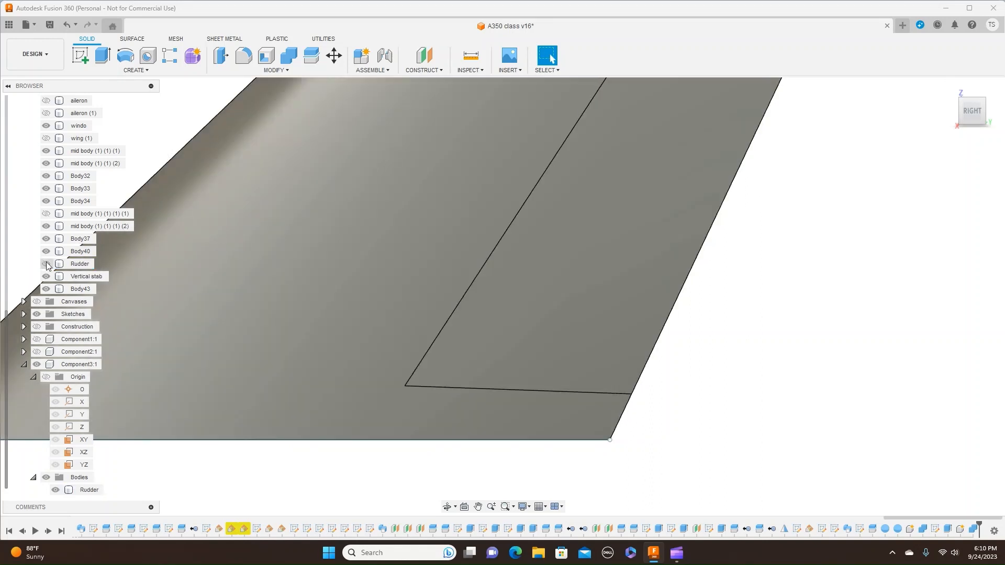
- Hide both Rudder bodies to expose the tab on the vertical stabilizer's rear face
click(46, 264)
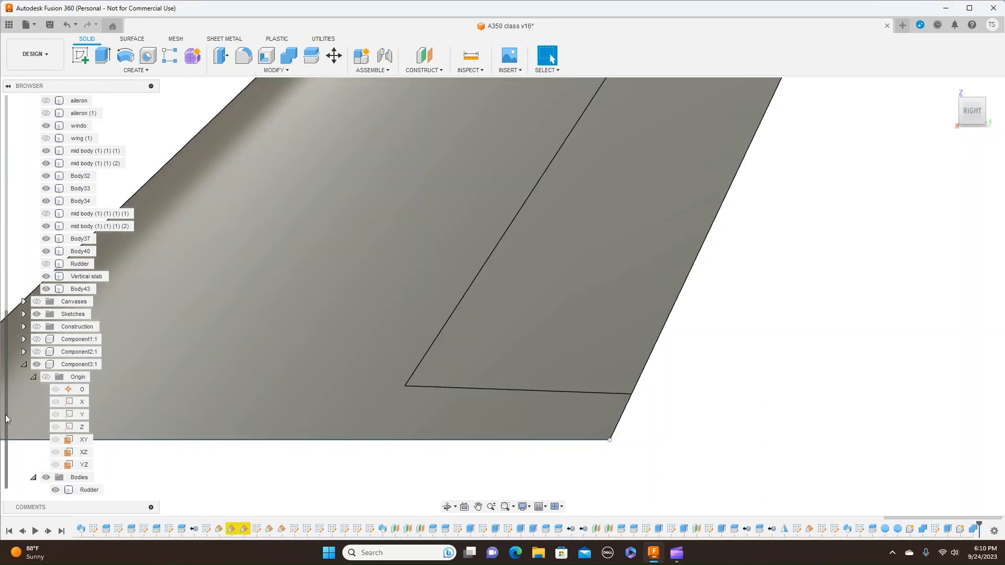
click(55, 490)
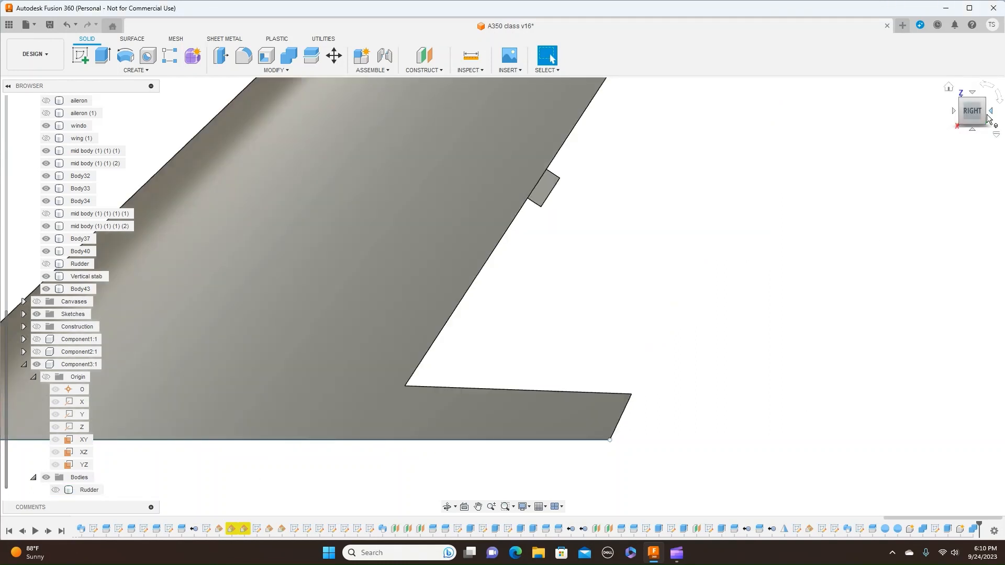
shift+middle_drag(503, 296, 450, 301)
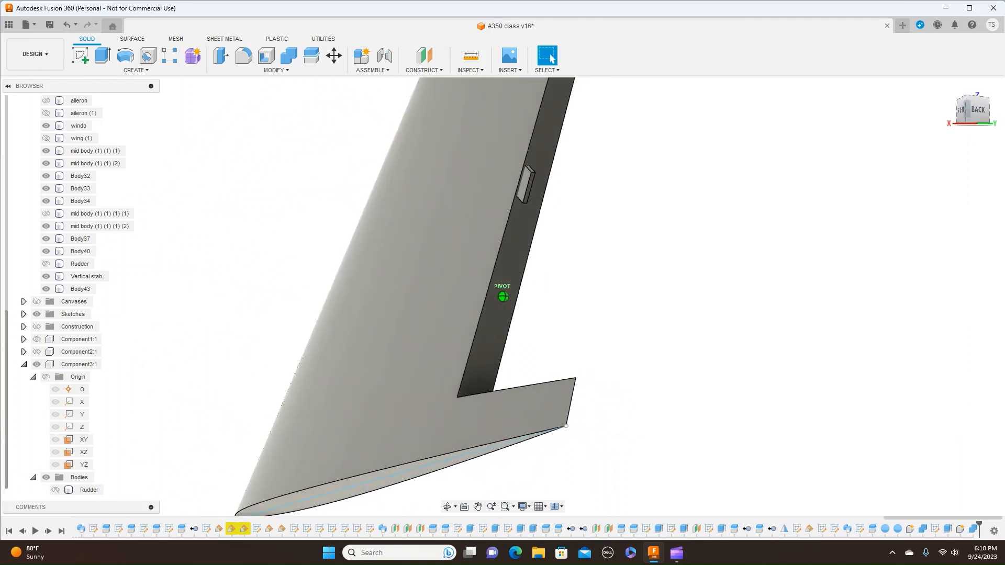
drag(967, 110, 965, 130)
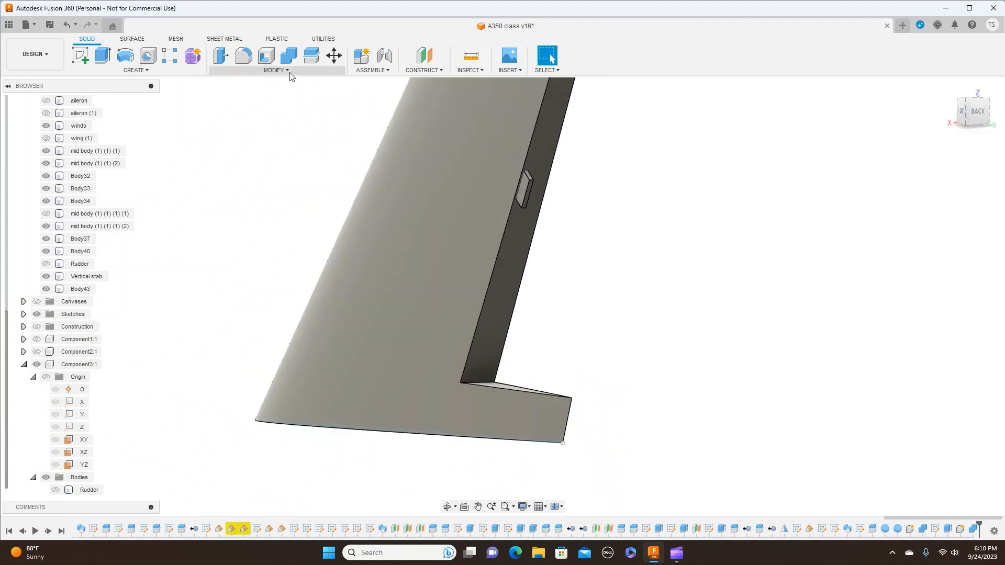
- Combine the Vertical stab body with the tab as a cut, making a new component and keeping the tool body
click(288, 71)
click(264, 145)
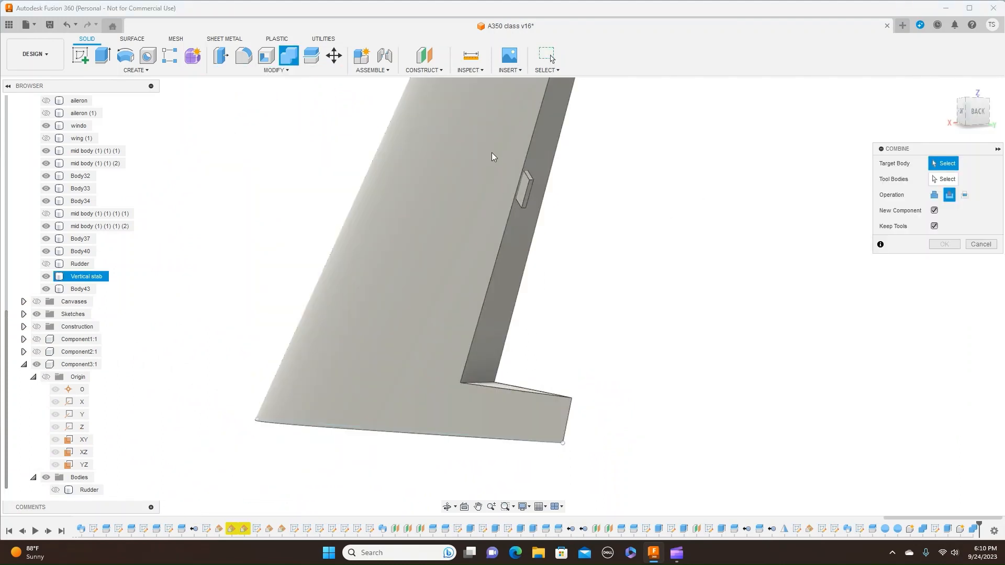
click(471, 155)
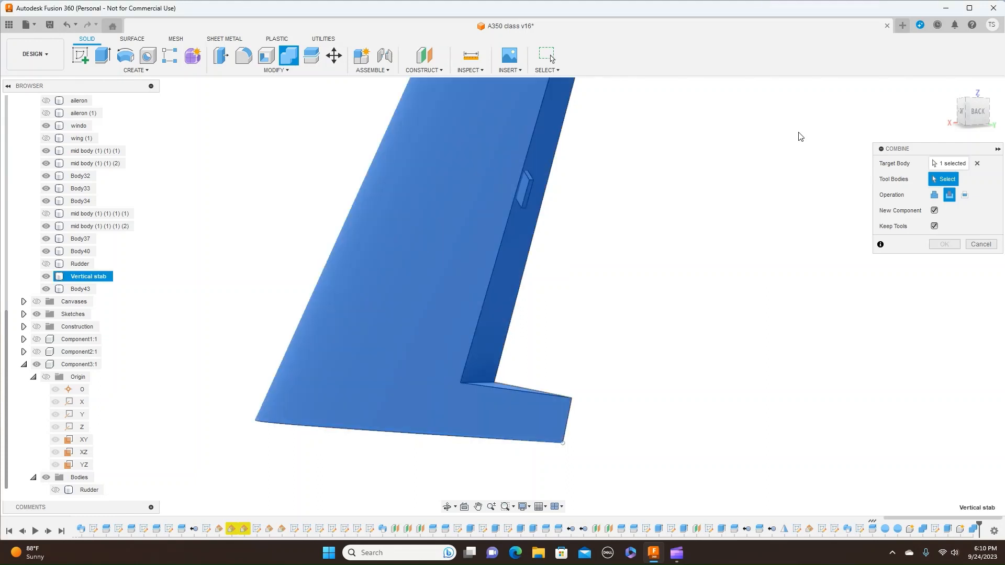
click(534, 187)
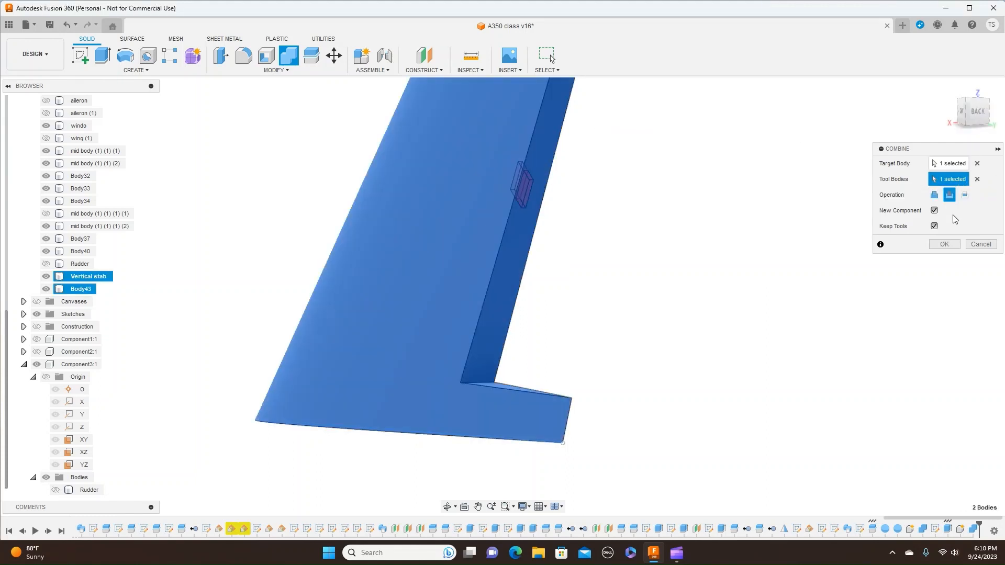
click(945, 247)
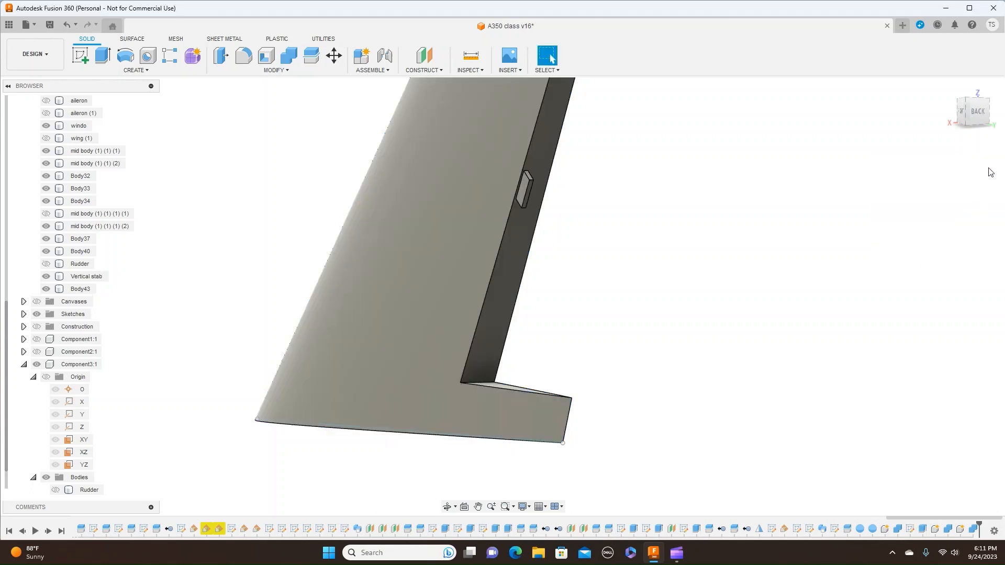
- Expand the newest component's contents and toggle the visibility of its Vertical stab body
mouse_move(502, 297)
shift+middle_down()
mouse_move(468, 298)
mouse_move(437, 279)
shift+middle_up()
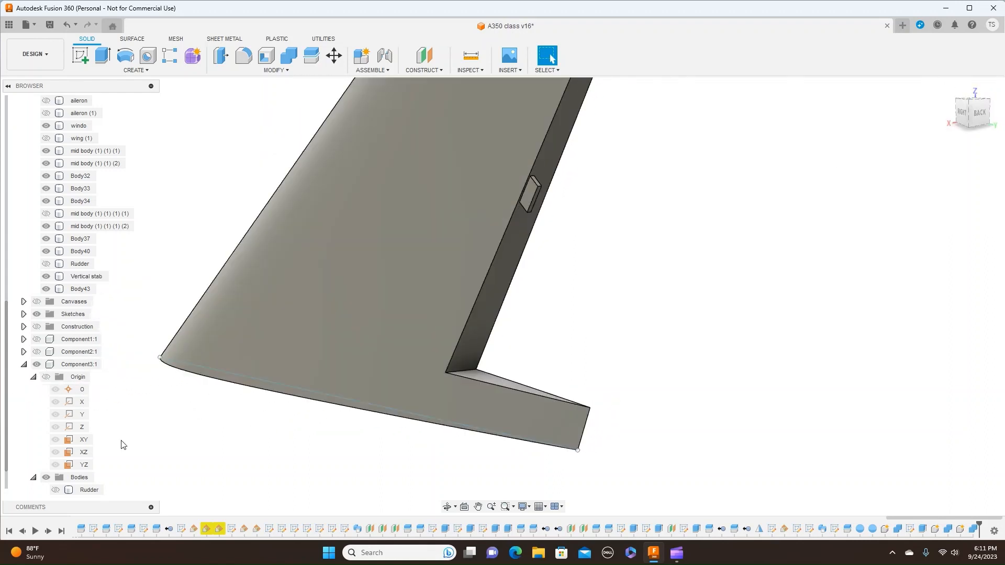
scroll(23, 463, down, 1)
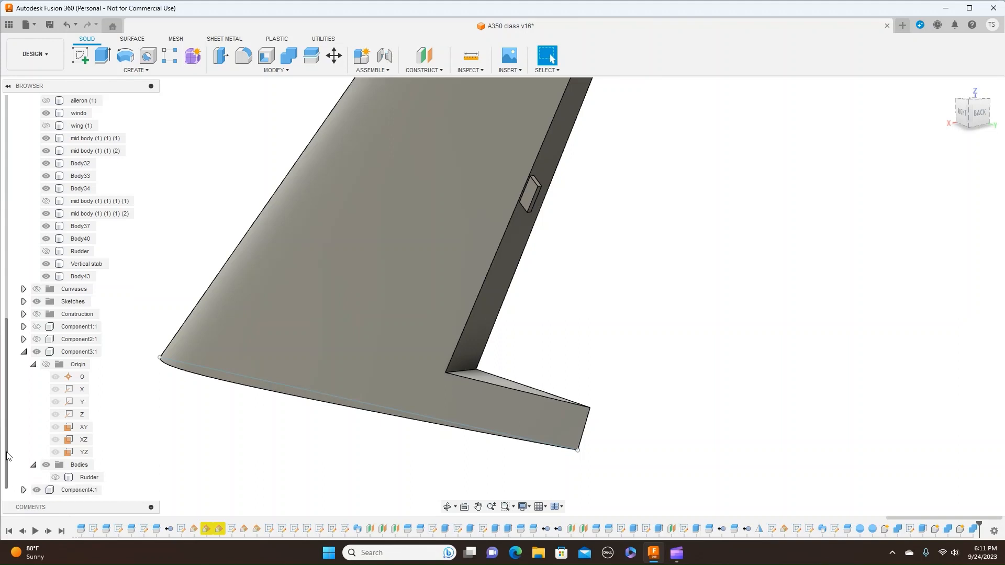
click(24, 490)
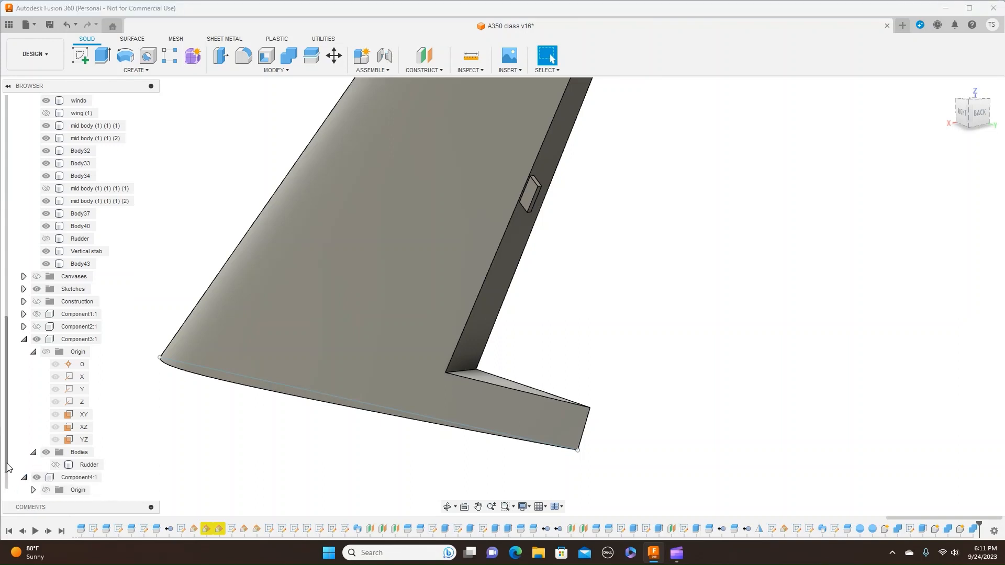
click(34, 491)
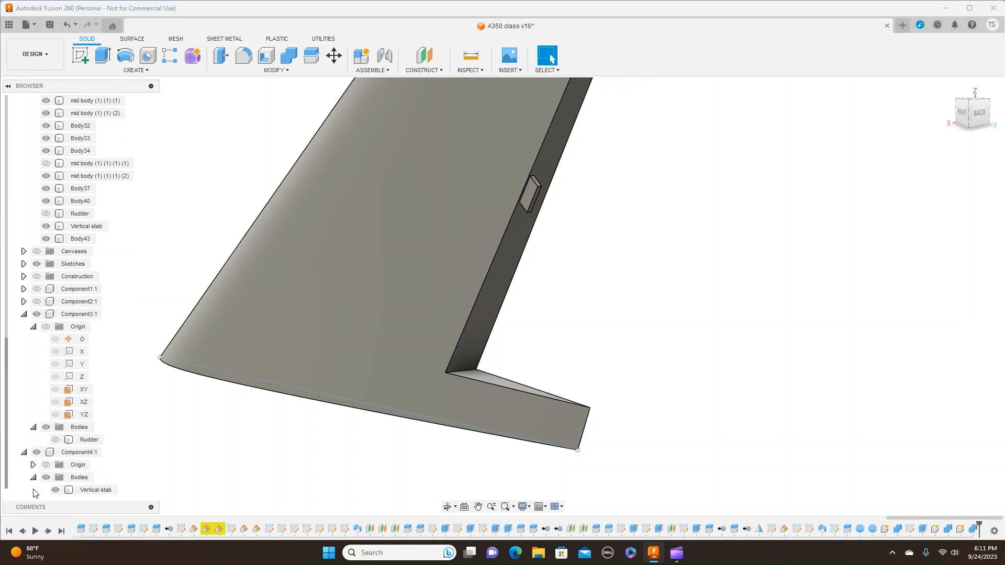
scroll(2, 468, up, 2)
click(55, 490)
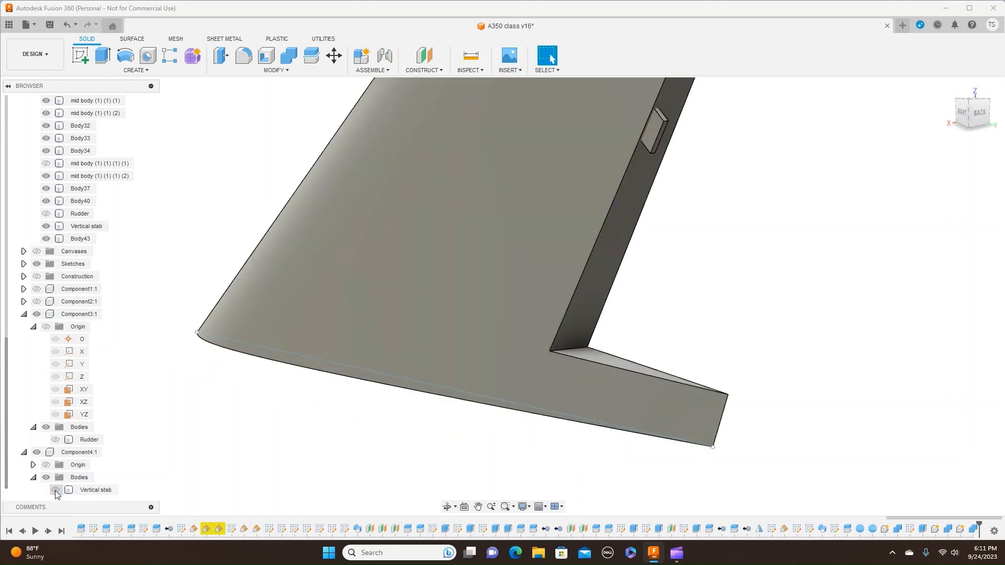
click(55, 490)
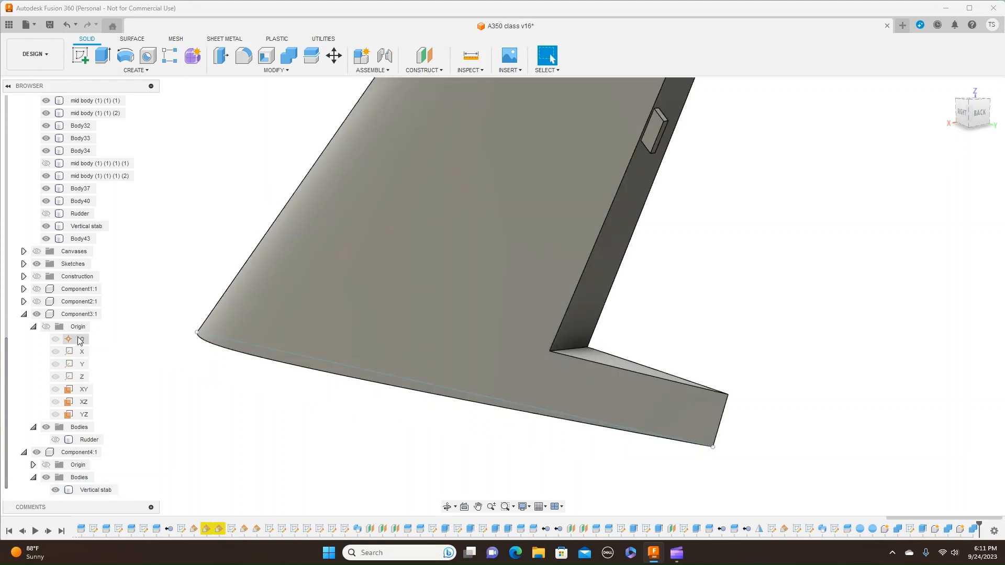
- Hide and show the tab body to inspect the slot in the vertical stabilizer's rear face
click(46, 239)
click(47, 238)
click(47, 238)
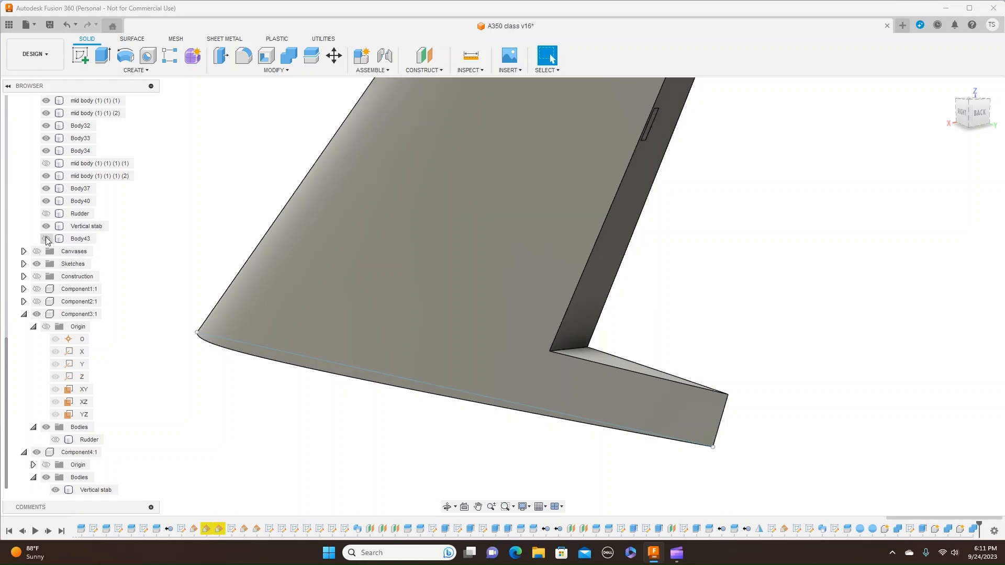
click(46, 238)
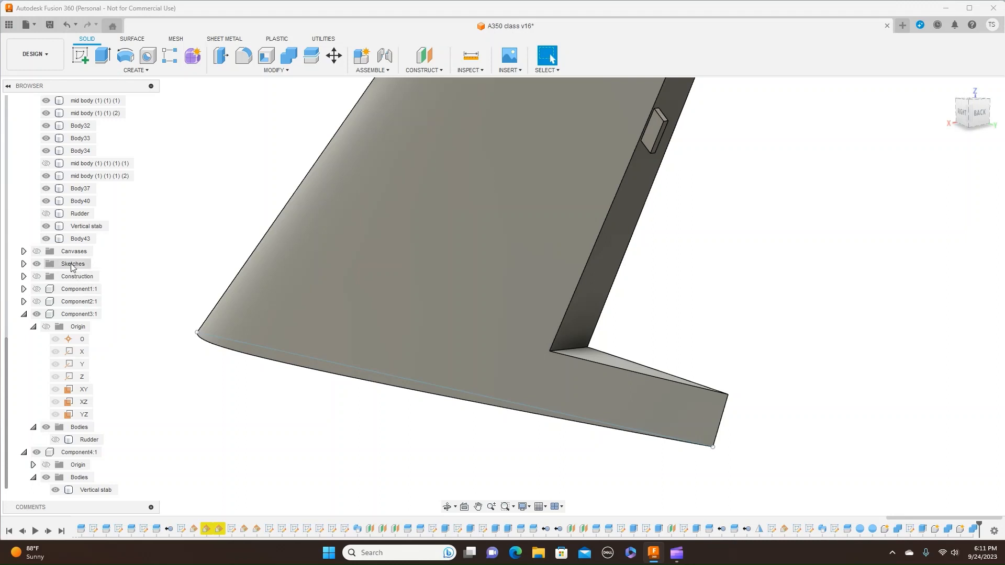
- Show and hide the original Rudder body to compare its fit against the vertical stabilizer and tab
click(78, 214)
click(46, 213)
click(46, 214)
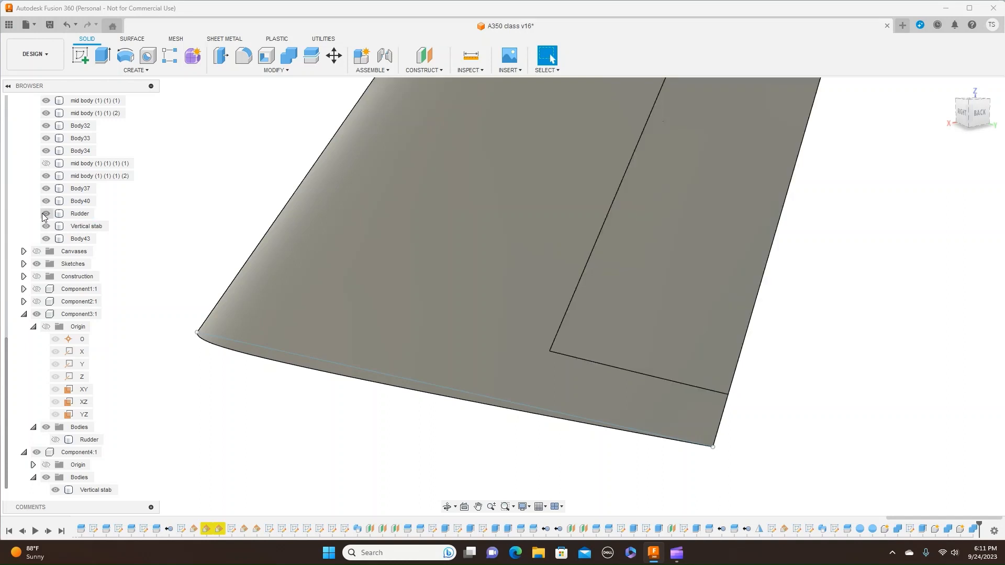
click(44, 214)
click(44, 214)
click(44, 215)
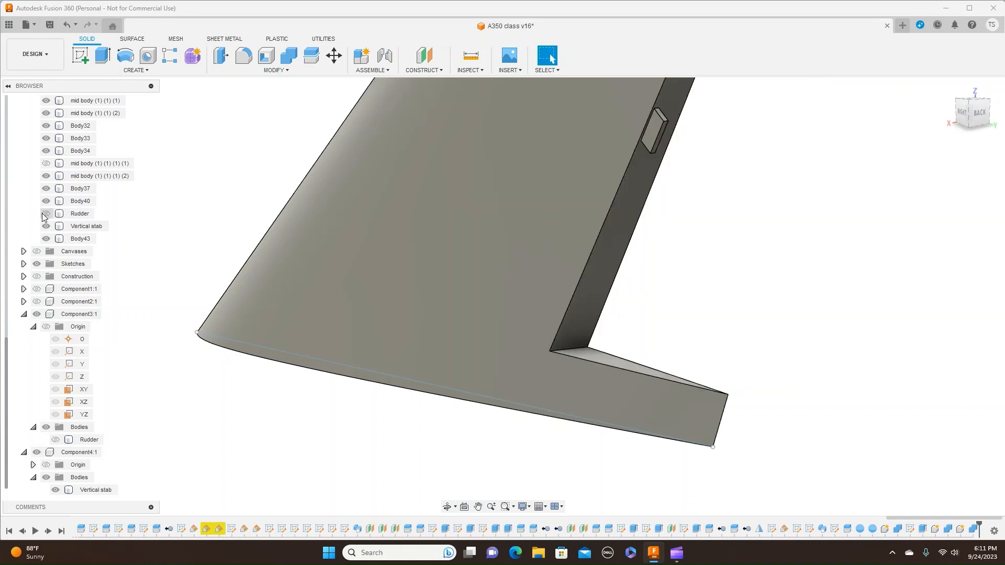
- Hide the original Vertical stab body and its cut copy so the tab stands alone
click(45, 226)
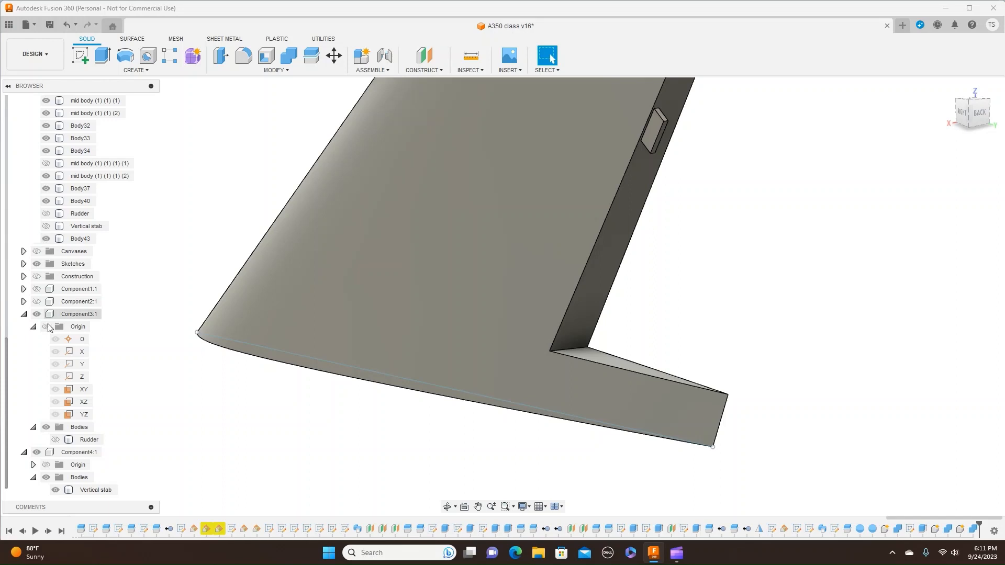
click(55, 490)
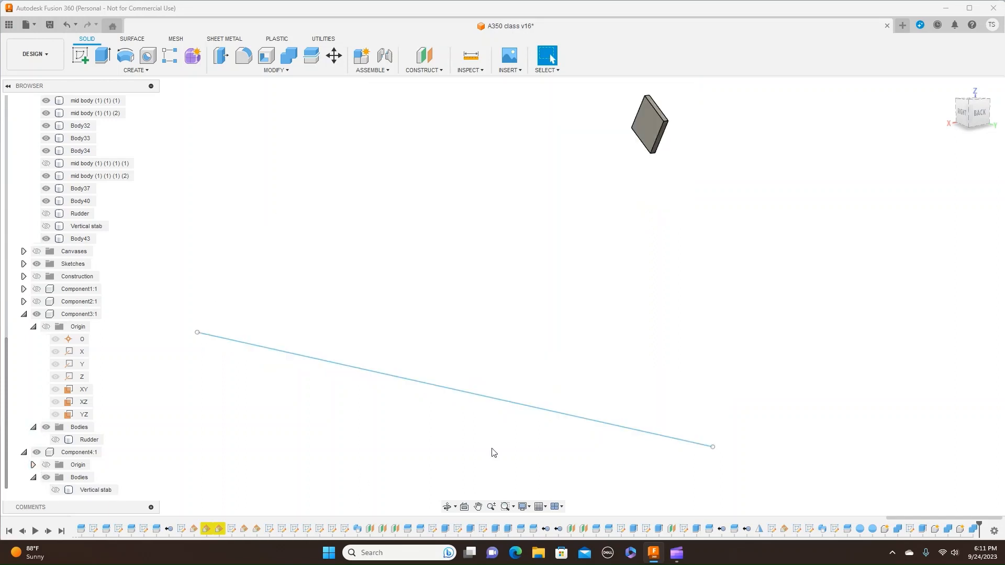
mouse_move(970, 115)
mouse_down()
mouse_move(982, 116)
mouse_move(966, 122)
mouse_up()
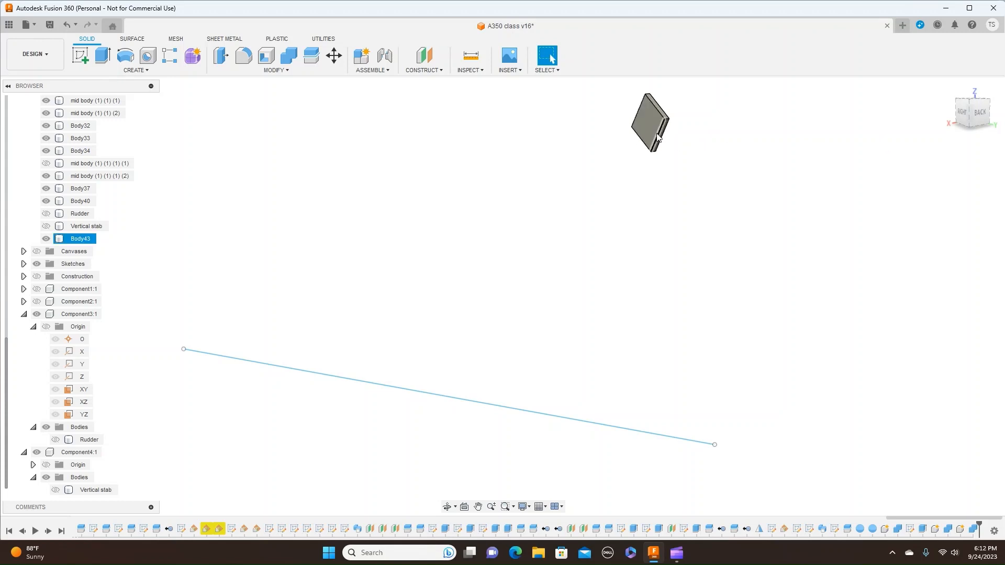
click(845, 124)
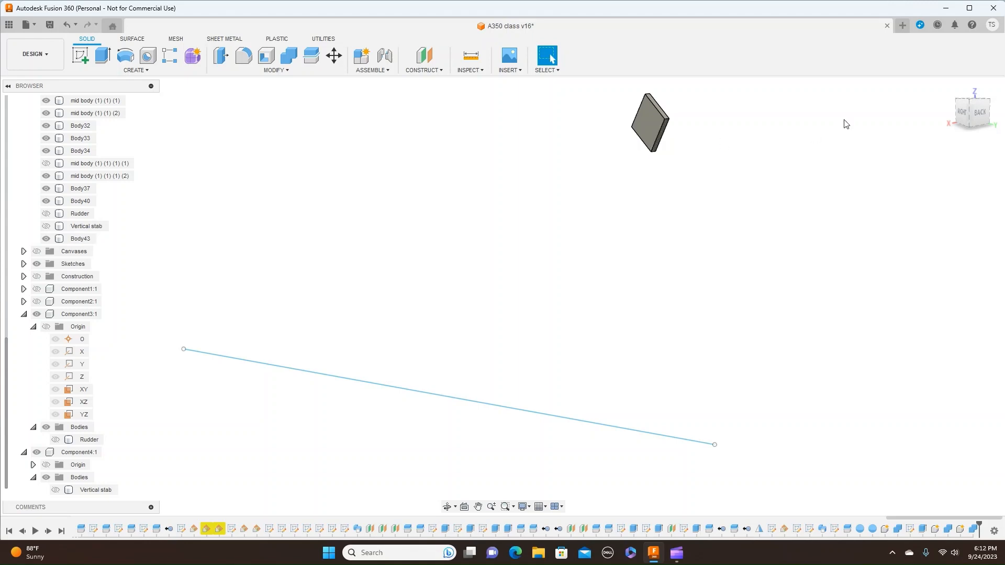
- Examine the tab's flat face square-on from the Right view
click(969, 112)
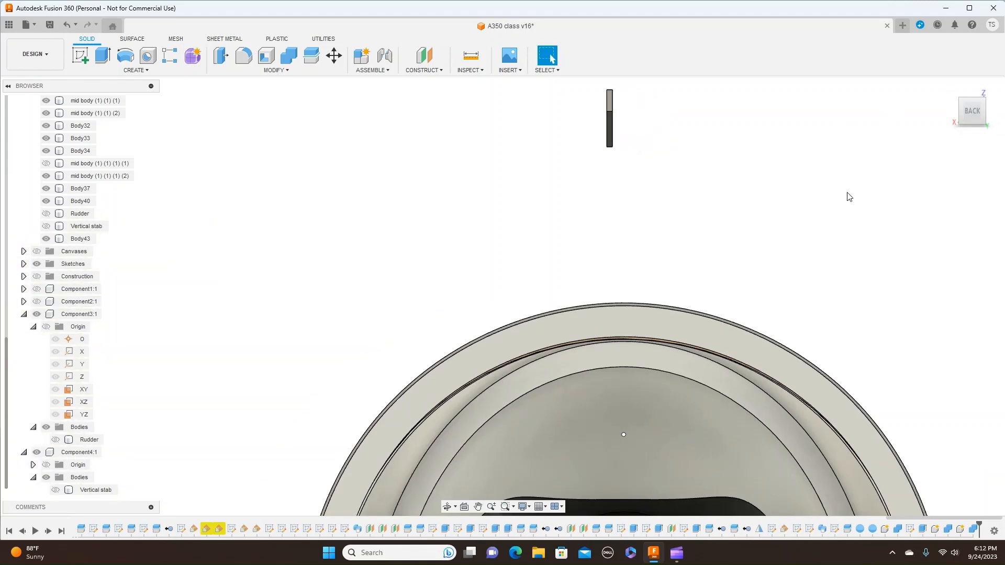
click(962, 125)
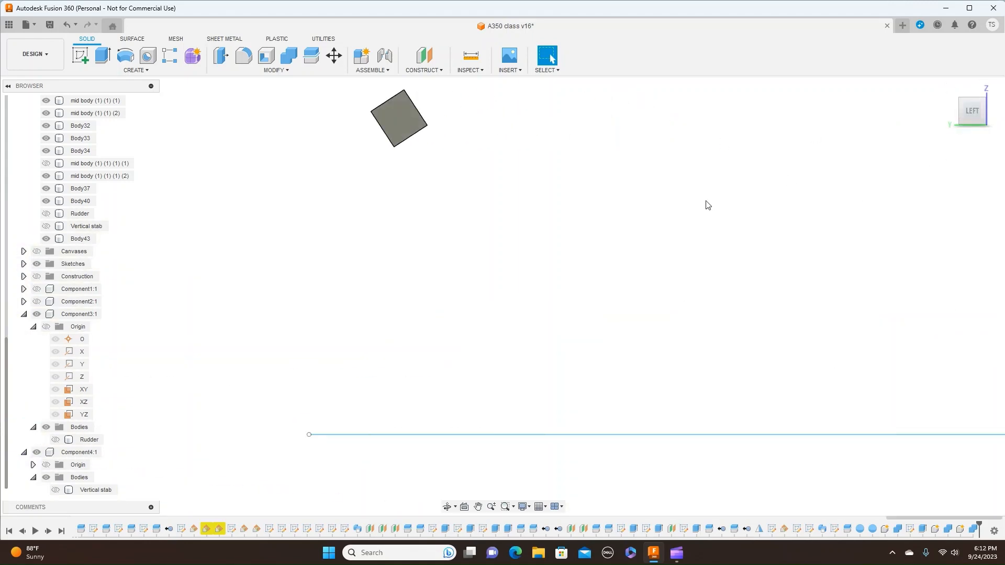
click(952, 114)
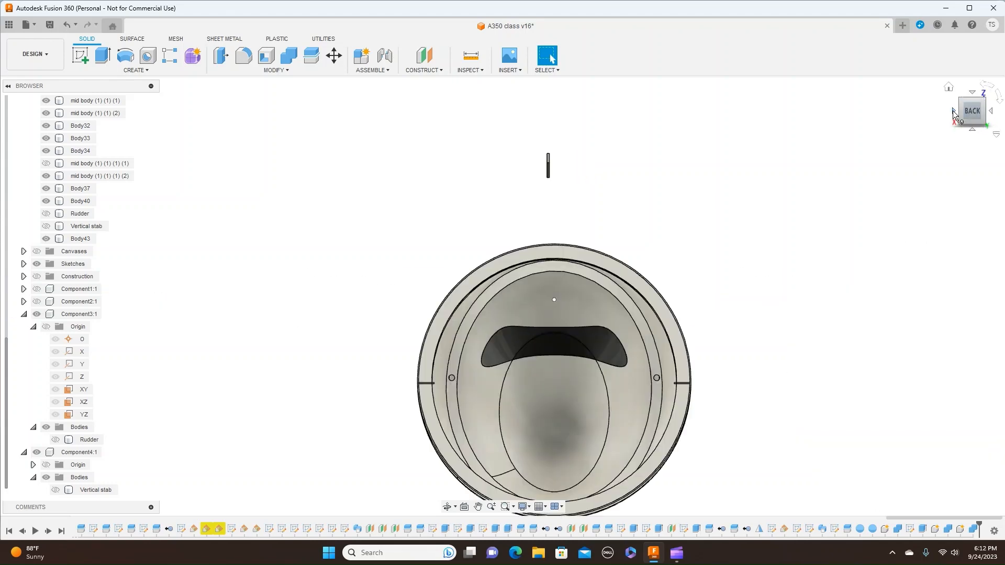
click(952, 115)
scroll(643, 173, up, 3)
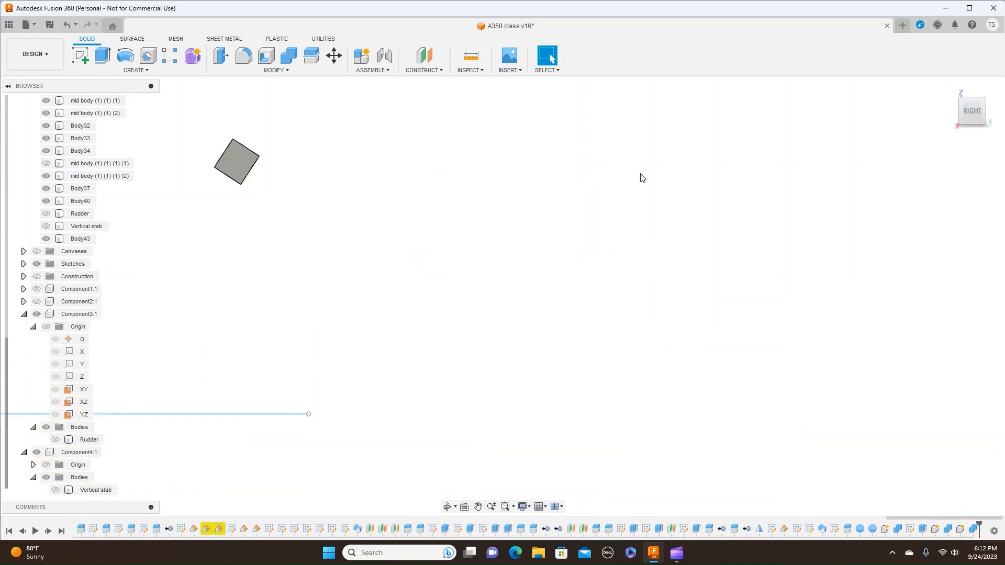
middle_drag(410, 237, 597, 300)
scroll(584, 282, up, 3)
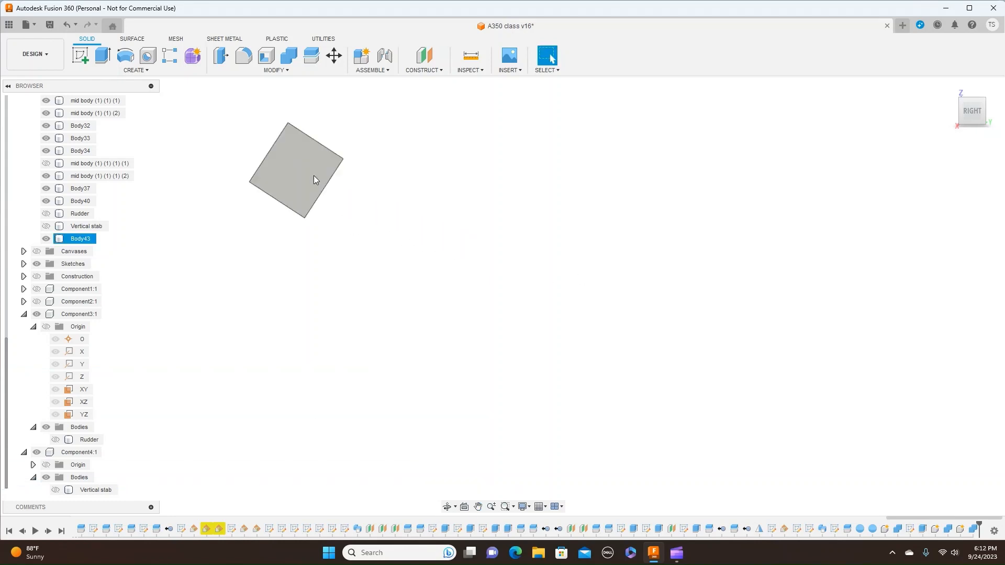
scroll(550, 243, up, 1)
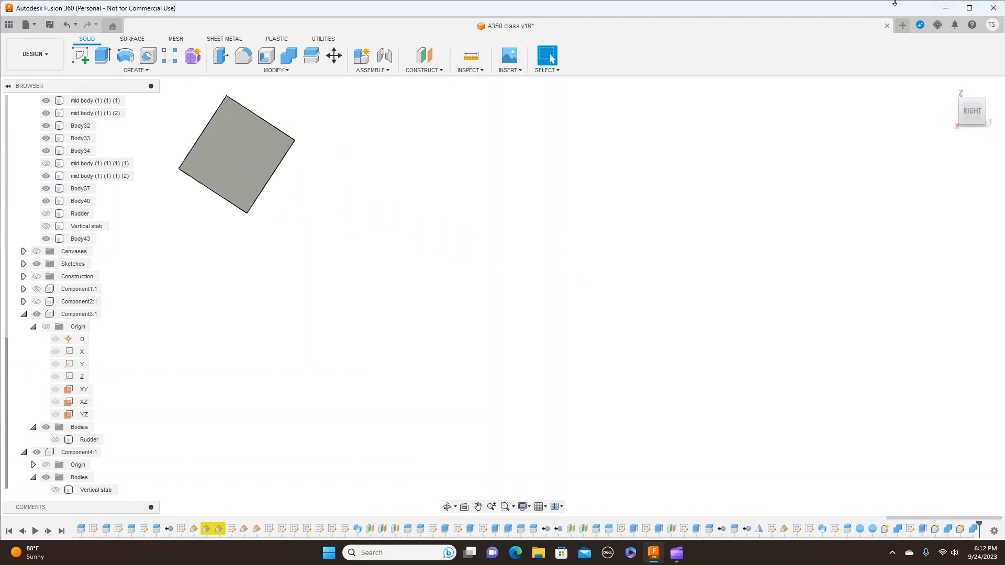
middle_drag(369, 301, 570, 382)
scroll(574, 384, up, 1)
scroll(578, 384, down, 1)
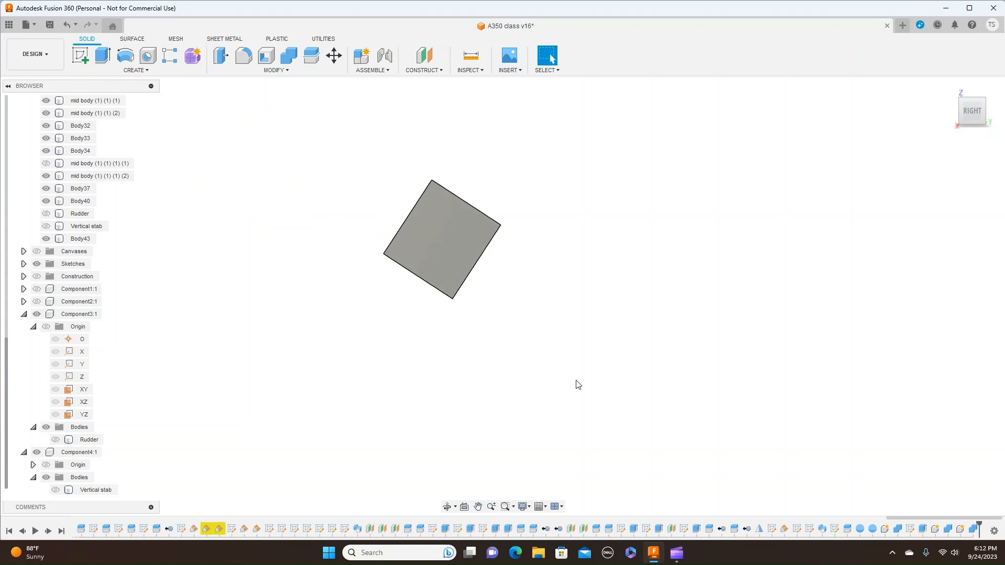
- Measure the tab's upper edge between its two end corners
click(470, 69)
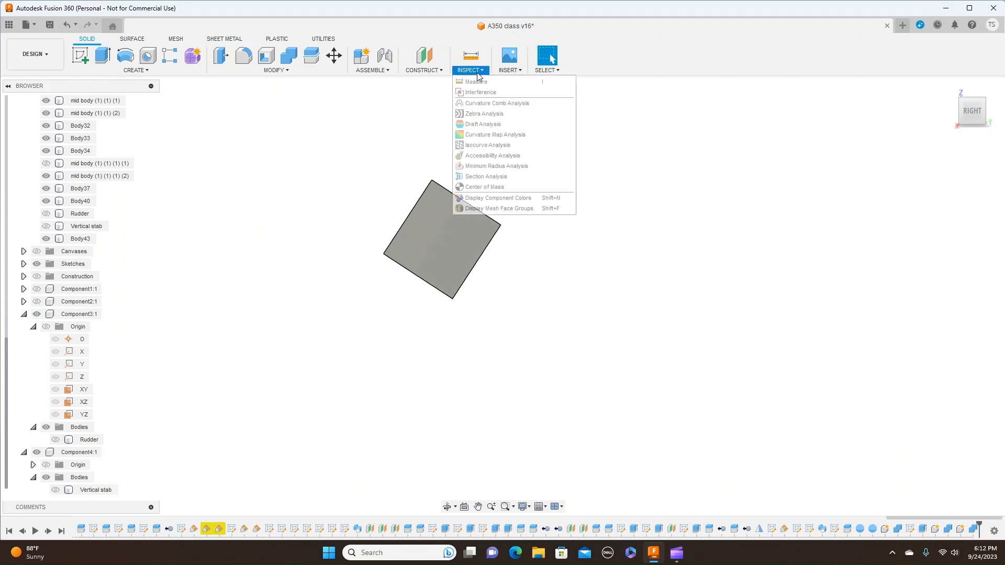
click(468, 82)
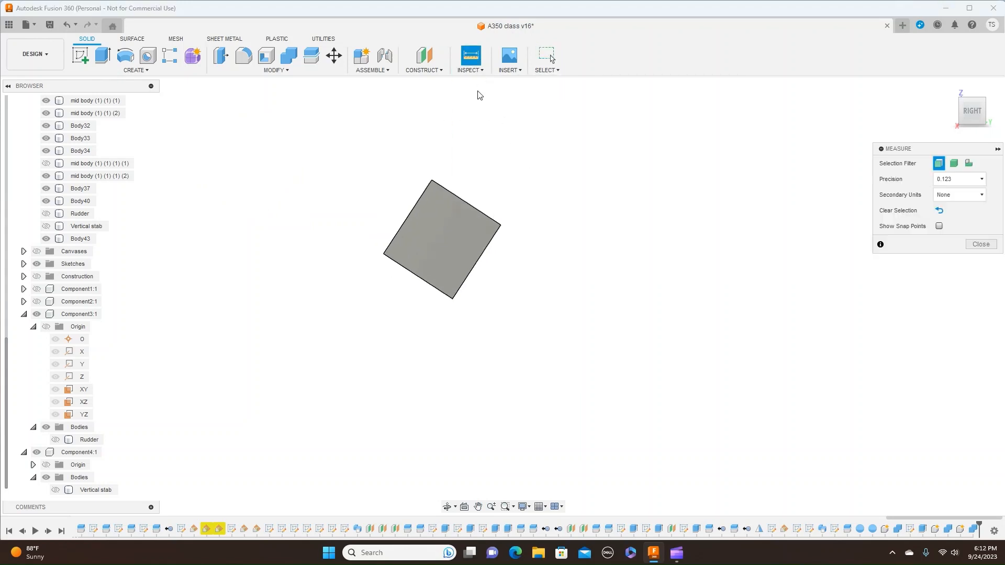
click(432, 180)
click(500, 226)
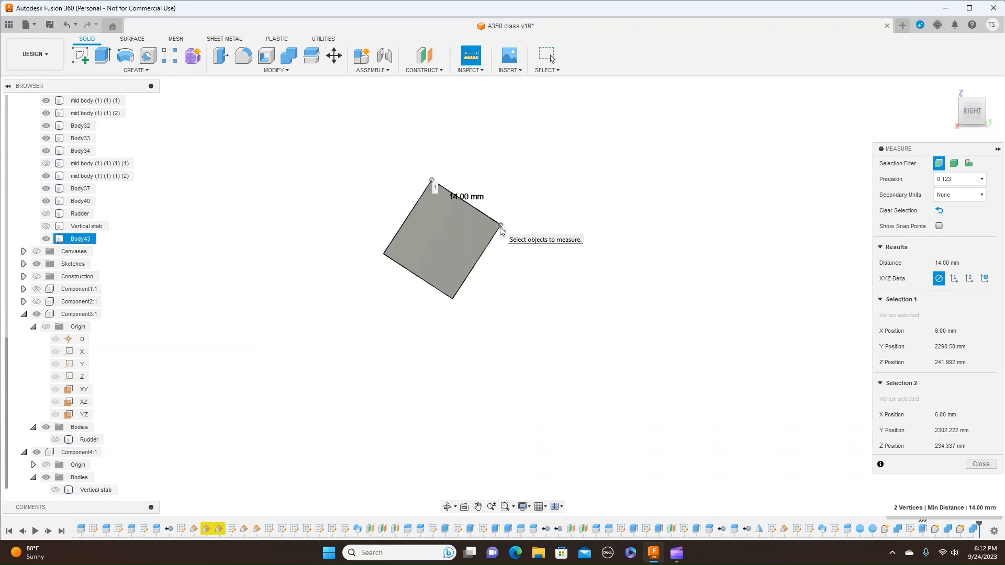
click(980, 464)
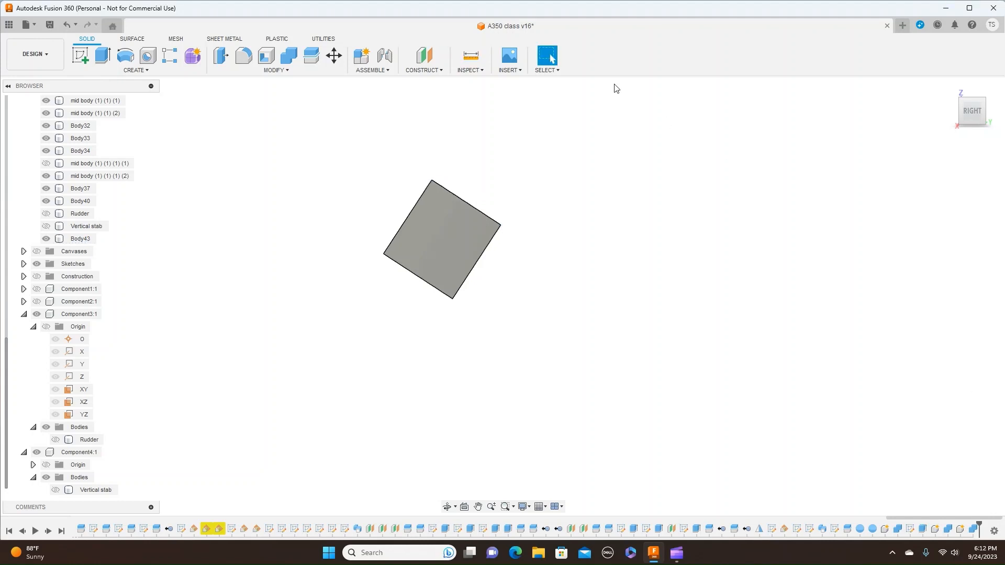
- Measure the tab's side edge adjoining its upper edge, between the edge's two end corners
click(486, 72)
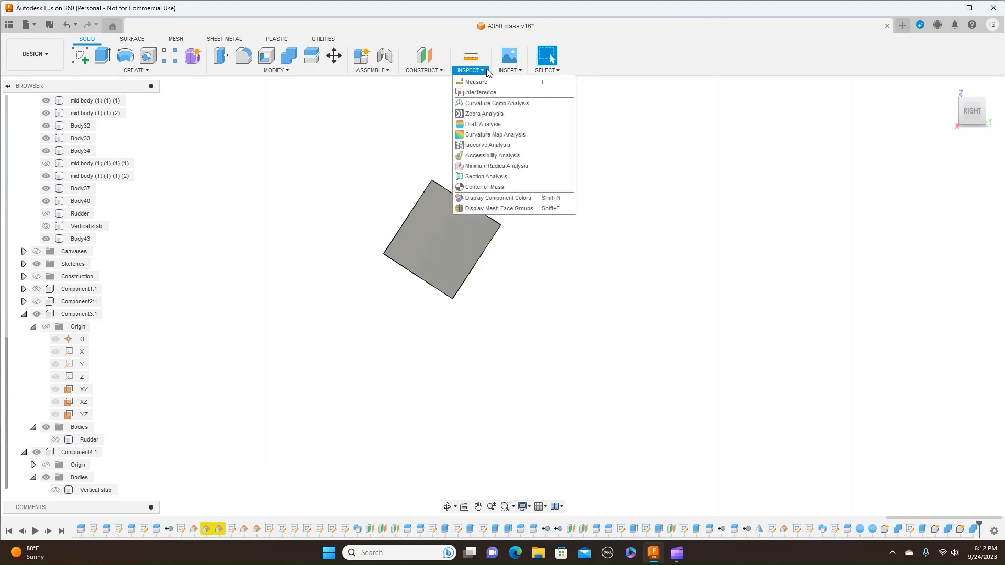
click(488, 83)
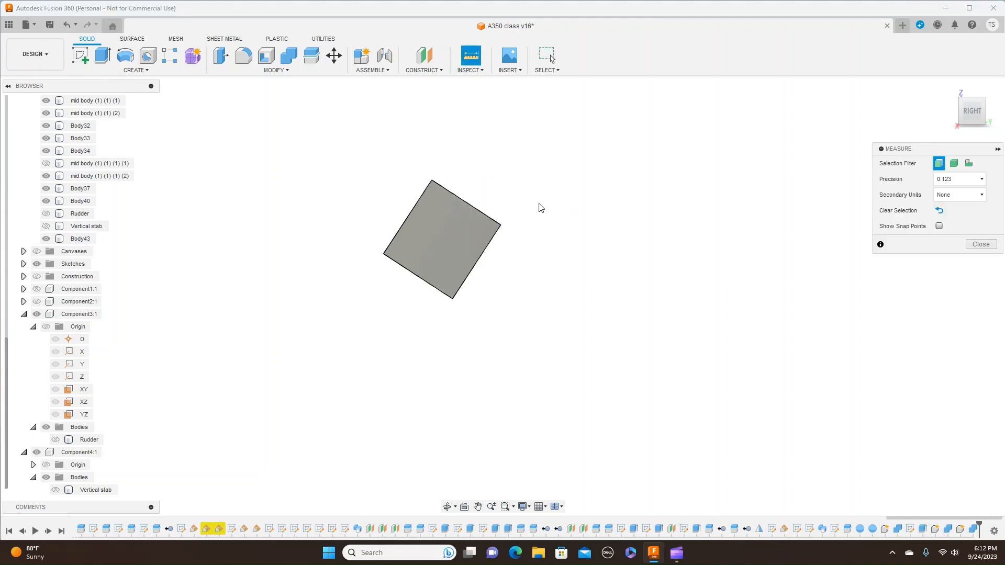
click(499, 226)
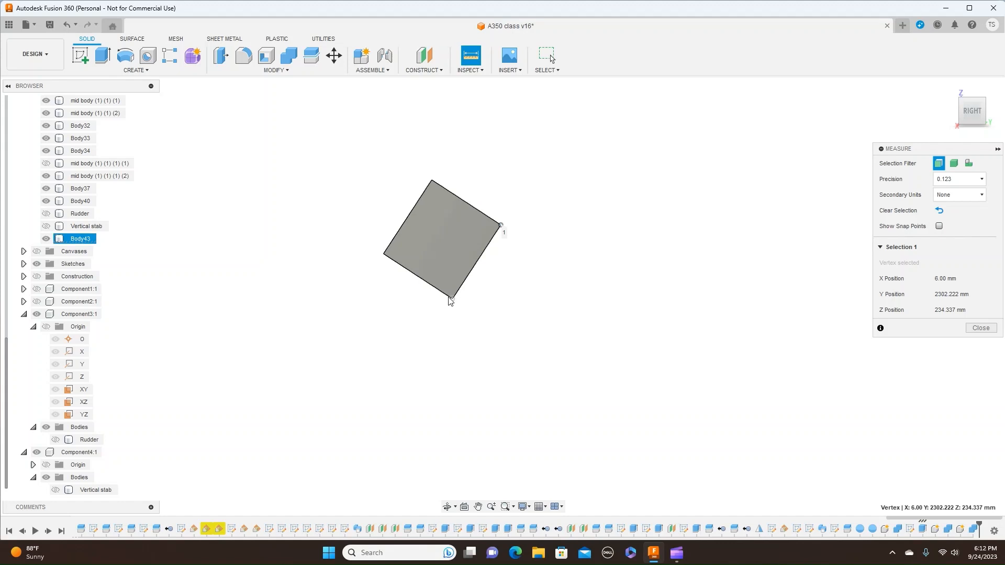
click(453, 299)
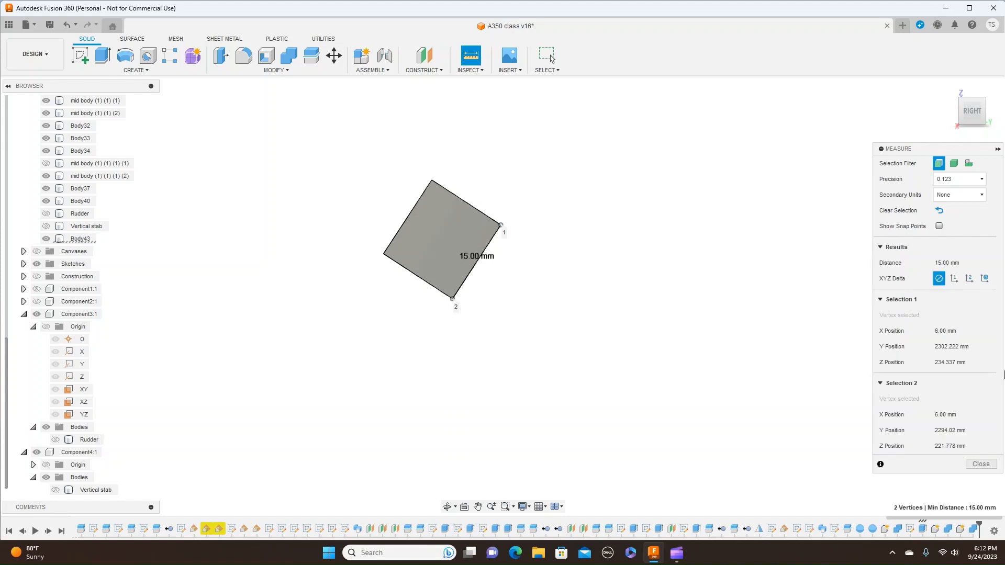
click(981, 465)
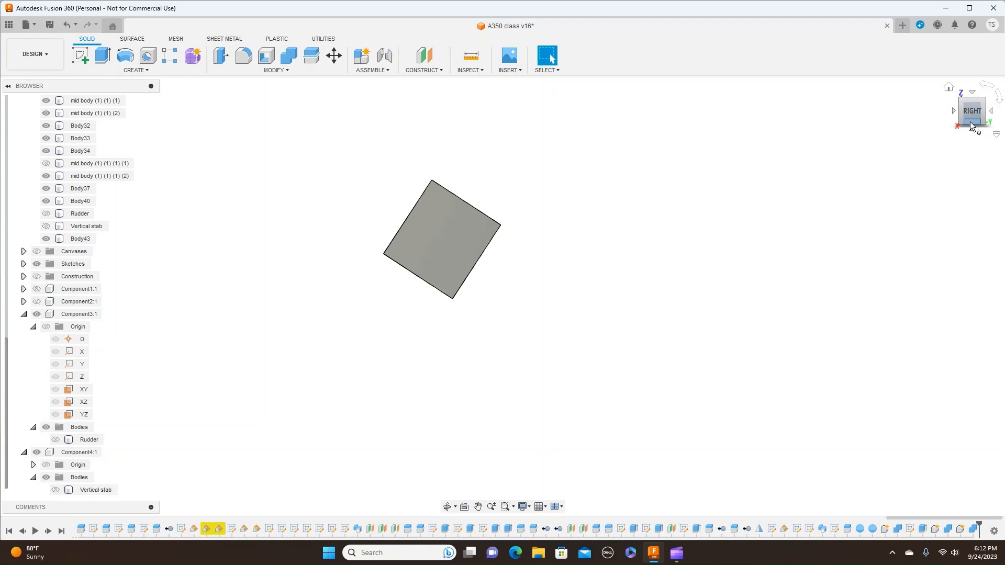
- Show the Vertical stab, Rudder and mid body (1) (1) (1) (1) bodies again, and hide all sketches
mouse_move(969, 114)
mouse_down()
mouse_move(970, 89)
mouse_move(971, 100)
mouse_up()
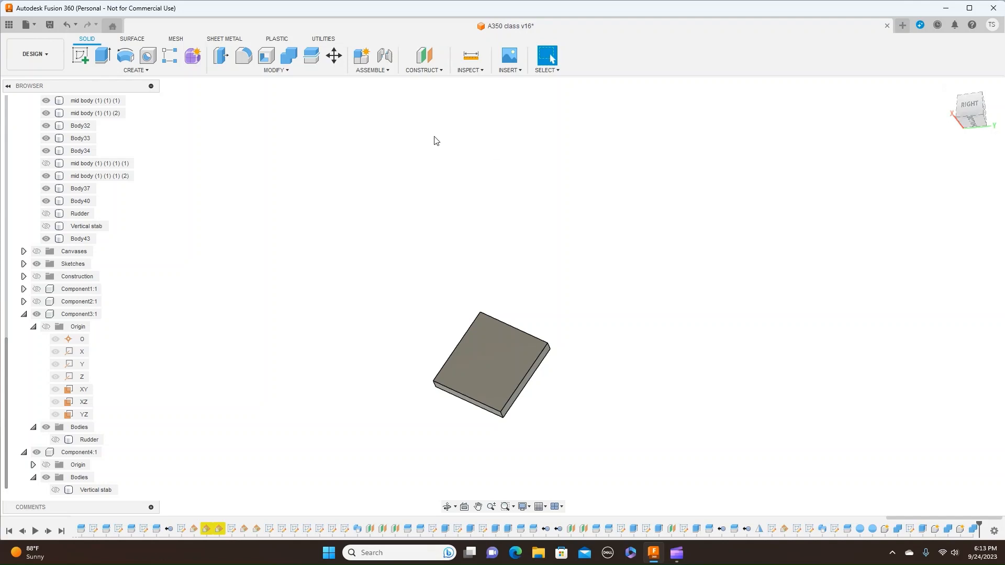
click(975, 104)
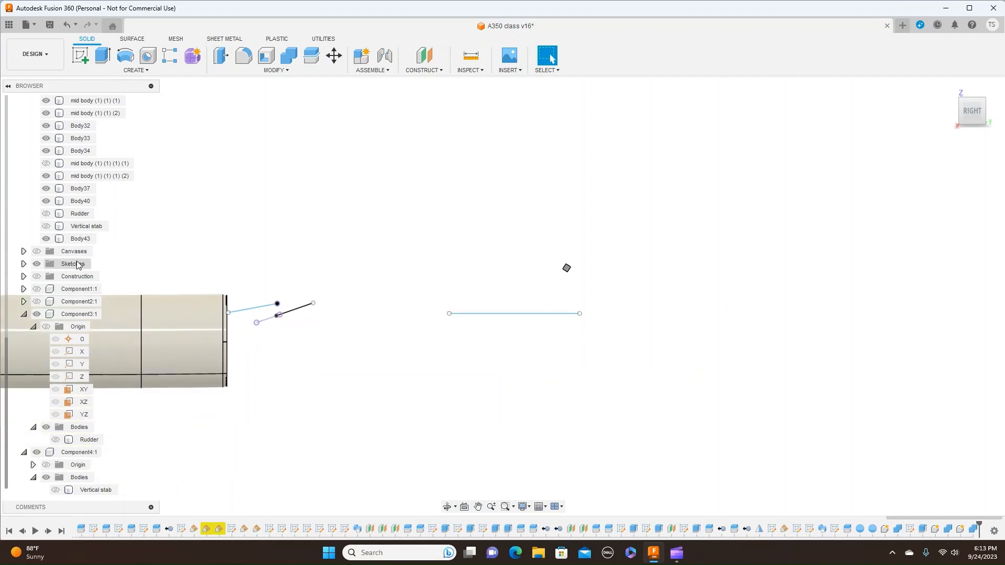
click(49, 229)
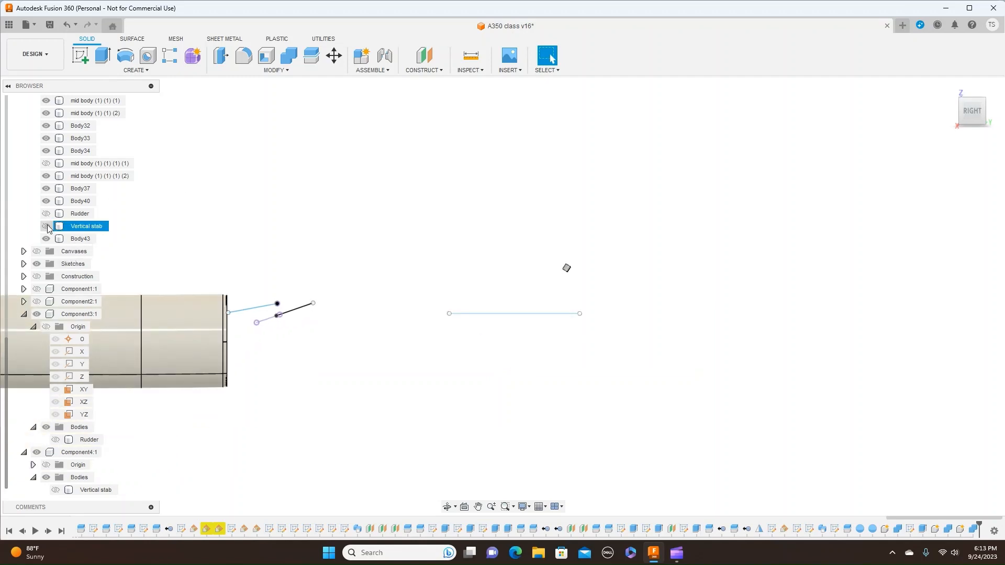
click(46, 226)
click(46, 213)
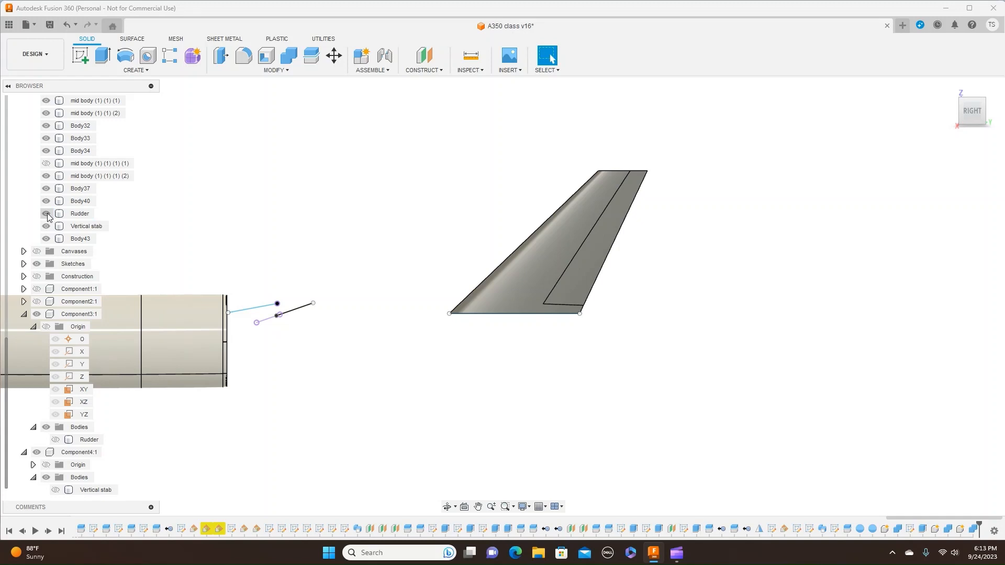
click(46, 163)
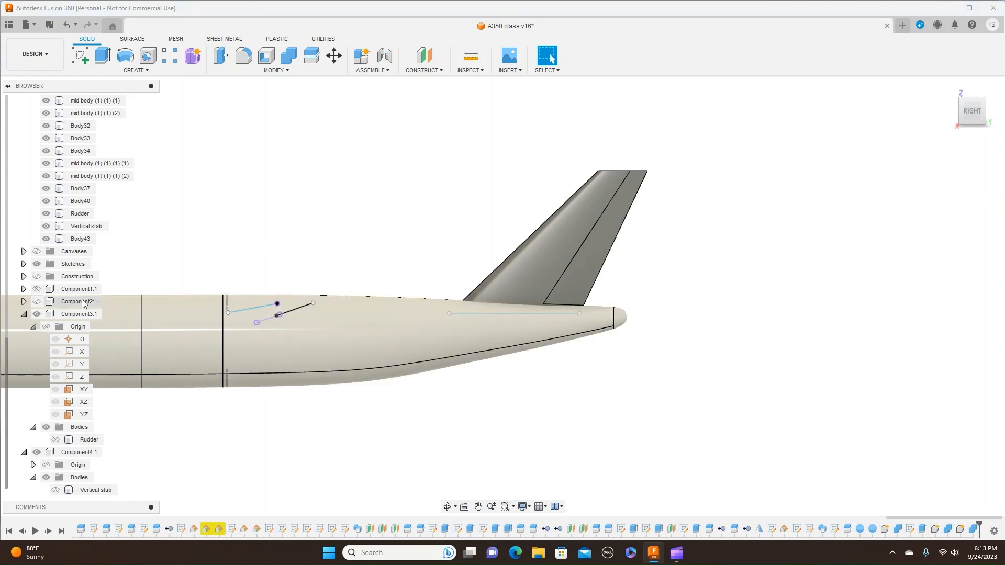
click(36, 264)
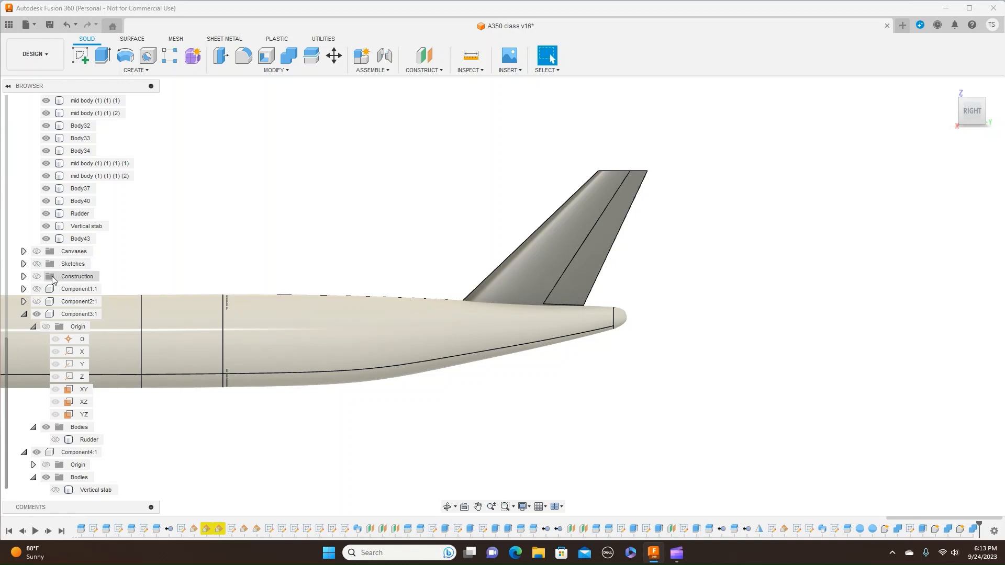
- Examine the side profile of the complete fuselage with the vertical stabilizer and rudder in place
scroll(10, 291, up, 3)
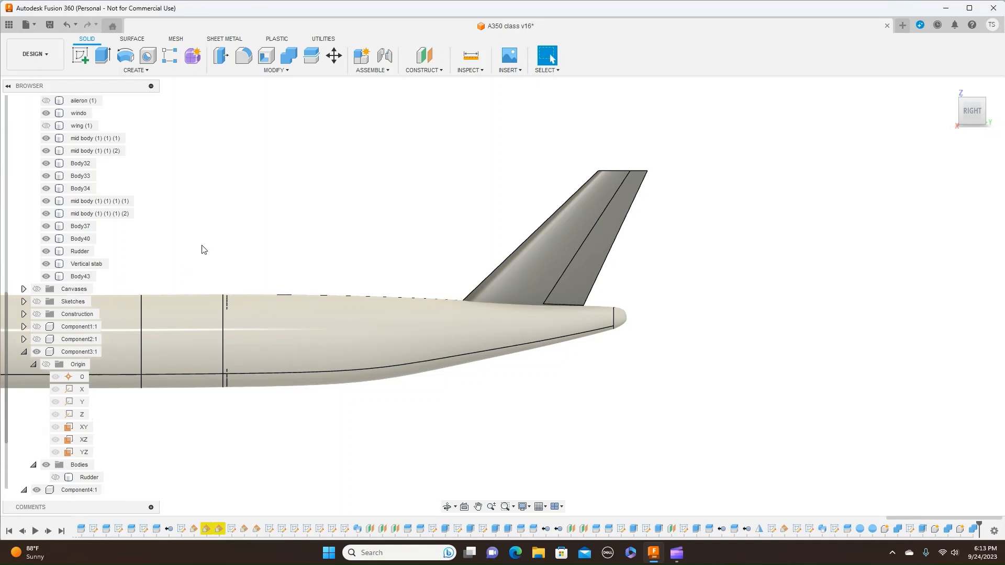
scroll(230, 244, down, 1)
middle_drag(238, 241, 509, 233)
scroll(448, 244, down, 3)
scroll(448, 246, down, 1)
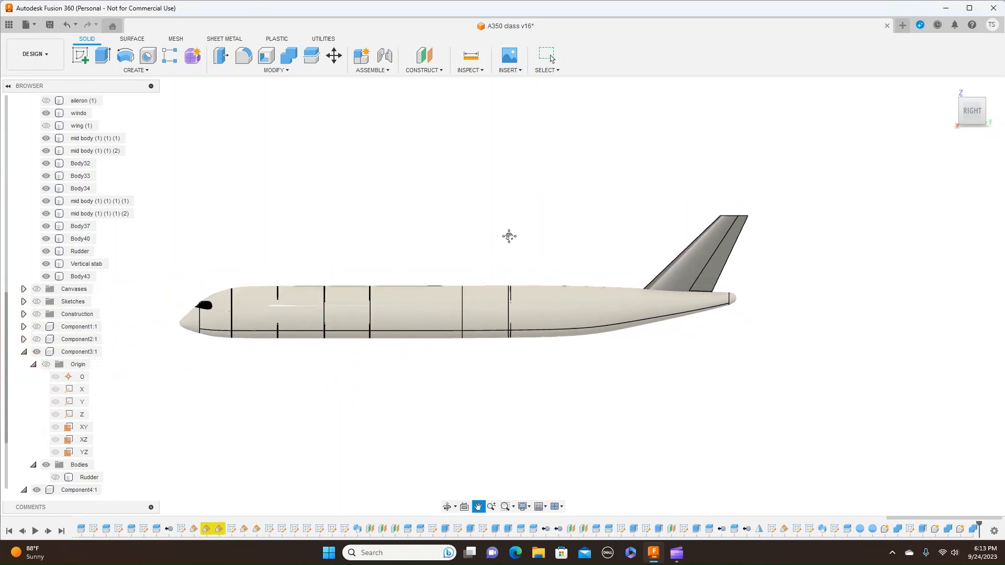
scroll(518, 241, up, 1)
scroll(521, 242, up, 2)
scroll(521, 242, up, 3)
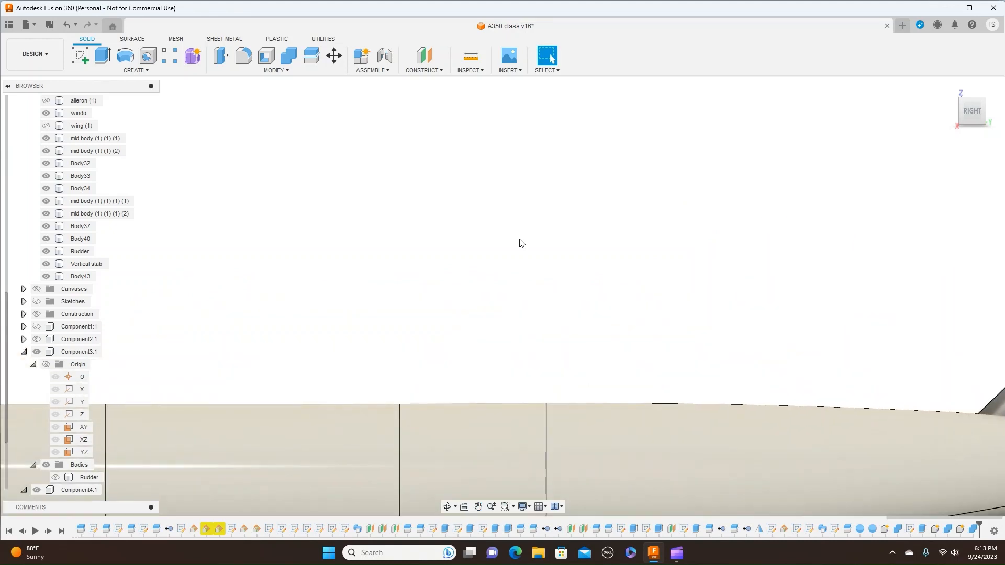
scroll(521, 242, down, 1)
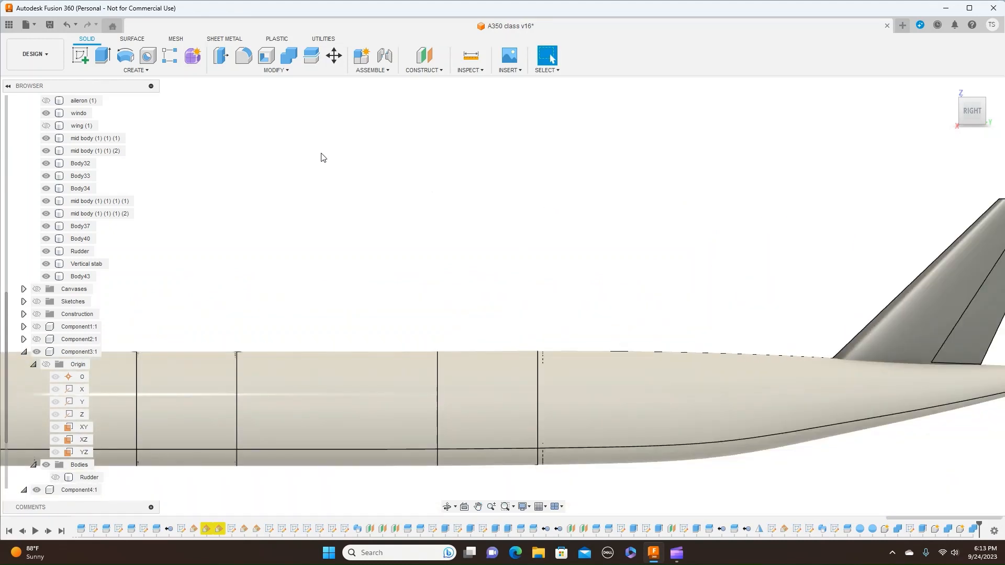
- Start a new sketch on the aircraft's side plane through the origin
click(153, 72)
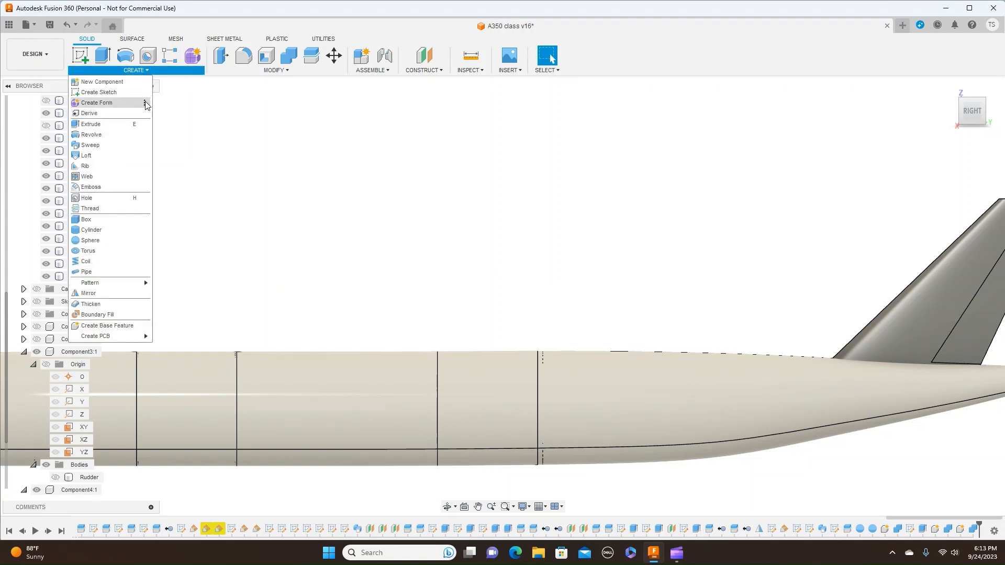
scroll(274, 151, down, 4)
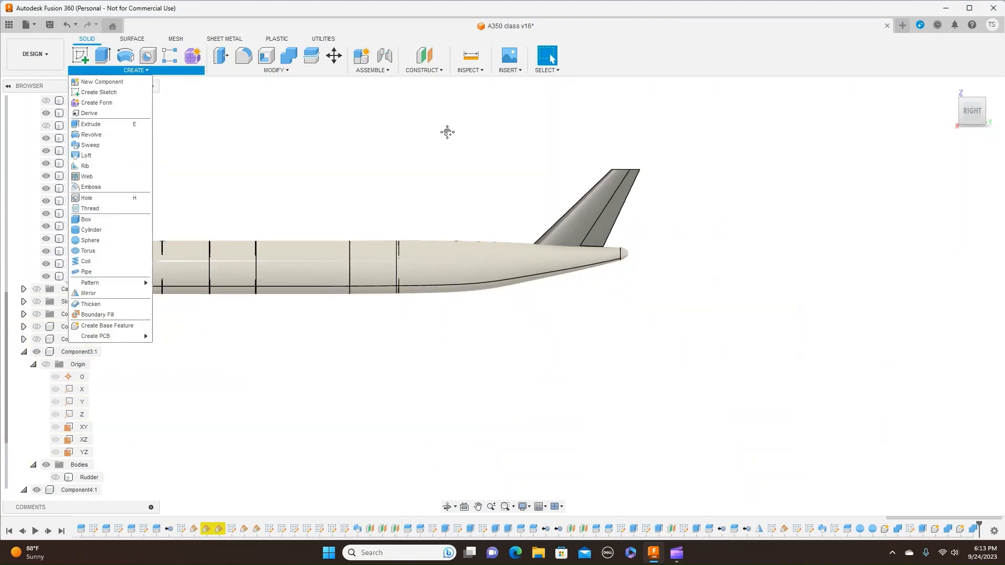
middle_drag(446, 132, 594, 134)
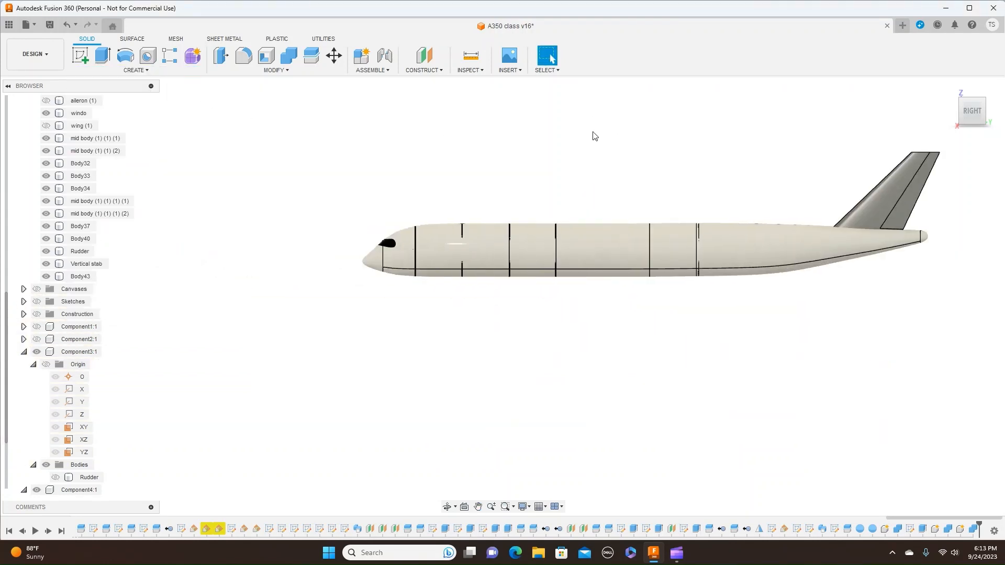
click(81, 58)
click(375, 224)
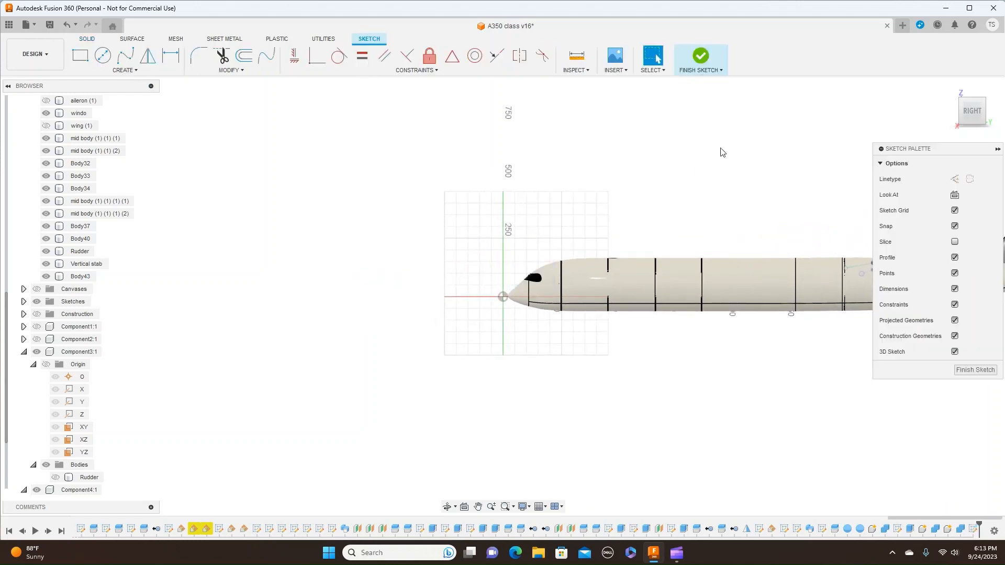
middle_drag(722, 152, 489, 222)
scroll(494, 219, up, 4)
scroll(482, 218, down, 3)
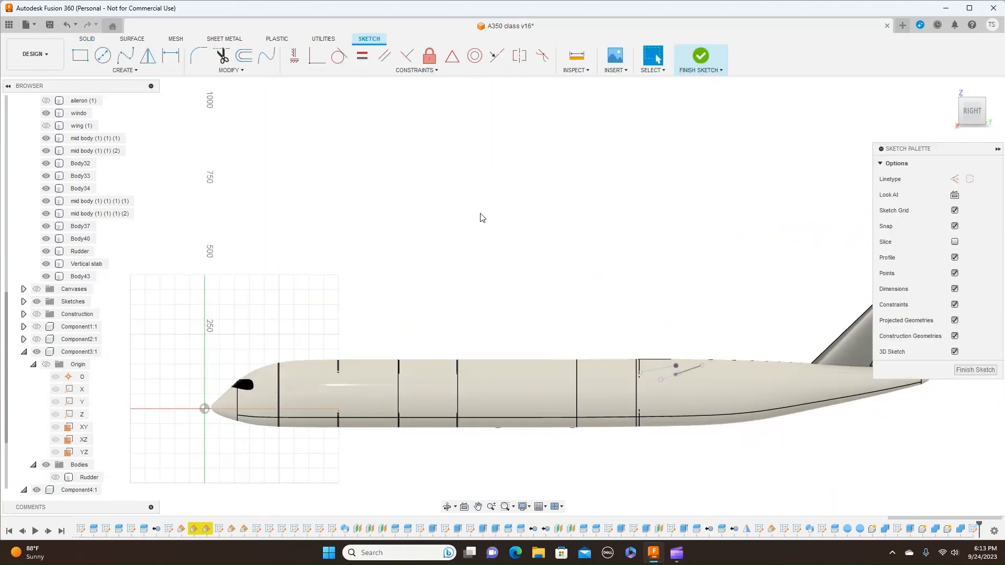
scroll(481, 217, up, 2)
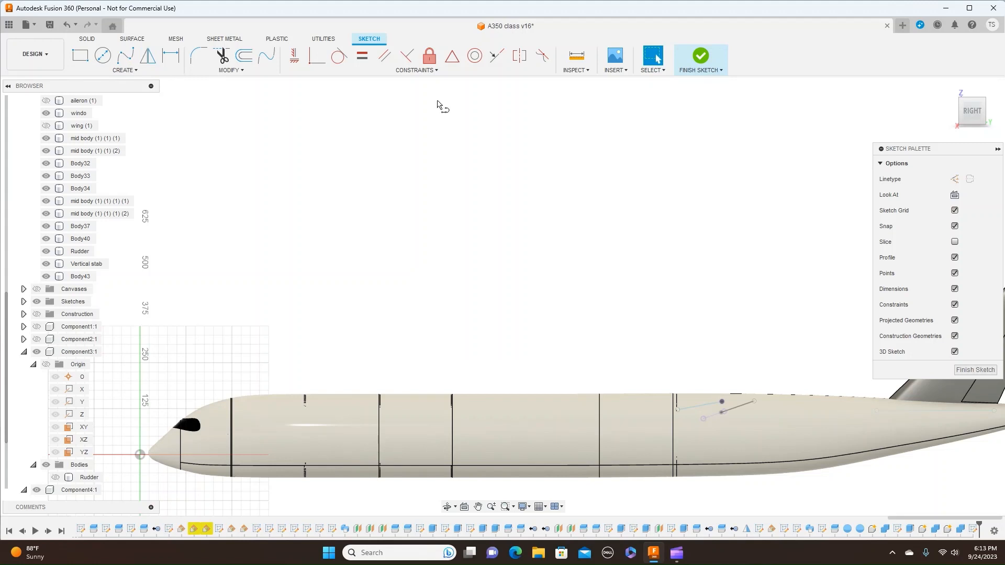
key(l)
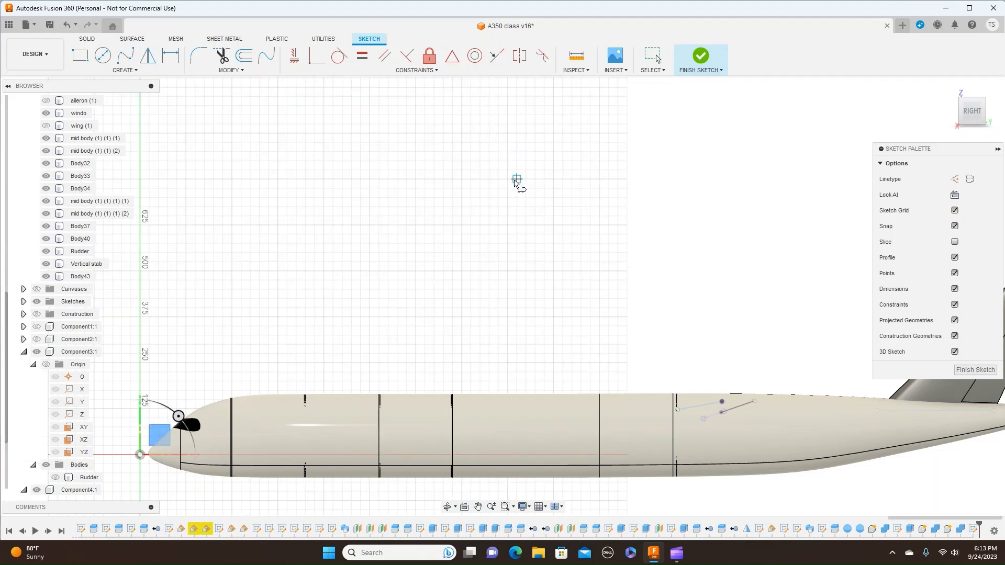
click(508, 178)
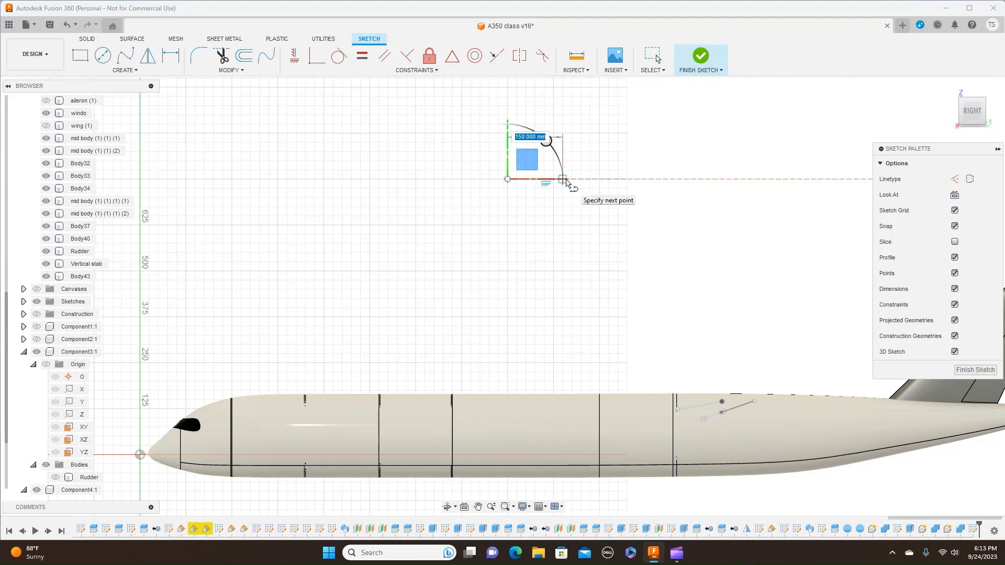
scroll(562, 181, up, 4)
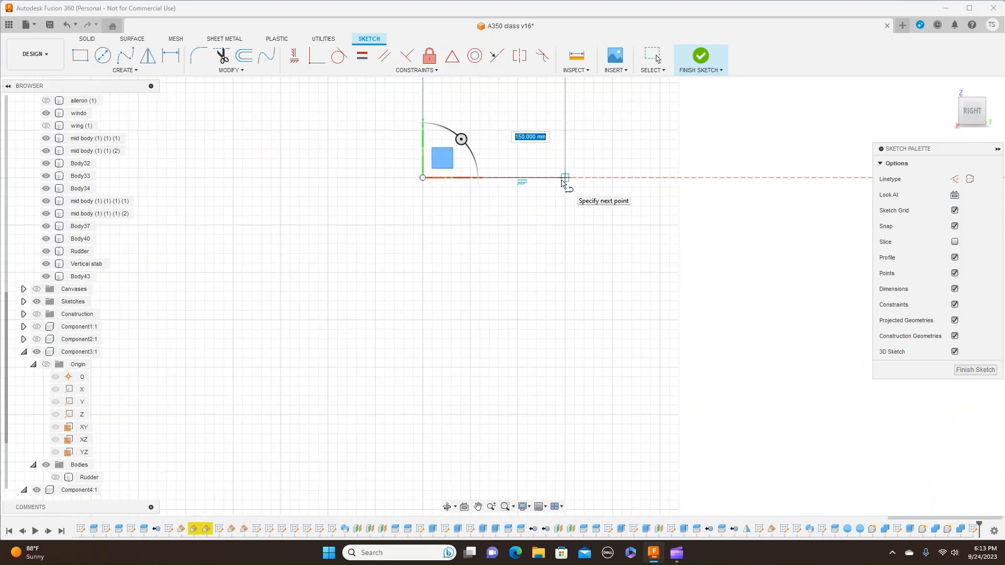
scroll(561, 180, up, 1)
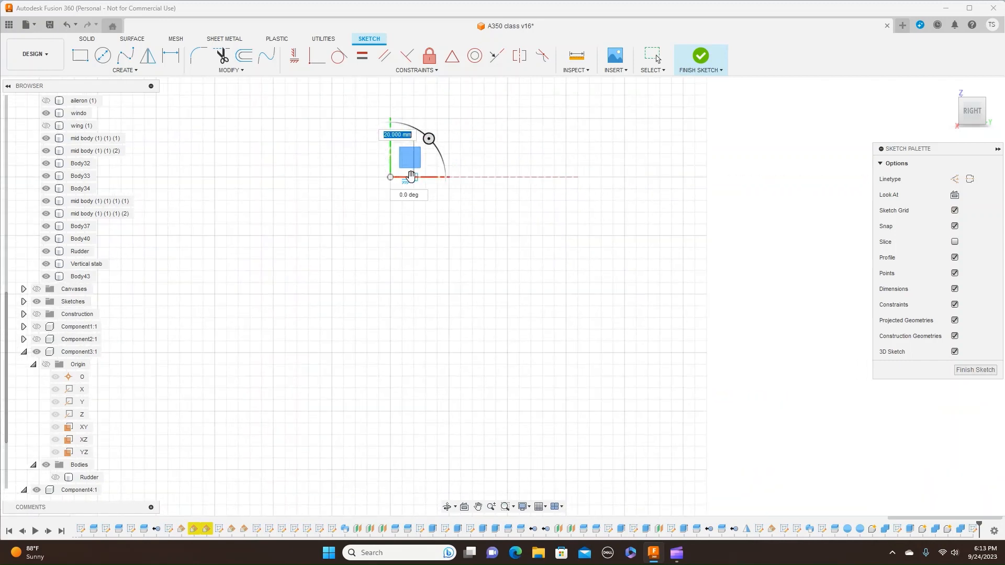
scroll(409, 178, up, 3)
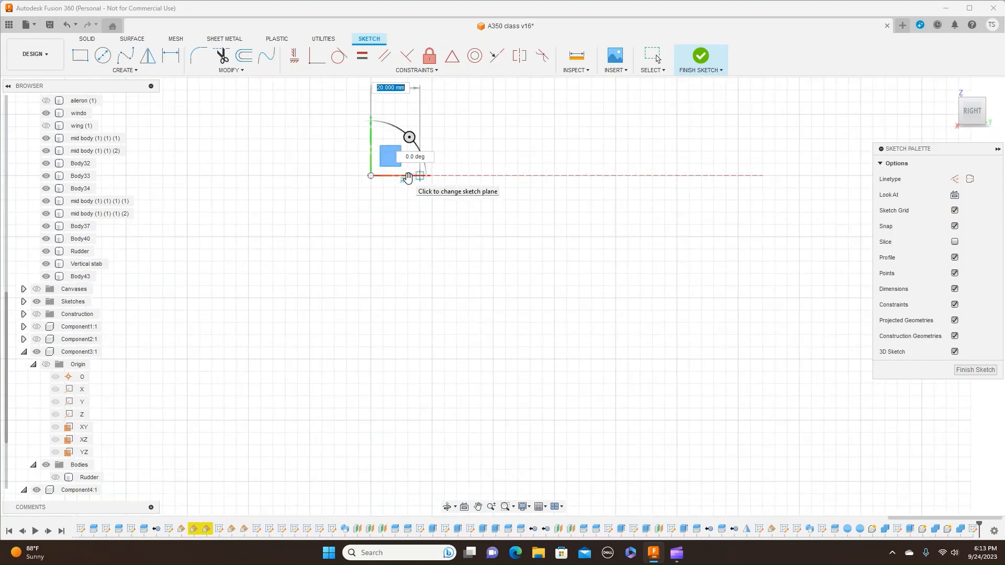
text(15)
key(Tab)
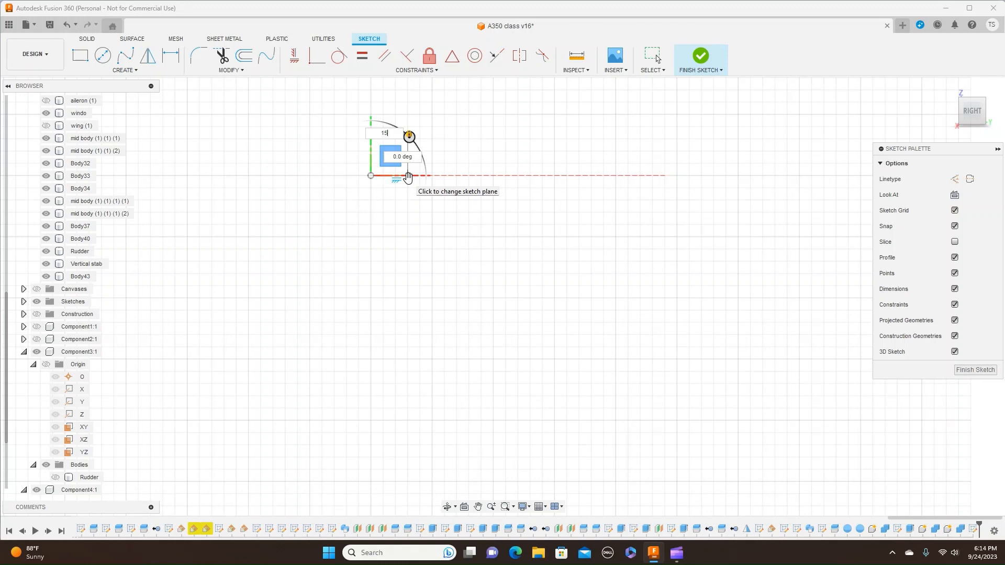
right_click(409, 178)
click(437, 178)
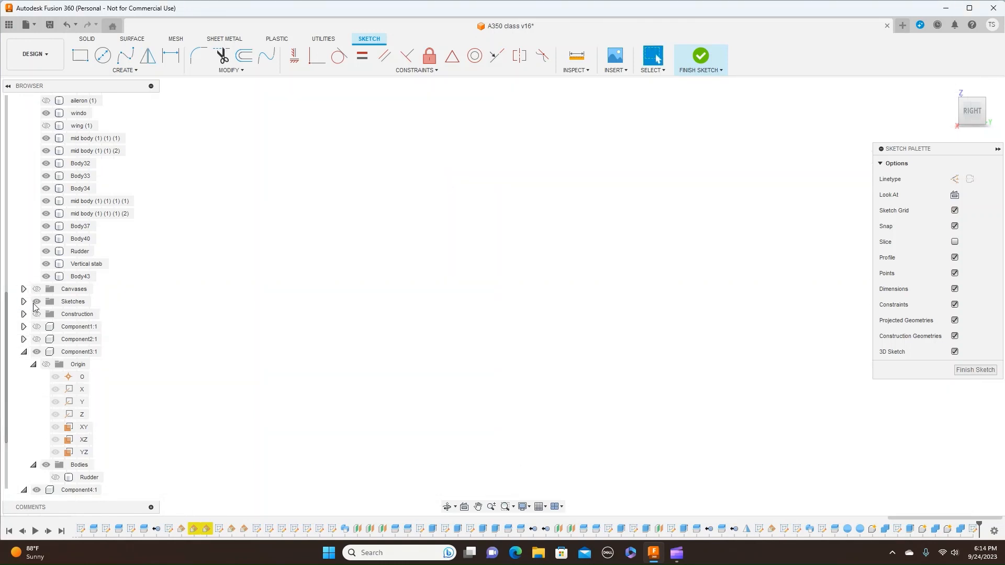
- Finish the side-plane sketch and return to the solid model
scroll(498, 289, down, 10)
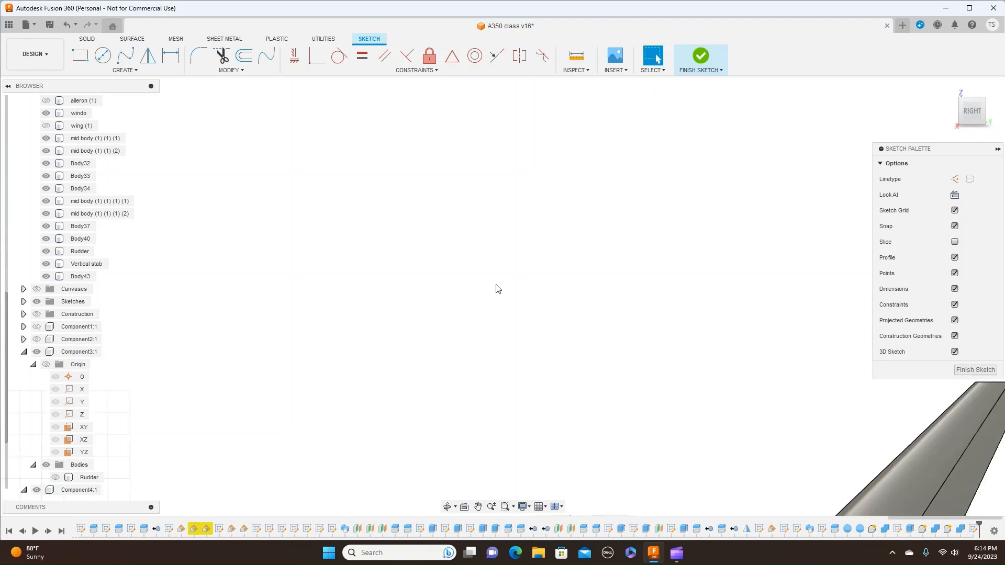
scroll(498, 289, down, 6)
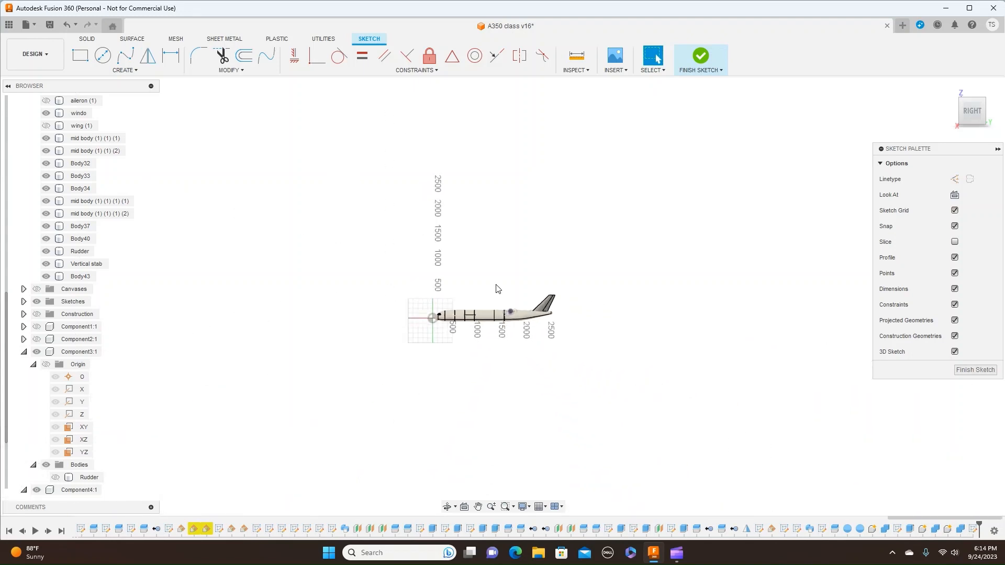
scroll(497, 289, up, 4)
scroll(497, 289, up, 5)
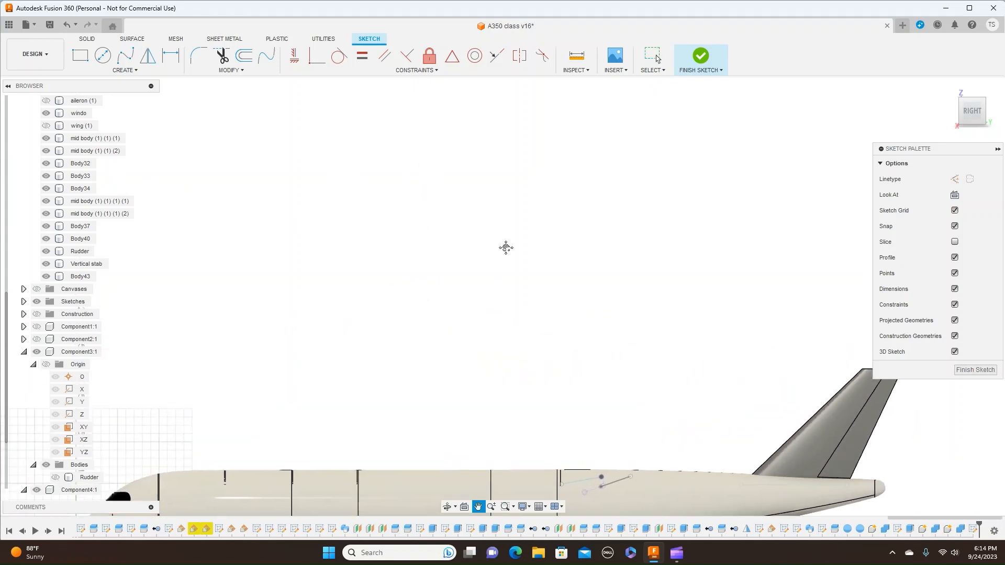
scroll(561, 249, down, 1)
scroll(561, 245, up, 2)
middle_drag(547, 234, 633, 312)
scroll(634, 321, down, 4)
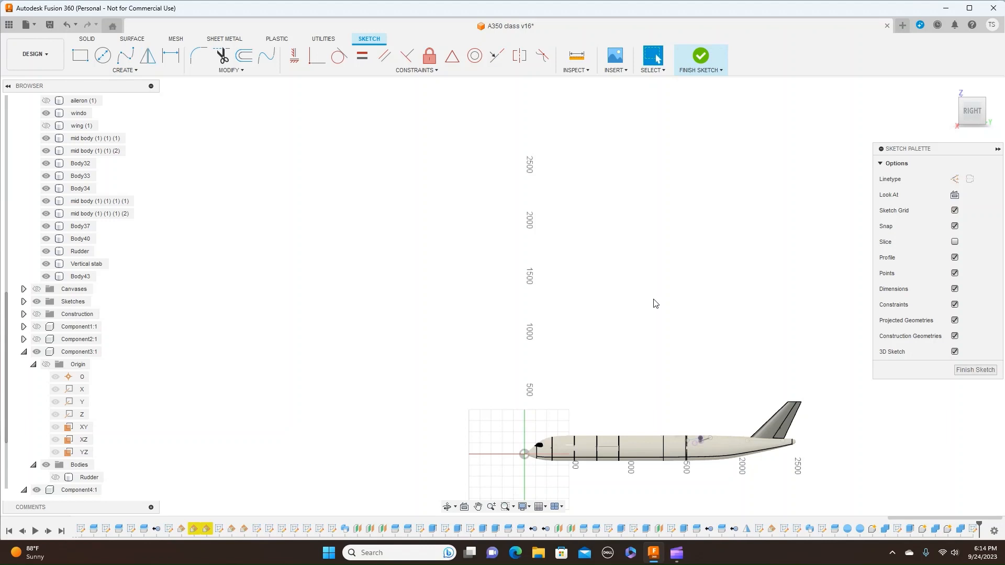
click(720, 70)
click(718, 83)
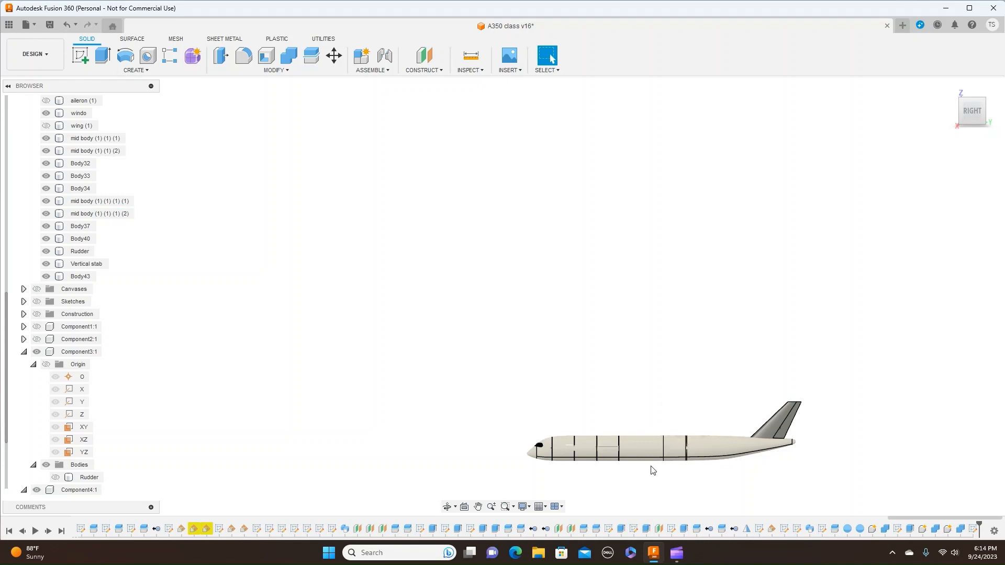
click(675, 456)
scroll(674, 455, up, 3)
click(730, 415)
middle_drag(732, 412, 639, 227)
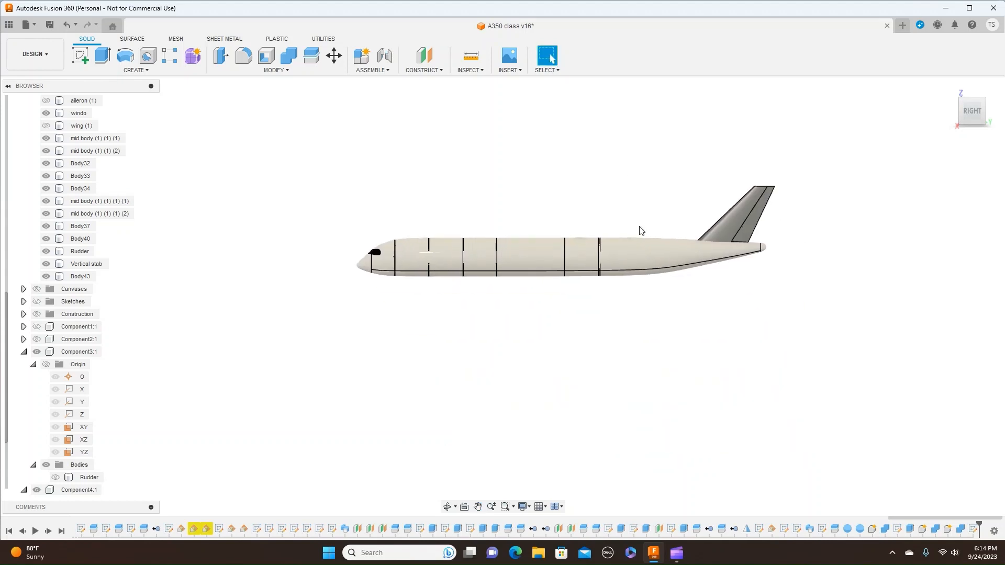
scroll(660, 277, up, 2)
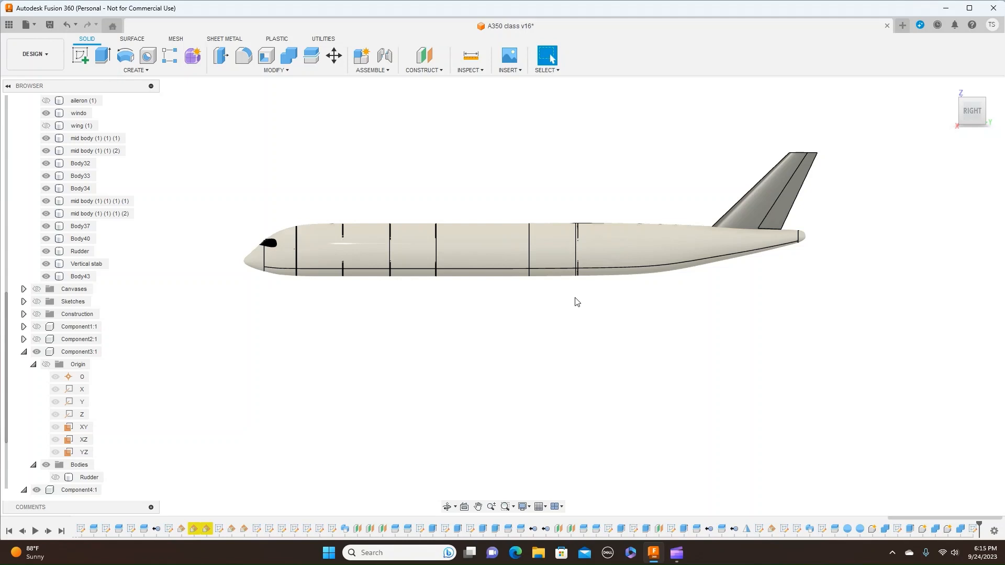
click(677, 561)
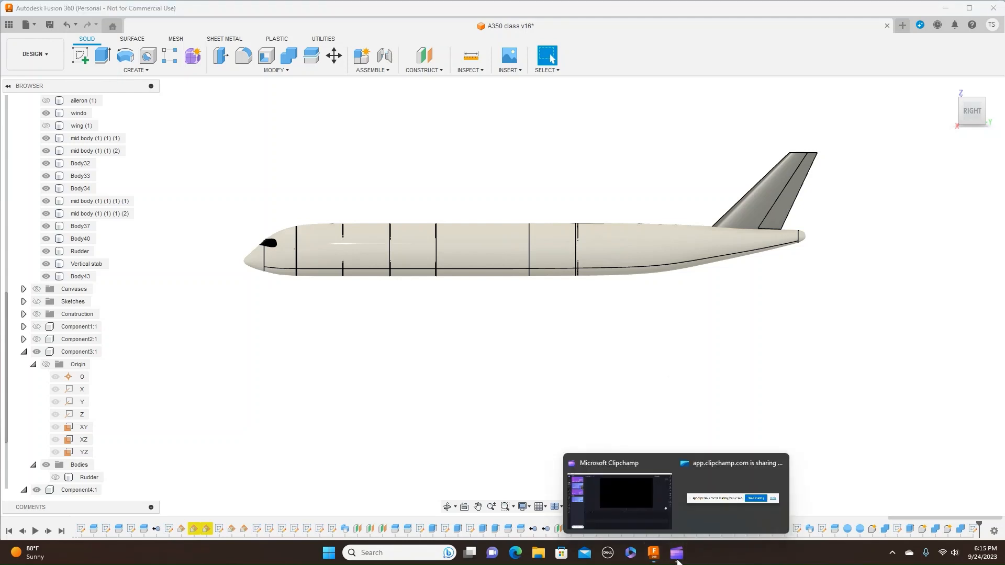
click(614, 504)
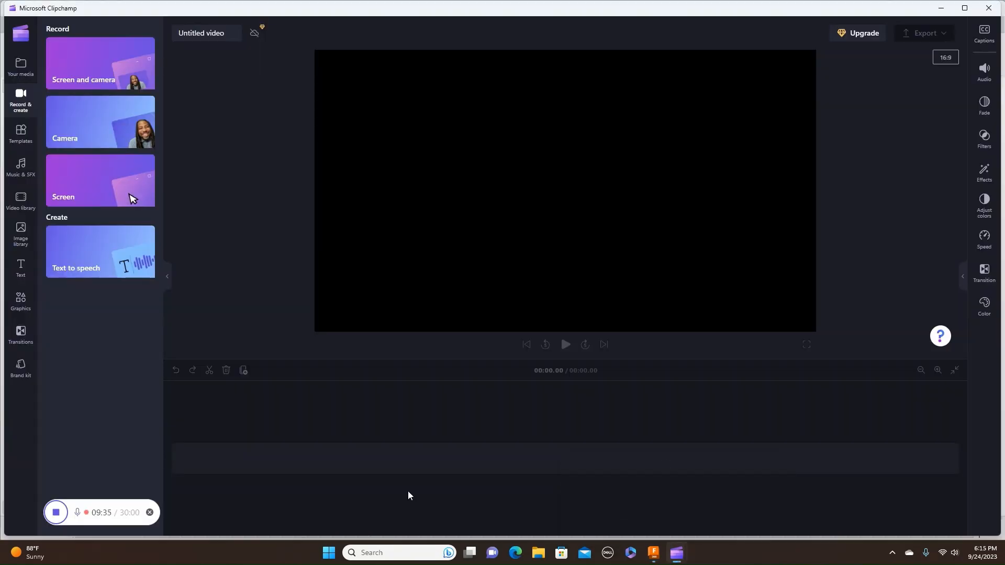
click(56, 513)
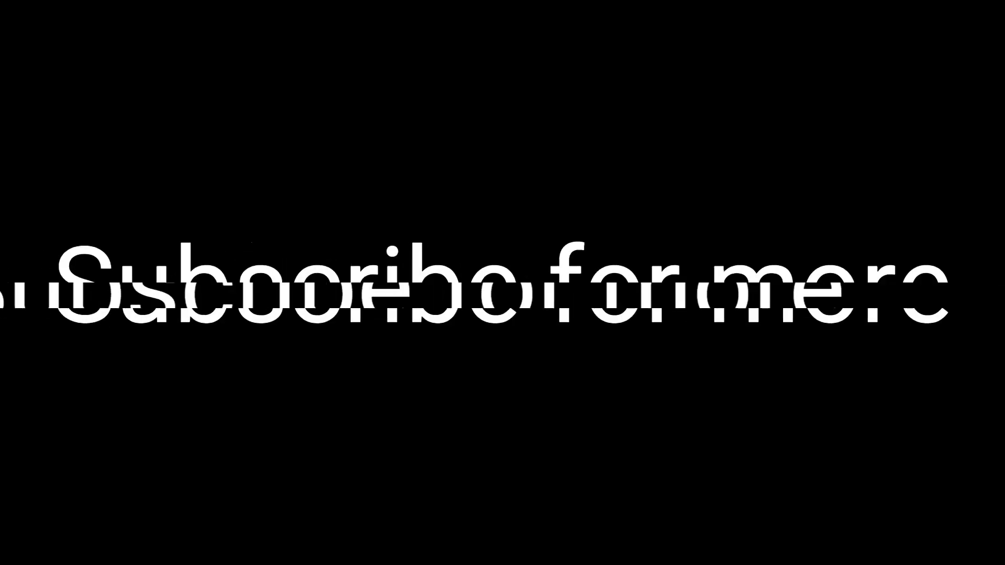